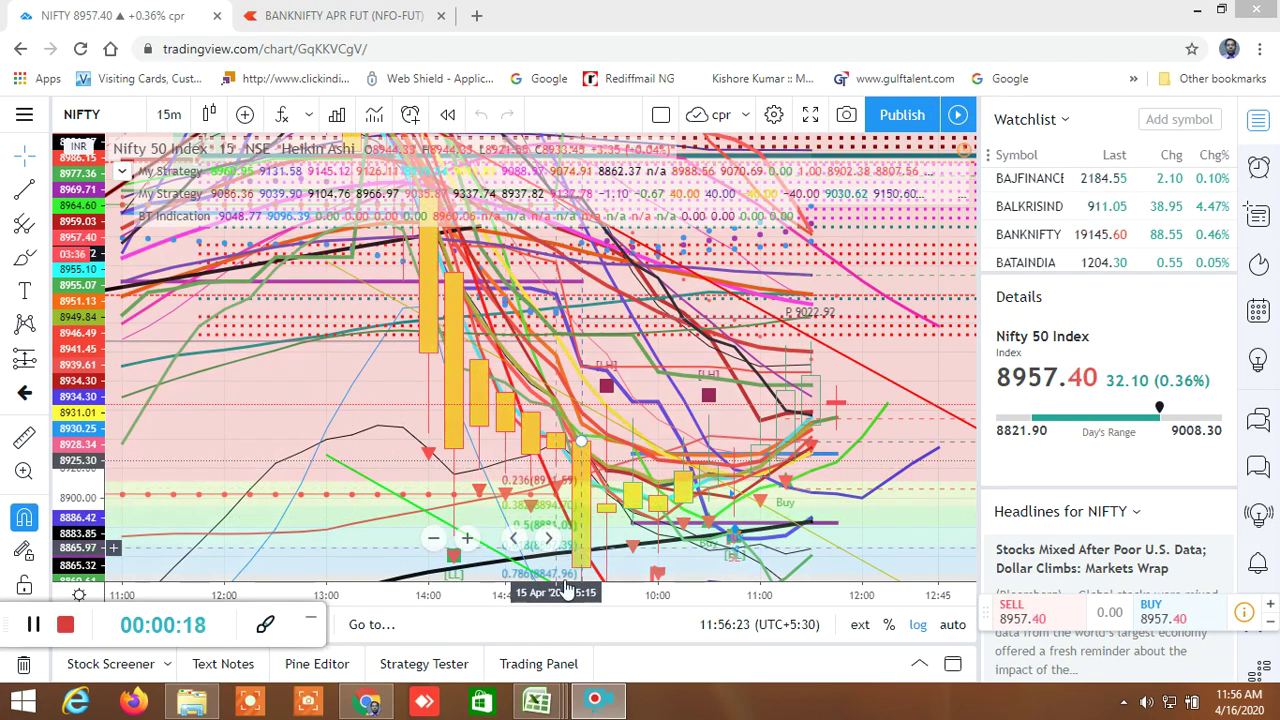
# Step: Switch to the Excel workbook BUY LEVEL AND SELL LEVEL CUM SCREENER and open the sheet ALLBUY SELL LEVELSCUM SCREENER1
pyautogui.click(545, 706)
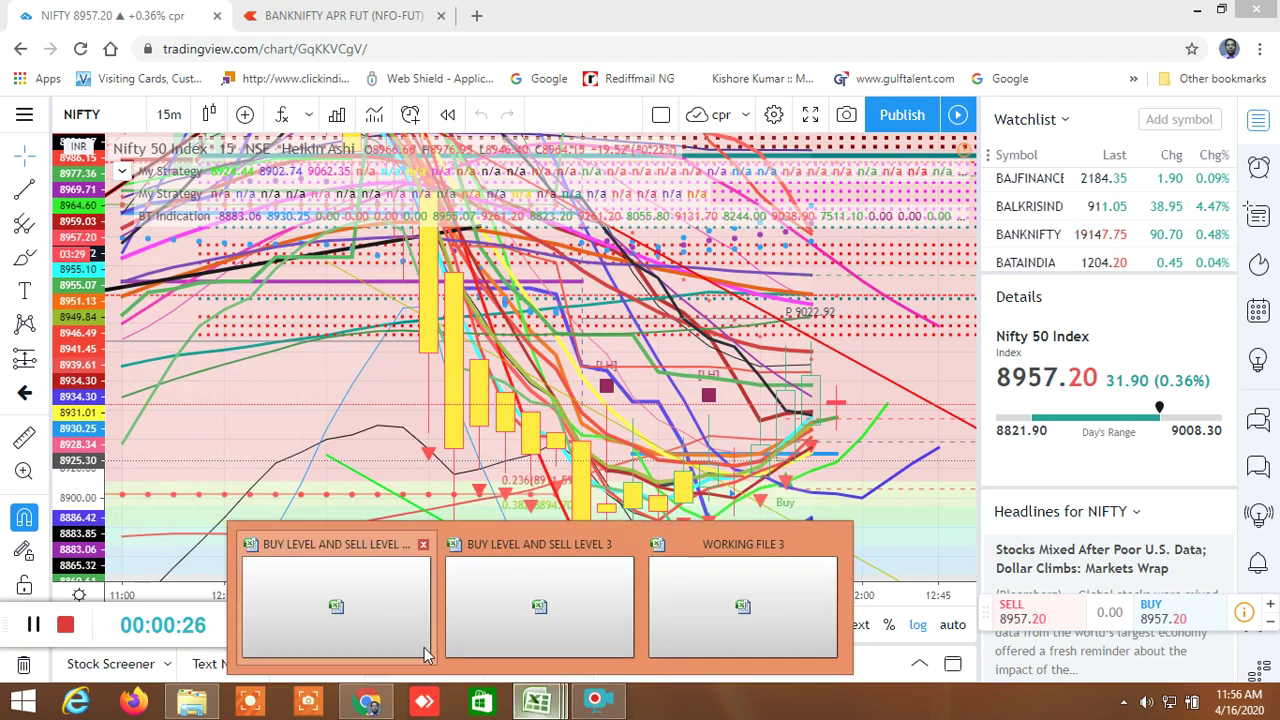
pyautogui.click(372, 628)
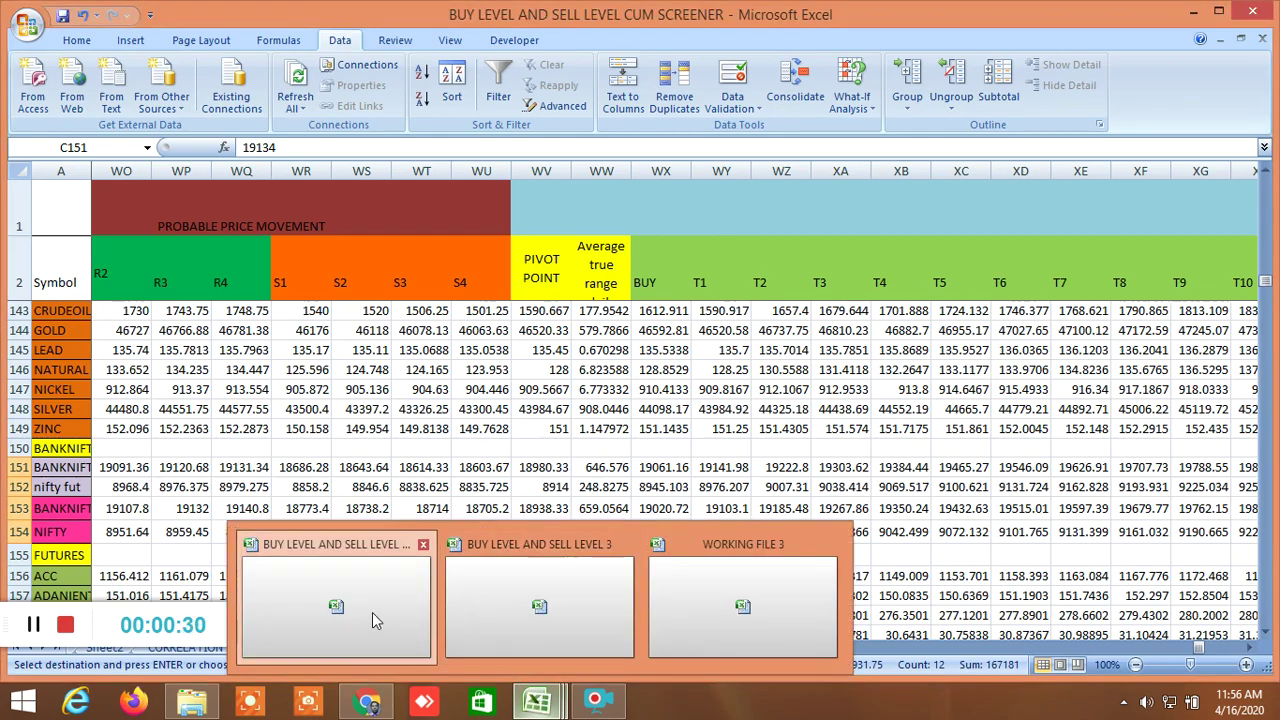
pyautogui.click(372, 612)
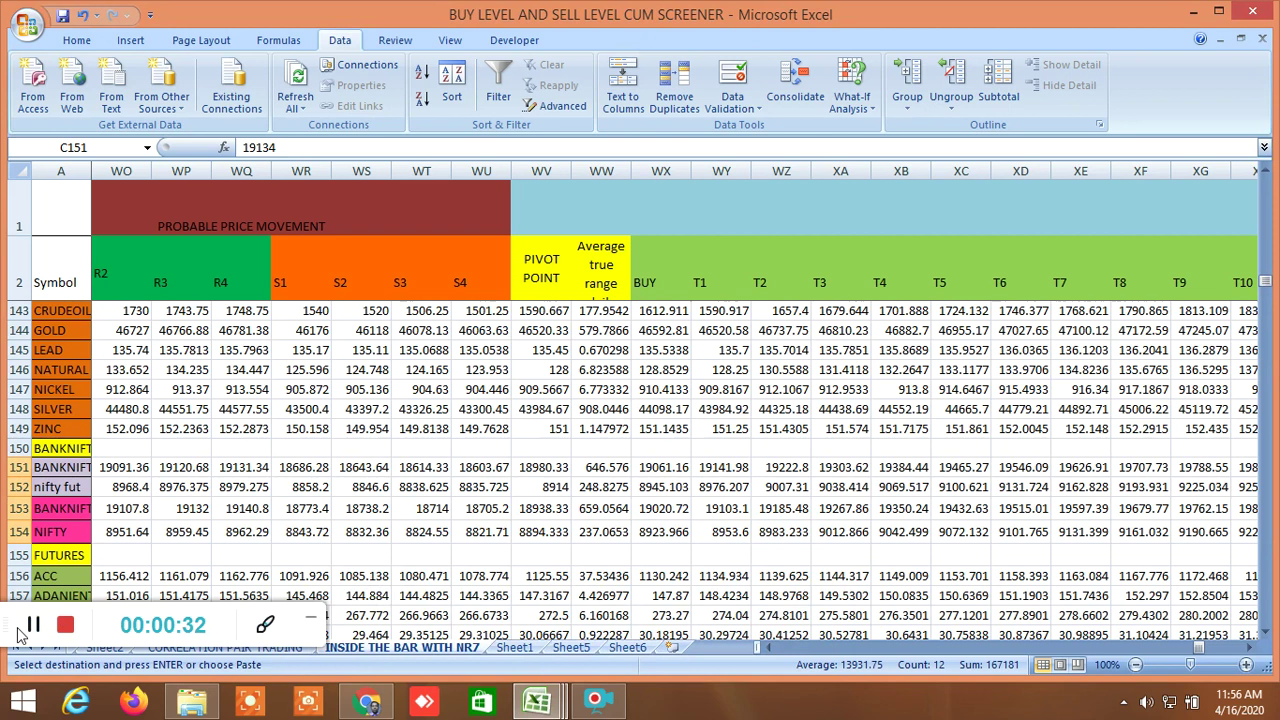
pyautogui.moveTo(7, 626); pyautogui.dragTo(556, 232)
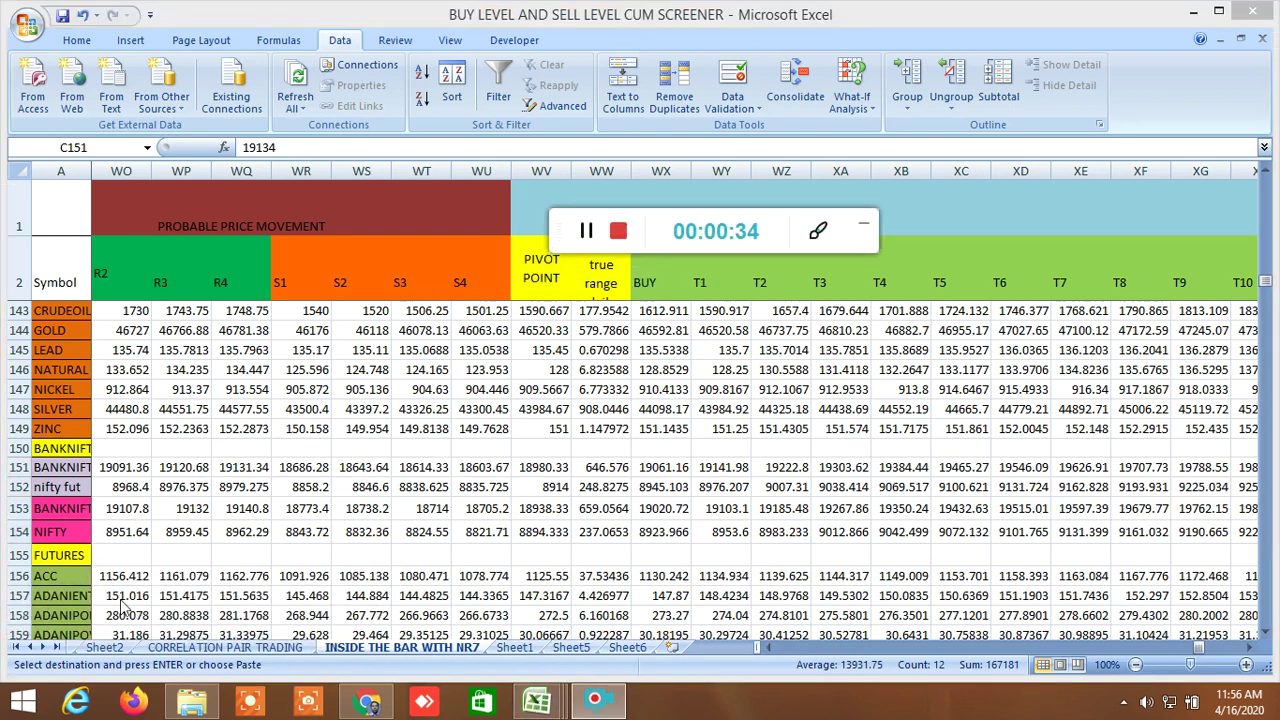
pyautogui.click(30, 648)
pyautogui.click(30, 648)
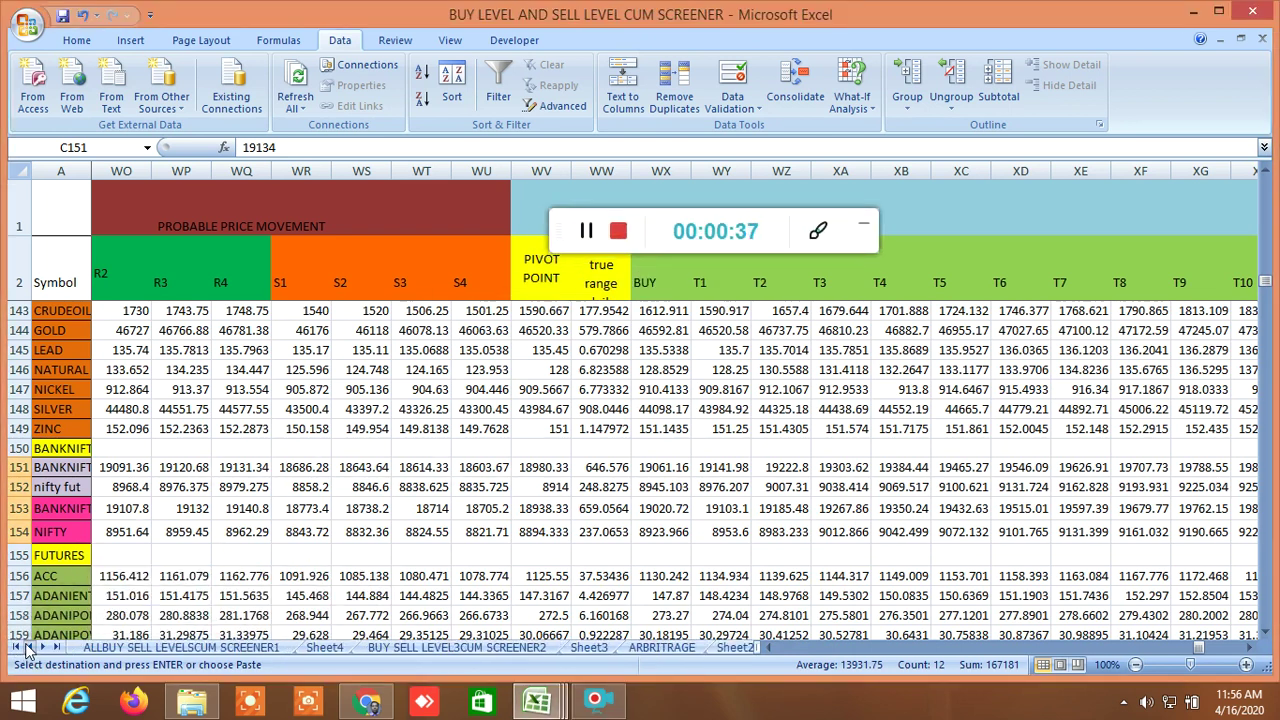
pyautogui.click(115, 648)
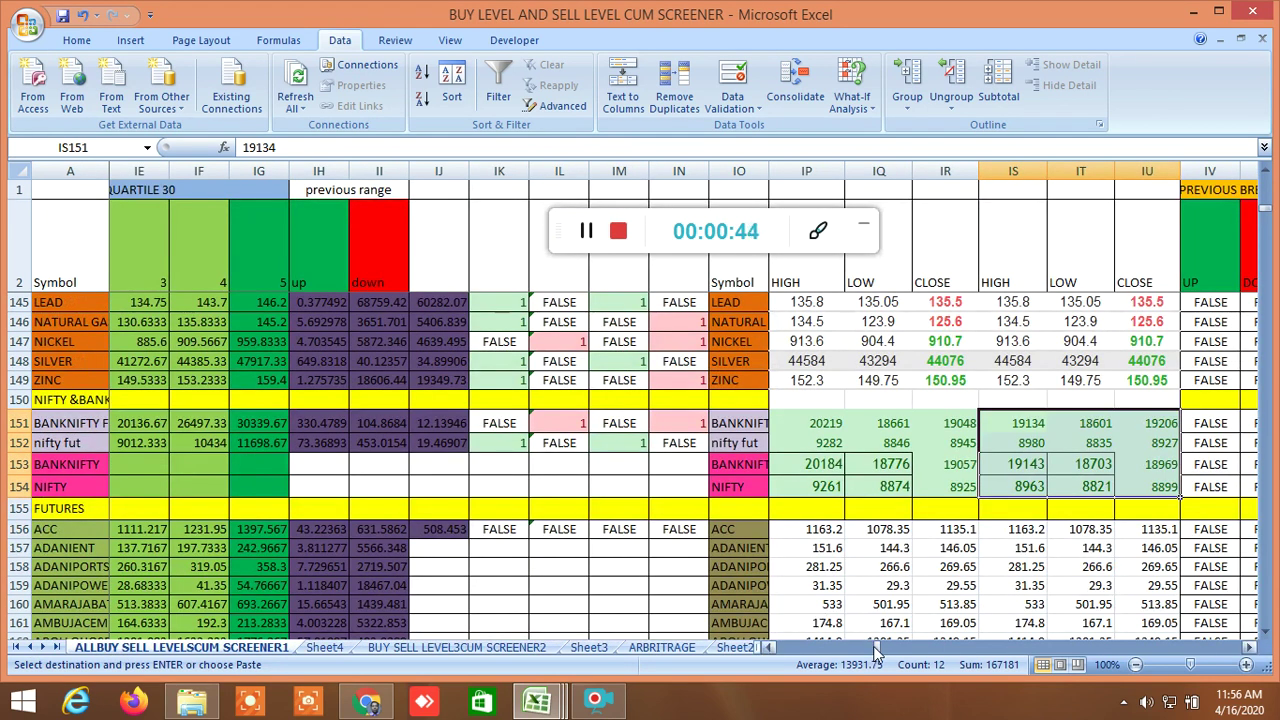
# Step: Check the HIGH values of the BANKNIFTY futures and BANKNIFTY rows, in cells B151 and B153
pyautogui.moveTo(875, 646); pyautogui.dragTo(843, 651)
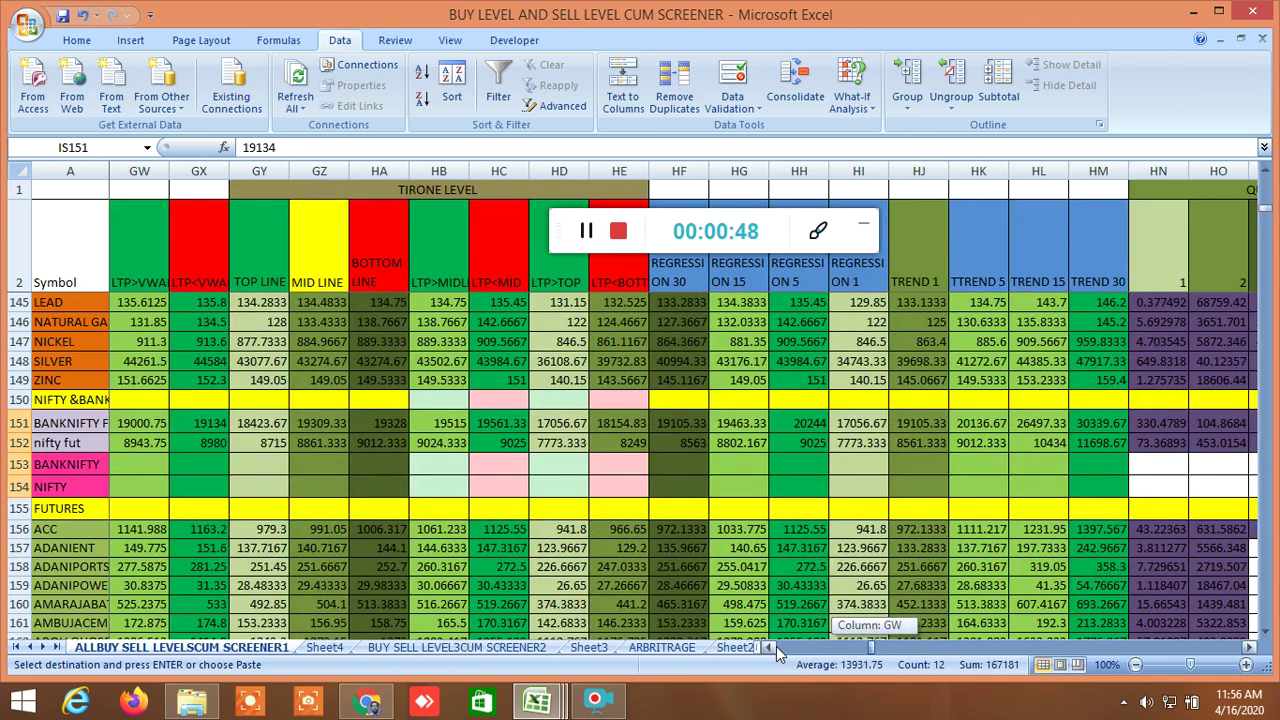
pyautogui.moveTo(872, 652); pyautogui.dragTo(728, 650)
pyautogui.click(173, 426)
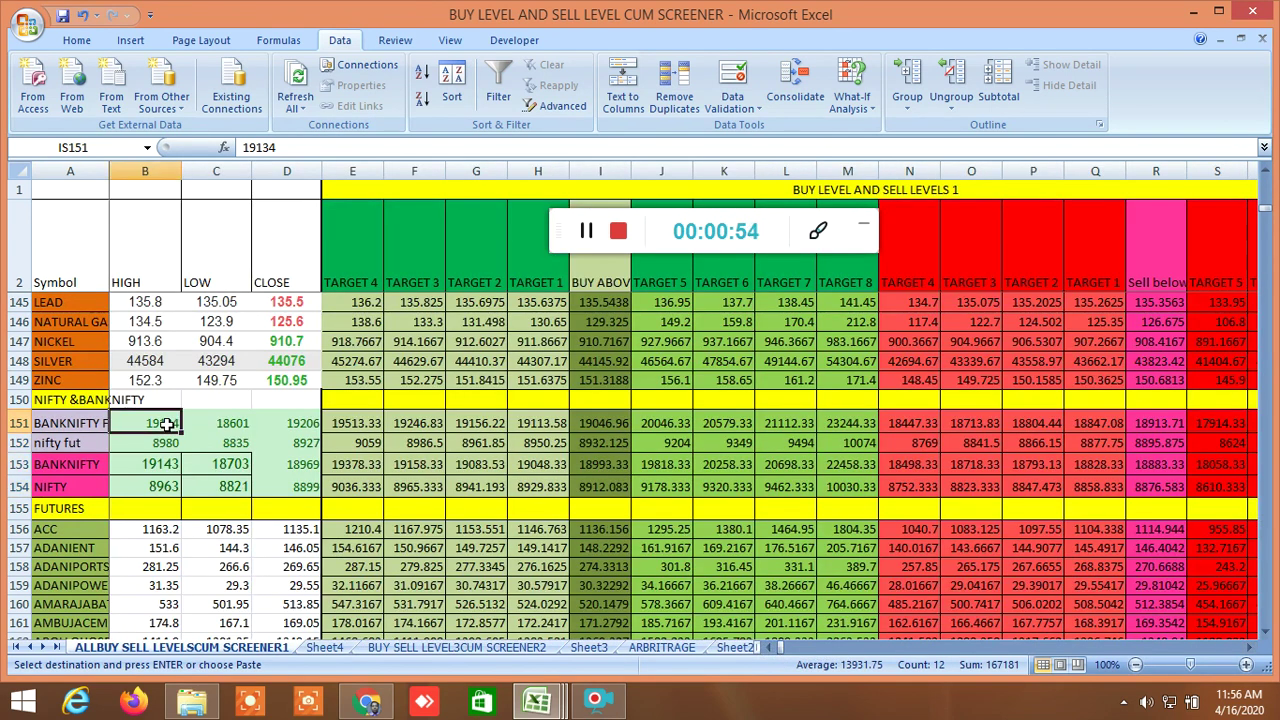
pyautogui.press('F2')
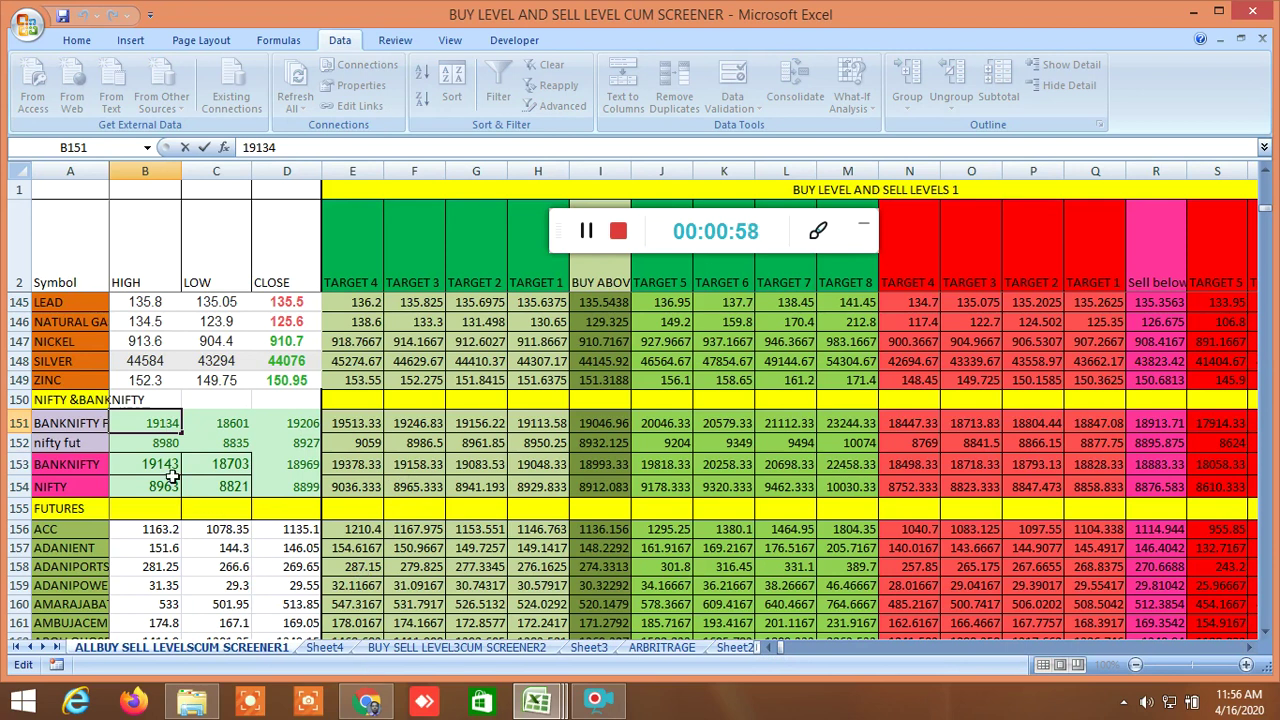
pyautogui.press('Escape')
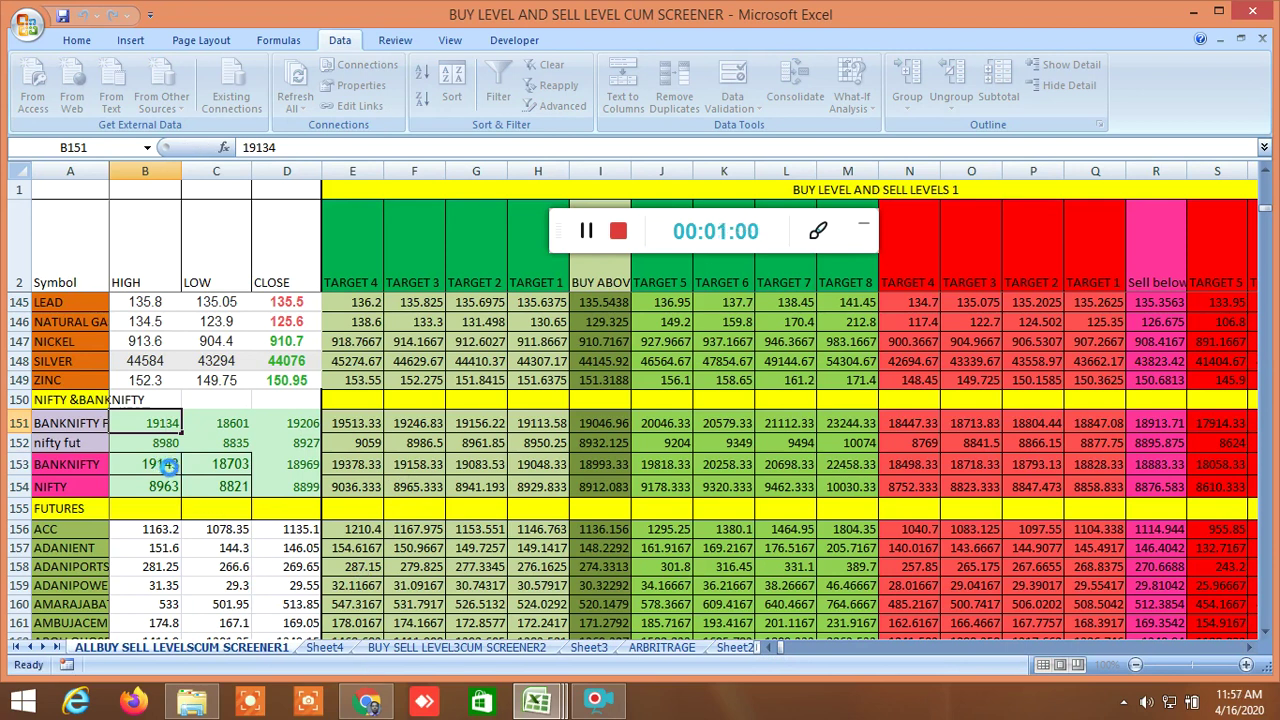
pyautogui.click(168, 466)
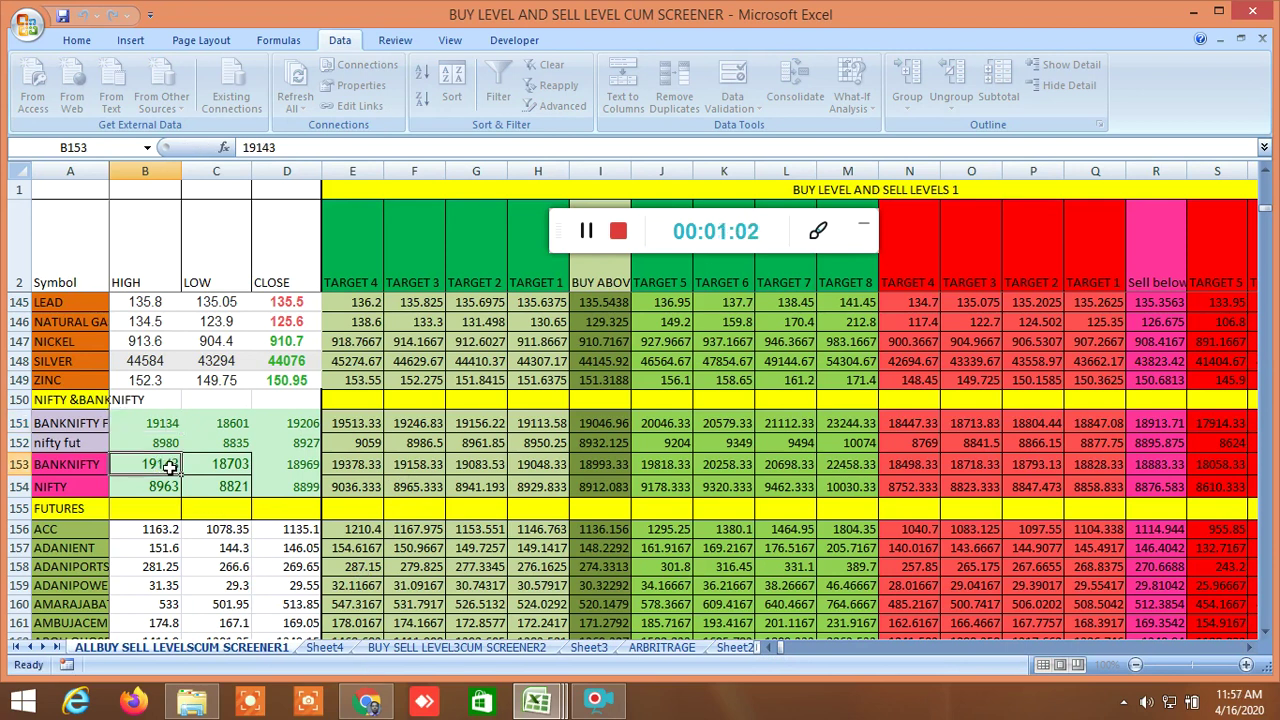
# Step: Look up the live Nifty 50 price in TradingView and set the NIFTY close in D154 of the Excel sheet to 8973
pyautogui.click(381, 697)
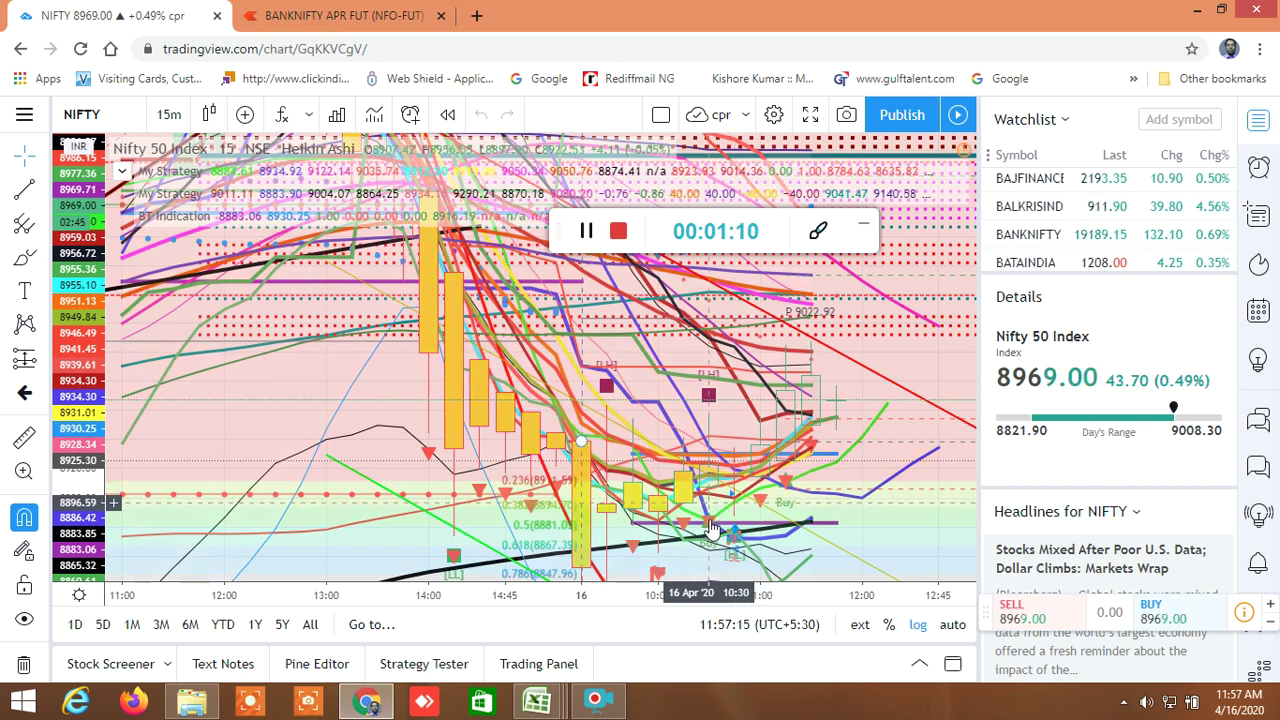
pyautogui.moveTo(537, 700)
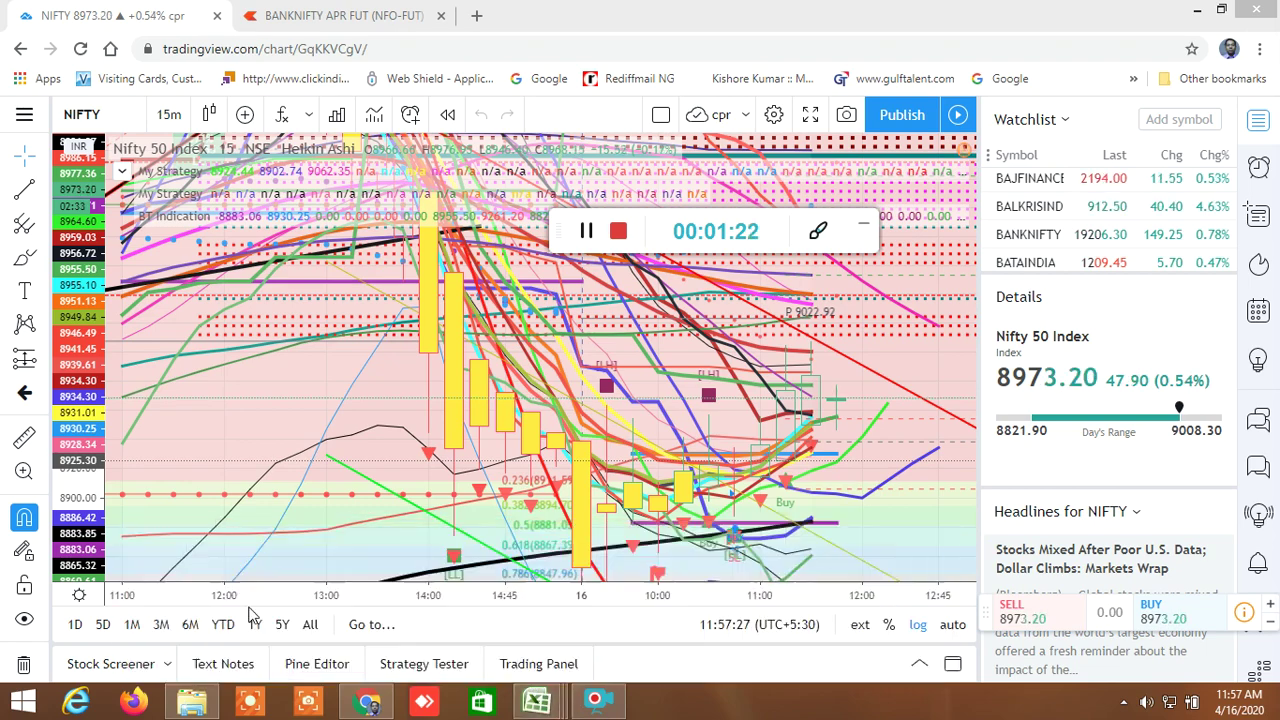
pyautogui.click(537, 700)
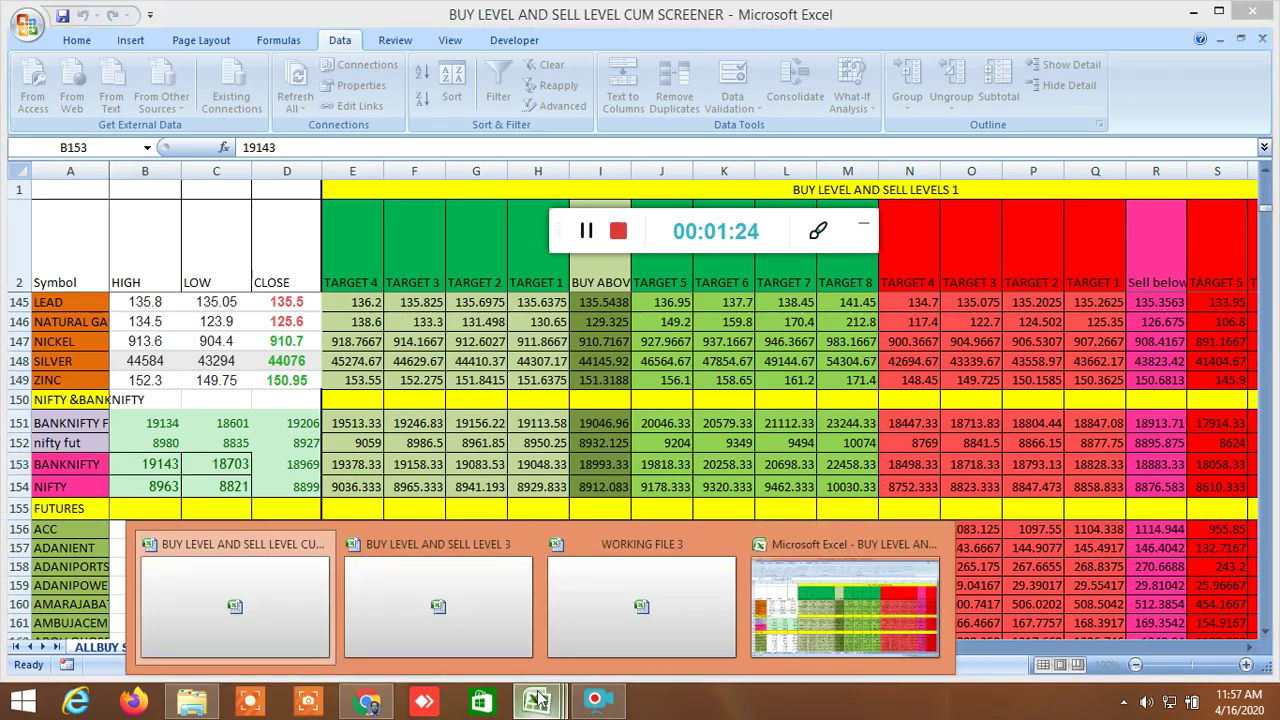
pyautogui.click(295, 614)
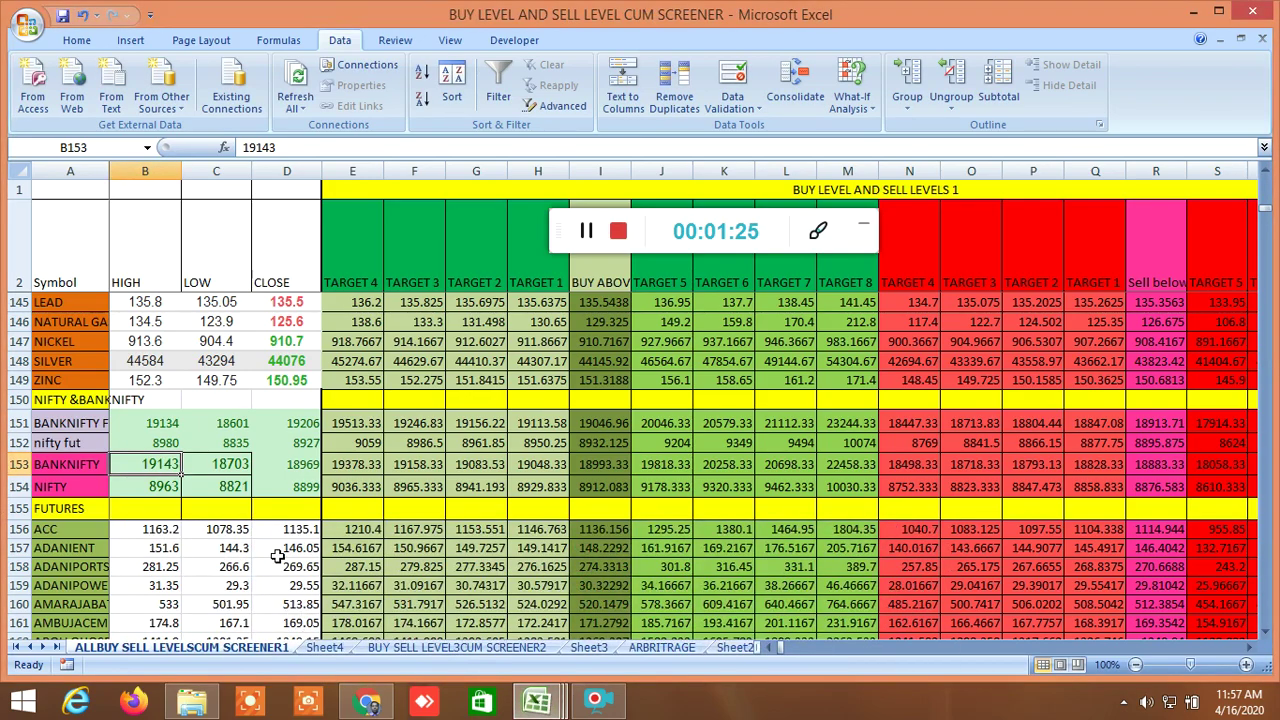
pyautogui.click(170, 484)
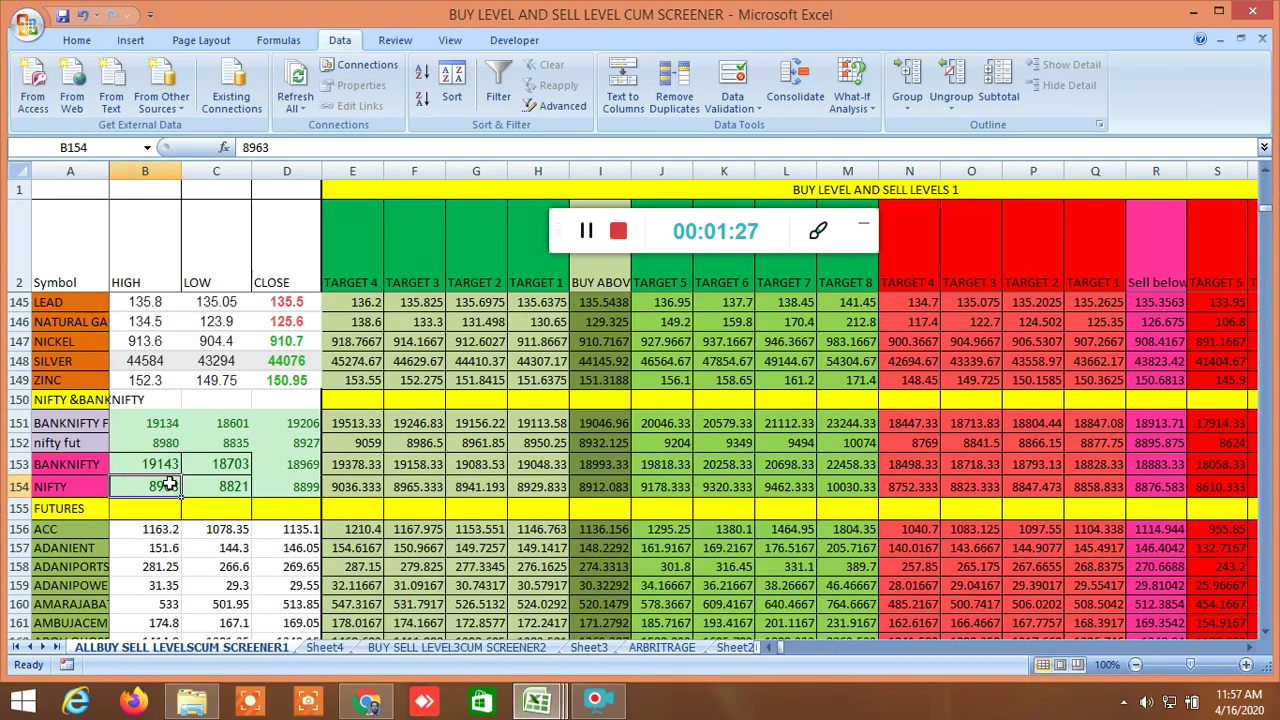
pyautogui.click(293, 487)
pyautogui.write('8')
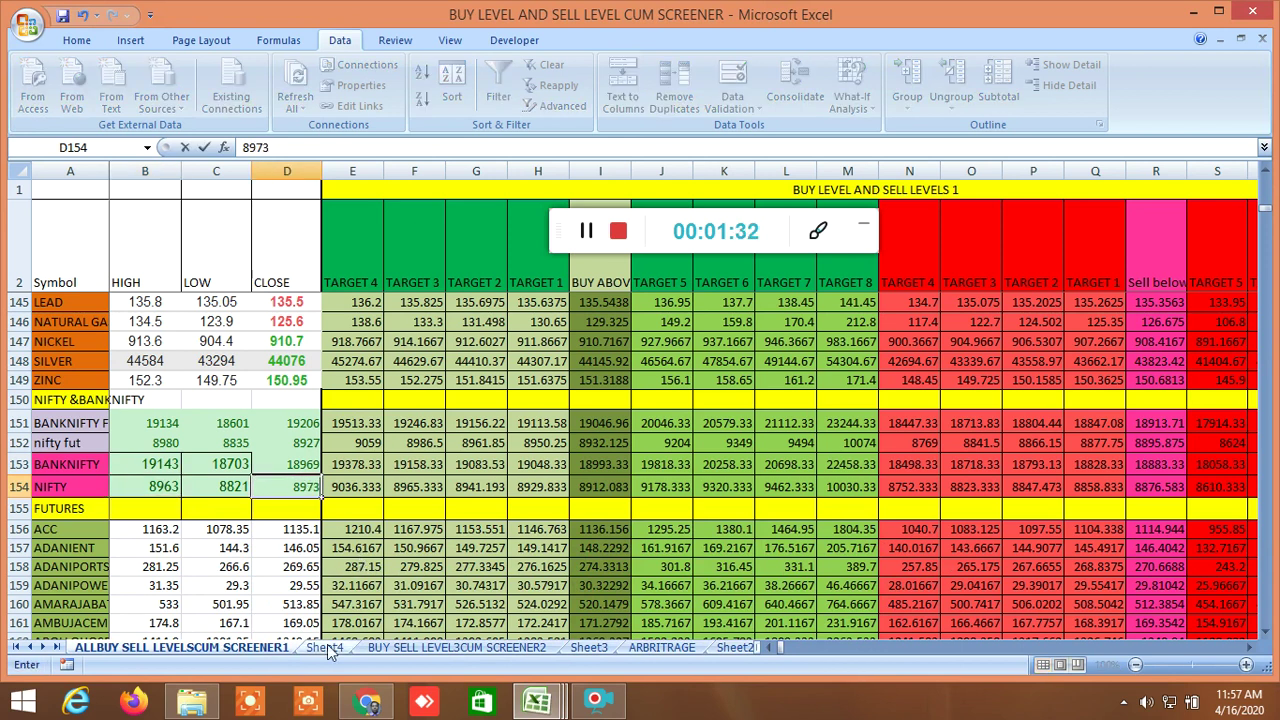
# Step: Read the BANKNIFTY price in the TradingView watchlist and set the BANKNIFTY close in D153 of the Excel sheet to 19188
pyautogui.click(367, 700)
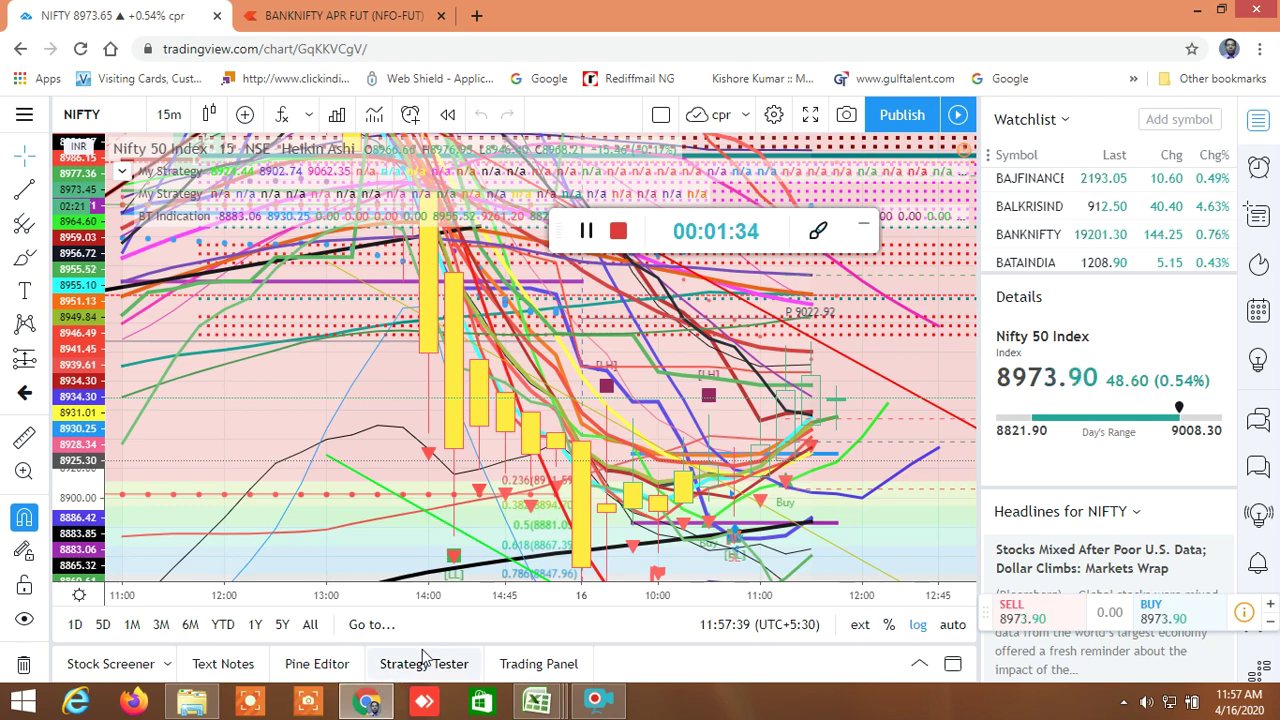
pyautogui.moveTo(553, 697)
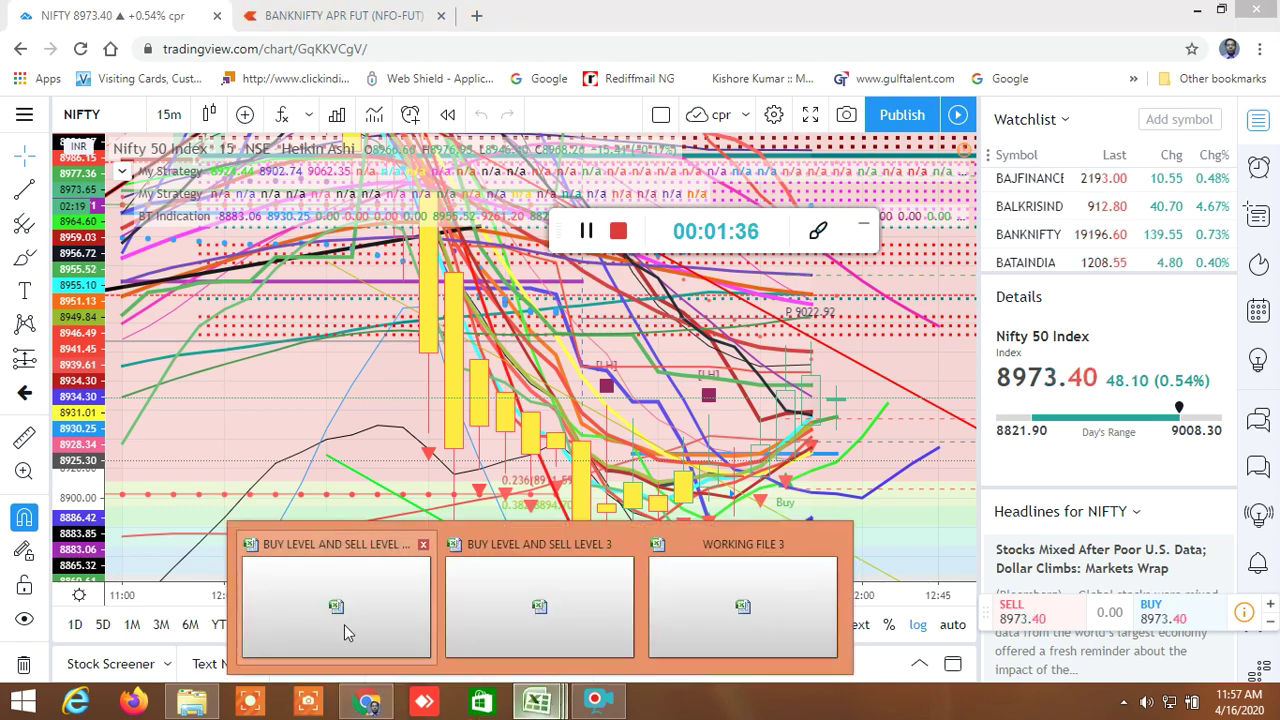
pyautogui.click(346, 628)
pyautogui.click(304, 465)
pyautogui.click(367, 701)
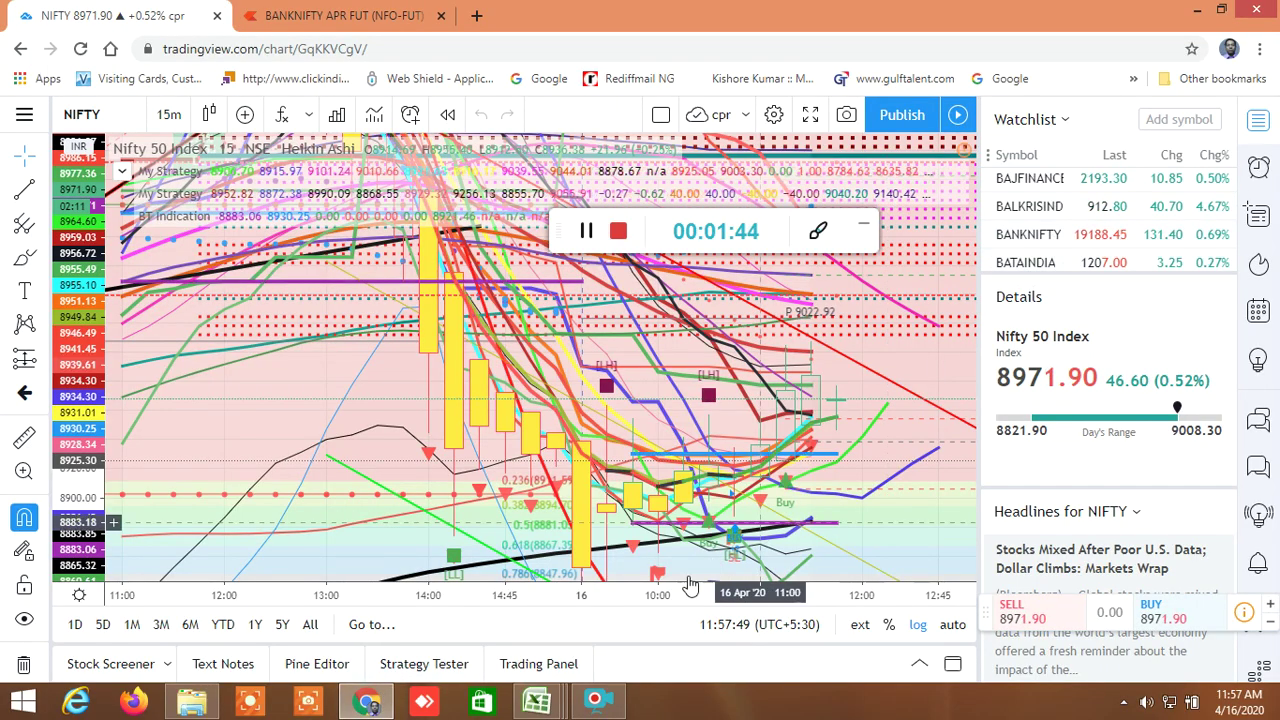
pyautogui.moveTo(540, 700)
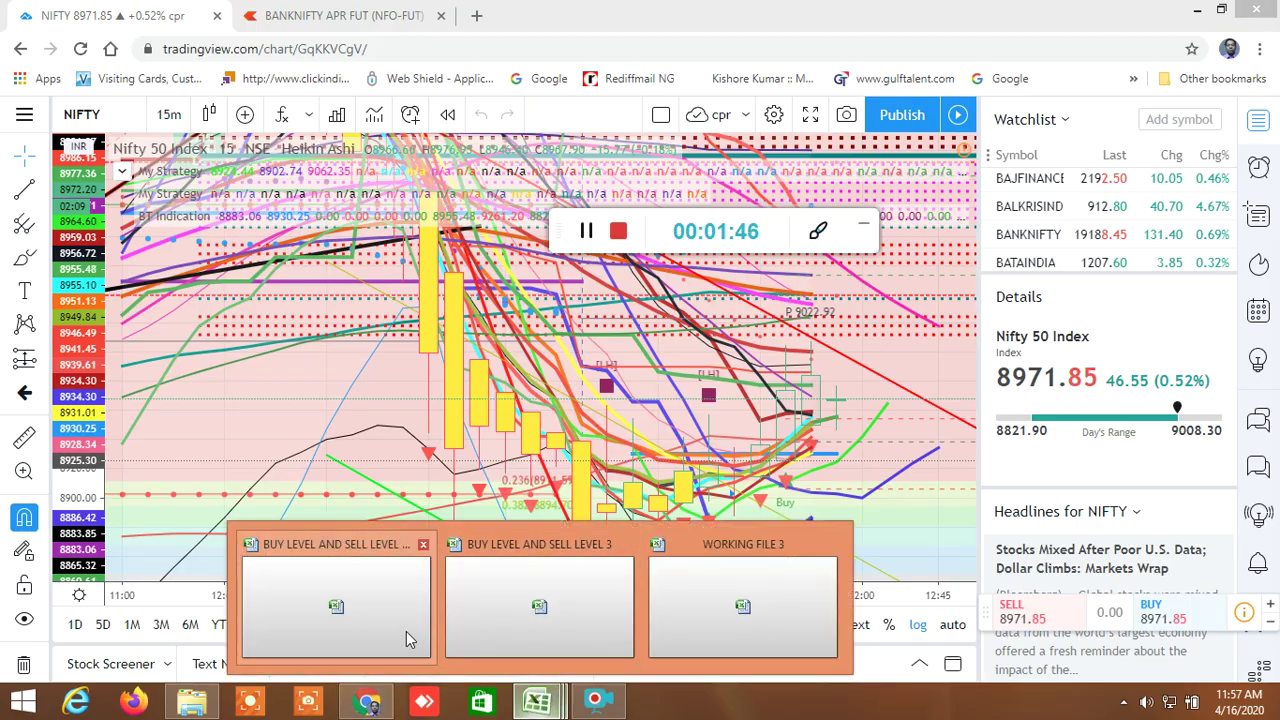
pyautogui.click(410, 632)
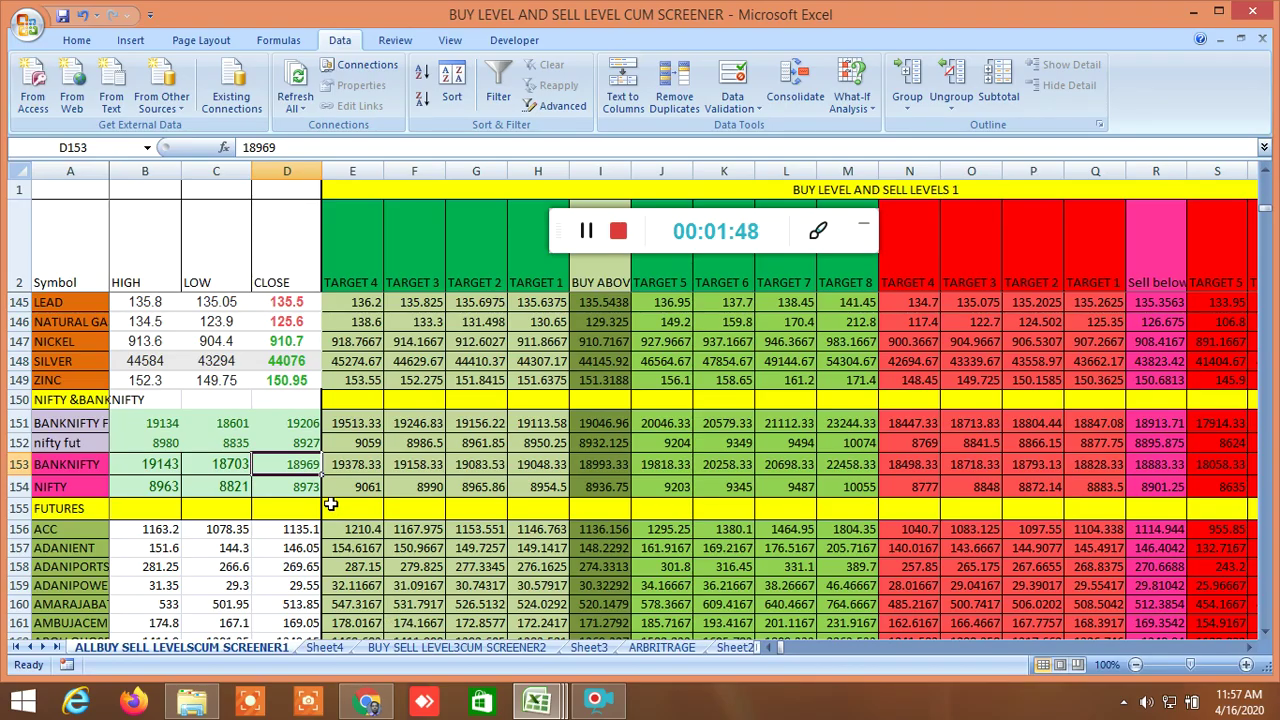
pyautogui.write('19188')
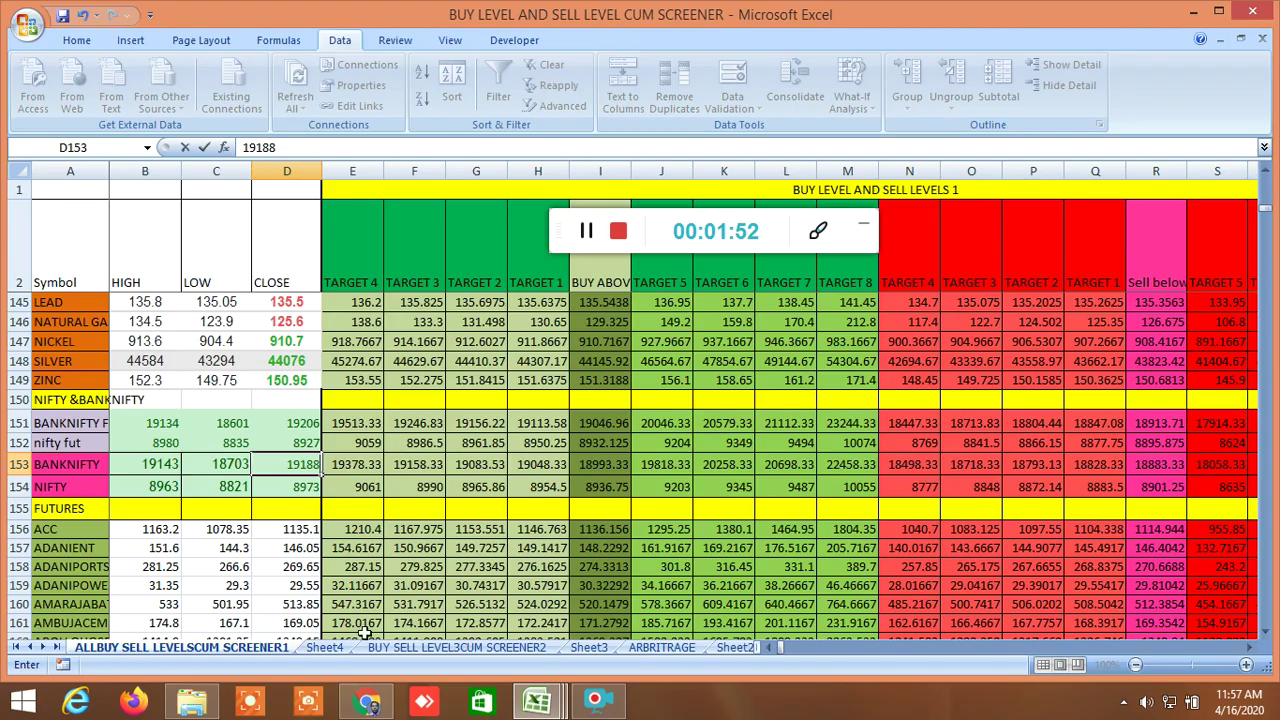
# Step: Check the BANKNIFTY APR FUT quote in Zerodha Kite and set the BANKNIFTY close in D153 of the Excel sheet to 19214
pyautogui.click(369, 699)
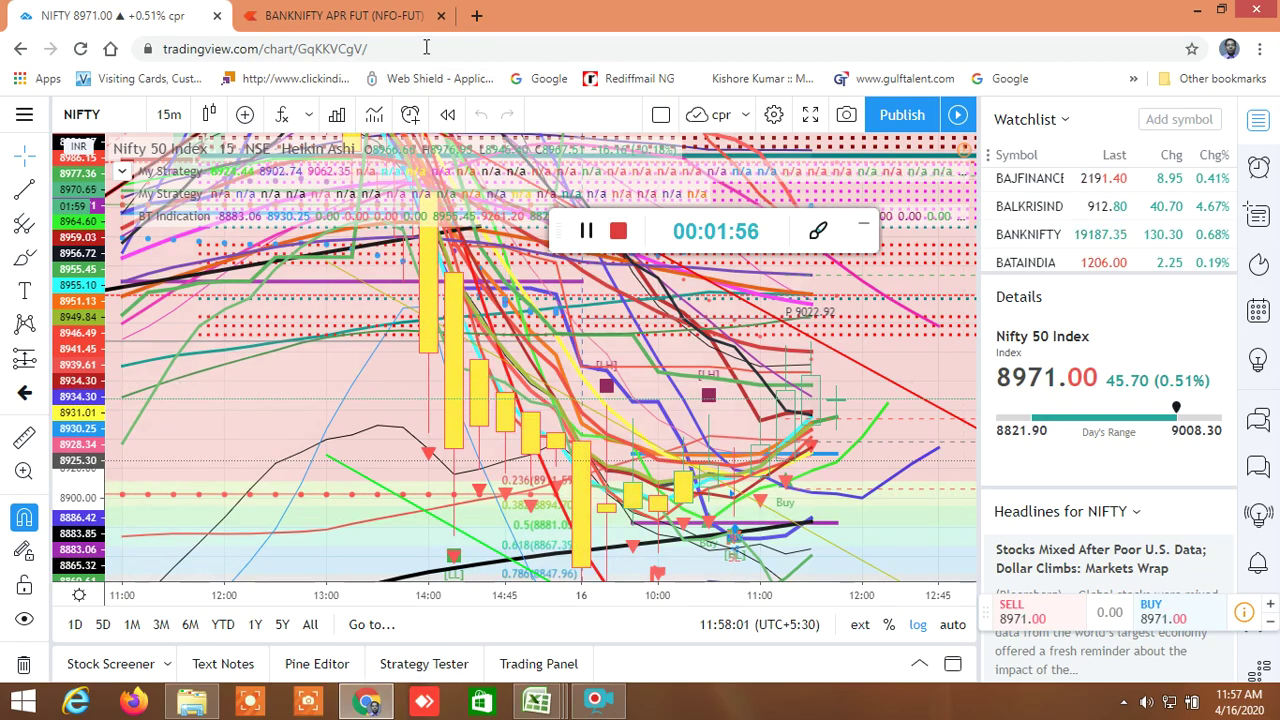
pyautogui.click(350, 16)
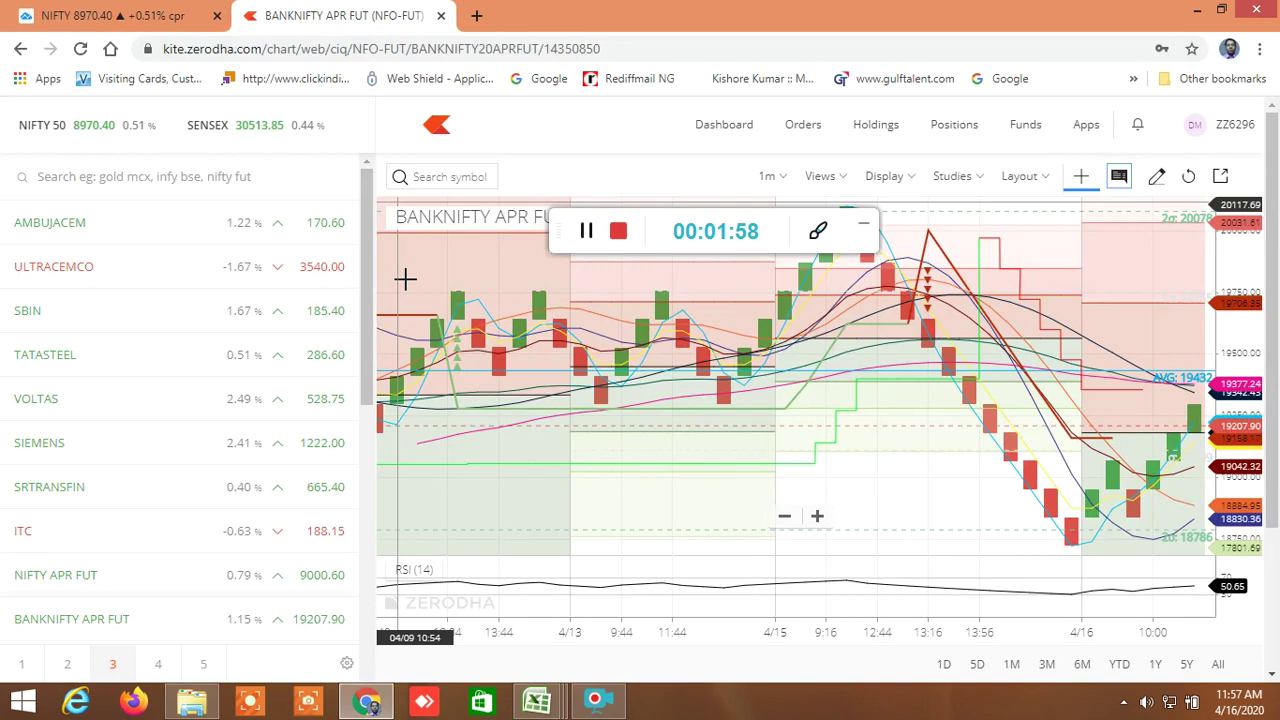
pyautogui.moveTo(370, 392); pyautogui.dragTo(372, 492)
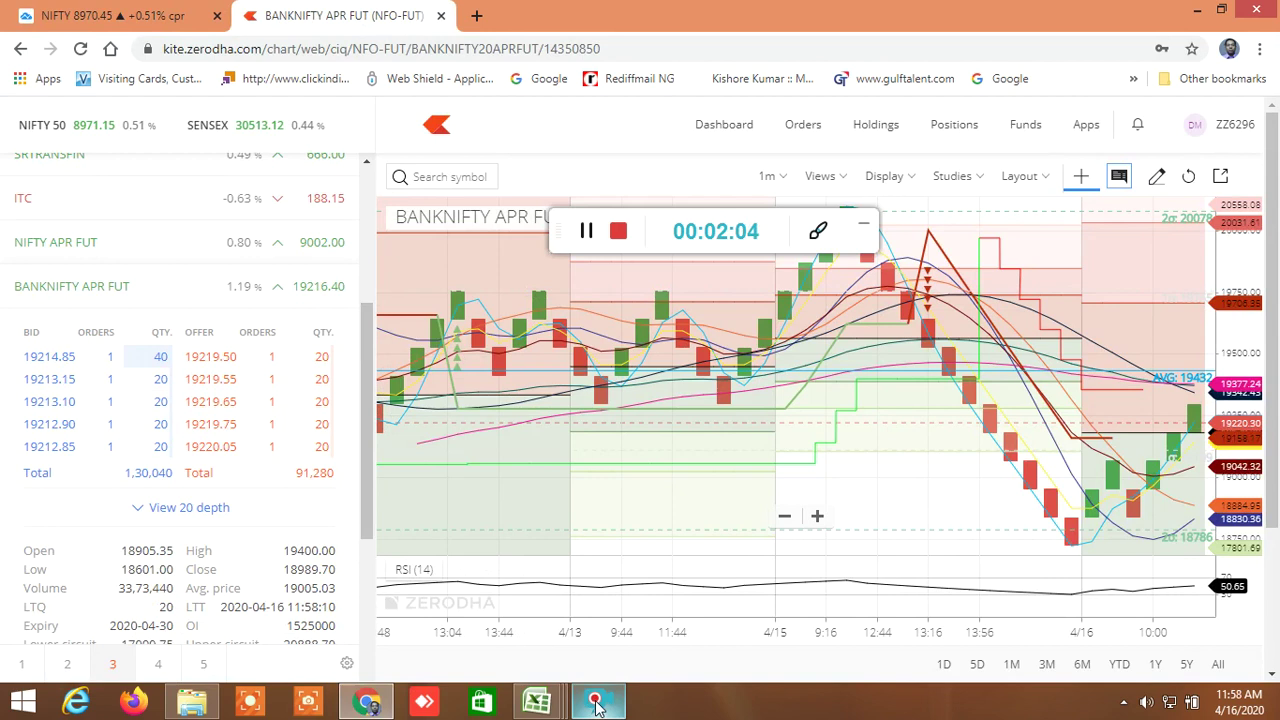
pyautogui.moveTo(537, 700)
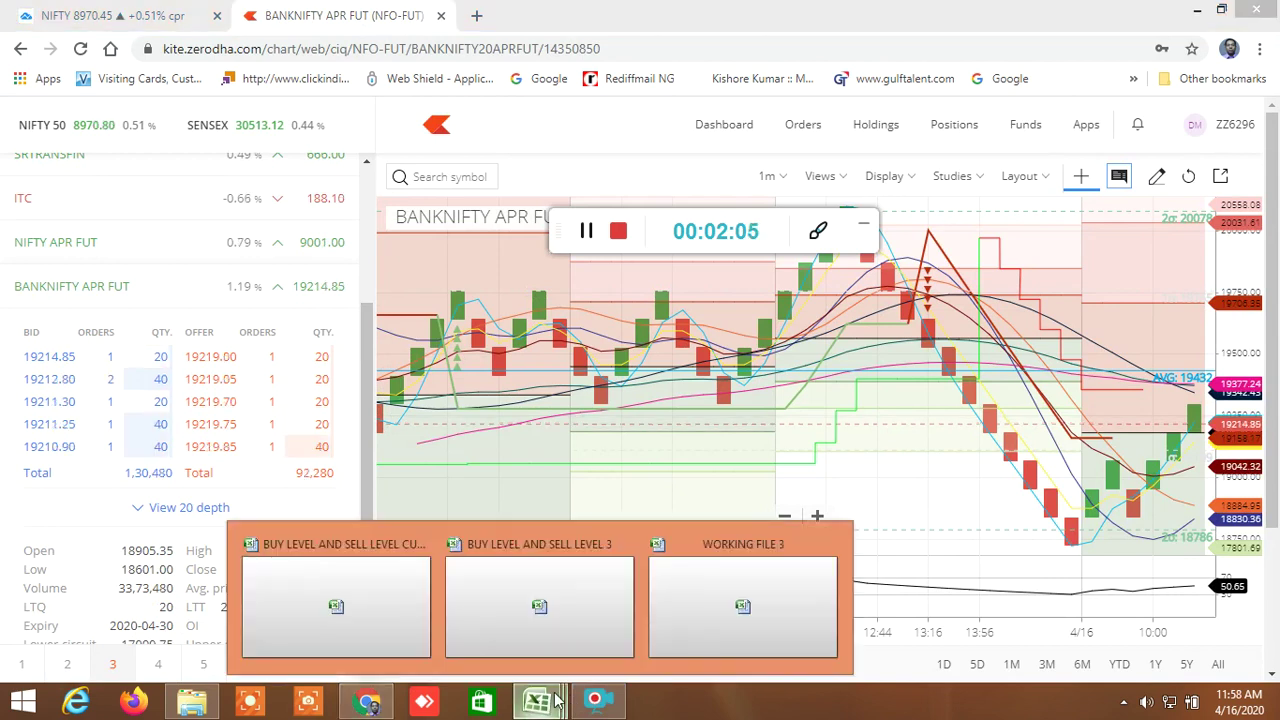
pyautogui.click(393, 641)
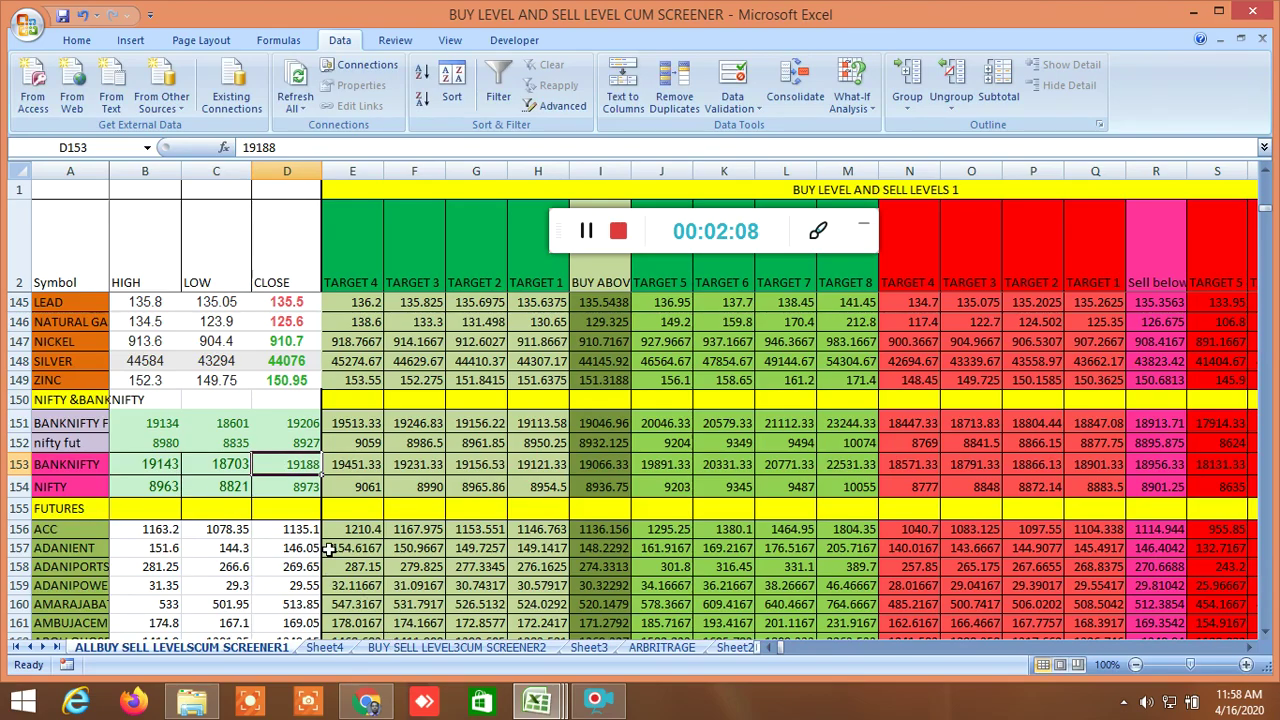
pyautogui.write('19214')
pyautogui.click(407, 508)
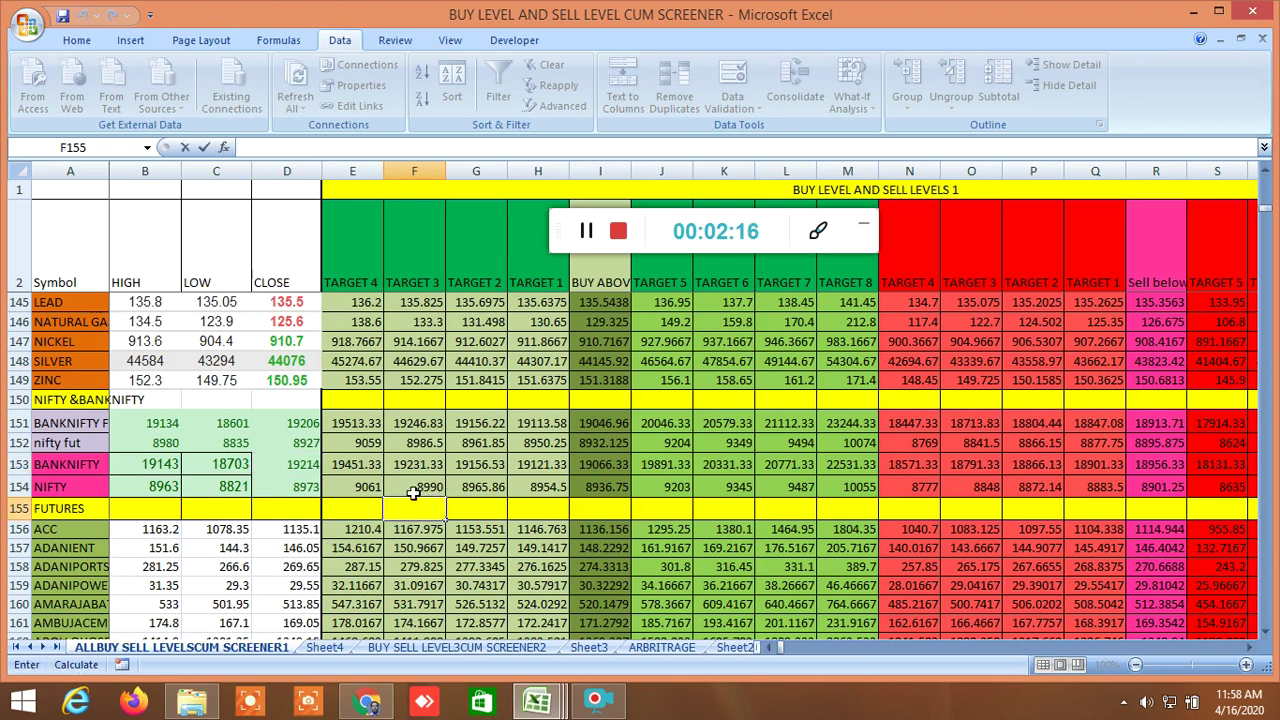
pyautogui.click(305, 464)
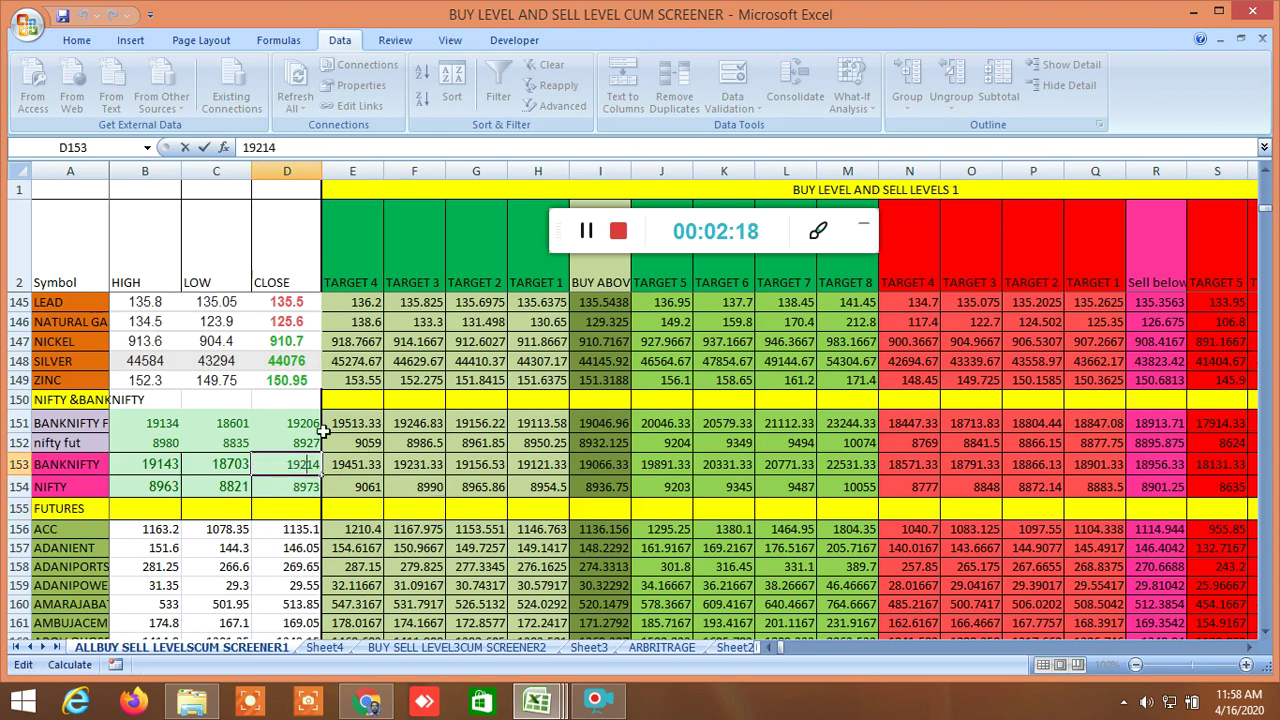
# Step: Set the BANKNIFTY futures close in D151 to 19214
pyautogui.click(301, 424)
pyautogui.write('14')
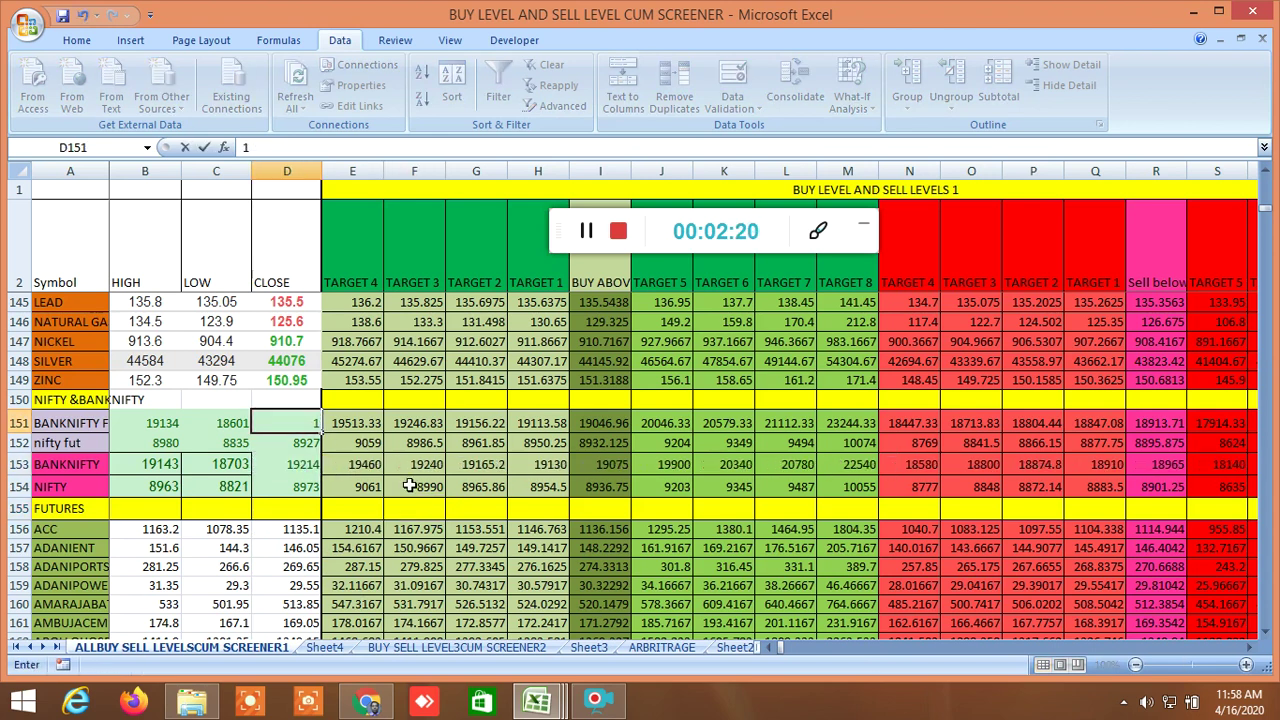
pyautogui.click(350, 503)
pyautogui.click(305, 464)
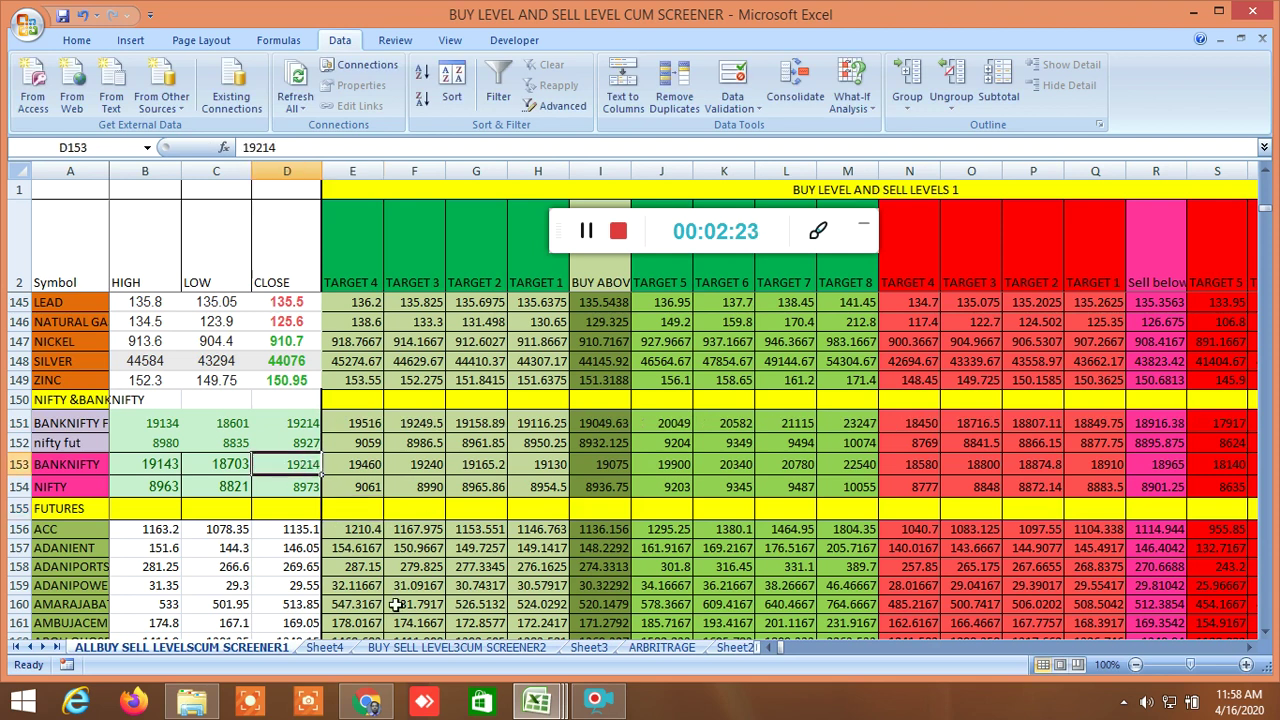
# Step: Check the live BANKNIFTY index price in the TradingView watchlist and set the BANKNIFTY close in D153 of the Excel screener to 19189
pyautogui.click(367, 702)
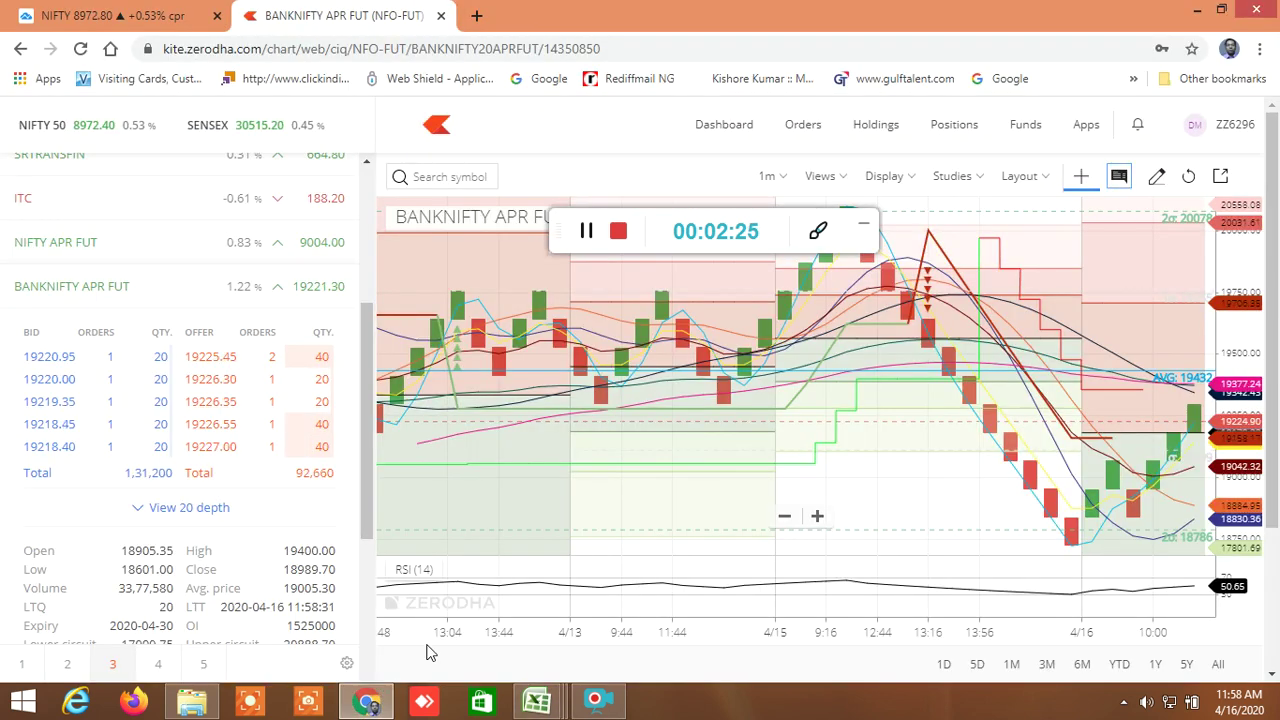
pyautogui.click(140, 12)
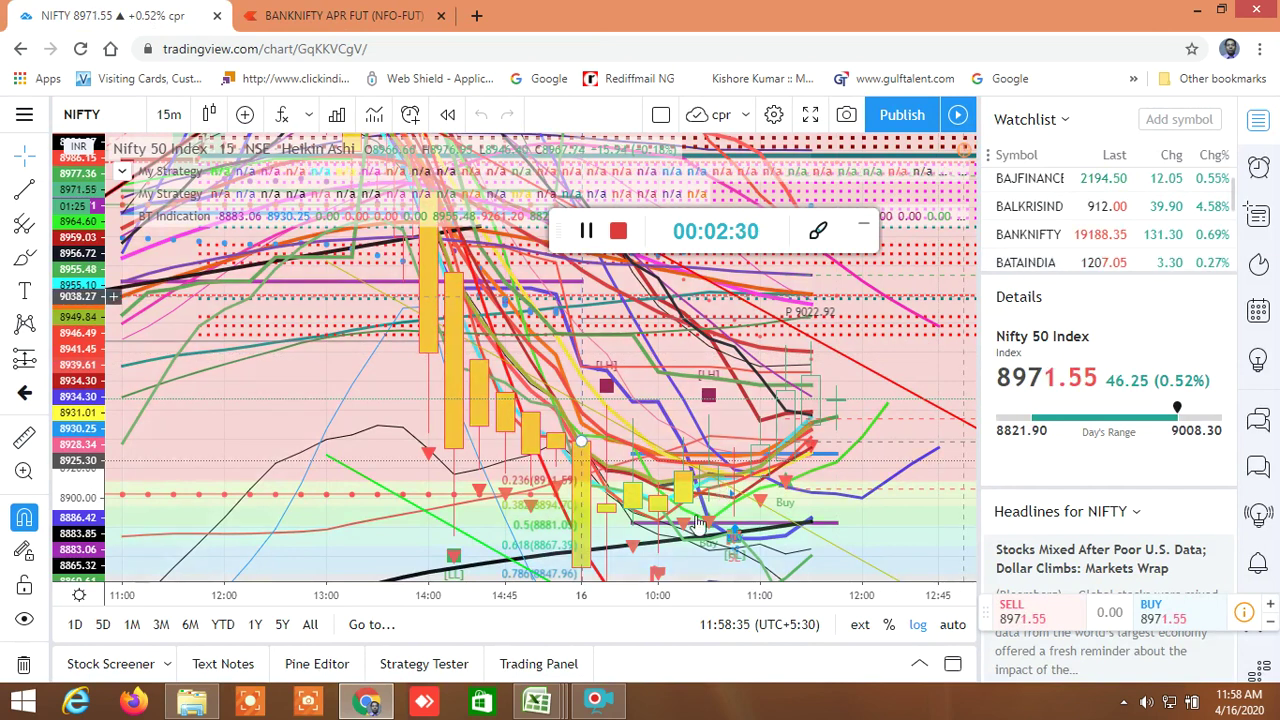
pyautogui.moveTo(540, 702)
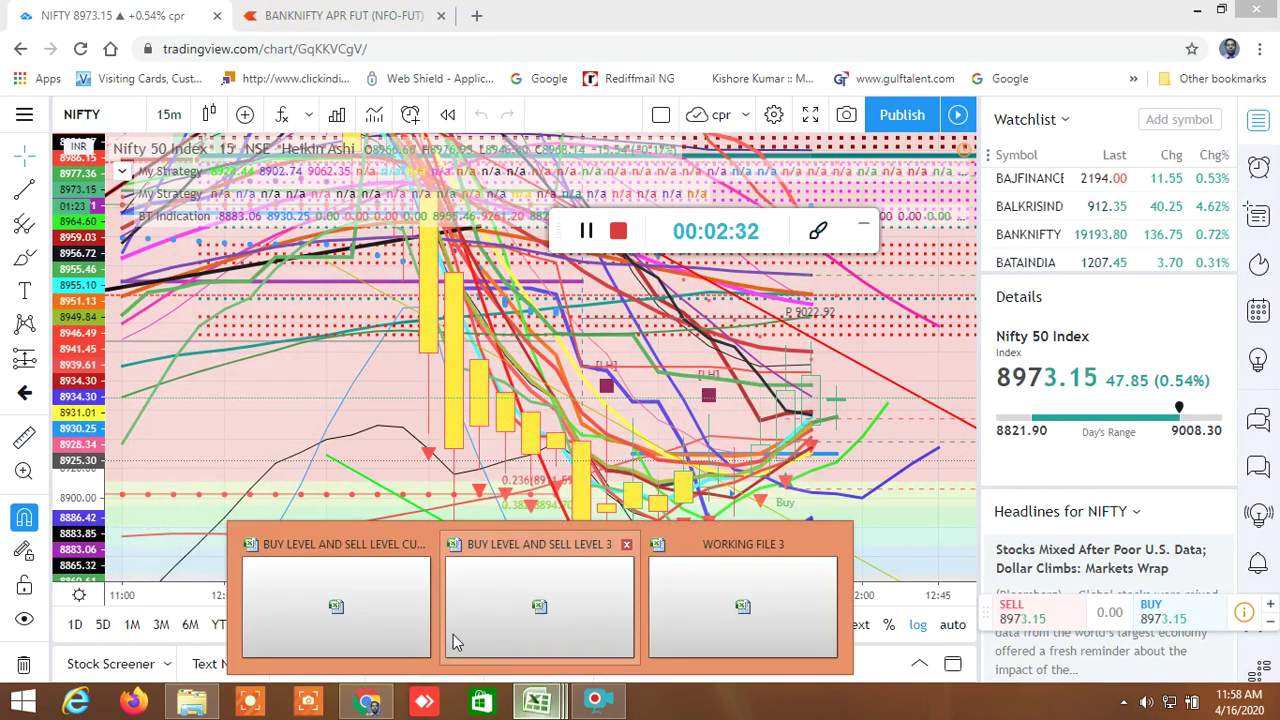
pyautogui.click(386, 636)
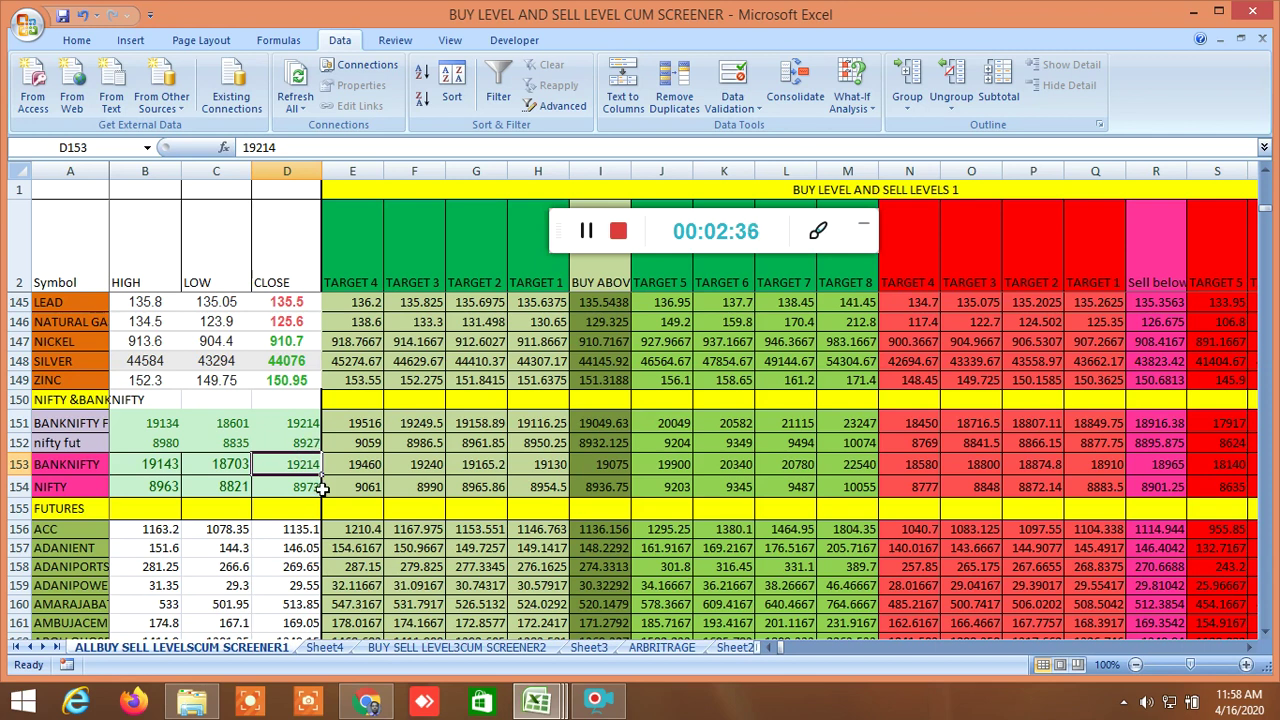
pyautogui.write('1')
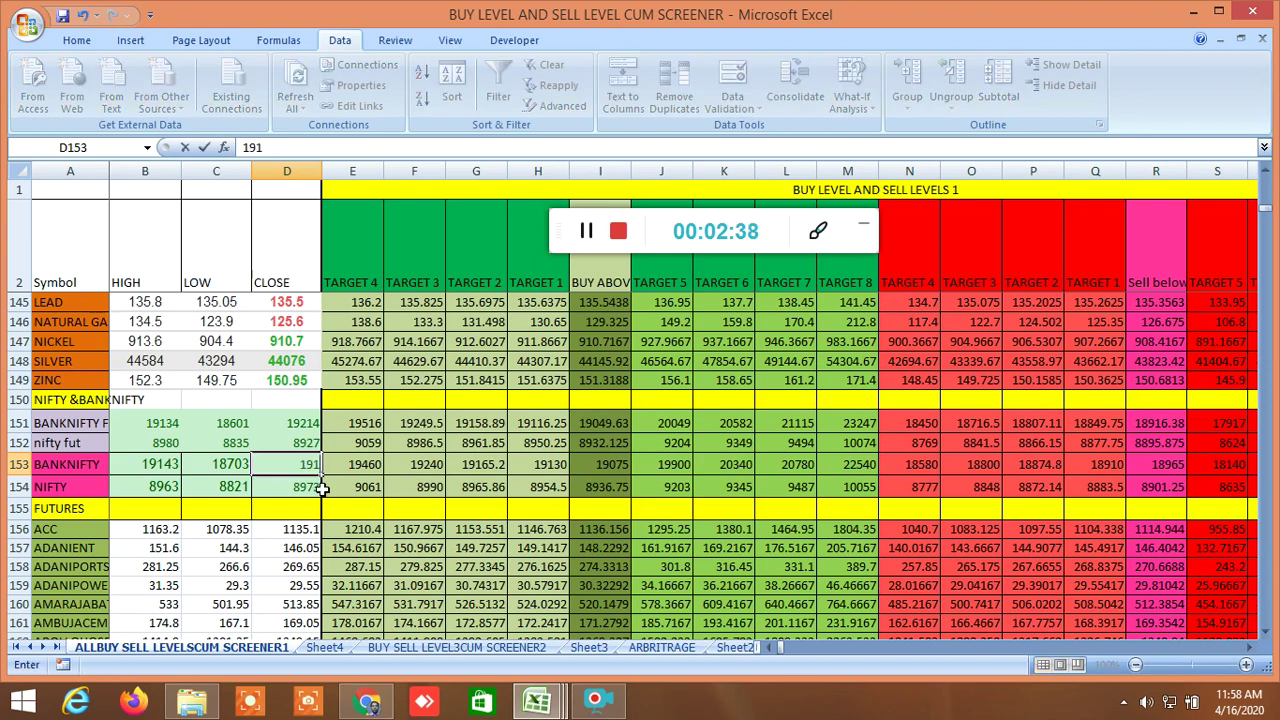
pyautogui.click(370, 524)
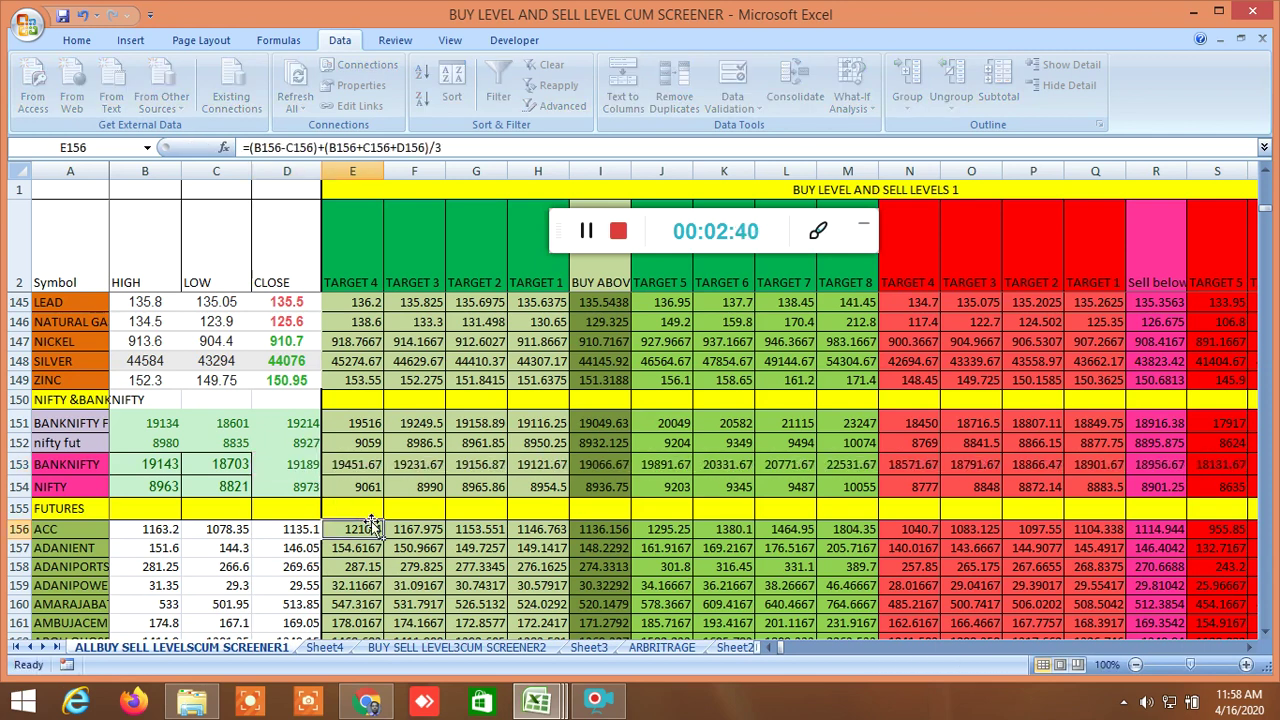
# Step: Check the NIFTY APR FUT quote in Zerodha Kite and set the nifty fut close in D152 of the Excel screener to 9007
pyautogui.click(298, 446)
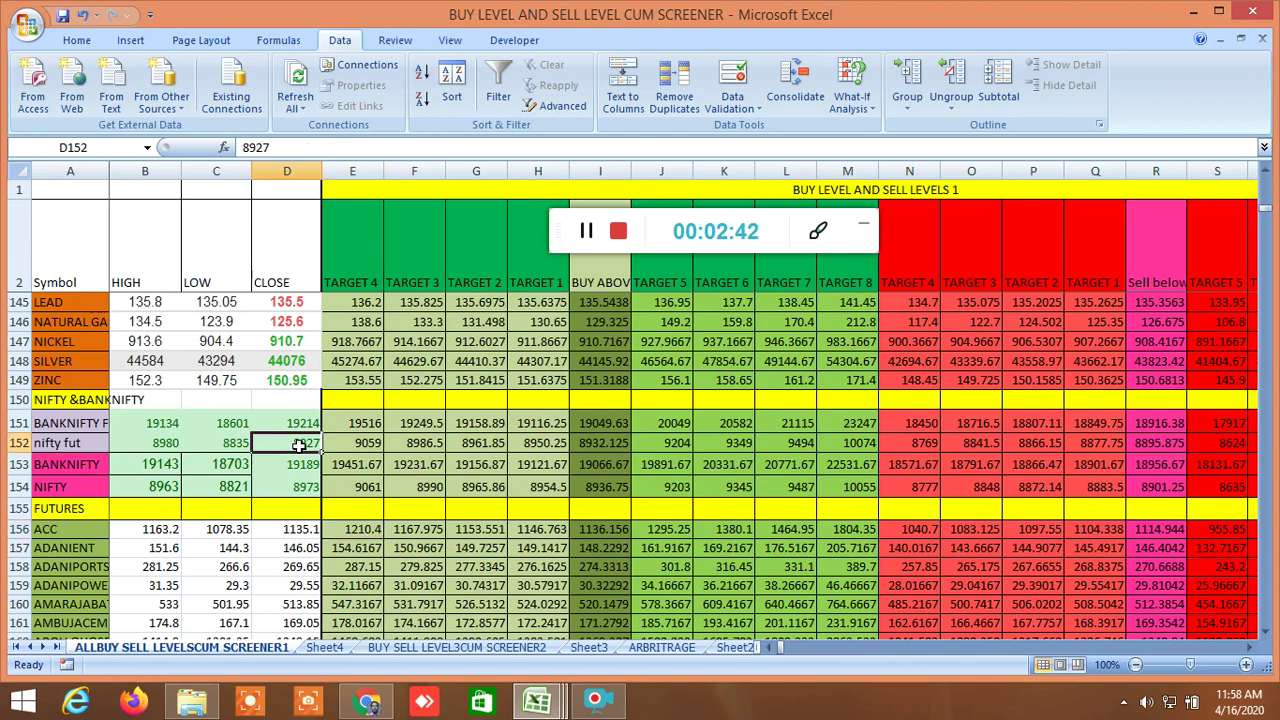
pyautogui.click(366, 701)
pyautogui.click(310, 16)
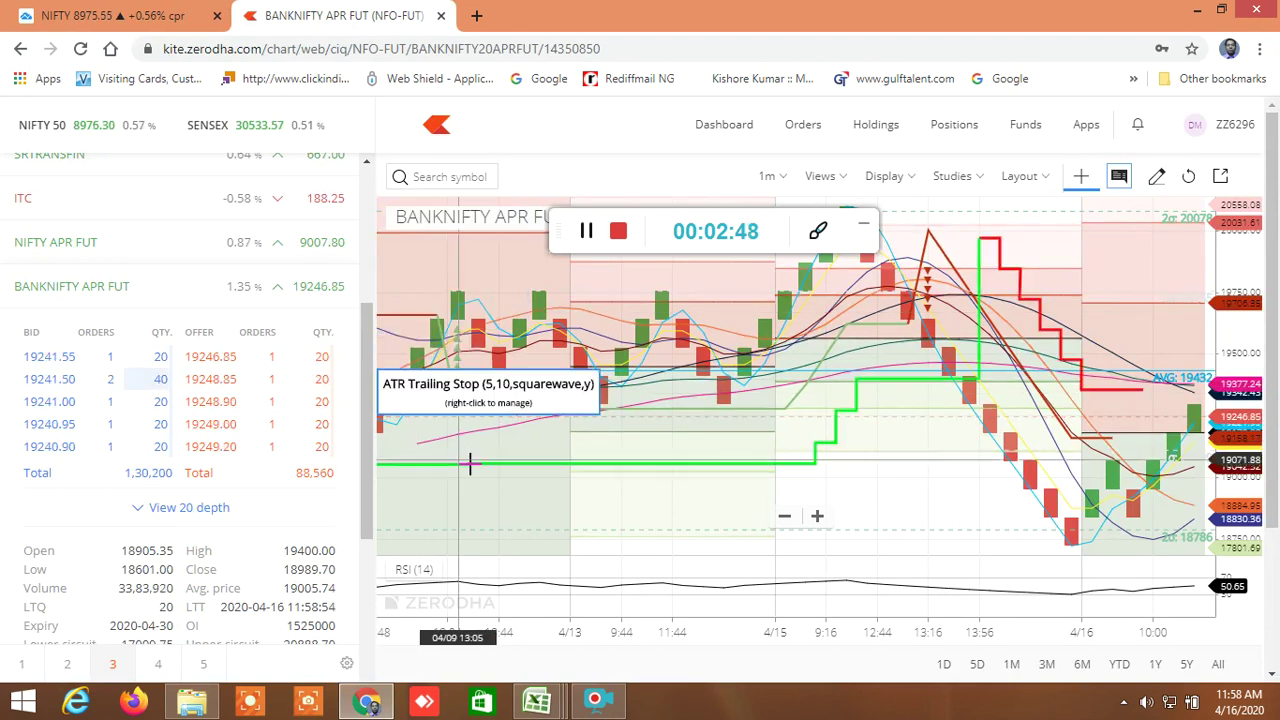
pyautogui.click(547, 697)
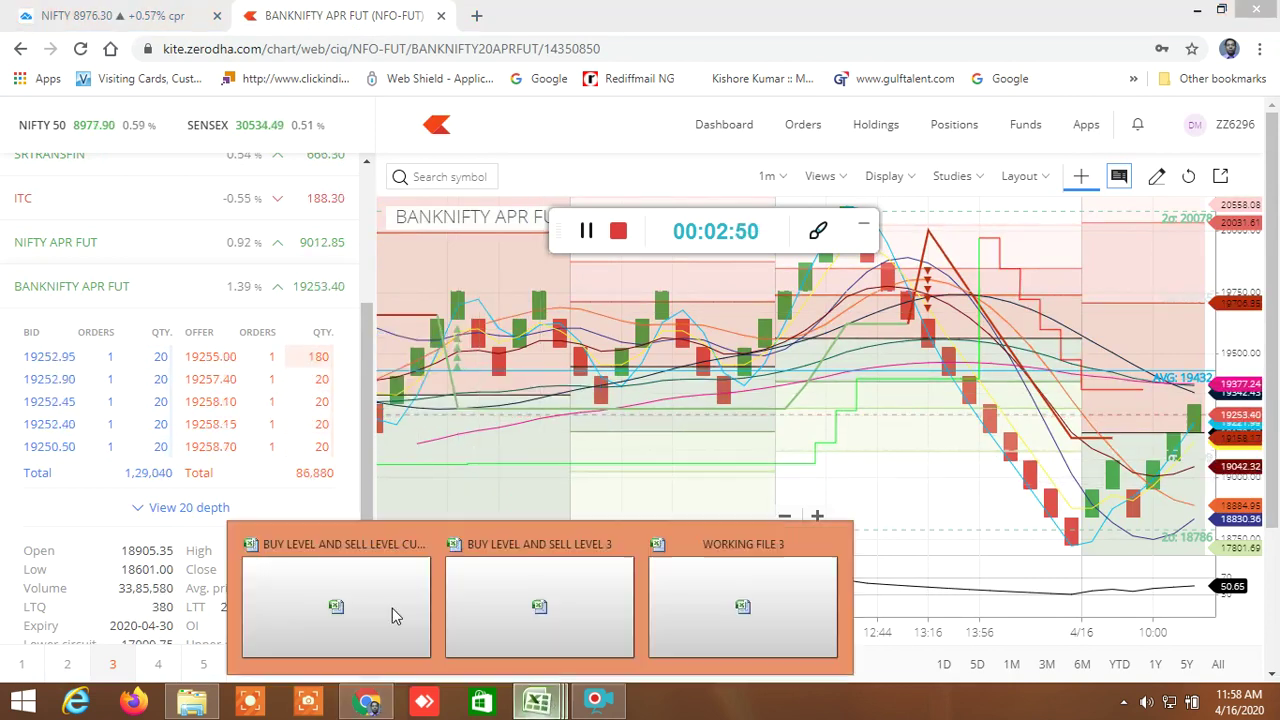
pyautogui.click(380, 600)
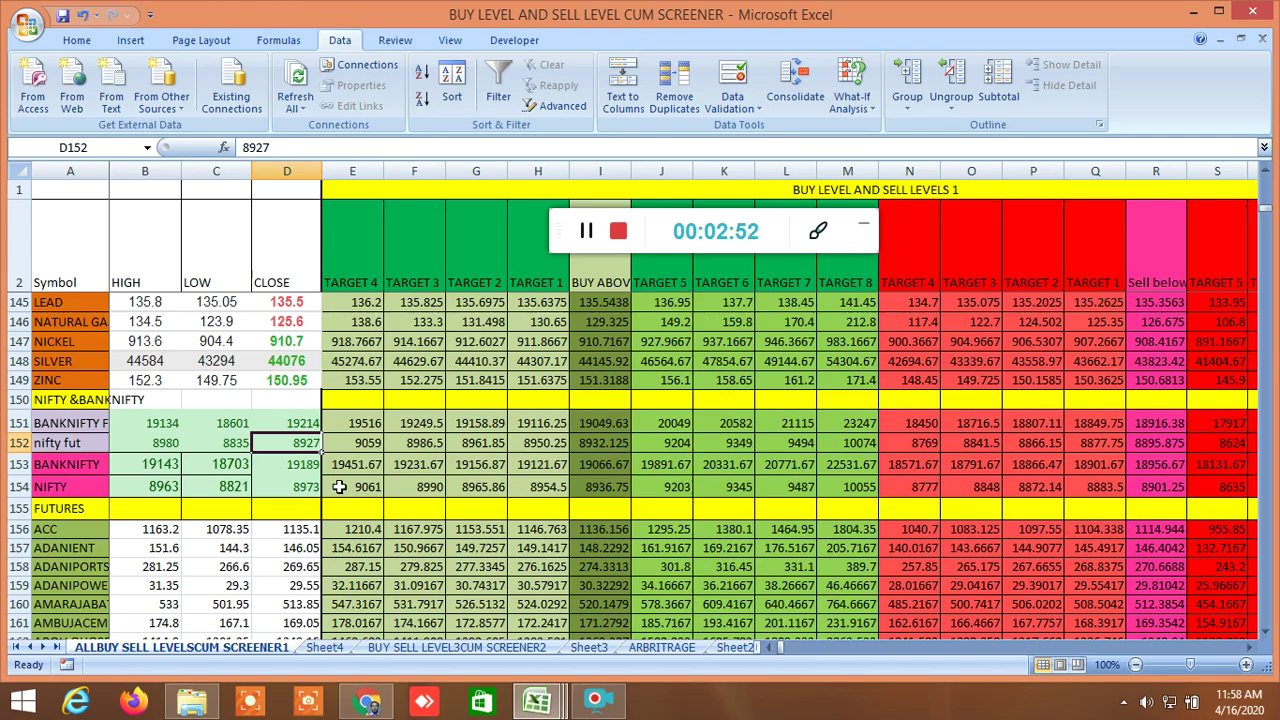
pyautogui.write('9')
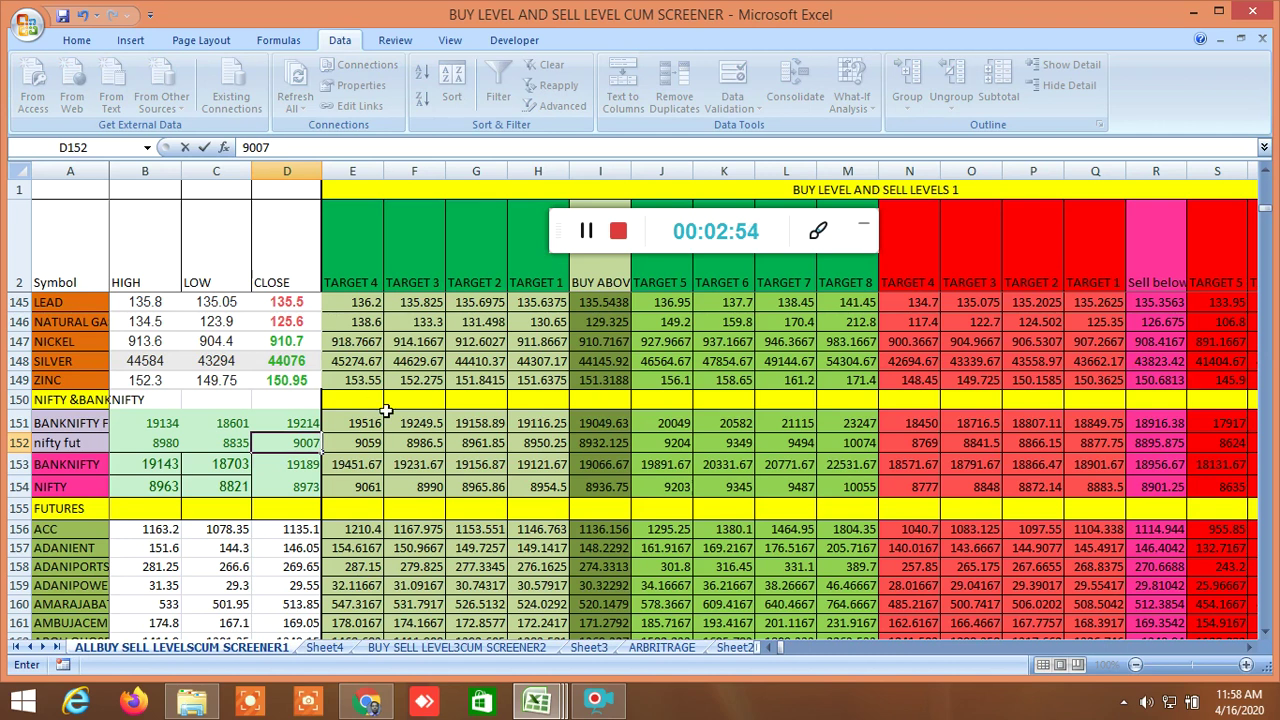
pyautogui.click(340, 486)
# Step: Copy the NIFTY and BANKNIFTY high, low and close values from B151:D154 into IS151:IU154 on the same sheet
pyautogui.click(158, 422)
pyautogui.moveTo(158, 422); pyautogui.dragTo(305, 486)
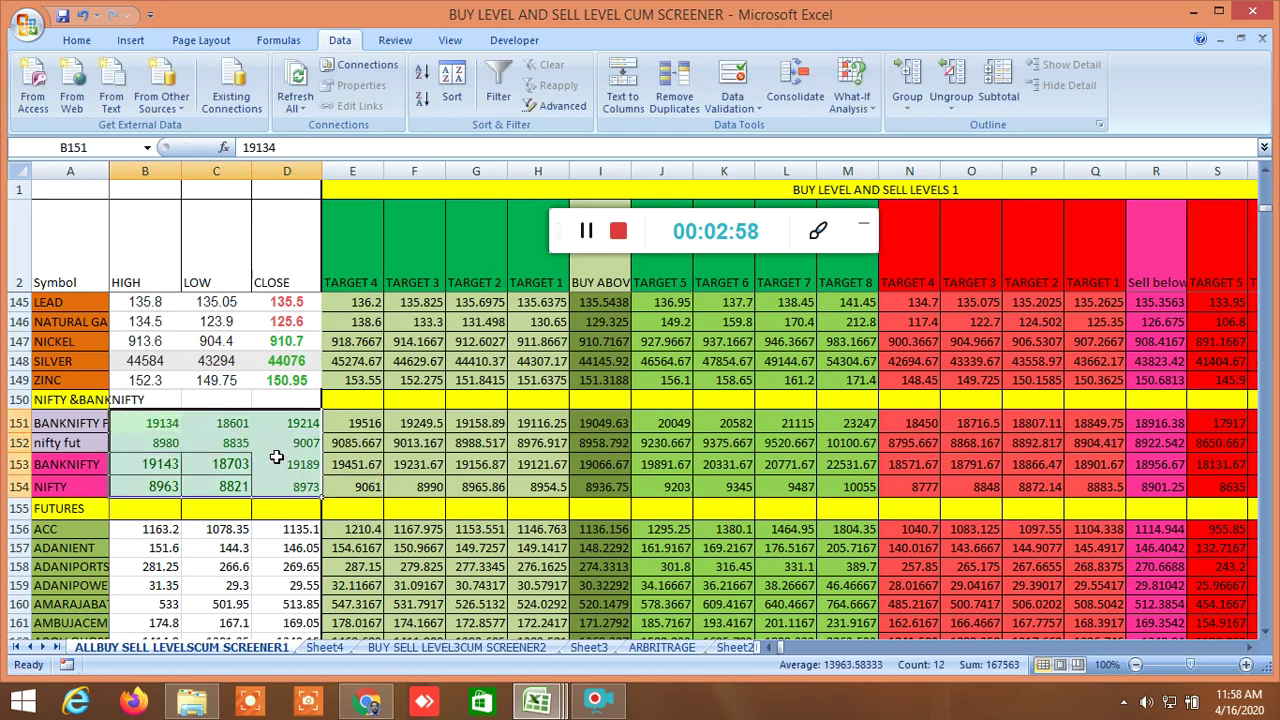
pyautogui.rightClick(276, 454)
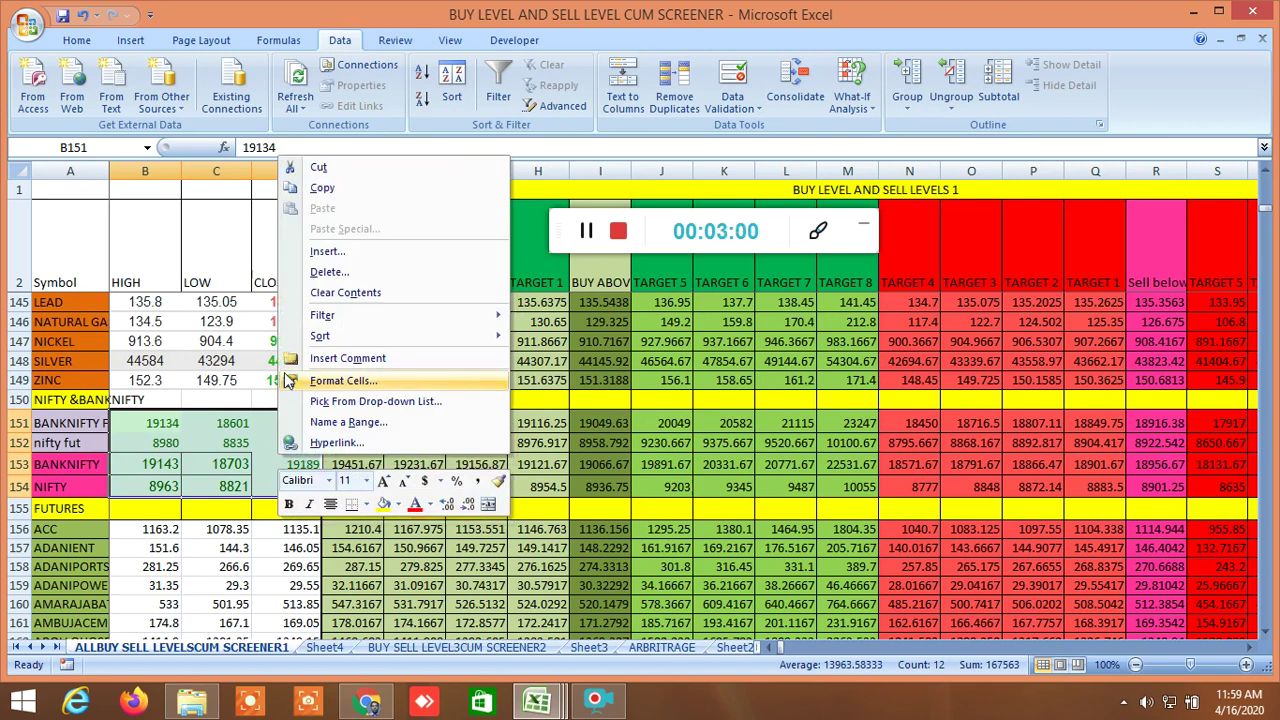
pyautogui.click(322, 188)
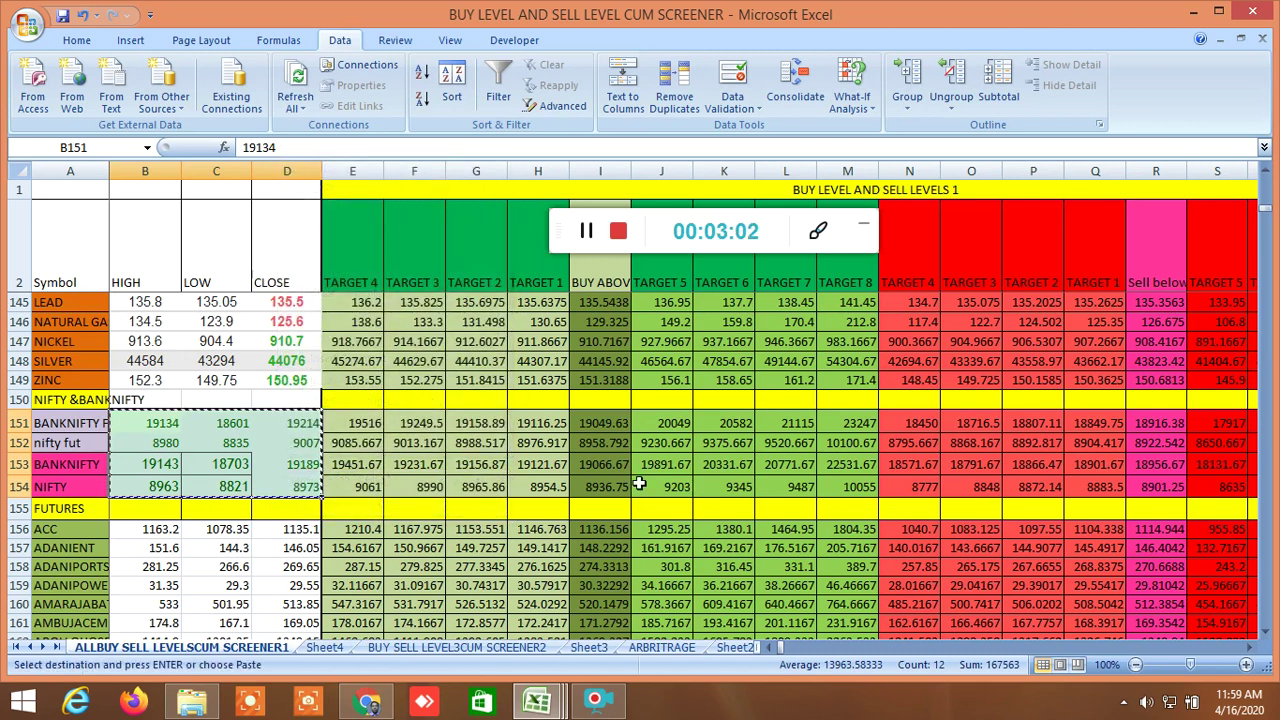
pyautogui.moveTo(786, 654); pyautogui.dragTo(883, 645)
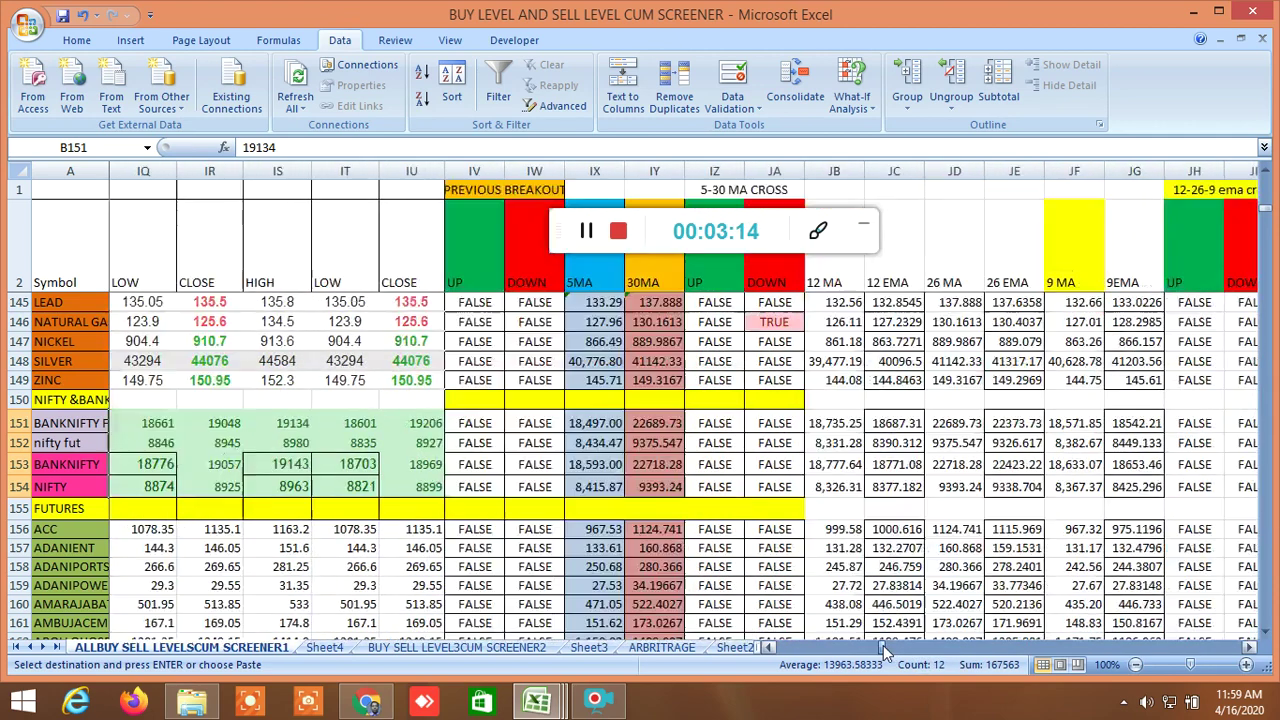
pyautogui.click(281, 424)
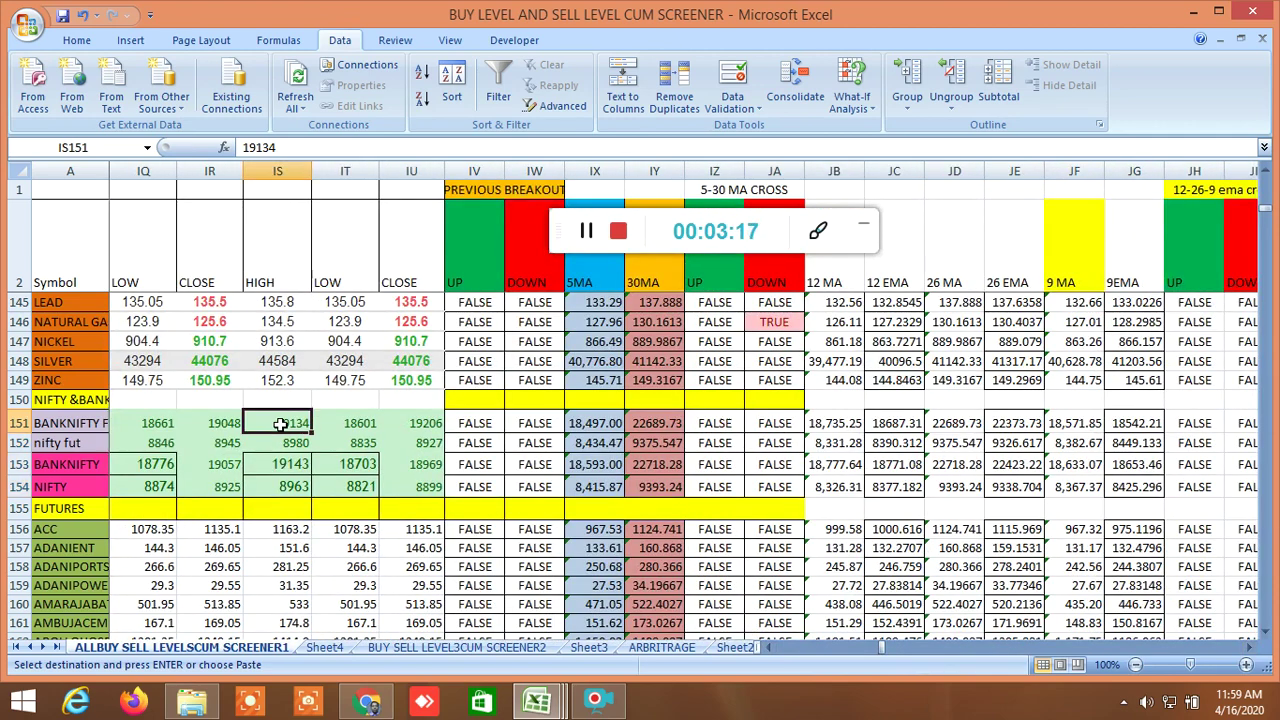
# Step: Copy the values in IS151:IU154 into FN152:FP155 on the BUY SELL LEVEL3CUM SCREENER2 sheet
pyautogui.rightClick(333, 467)
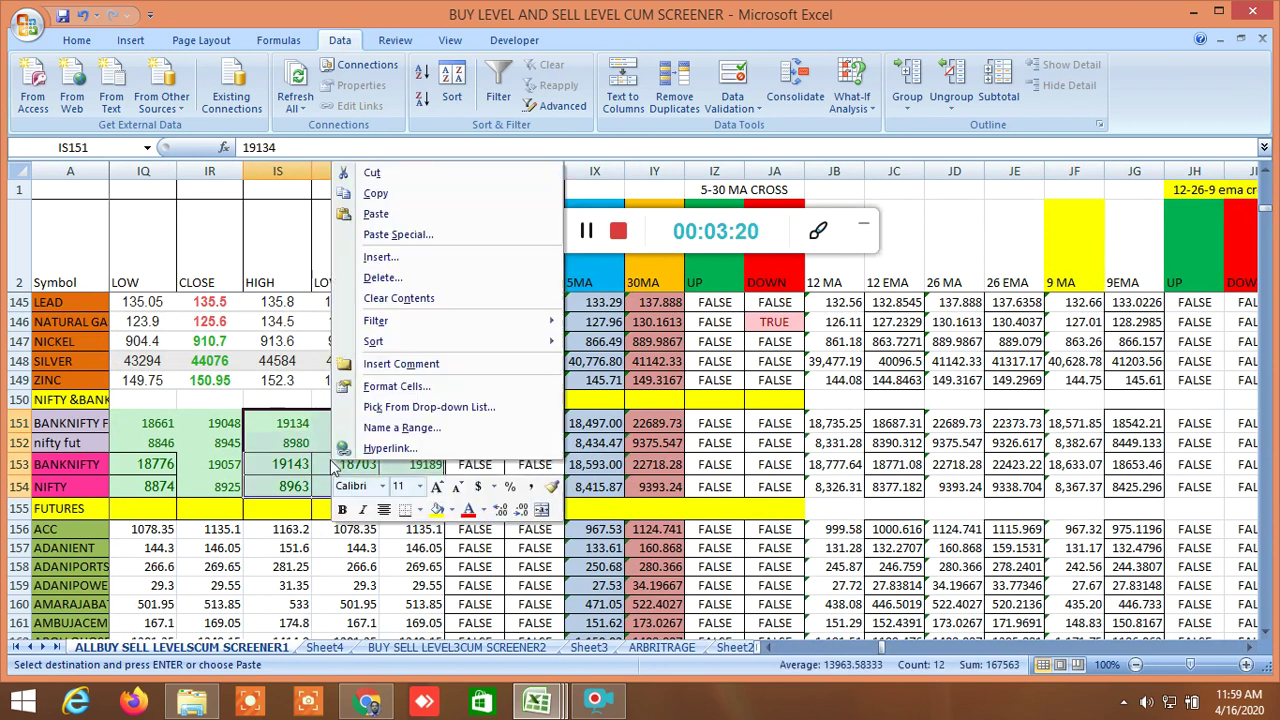
pyautogui.click(376, 193)
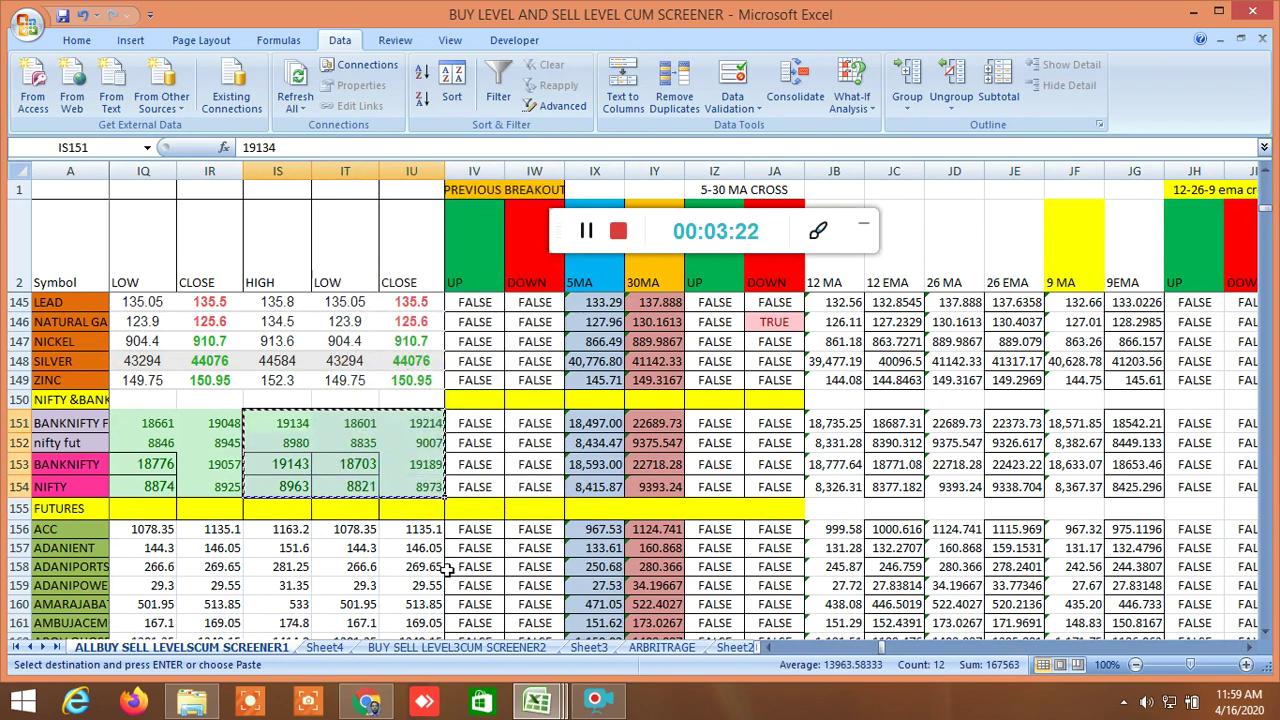
pyautogui.click(457, 647)
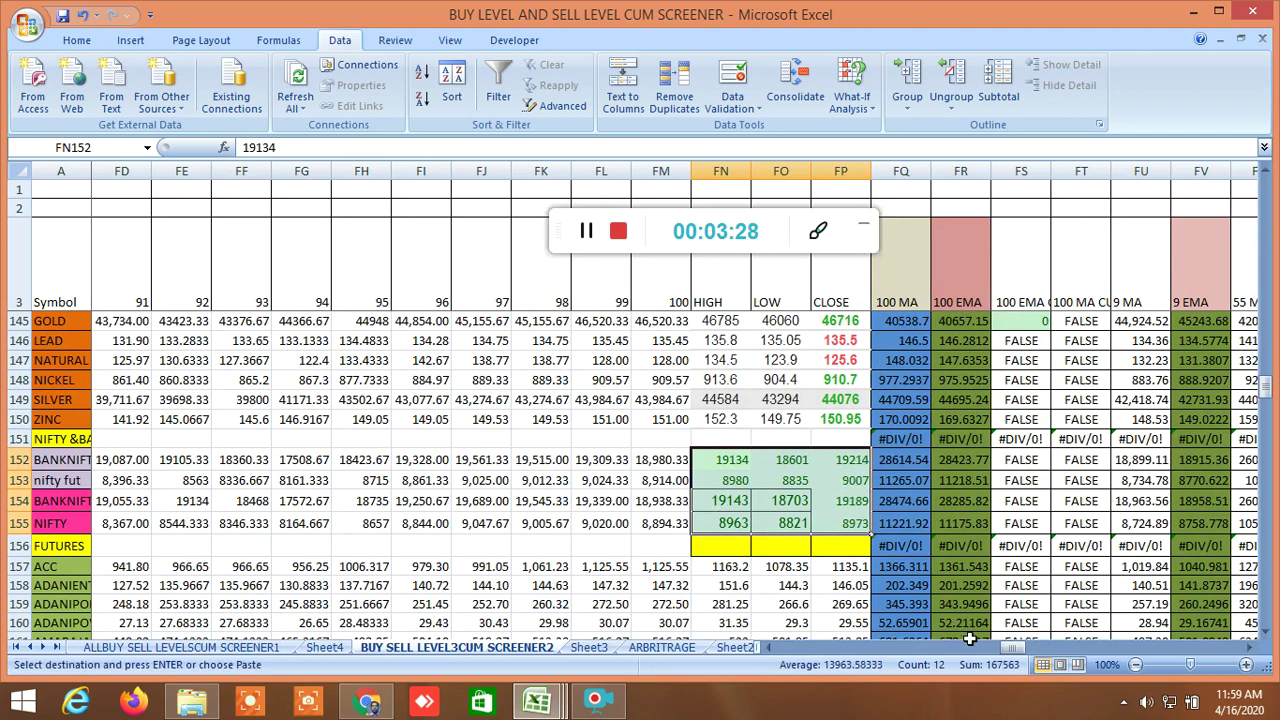
pyautogui.moveTo(1016, 648); pyautogui.dragTo(689, 667)
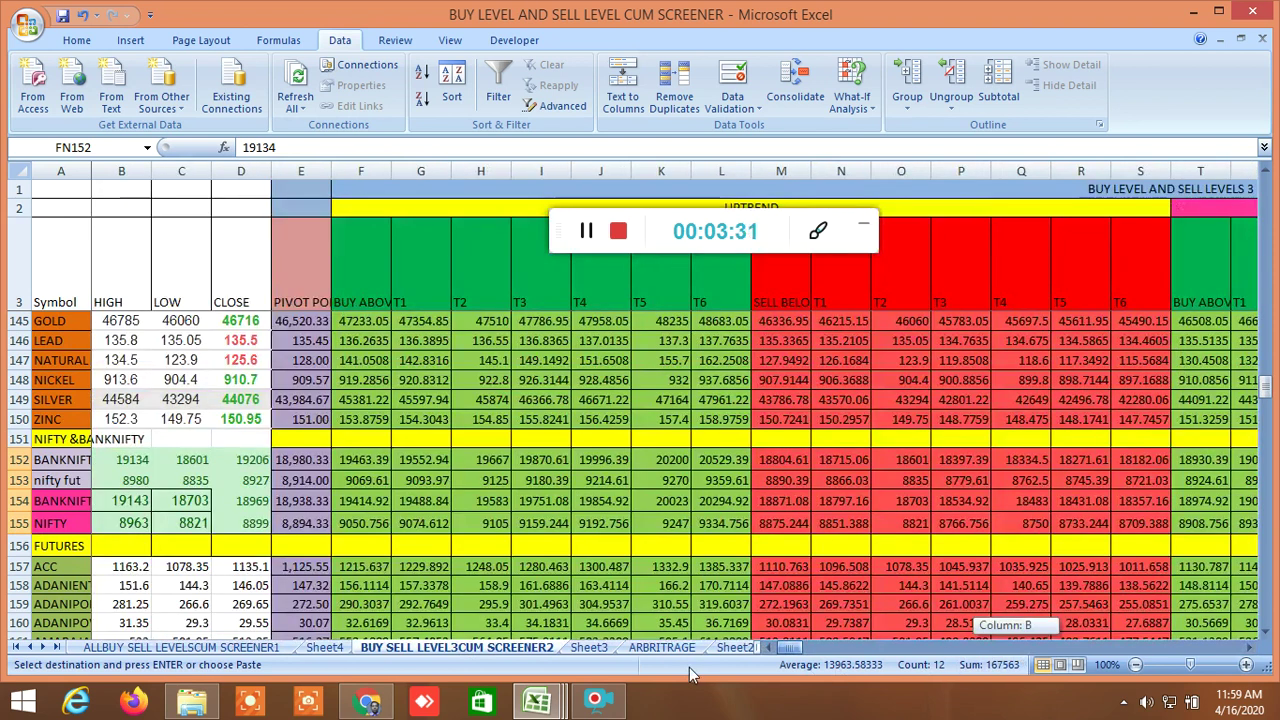
pyautogui.click(140, 460)
pyautogui.press('F2')
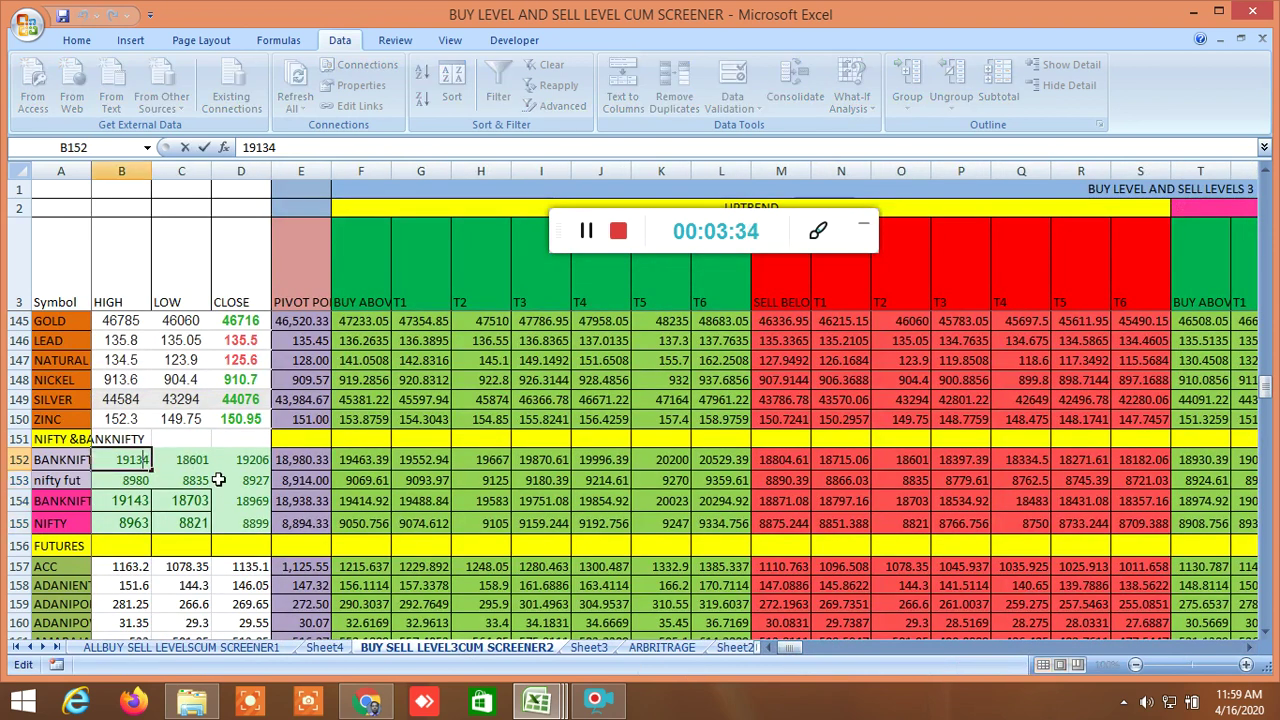
pyautogui.click(228, 522)
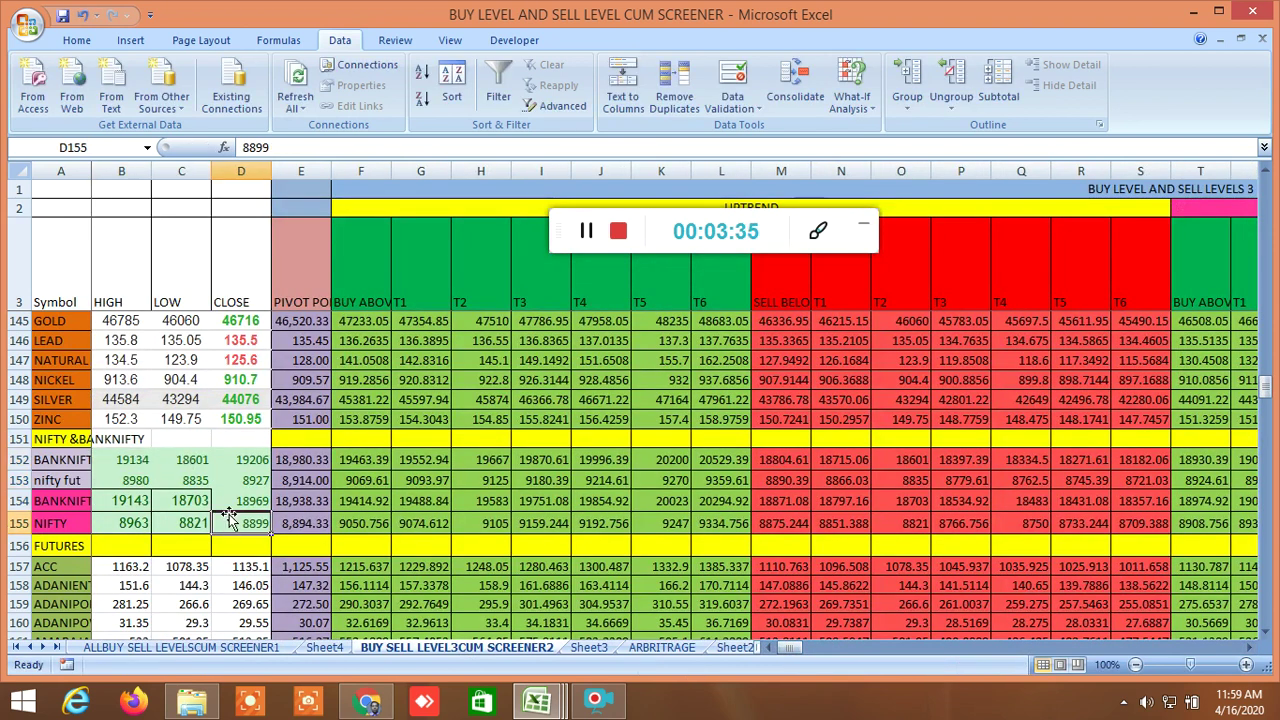
# Step: Copy IS151:IU154 from the ALLBUY SELL LEVELSCUM SCREENER1 sheet into B152:D155 on the BUY SELL LEVEL3CUM SCREENER2 sheet
pyautogui.click(266, 648)
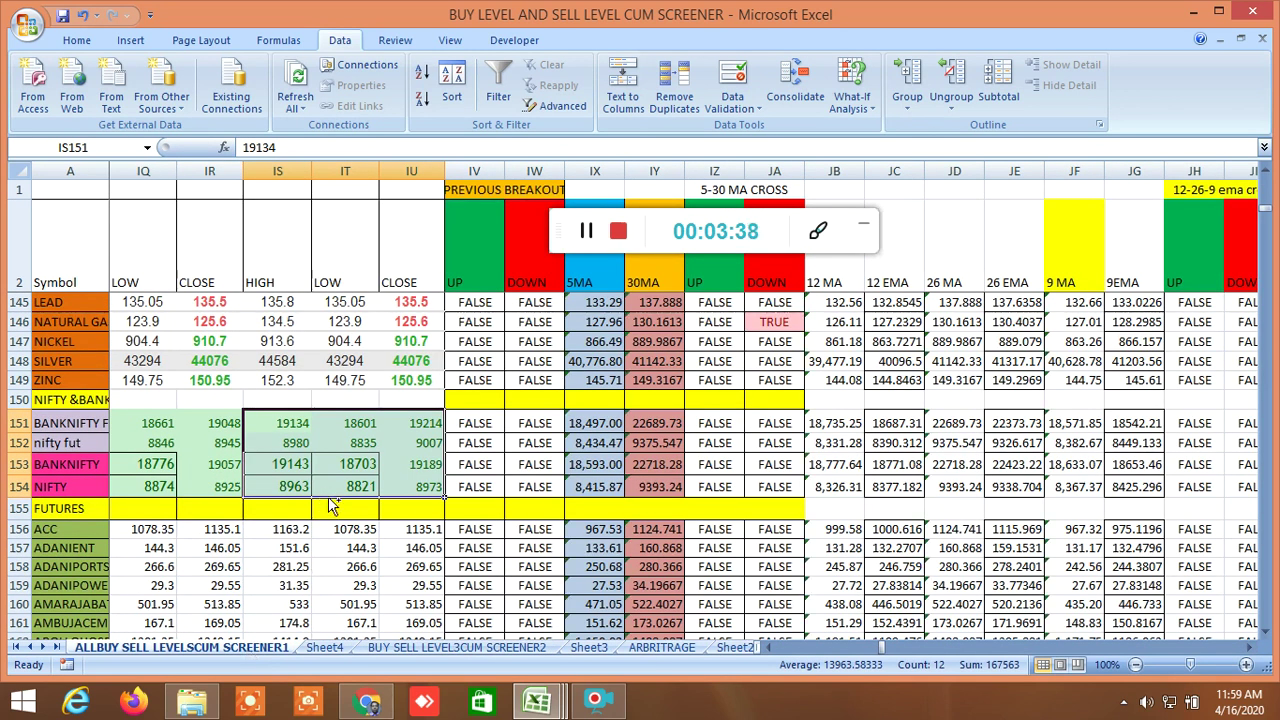
pyautogui.hotkey('ctrl', 'c')
pyautogui.click(415, 647)
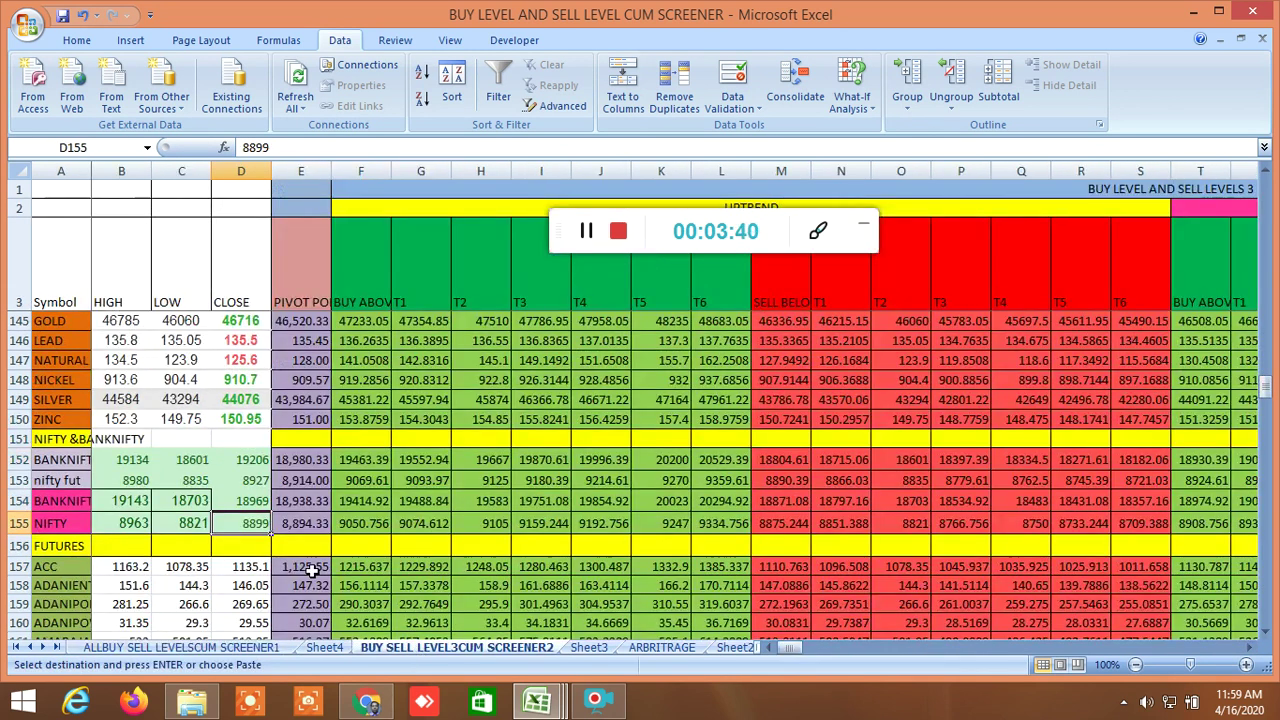
pyautogui.click(132, 461)
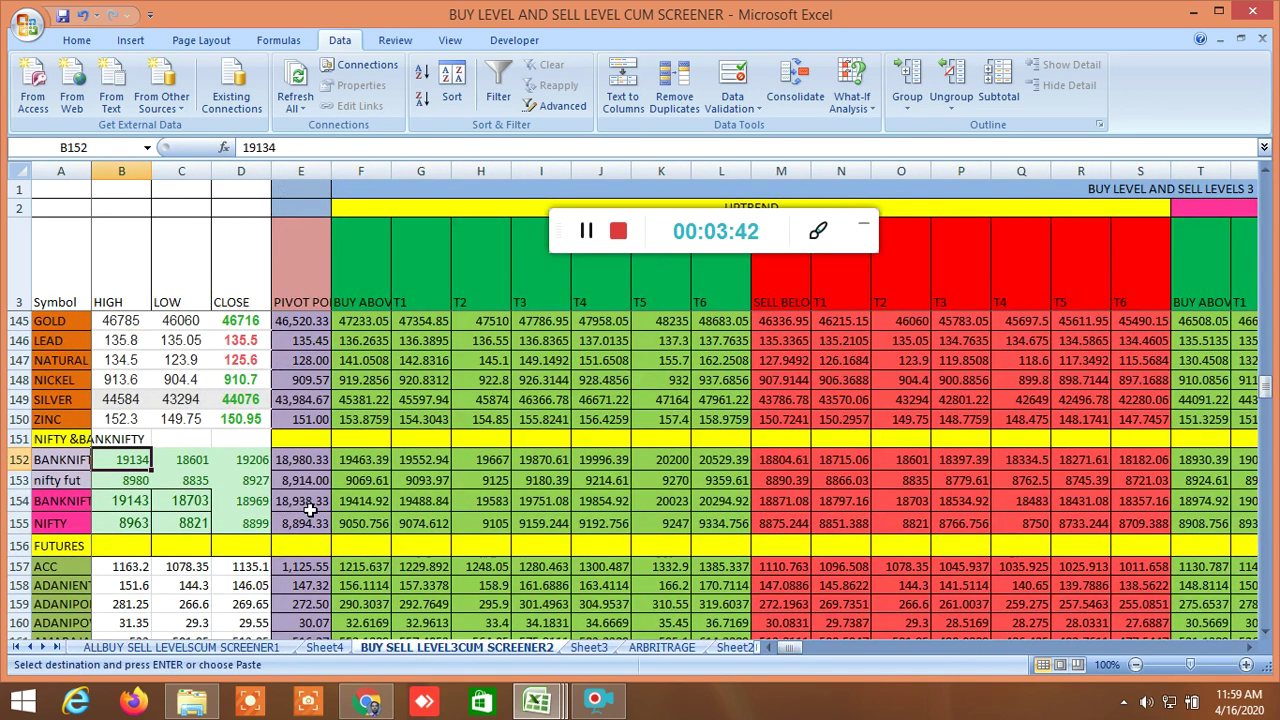
pyautogui.hotkey('shift', 'Down')
pyautogui.hotkey('shift', 'Down')
pyautogui.hotkey('shift', 'Down')
pyautogui.hotkey('shift', 'Right')
pyautogui.hotkey('shift', 'Right')
# Step: Copy B152:D155 into the current-day high, low and close cells C151:E154 on the INSIDE THE BAR WITH NR7 sheet
pyautogui.rightClick(203, 505)
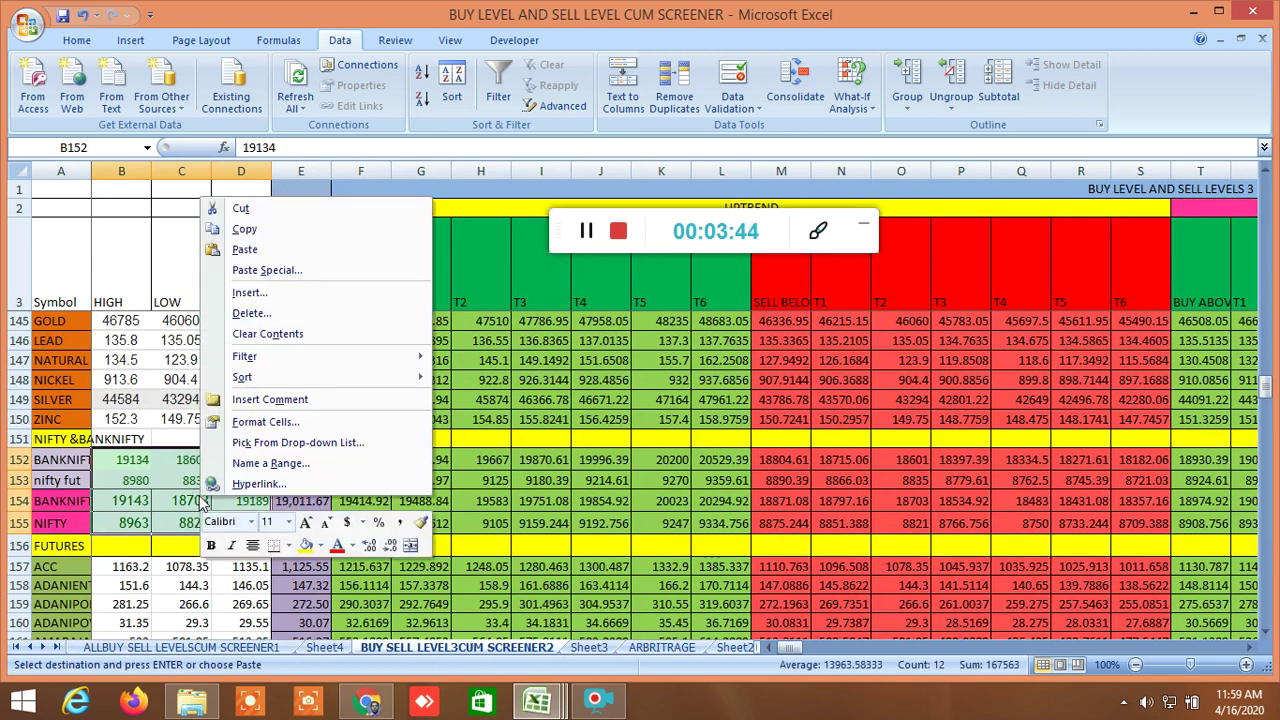
pyautogui.click(244, 229)
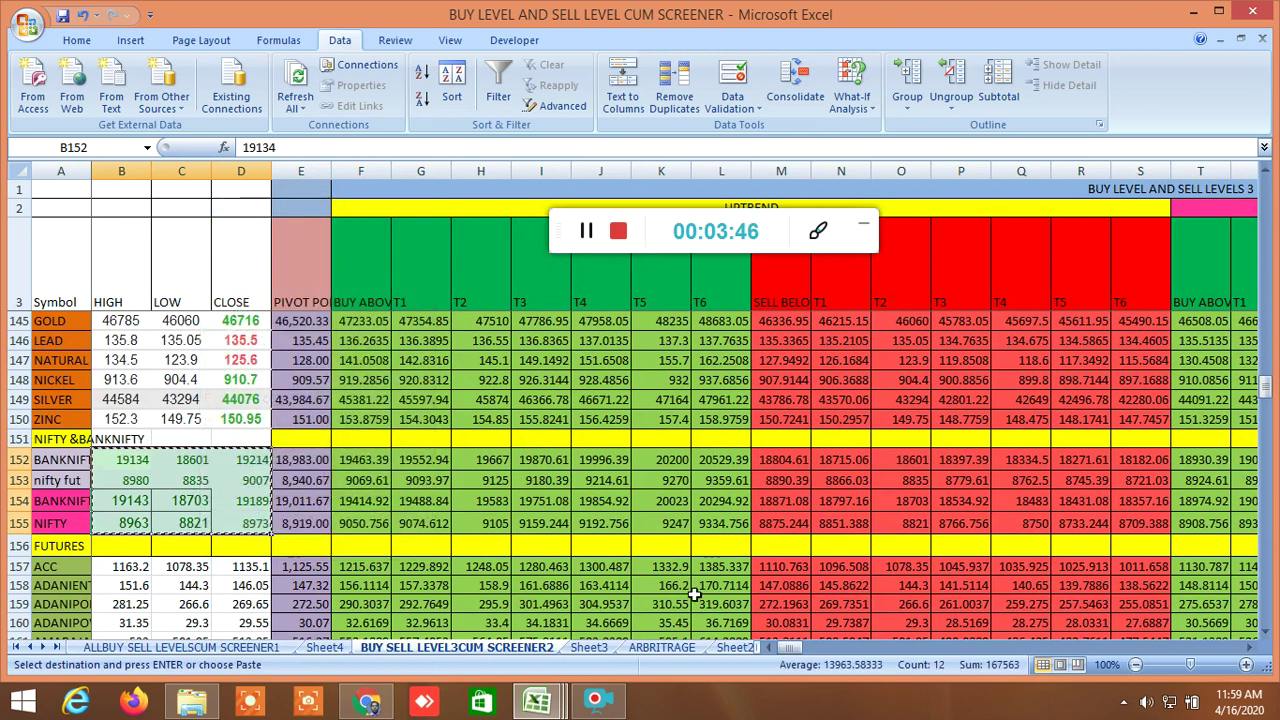
pyautogui.click(742, 648)
pyautogui.click(740, 648)
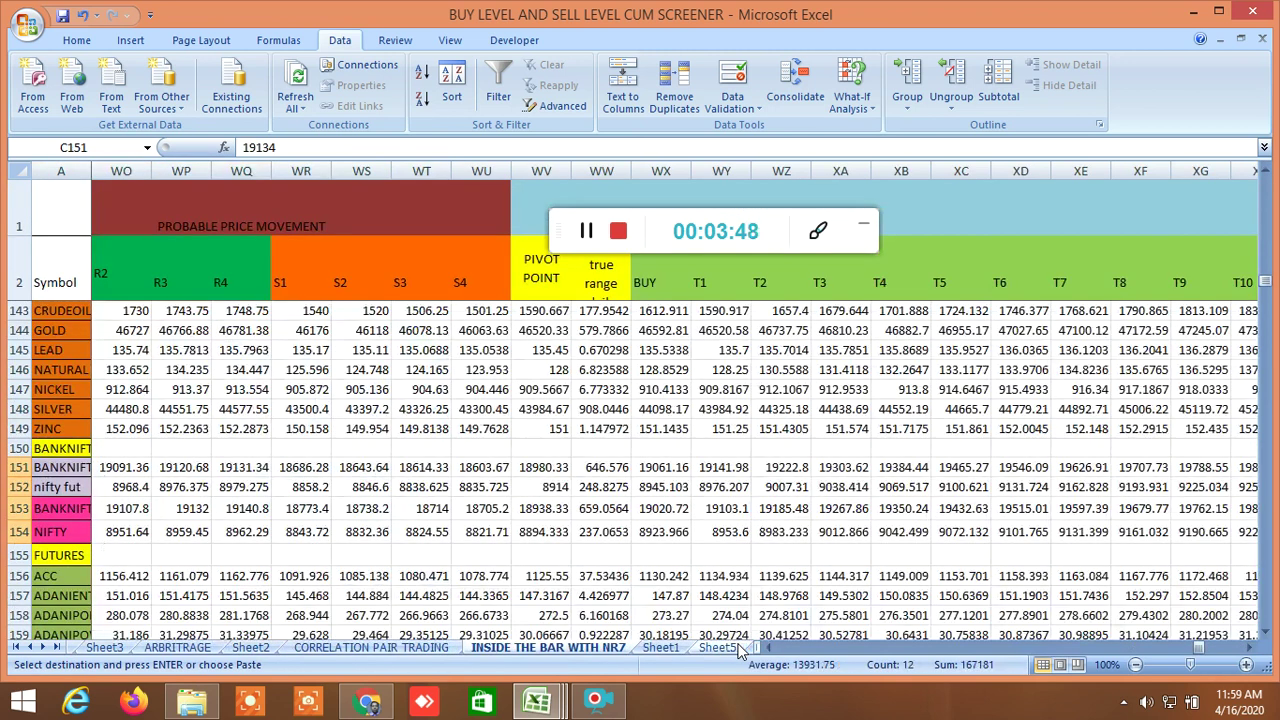
pyautogui.click(1197, 648)
pyautogui.moveTo(1197, 652); pyautogui.dragTo(758, 666)
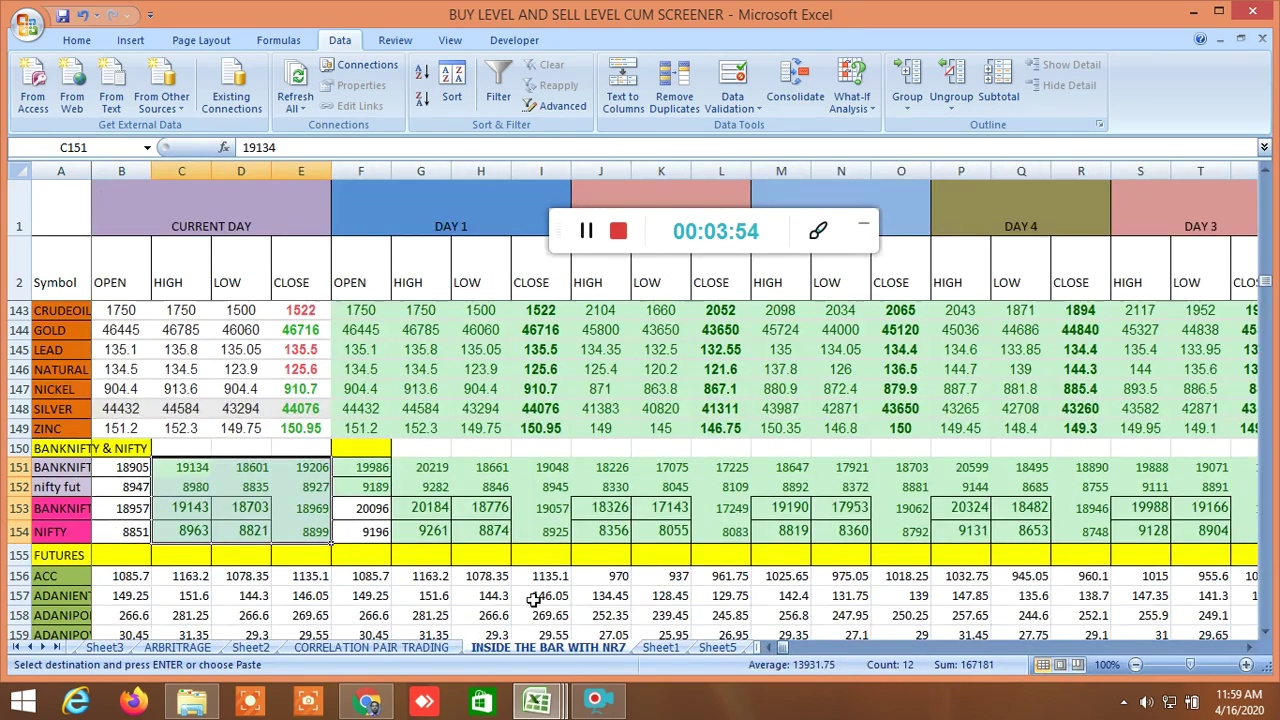
pyautogui.click(186, 470)
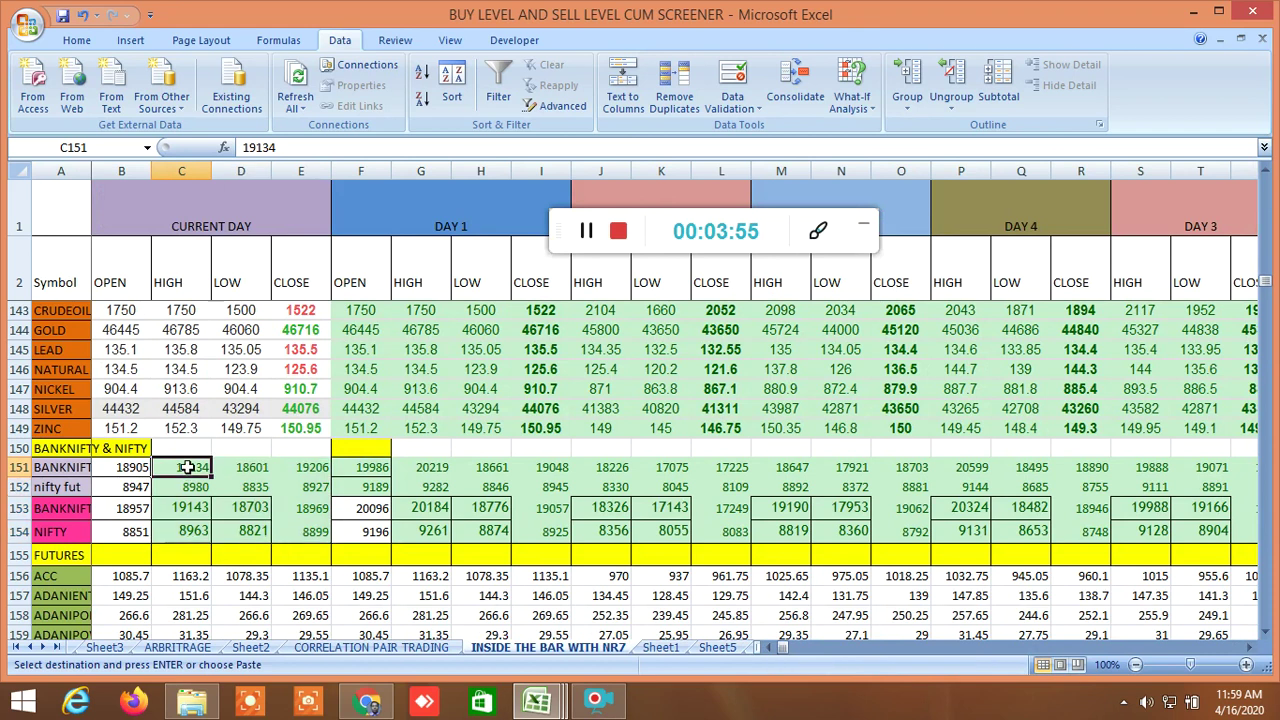
pyautogui.click(357, 508)
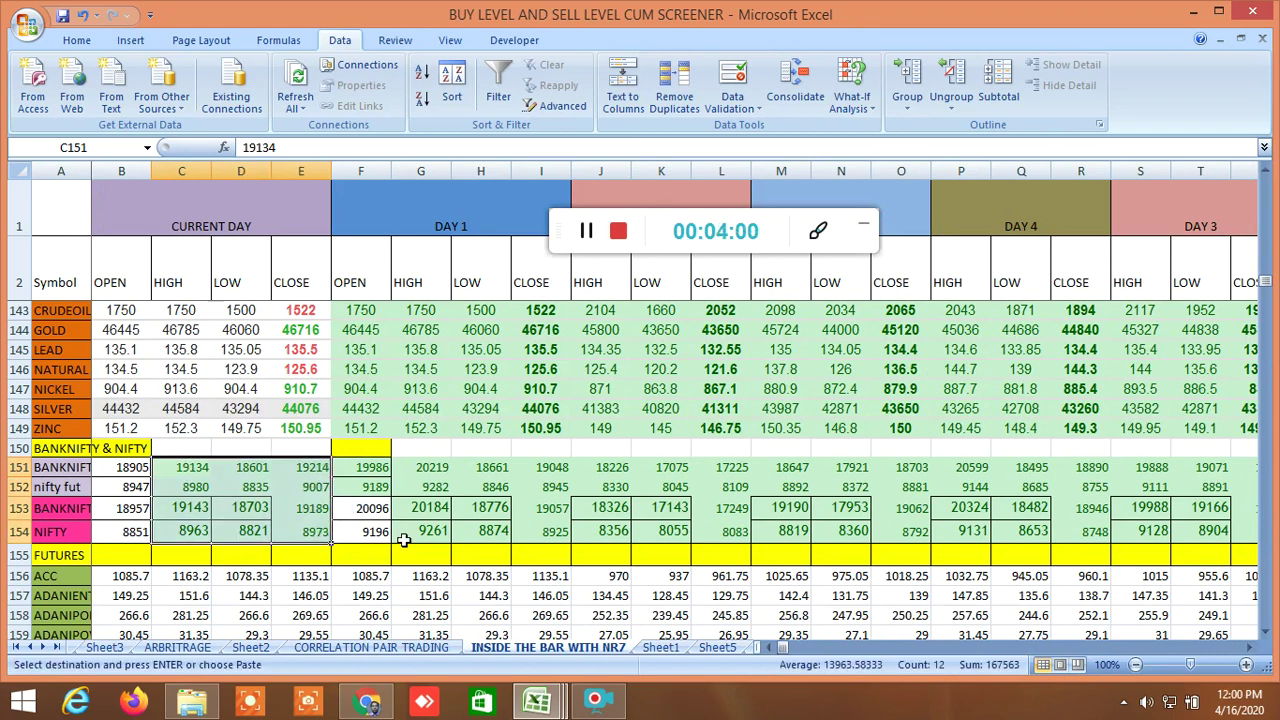
pyautogui.click(538, 700)
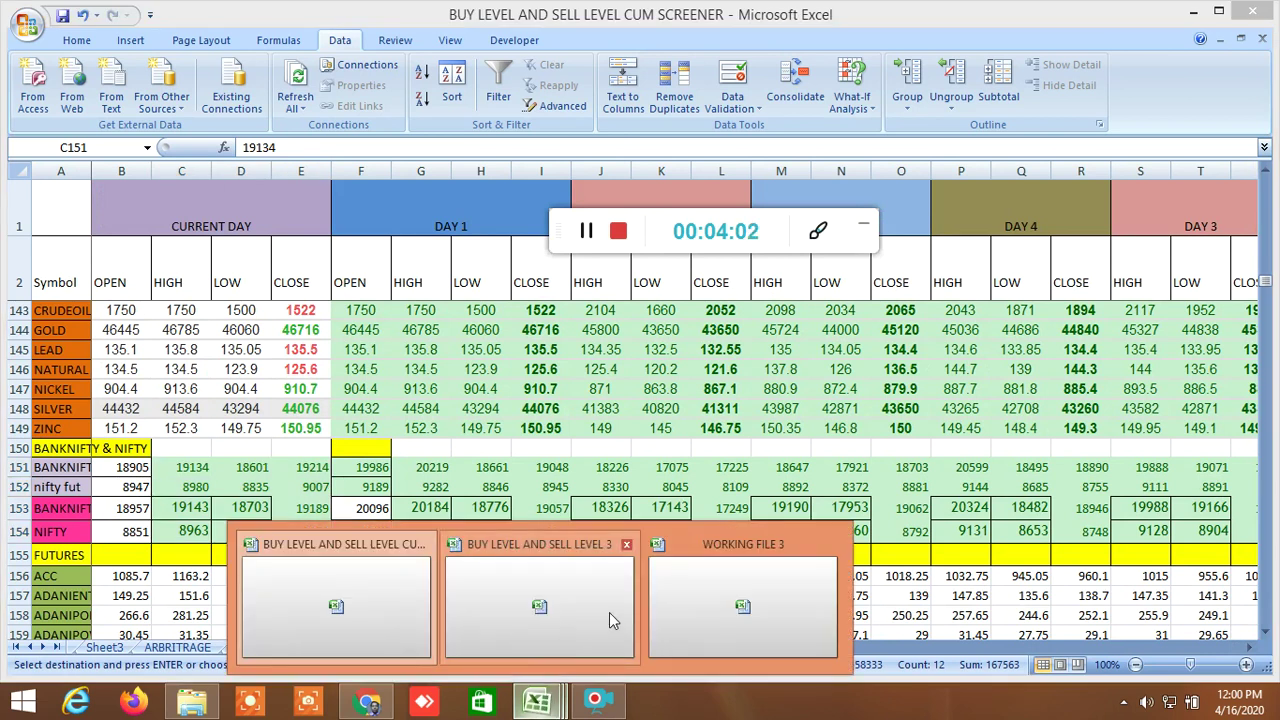
pyautogui.click(722, 592)
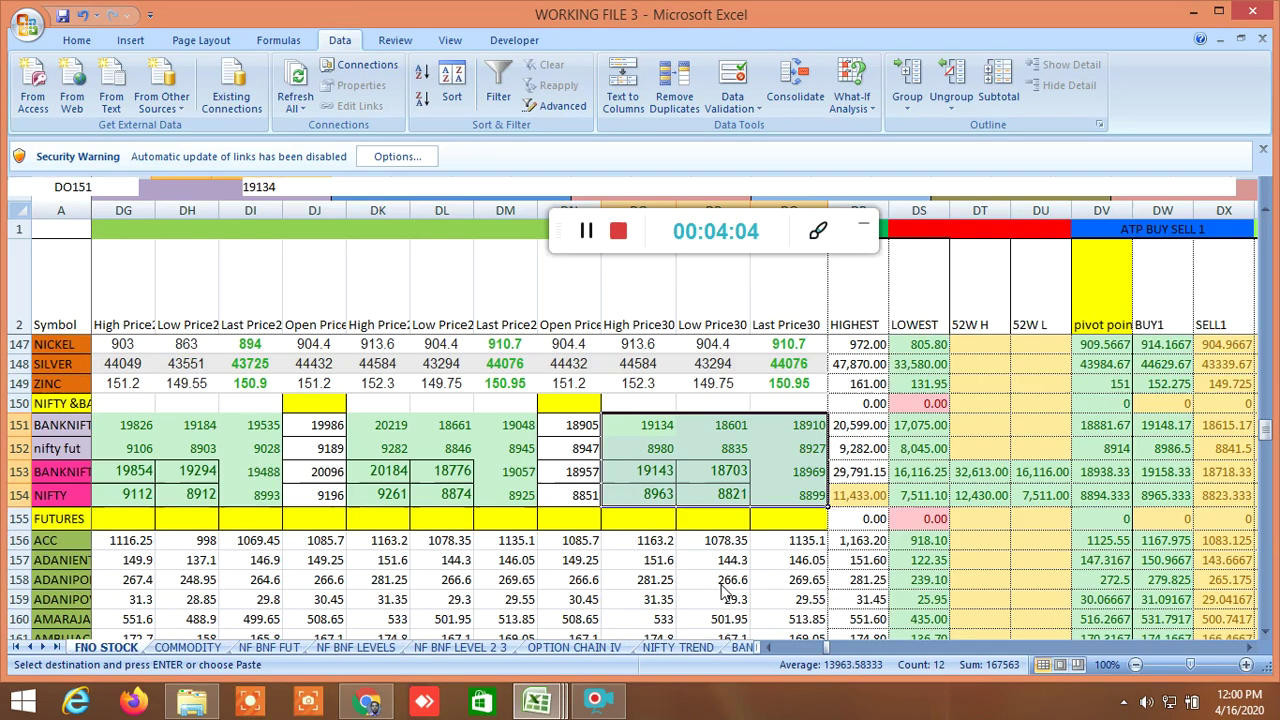
pyautogui.click(655, 425)
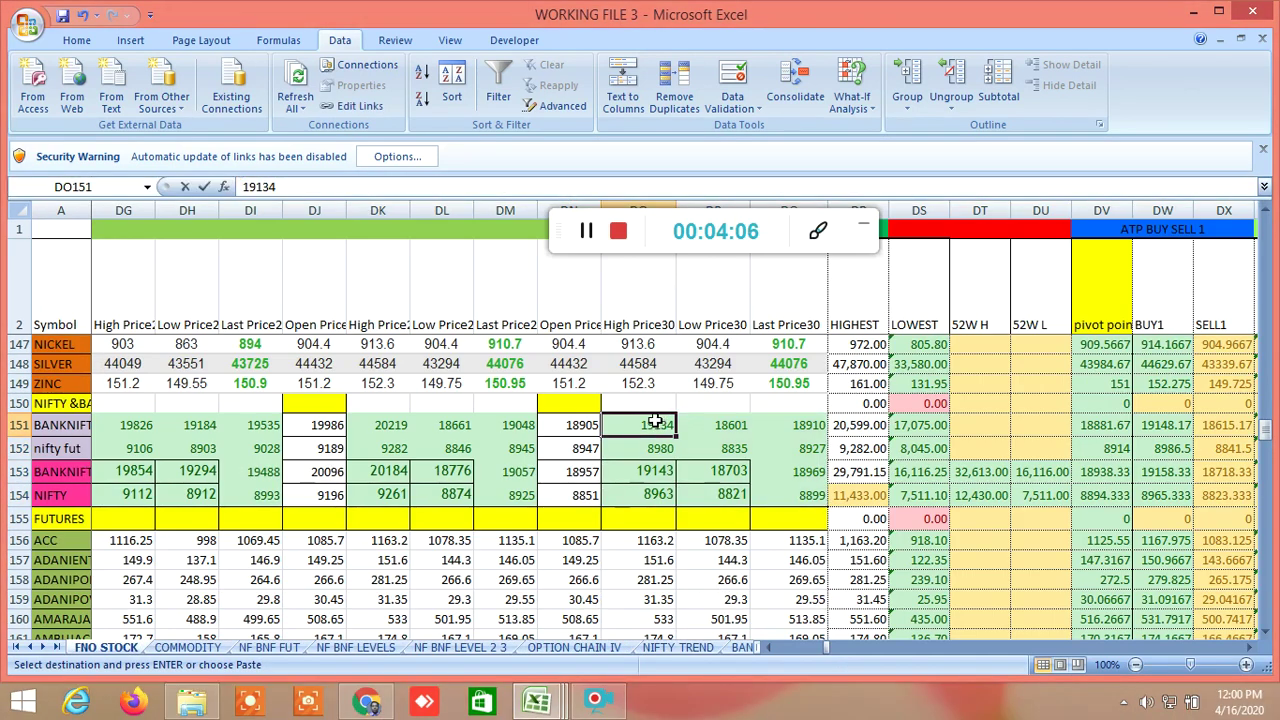
pyautogui.doubleClick(657, 425)
pyautogui.press('Escape')
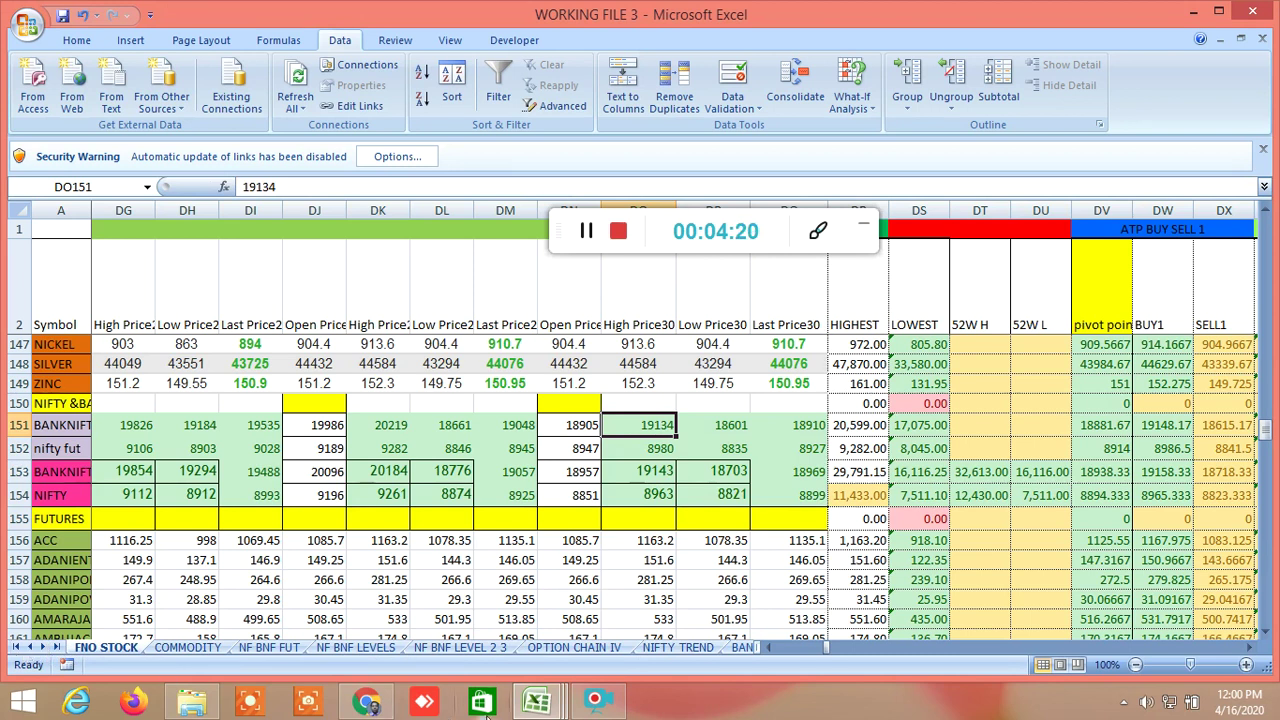
# Step: Copy C151:E154 from the INSIDE THE BAR WITH NR7 sheet into DO151:DQ154 on the FNO STOCK sheet of WORKING FILE 3
pyautogui.moveTo(536, 702)
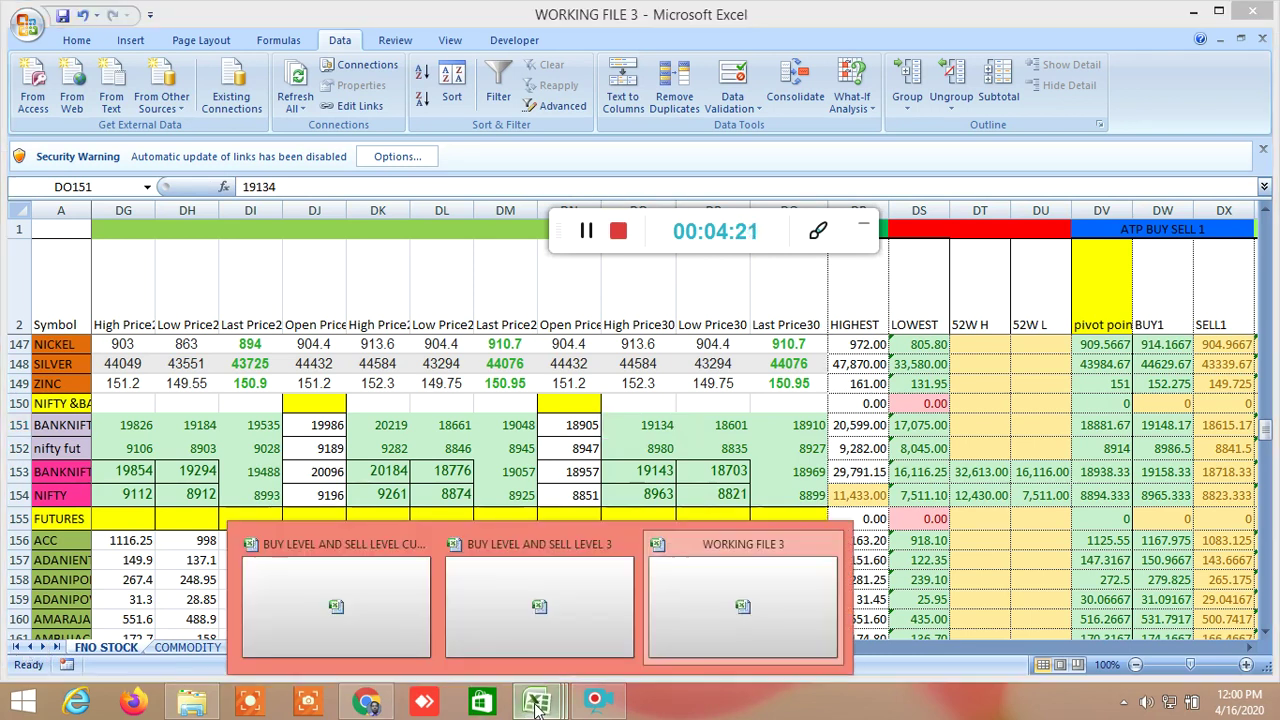
pyautogui.click(387, 614)
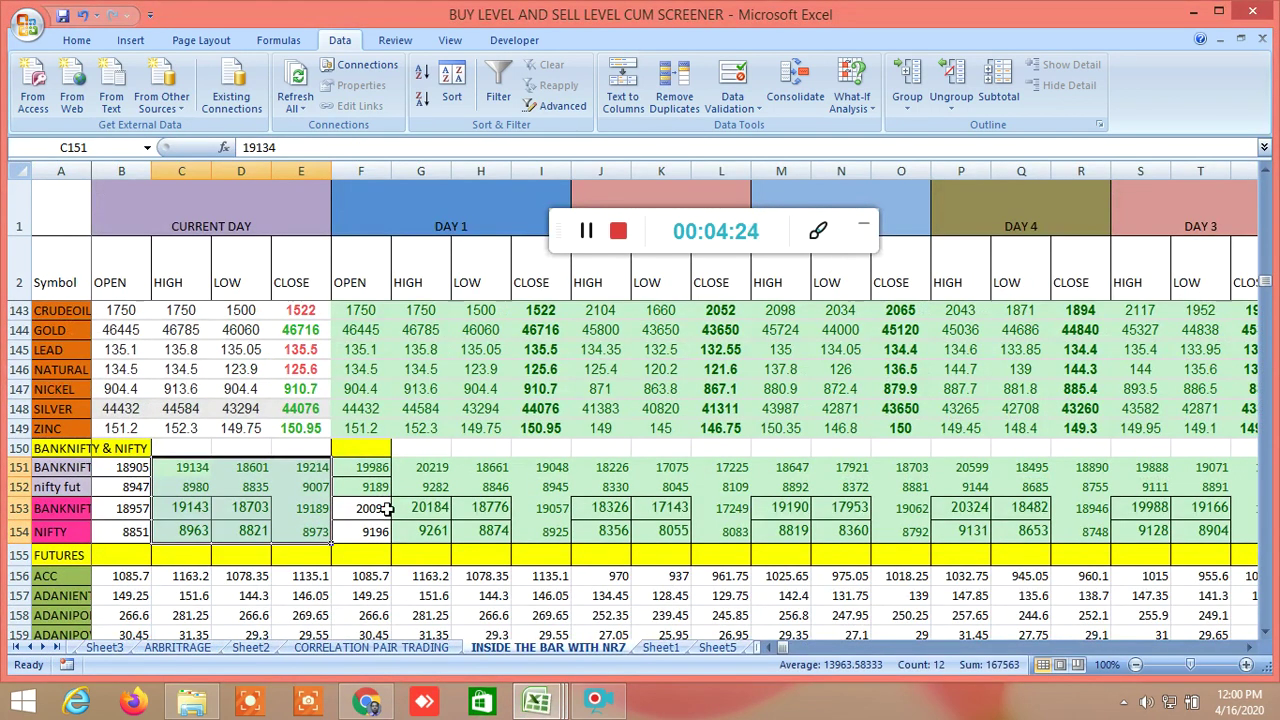
pyautogui.hotkey('ctrl', 'c')
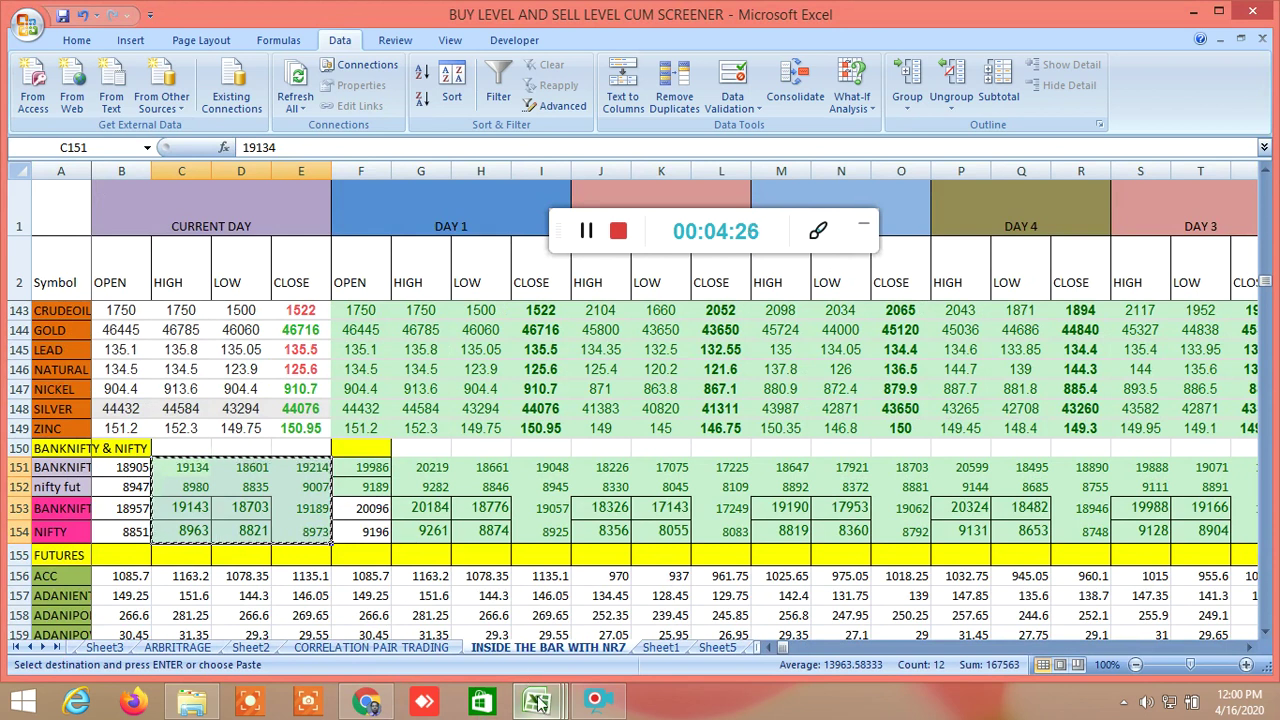
pyautogui.moveTo(540, 705)
pyautogui.click(743, 600)
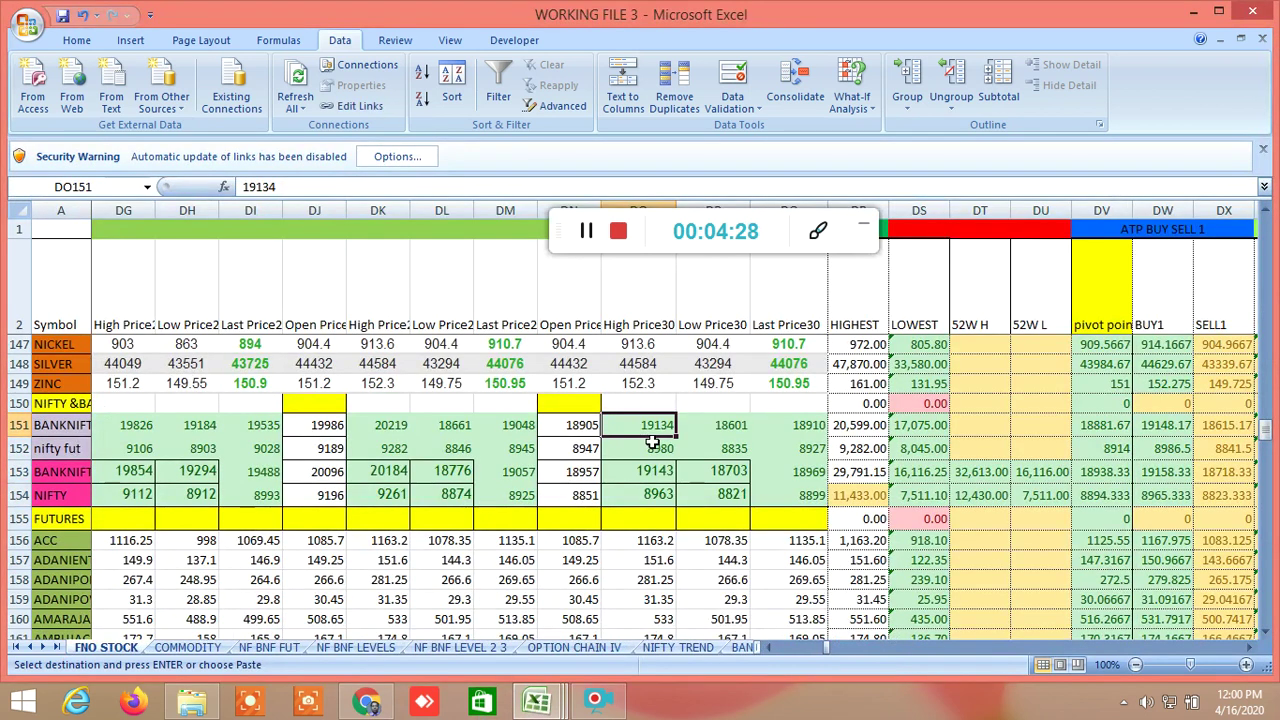
pyautogui.hotkey('ctrl', 'v')
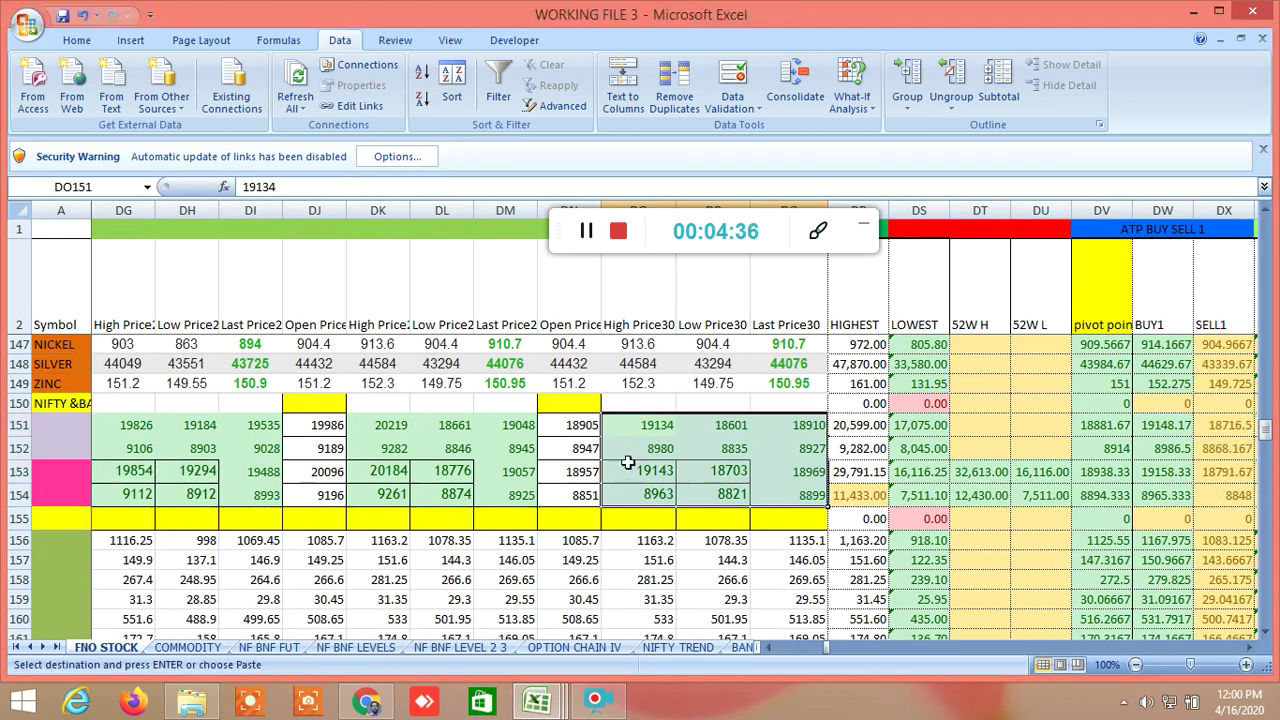
# Step: Return to the ALLBUY SELL LEVELSCUM SCREENER1 sheet and examine the NIFTY and BANKNIFTY rows under buy and sell levels 1 and 2
pyautogui.click(536, 700)
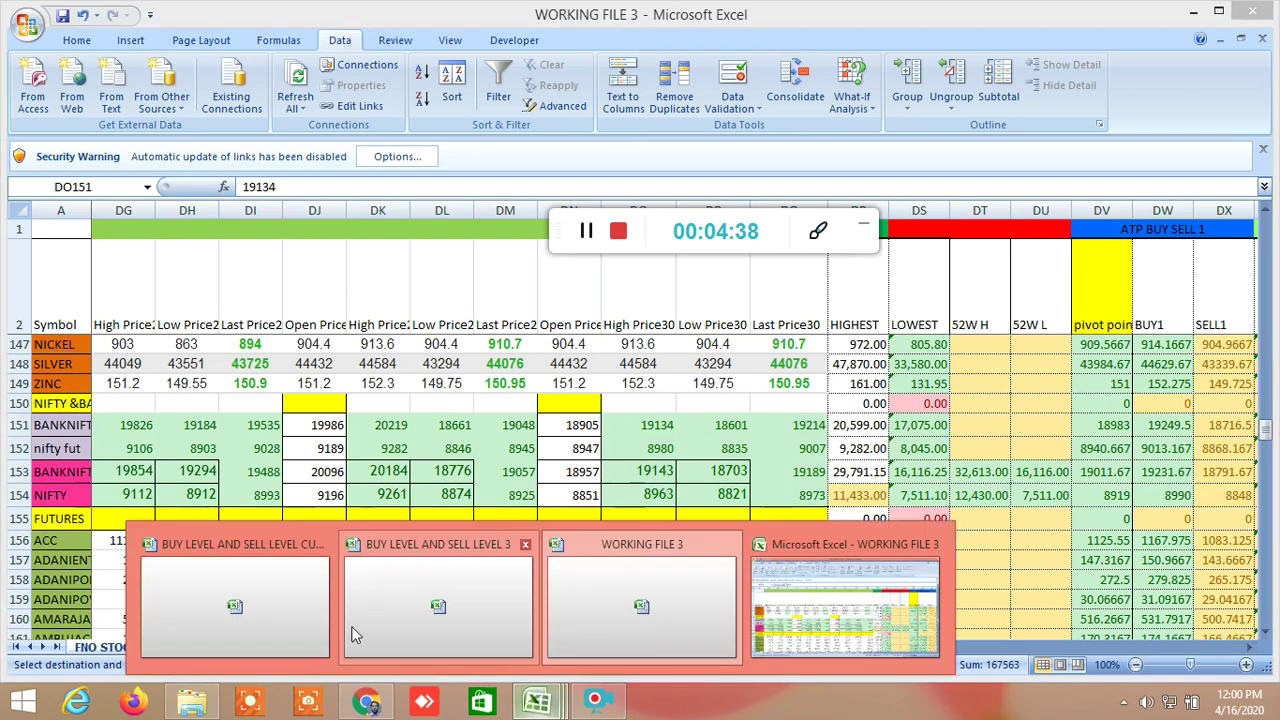
pyautogui.click(272, 607)
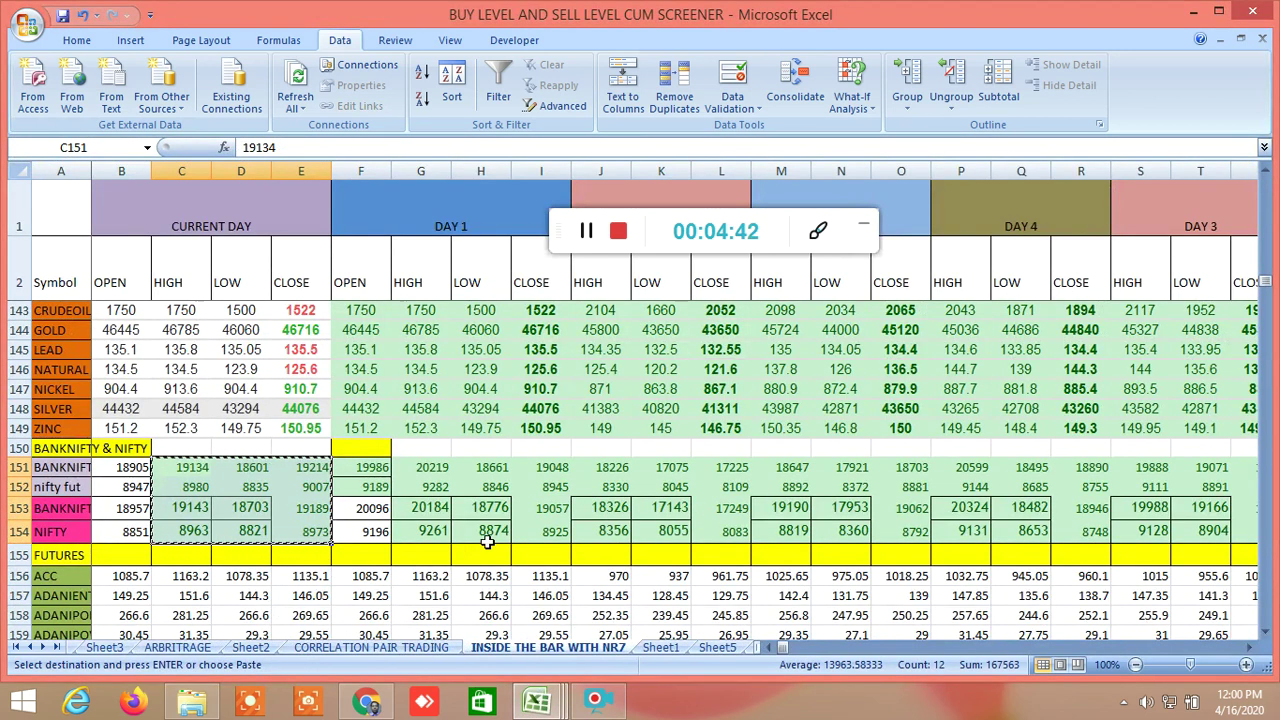
pyautogui.scroll(1, 487, 538)
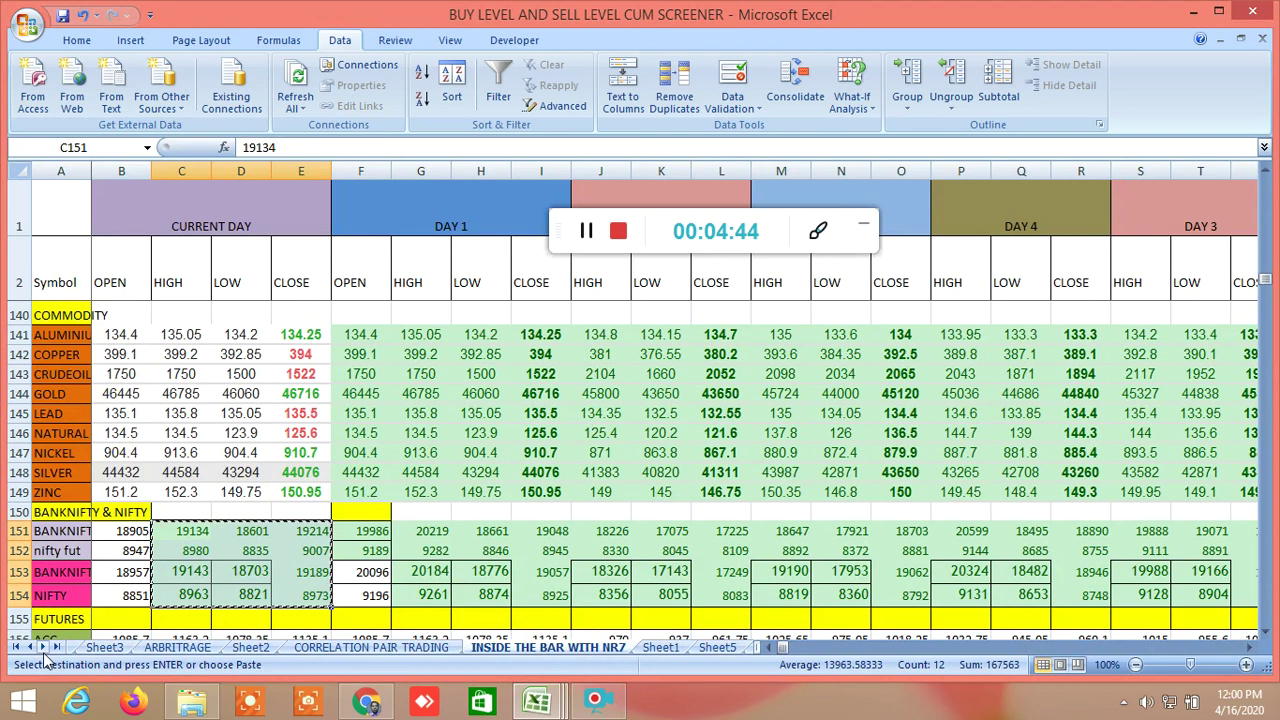
pyautogui.click(28, 648)
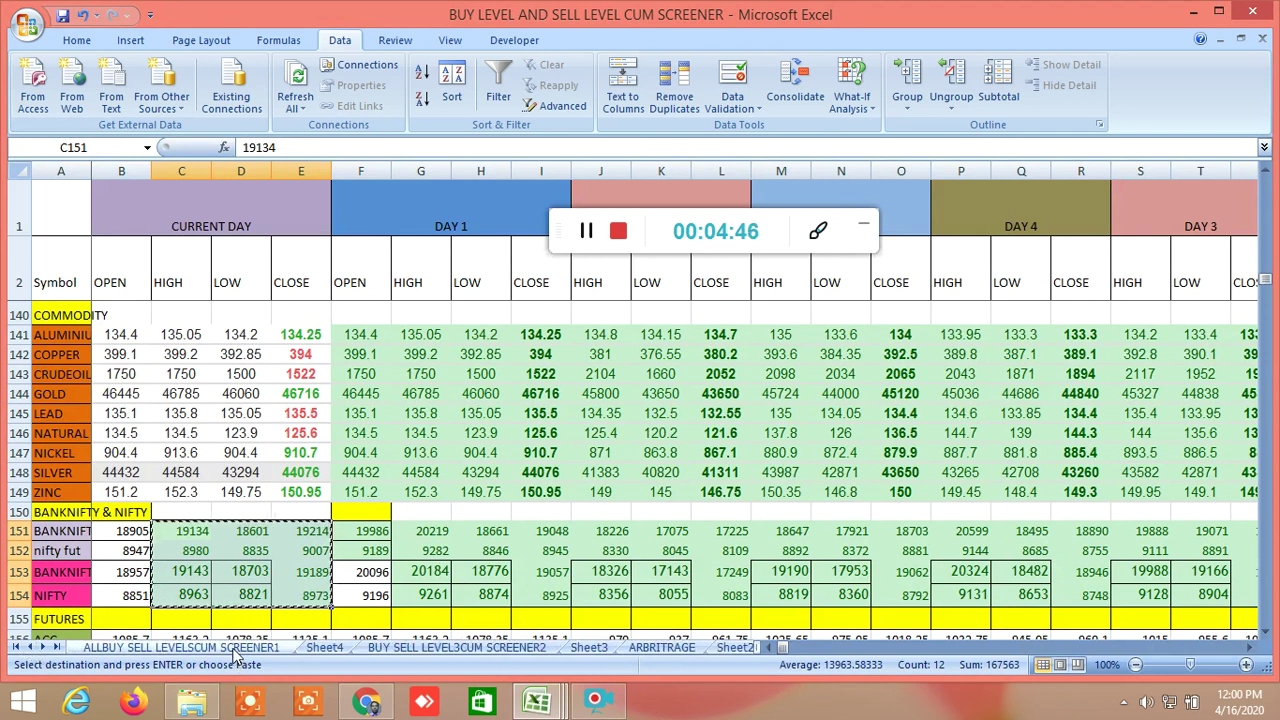
pyautogui.click(236, 650)
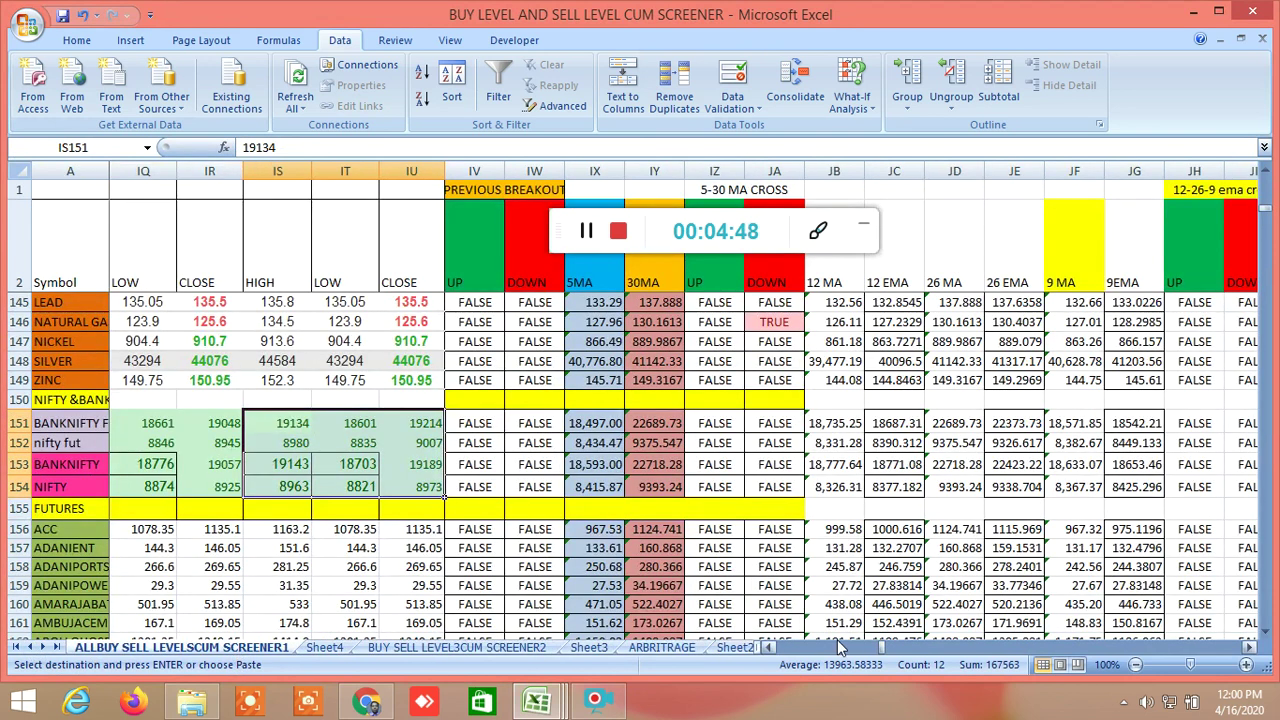
pyautogui.click(887, 652)
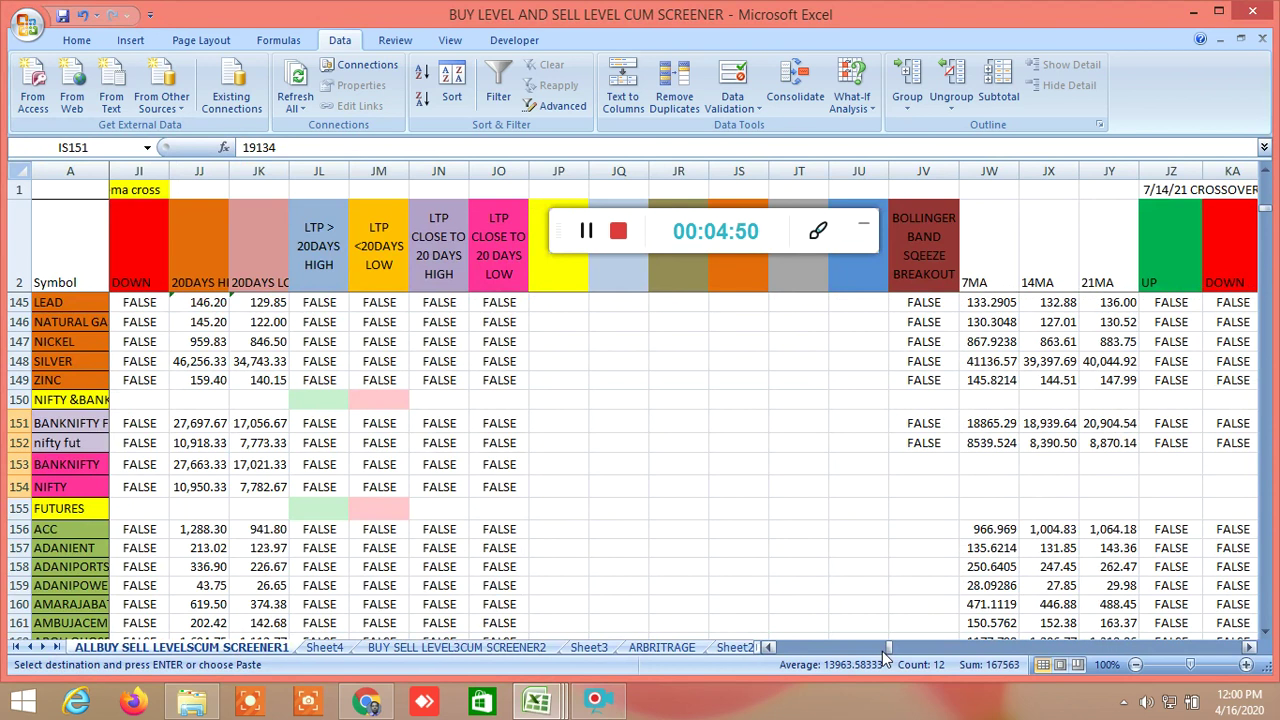
pyautogui.moveTo(887, 652); pyautogui.dragTo(742, 652)
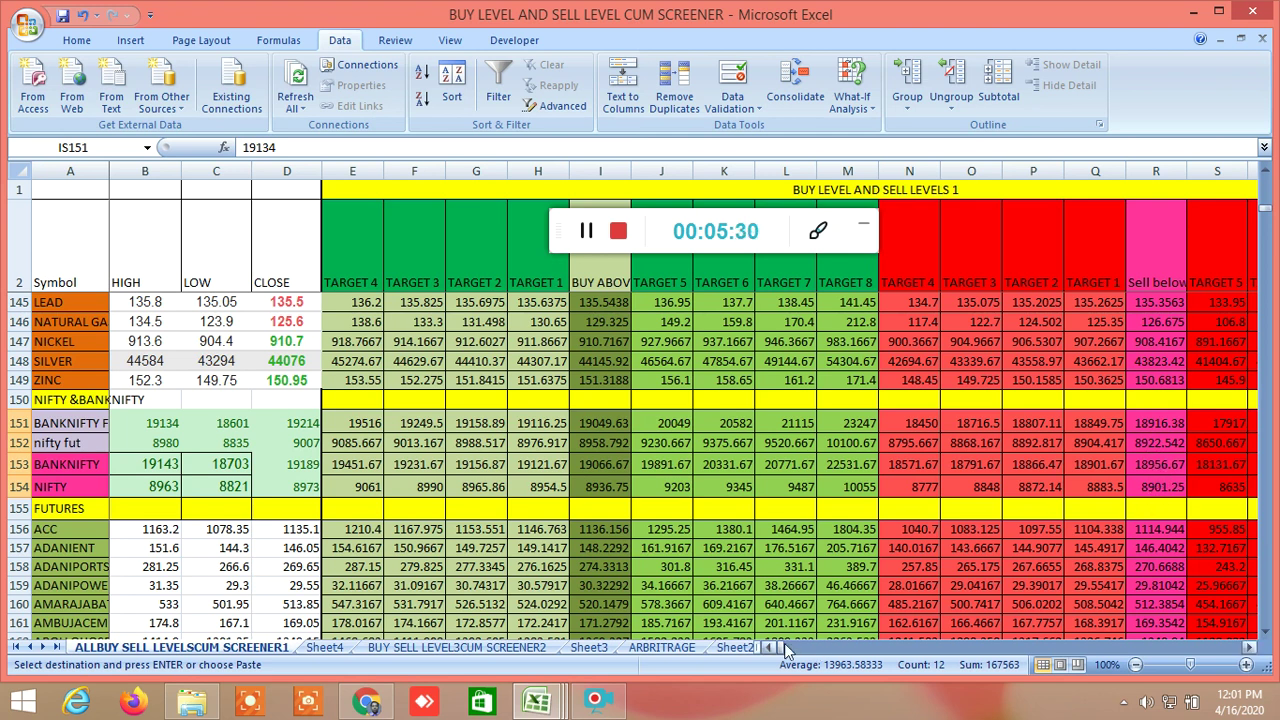
pyautogui.moveTo(785, 650)
pyautogui.mouseDown()
pyautogui.moveTo(805, 655)
pyautogui.moveTo(797, 665)
pyautogui.mouseUp()
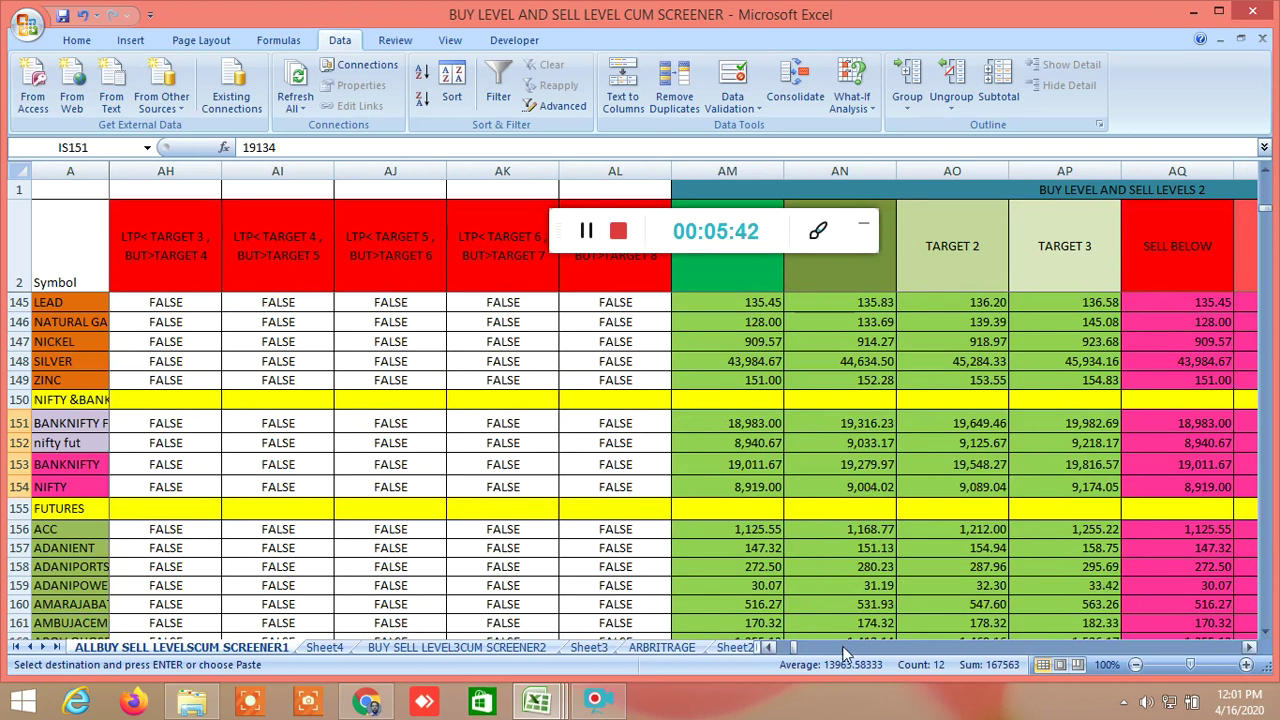
# Step: Examine the NIFTY and BANKNIFTY levels in the GANN ANGLES and GANN SQUARE OF 9 sections
pyautogui.moveTo(793, 651); pyautogui.dragTo(897, 671)
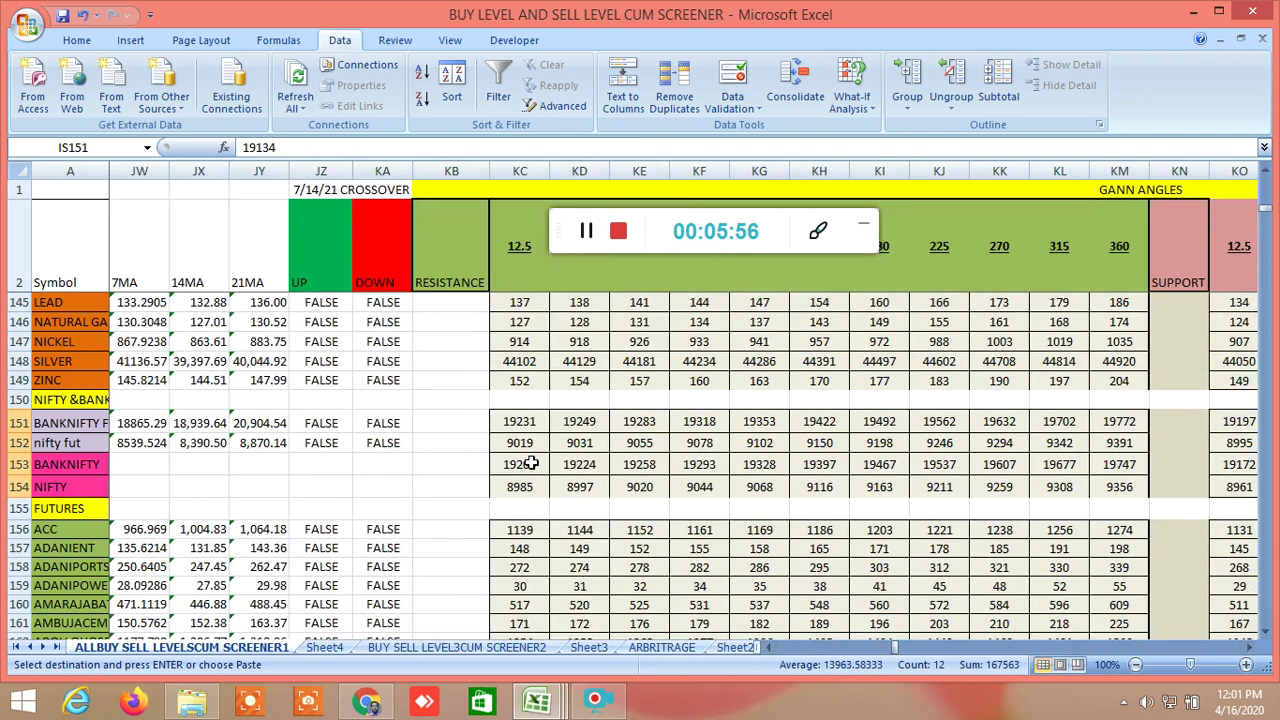
pyautogui.click(1252, 649)
pyautogui.click(1252, 649)
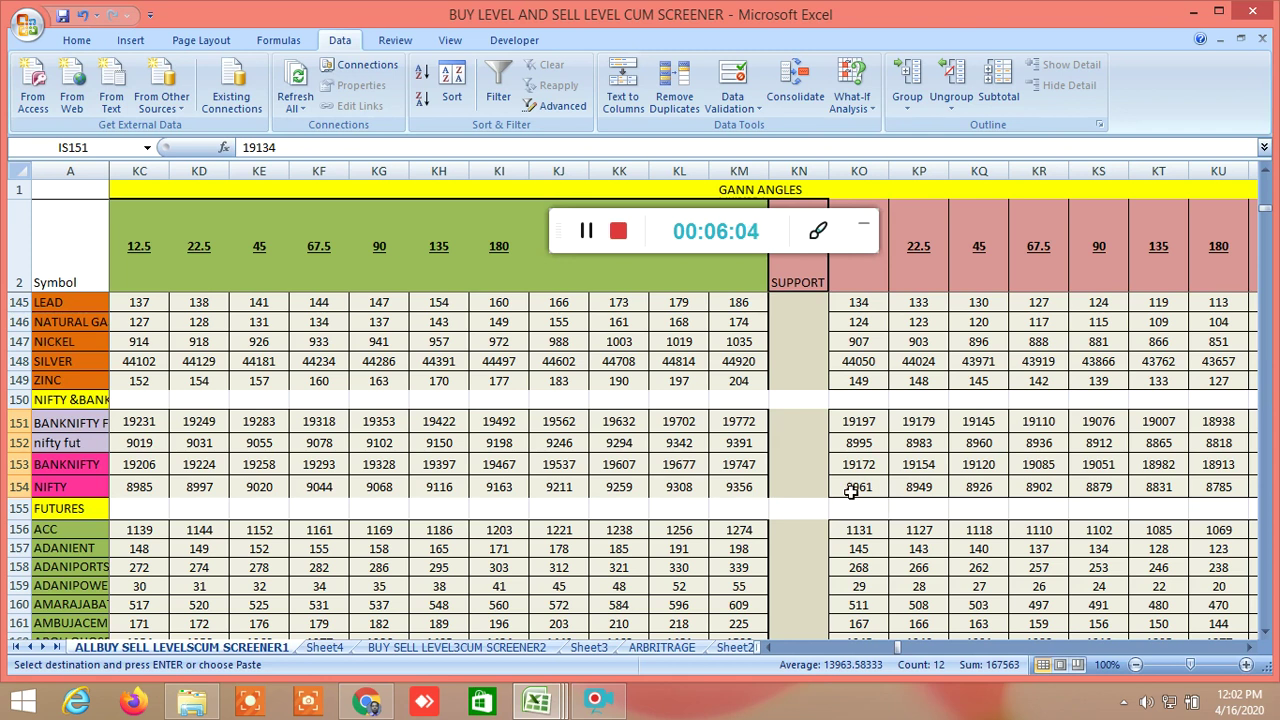
pyautogui.moveTo(899, 649)
pyautogui.mouseDown()
pyautogui.moveTo(926, 657)
pyautogui.moveTo(907, 662)
pyautogui.mouseUp()
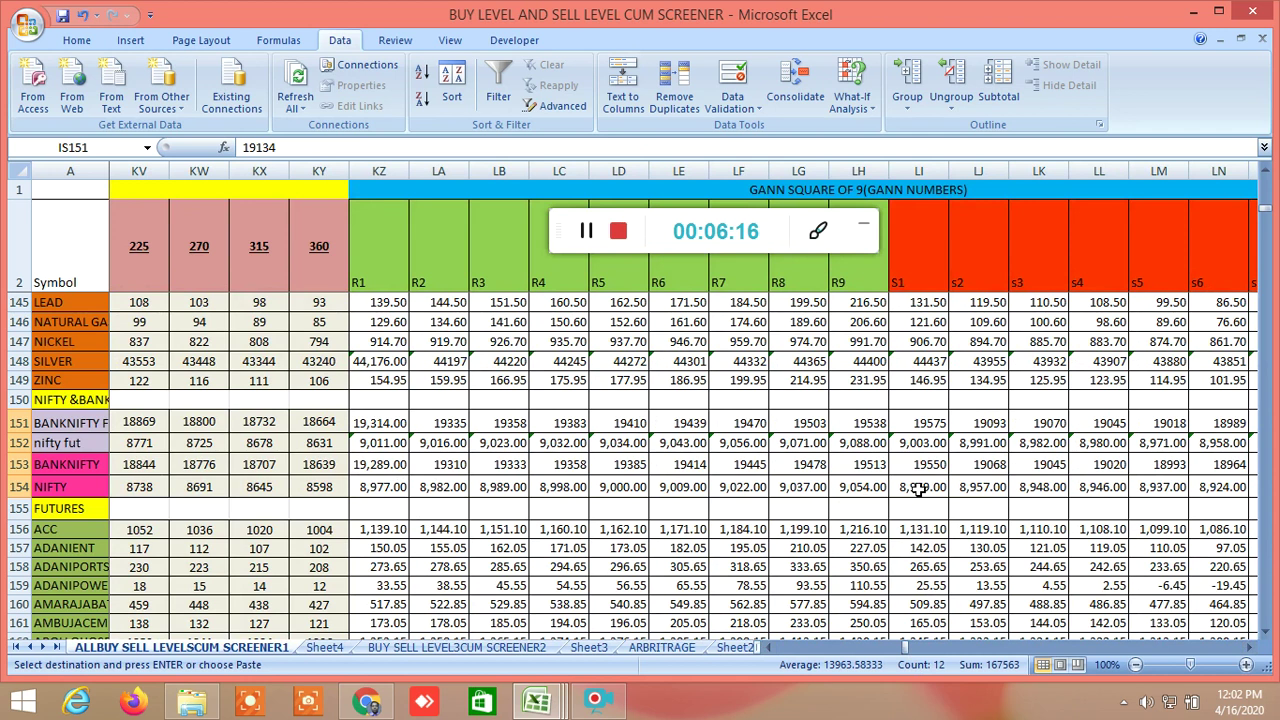
# Step: Examine the NIFTY and BANKNIFTY levels under 360 degree price analysis, number vibration 7 and Gann square of 12
pyautogui.moveTo(903, 650); pyautogui.dragTo(950, 657)
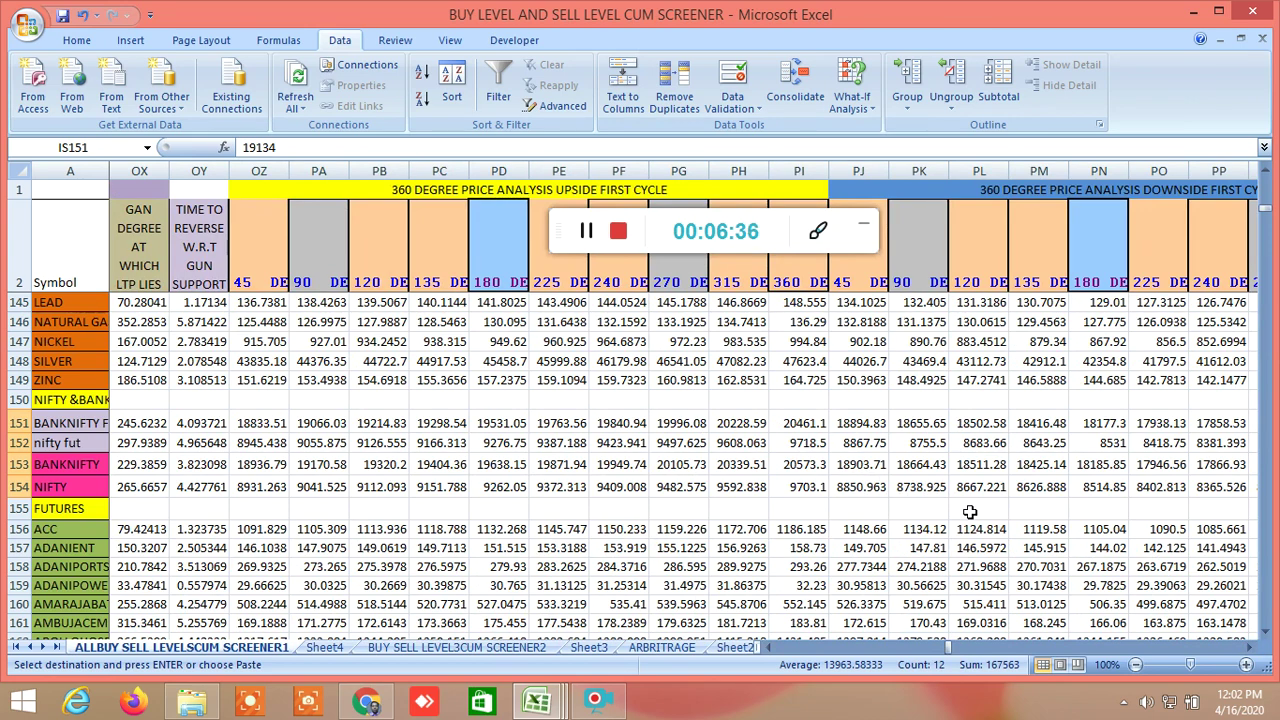
pyautogui.click(1253, 651)
pyautogui.moveTo(1253, 651); pyautogui.dragTo(1253, 651)
pyautogui.moveTo(770, 651); pyautogui.dragTo(770, 651)
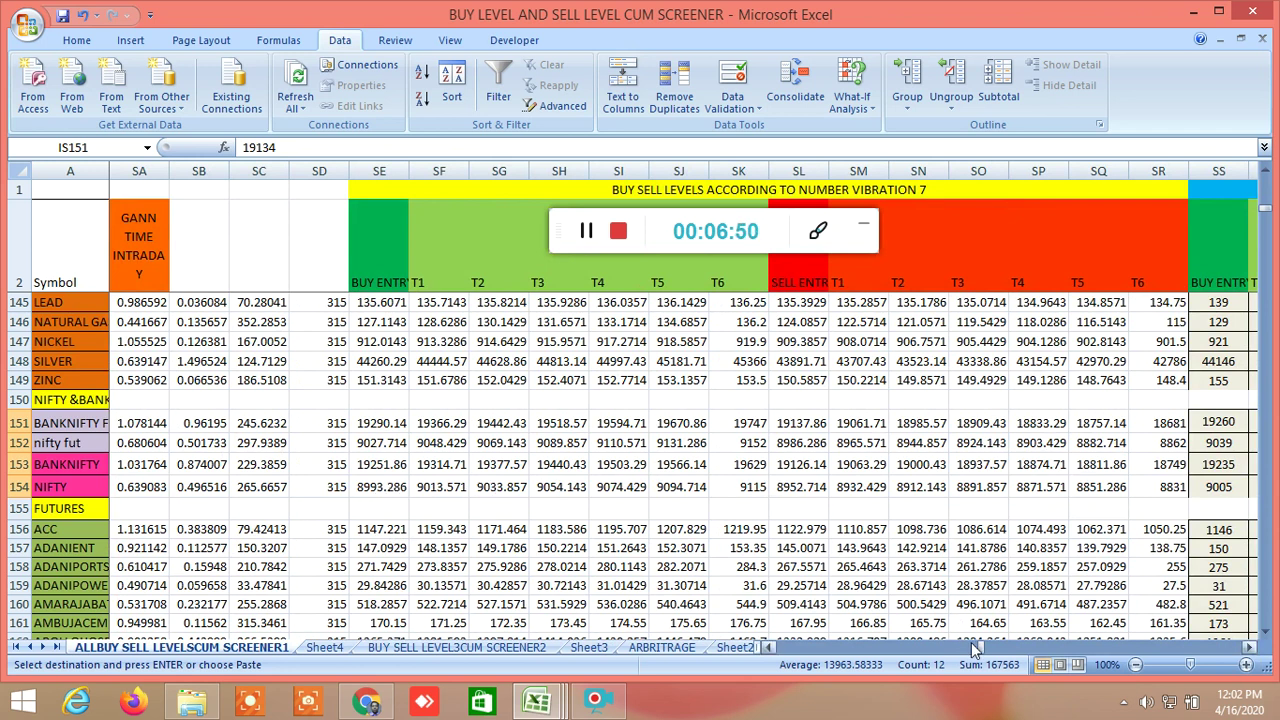
pyautogui.moveTo(978, 651); pyautogui.dragTo(991, 651)
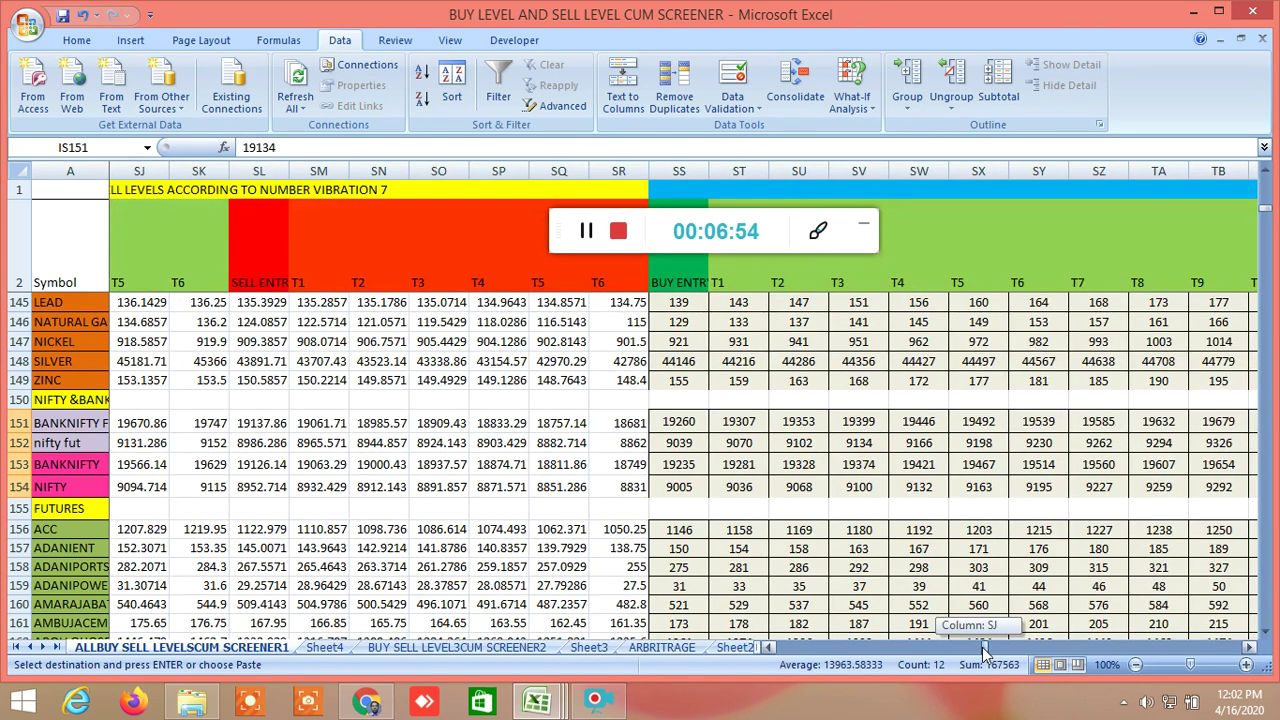
pyautogui.moveTo(983, 652); pyautogui.dragTo(983, 652)
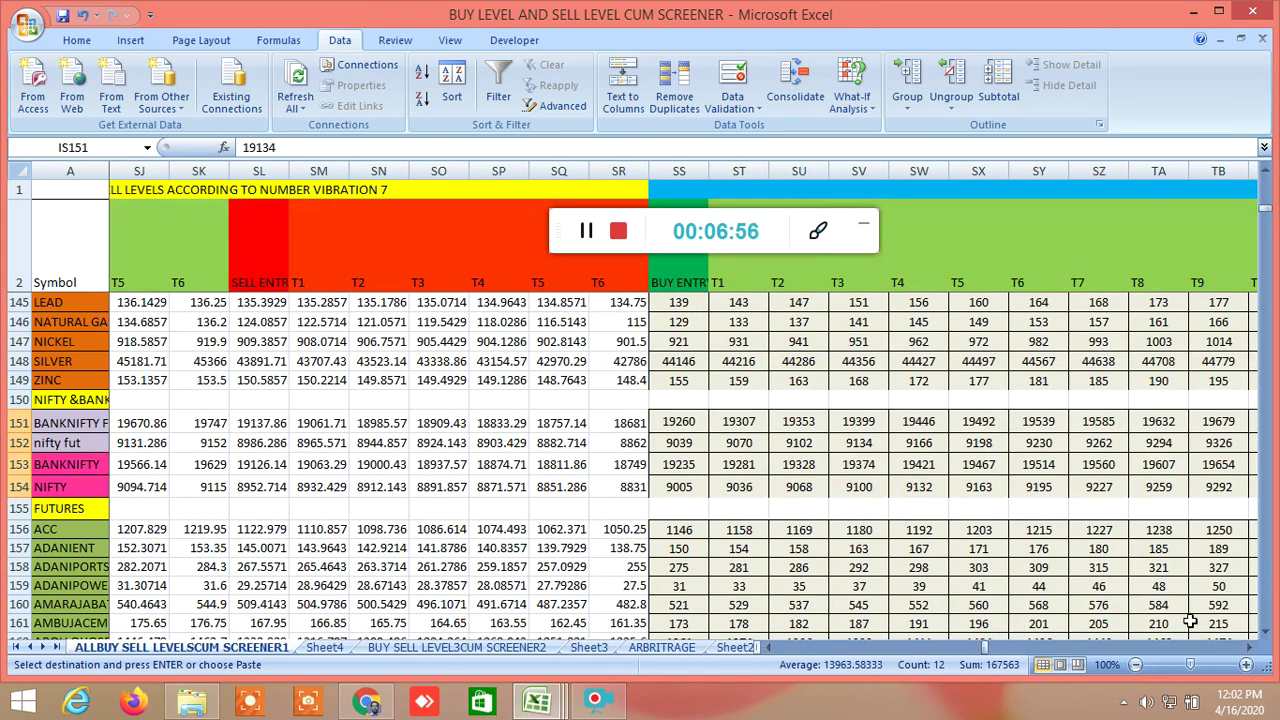
pyautogui.click(1248, 648)
pyautogui.click(1250, 647)
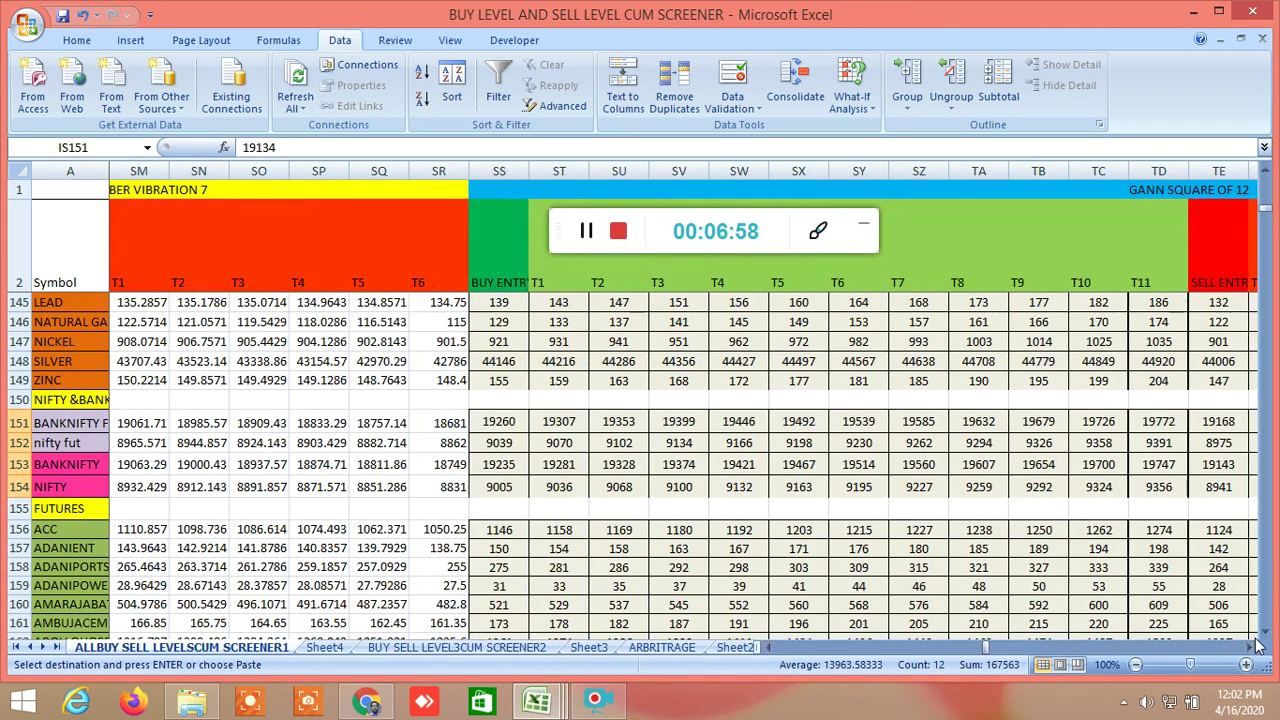
# Step: On the INSIDE THE BAR WITH NR7 sheet, examine the NIFTY and BANKNIFTY Fibonacci, daily volatility and degree-based levels
pyautogui.click(520, 651)
pyautogui.click(729, 645)
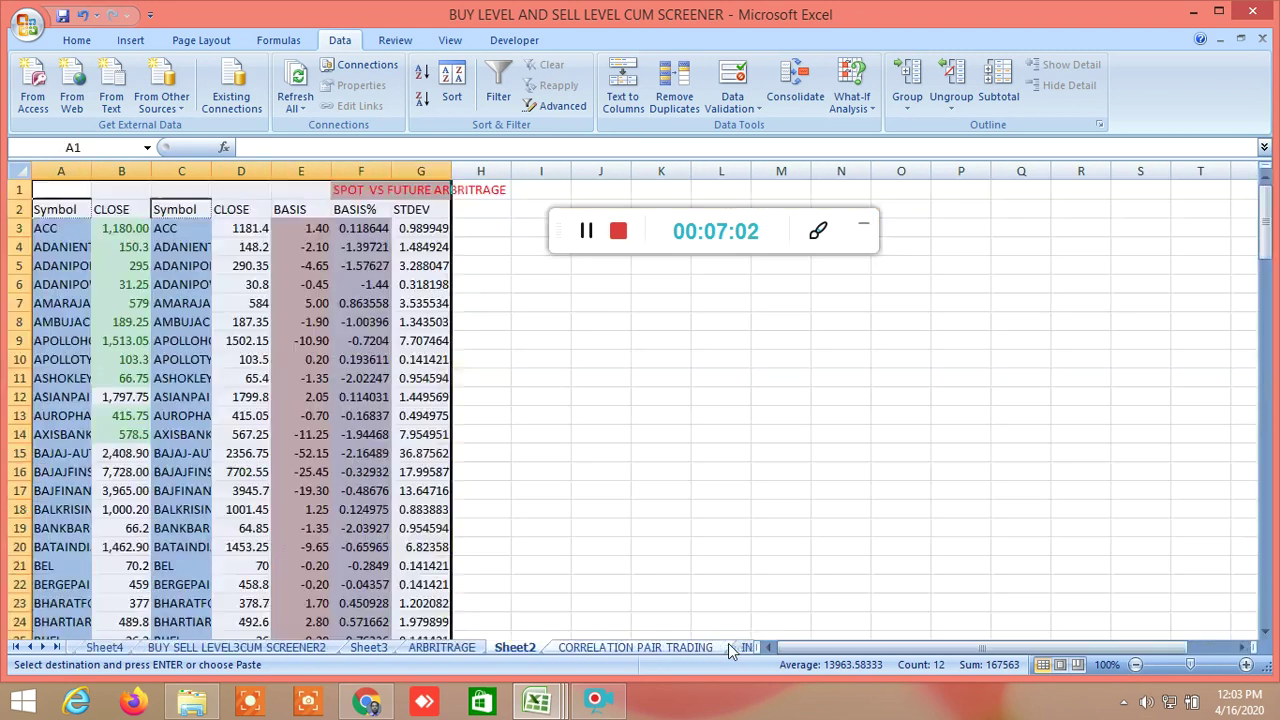
pyautogui.click(743, 647)
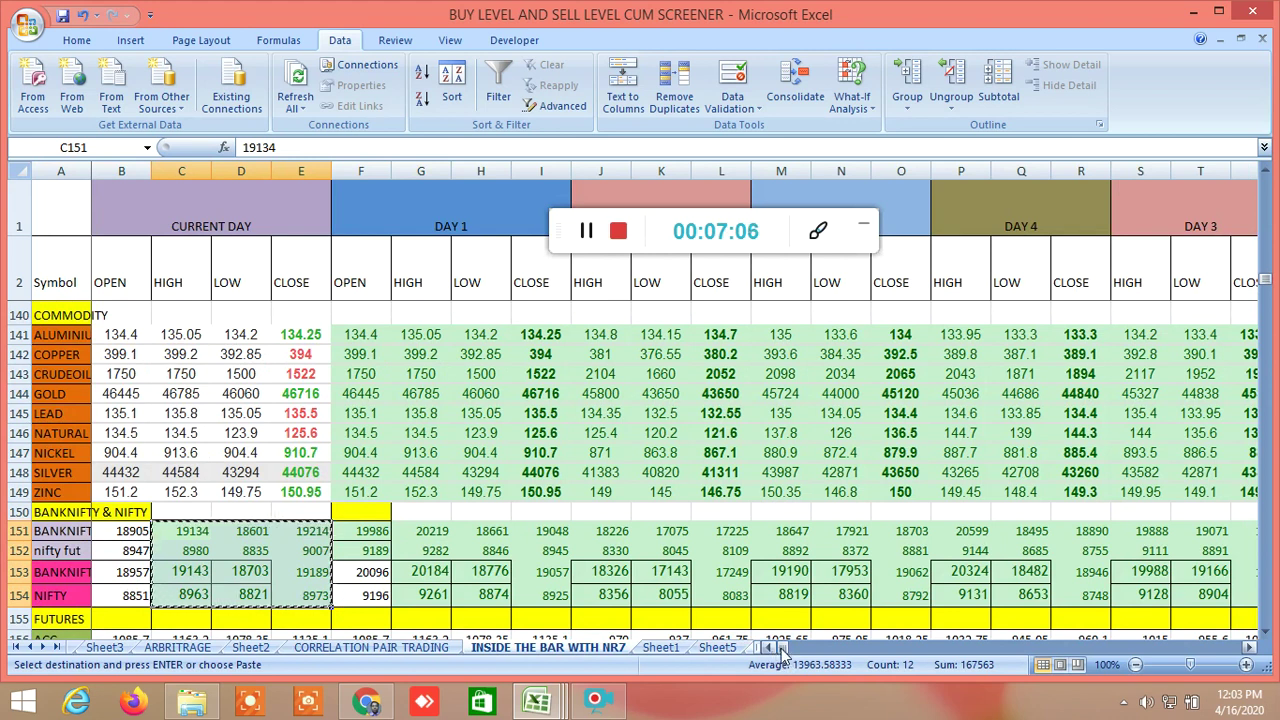
pyautogui.moveTo(782, 648); pyautogui.dragTo(1065, 667)
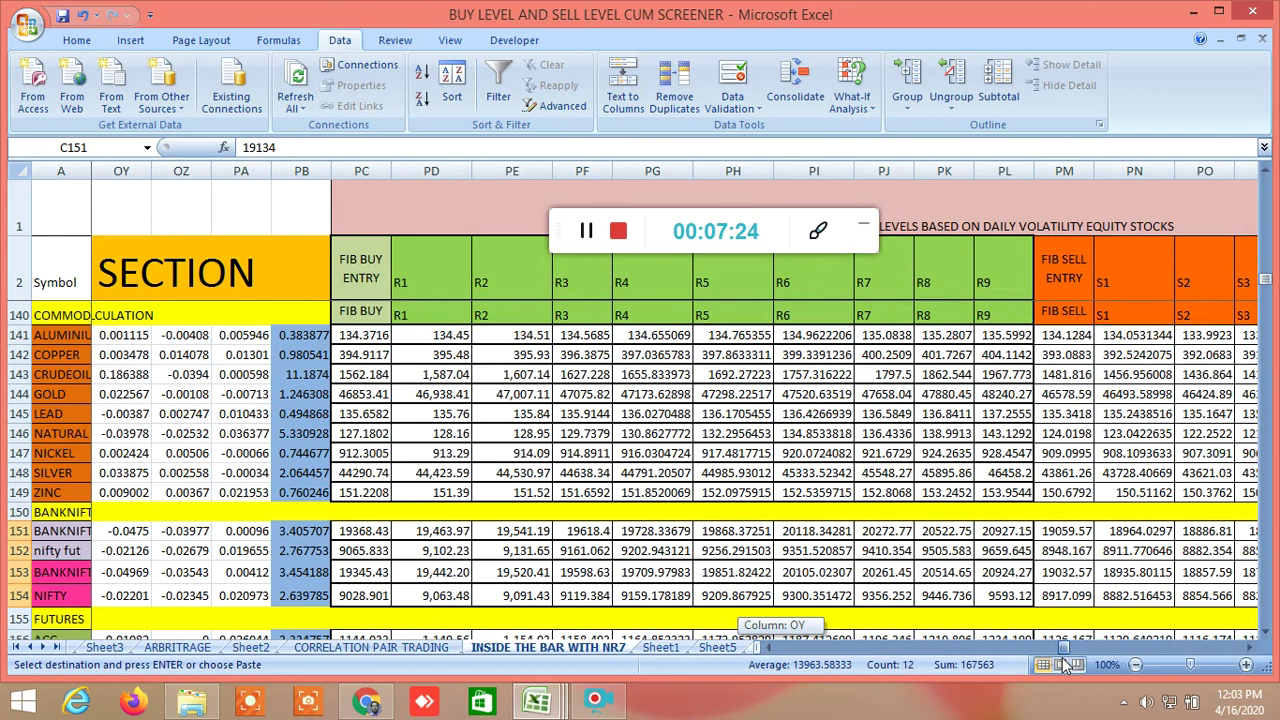
pyautogui.moveTo(1065, 667); pyautogui.dragTo(1065, 667)
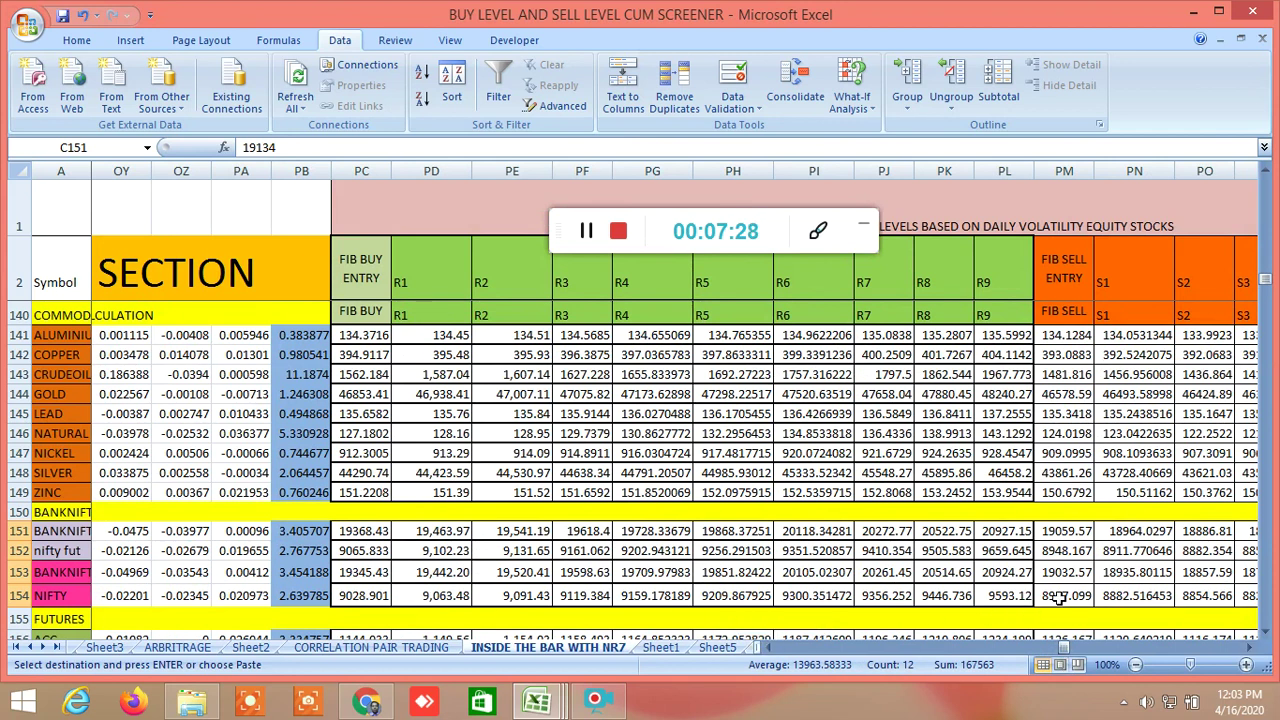
pyautogui.moveTo(1065, 652); pyautogui.dragTo(1073, 656)
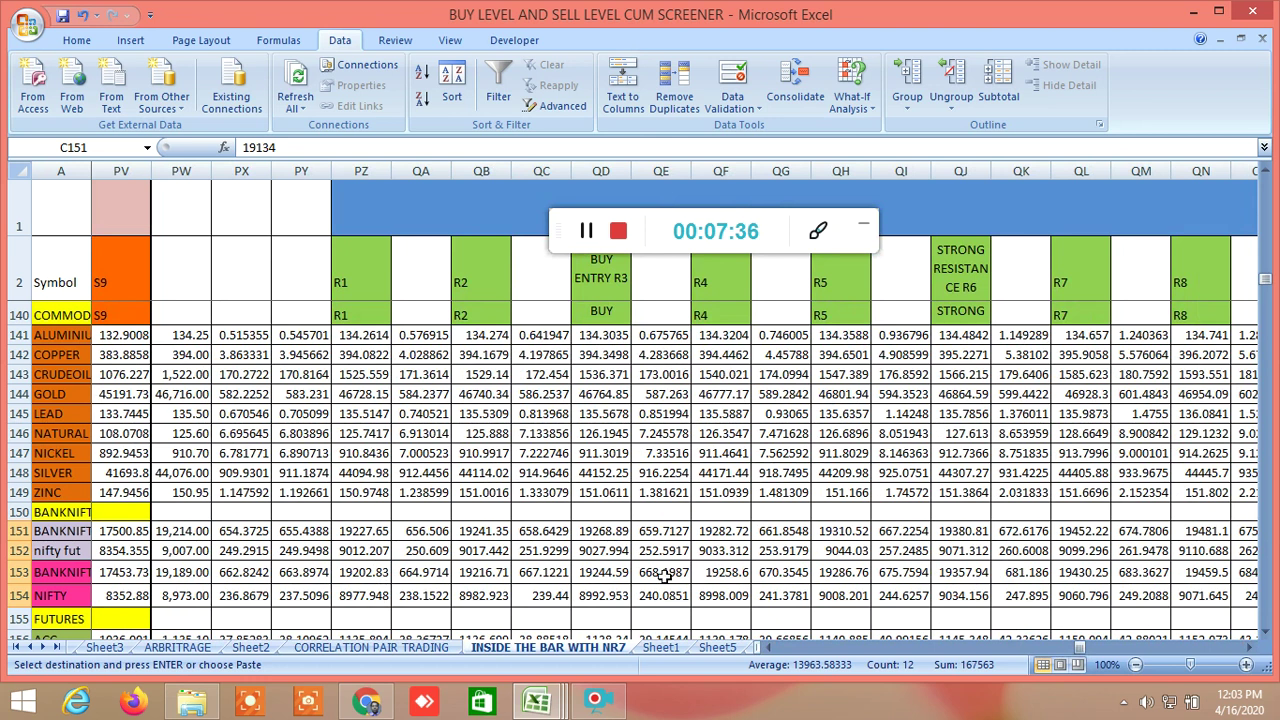
pyautogui.moveTo(1248, 652); pyautogui.dragTo(1248, 652)
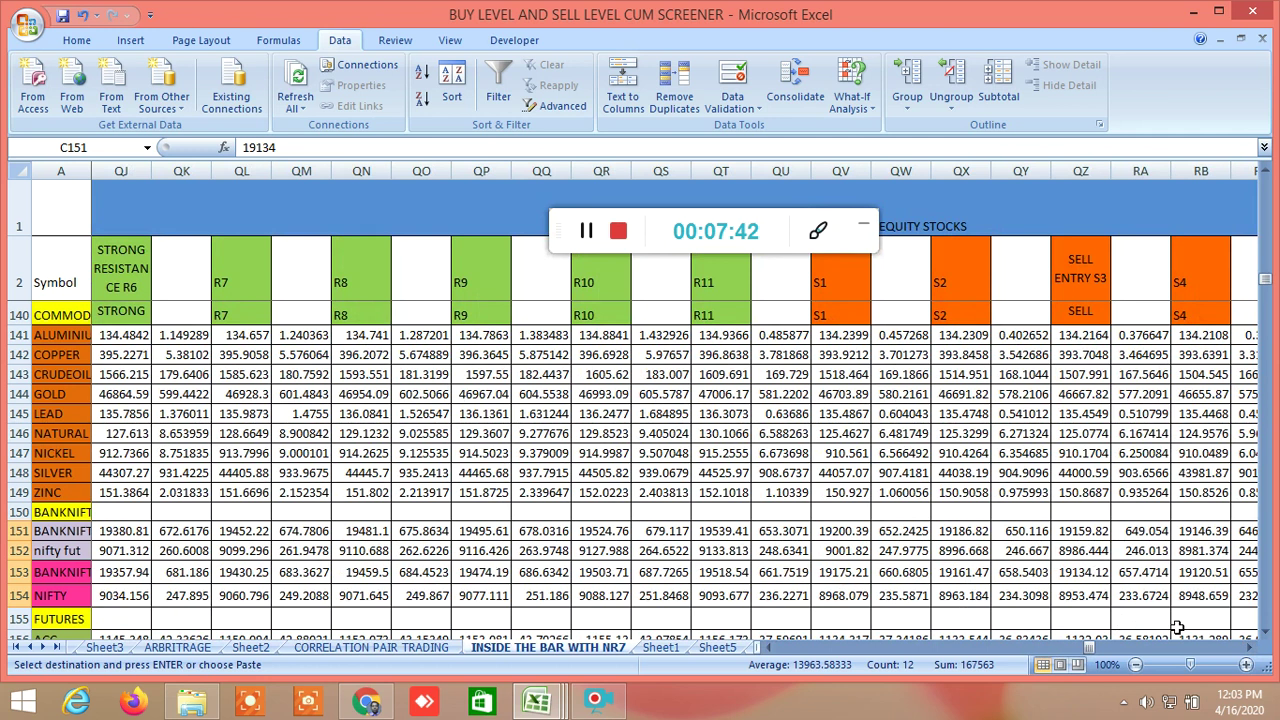
pyautogui.moveTo(1248, 648); pyautogui.dragTo(1248, 648)
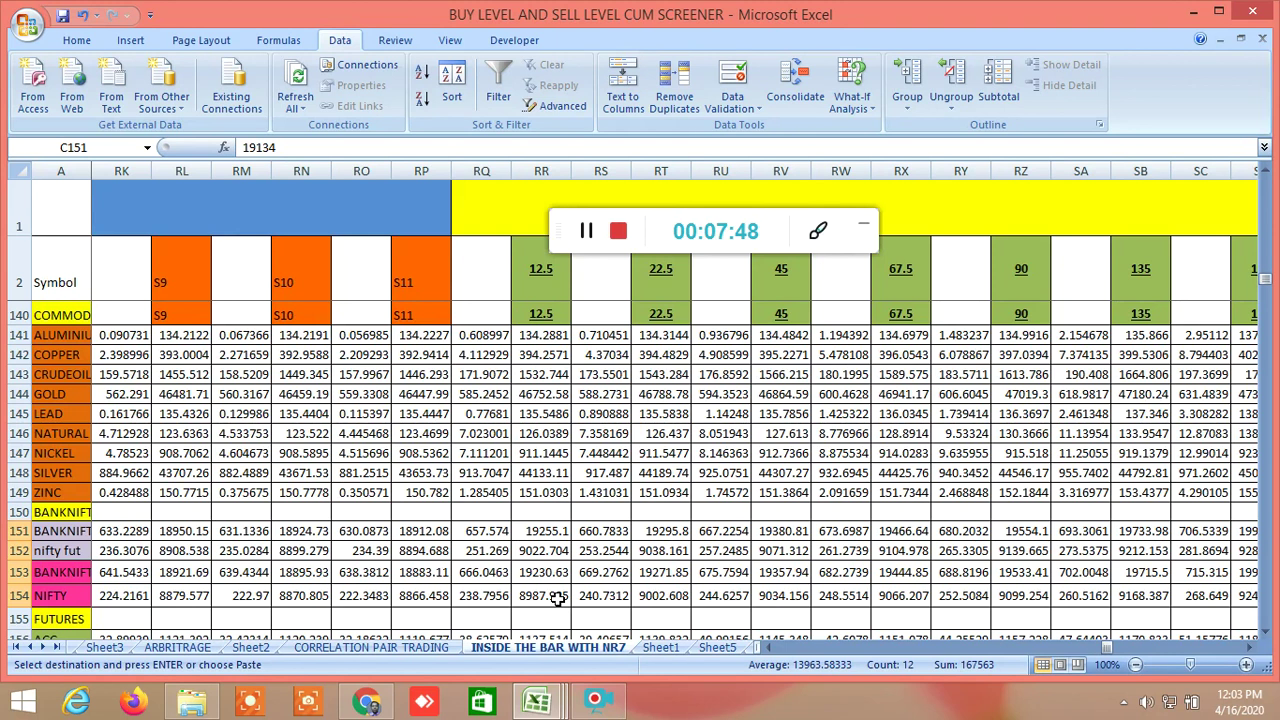
# Step: Switch to Chrome and check the live BANKNIFTY APR FUT chart in Kite and the NIFTY chart in TradingView
pyautogui.click(366, 700)
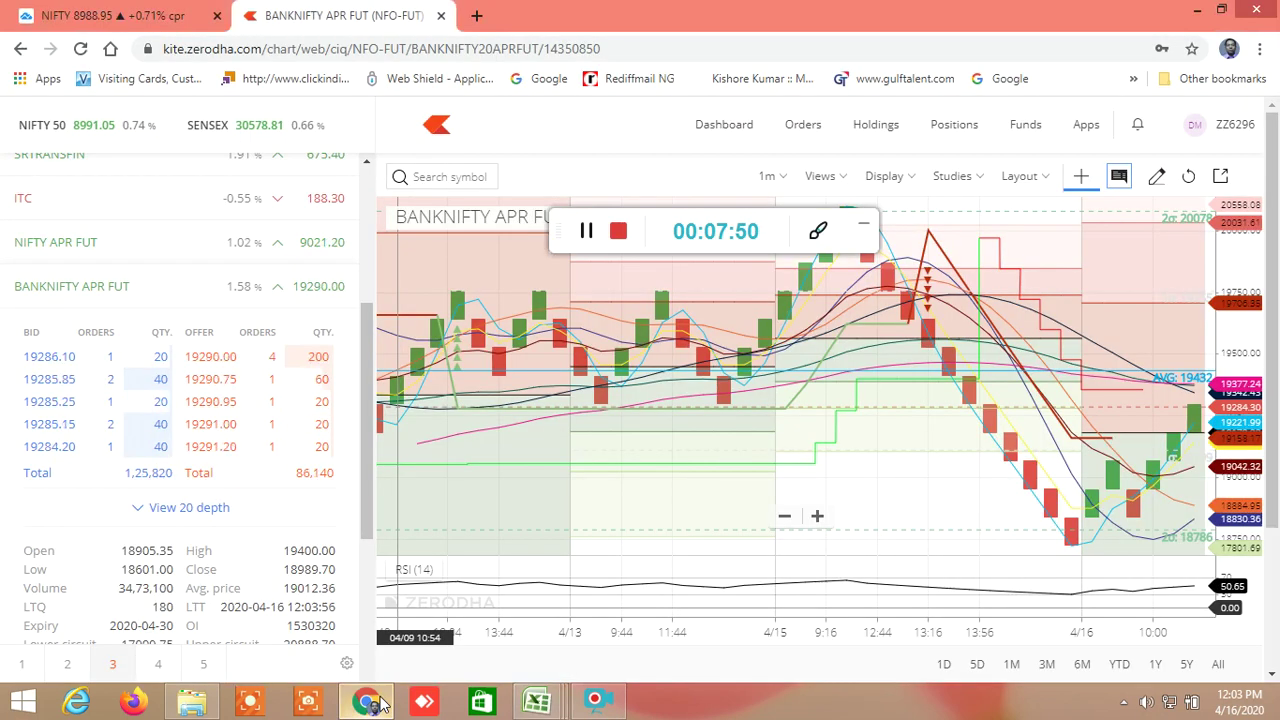
pyautogui.click(112, 20)
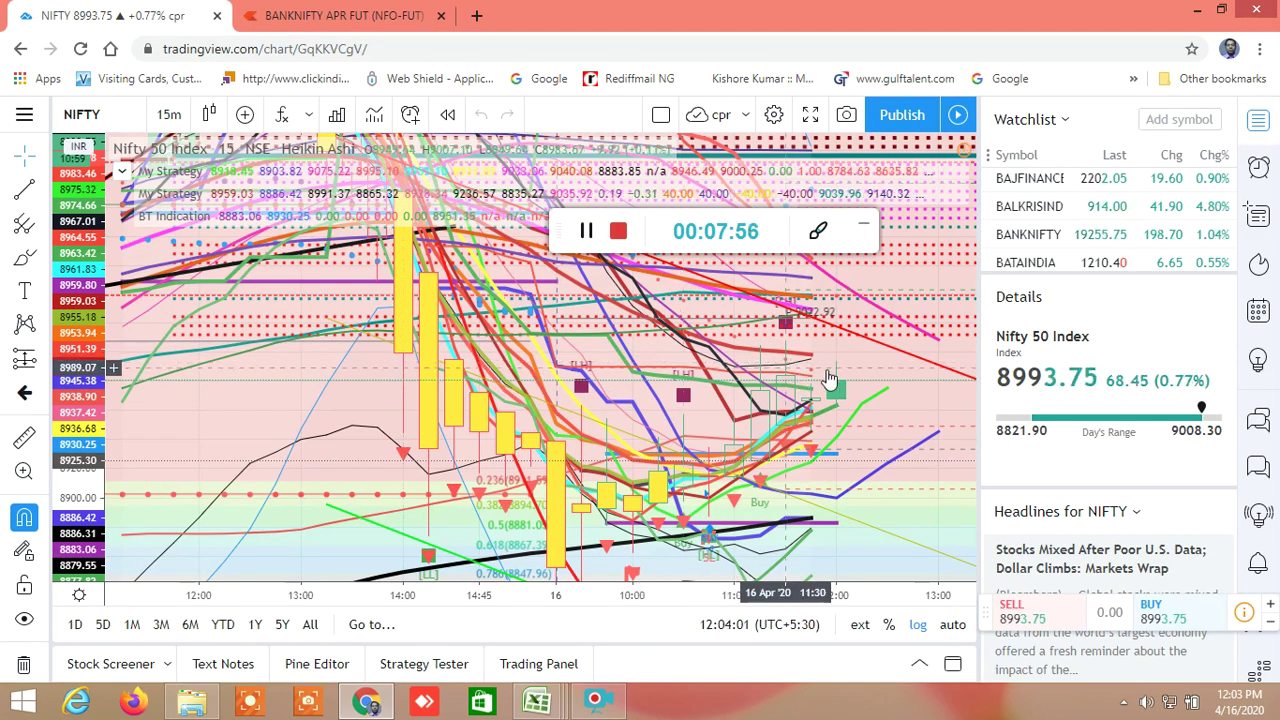
pyautogui.click(545, 705)
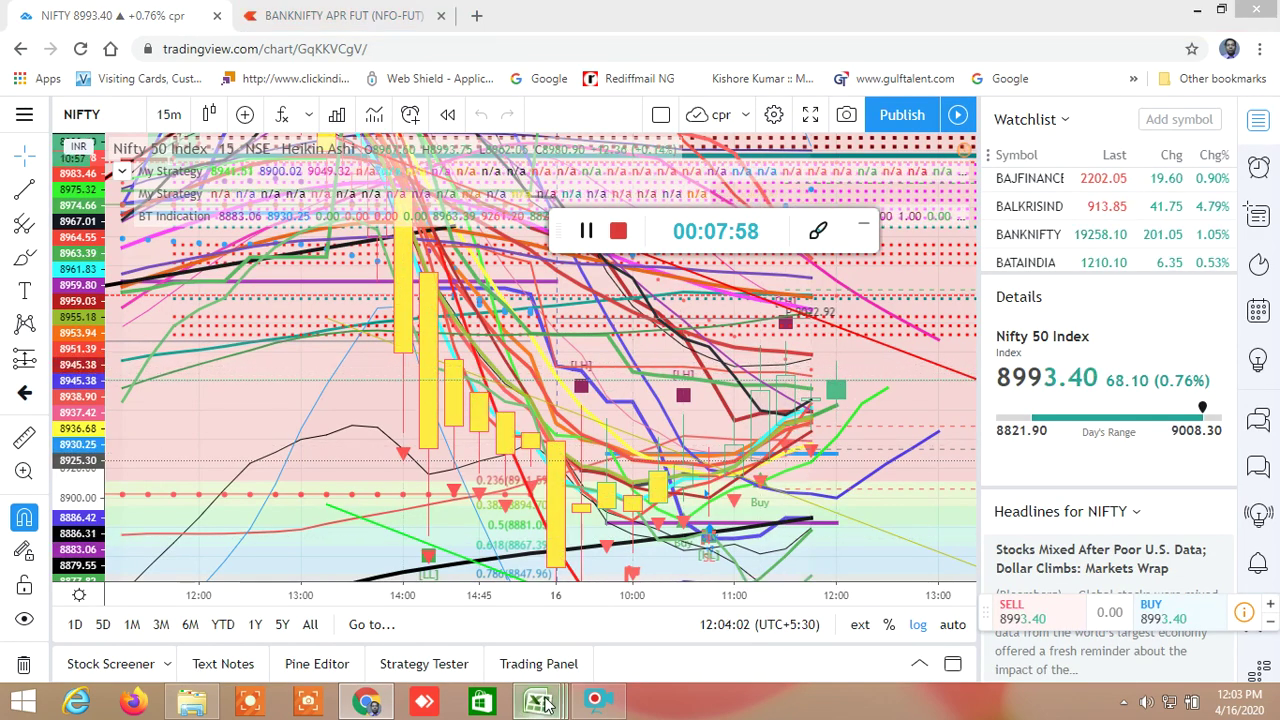
# Step: Switch back to the BUY LEVEL AND SELL LEVEL CUM SCREENER workbook and set NIFTY's current-day close in E154 to 8992
pyautogui.click(357, 607)
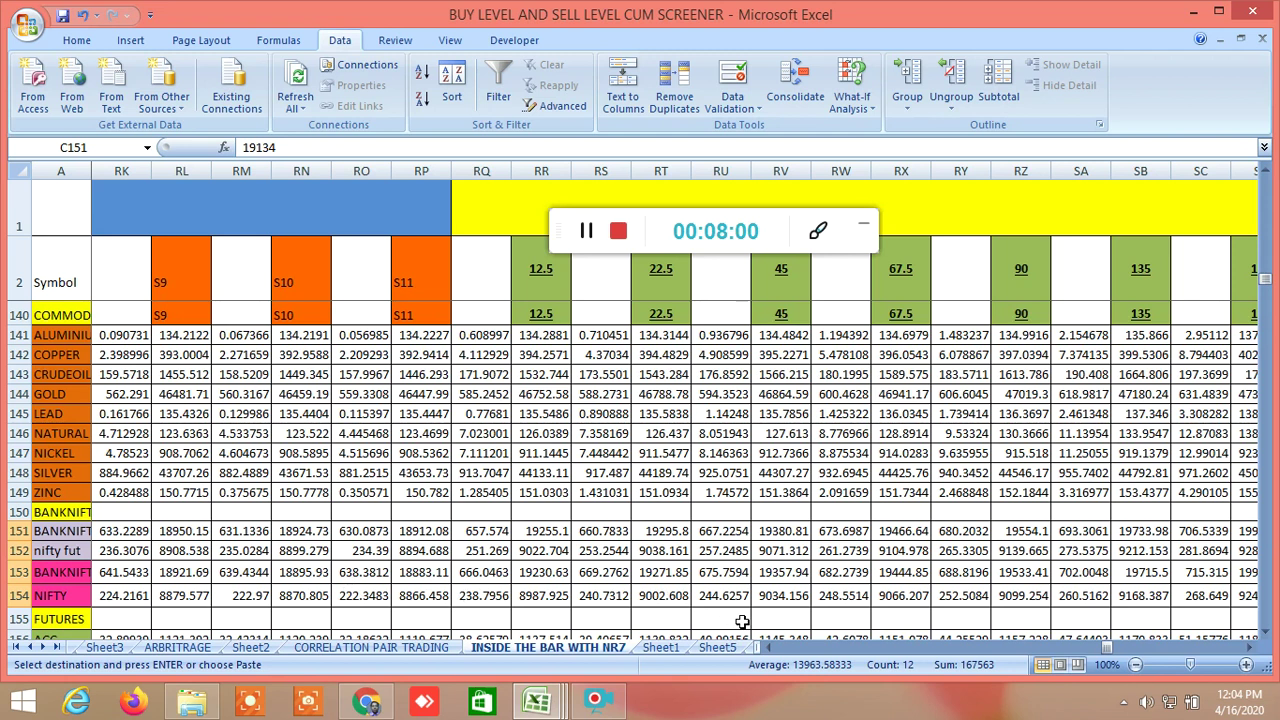
pyautogui.moveTo(1100, 650); pyautogui.dragTo(770, 648)
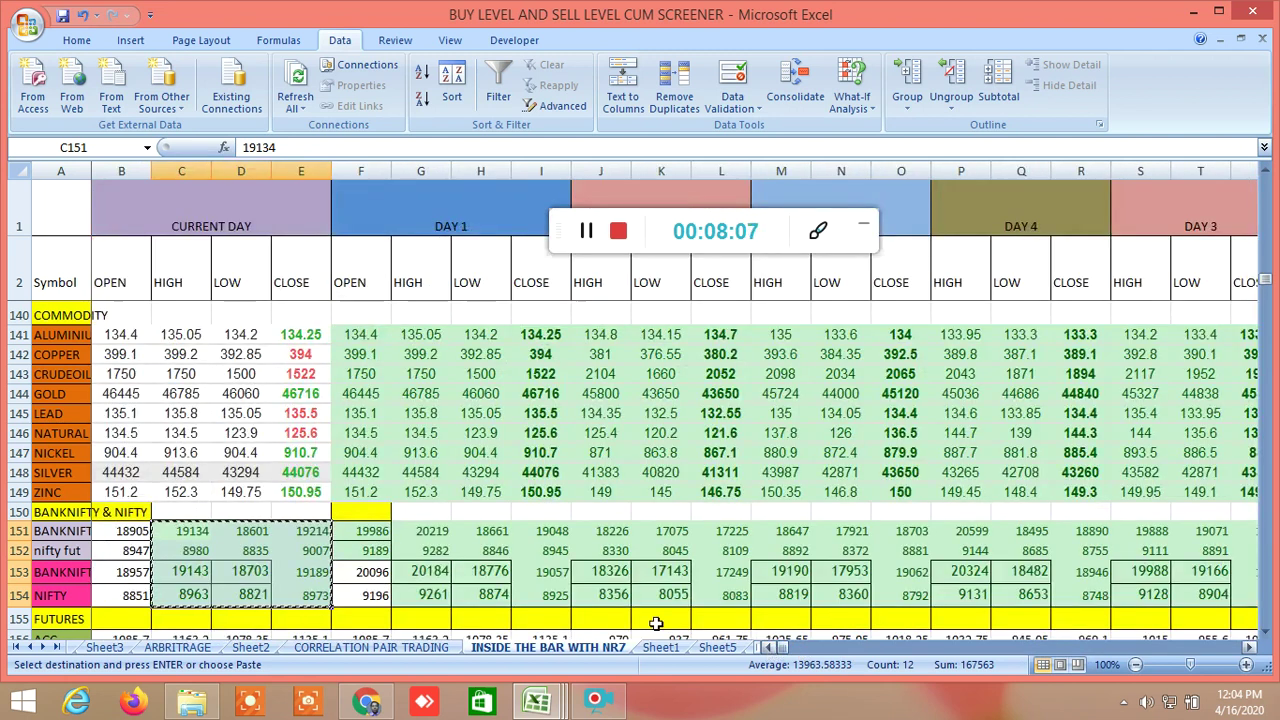
pyautogui.click(310, 593)
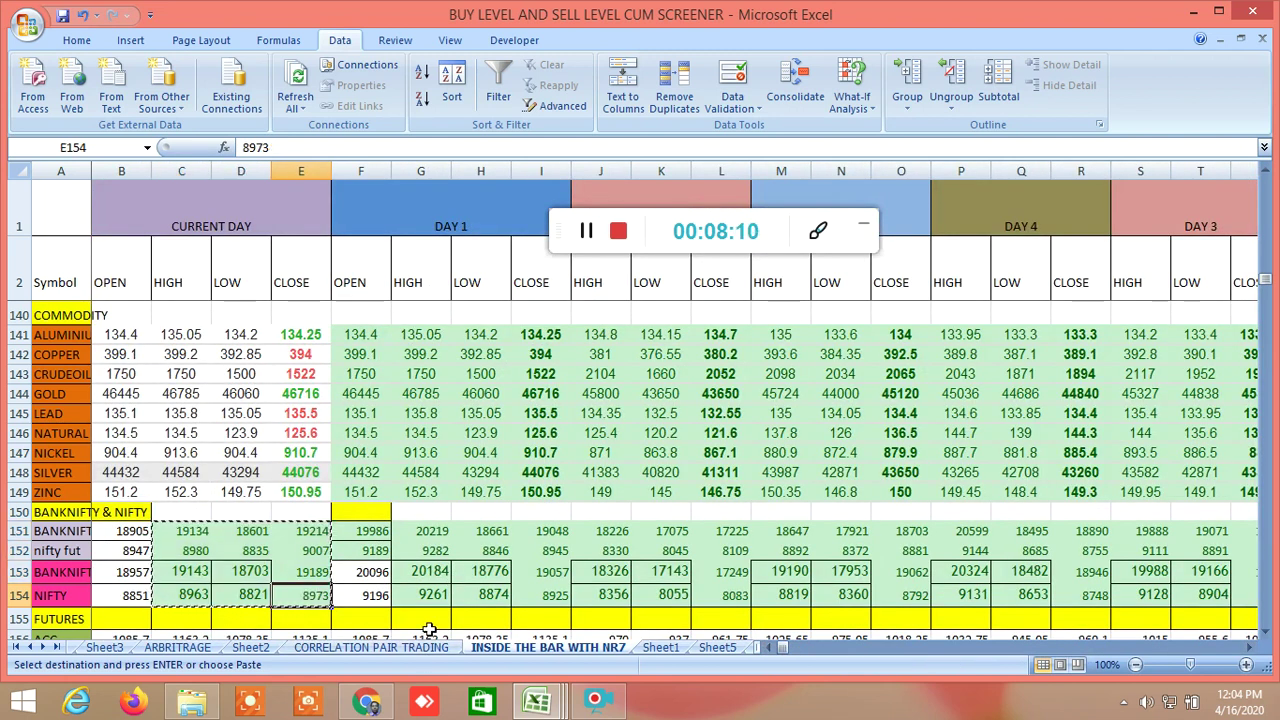
pyautogui.write('8992')
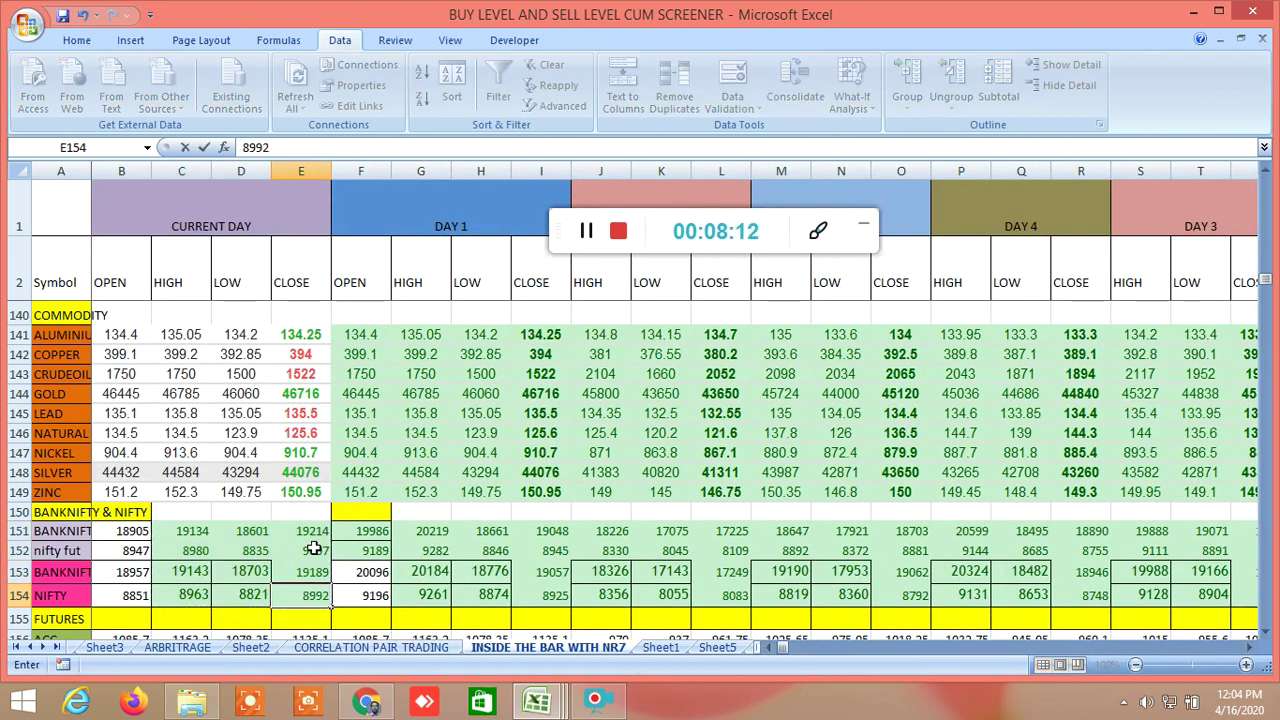
pyautogui.click(325, 592)
pyautogui.press('Up')
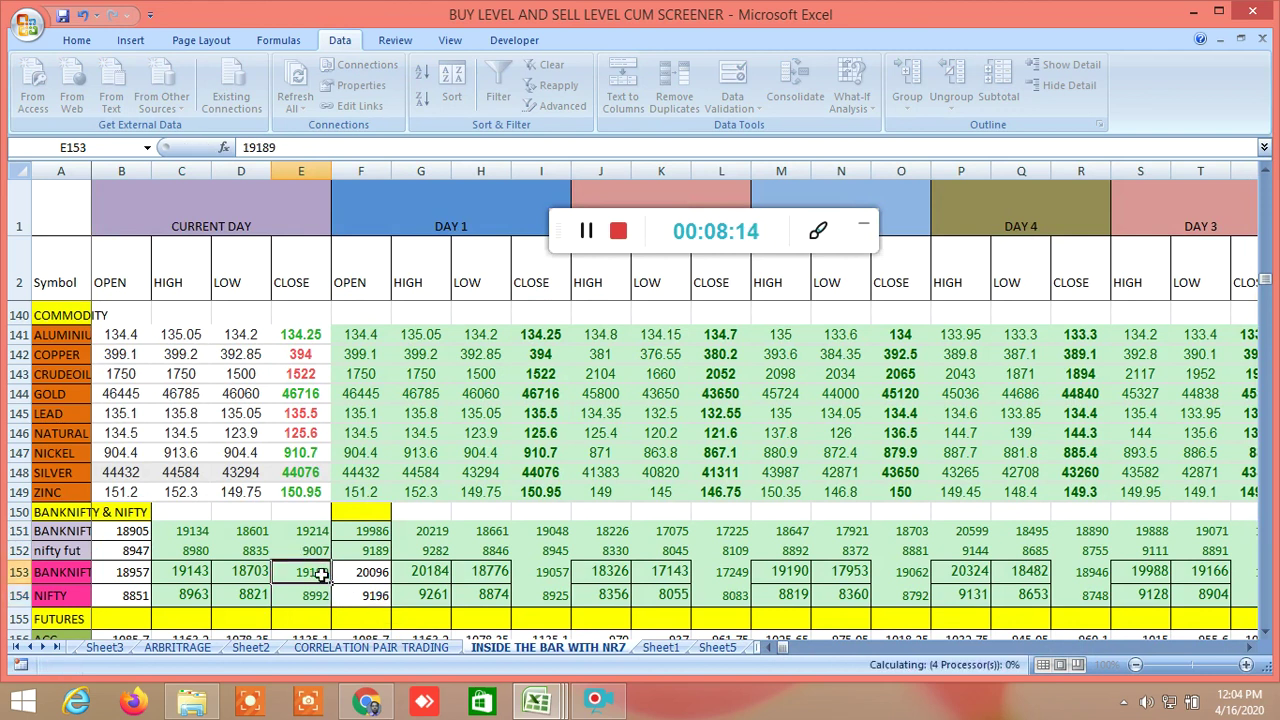
# Step: Check the live BANKNIFTY price in the TradingView watchlist in Chrome, and set its current-day close in Excel cell E153 to 19257
pyautogui.click(385, 707)
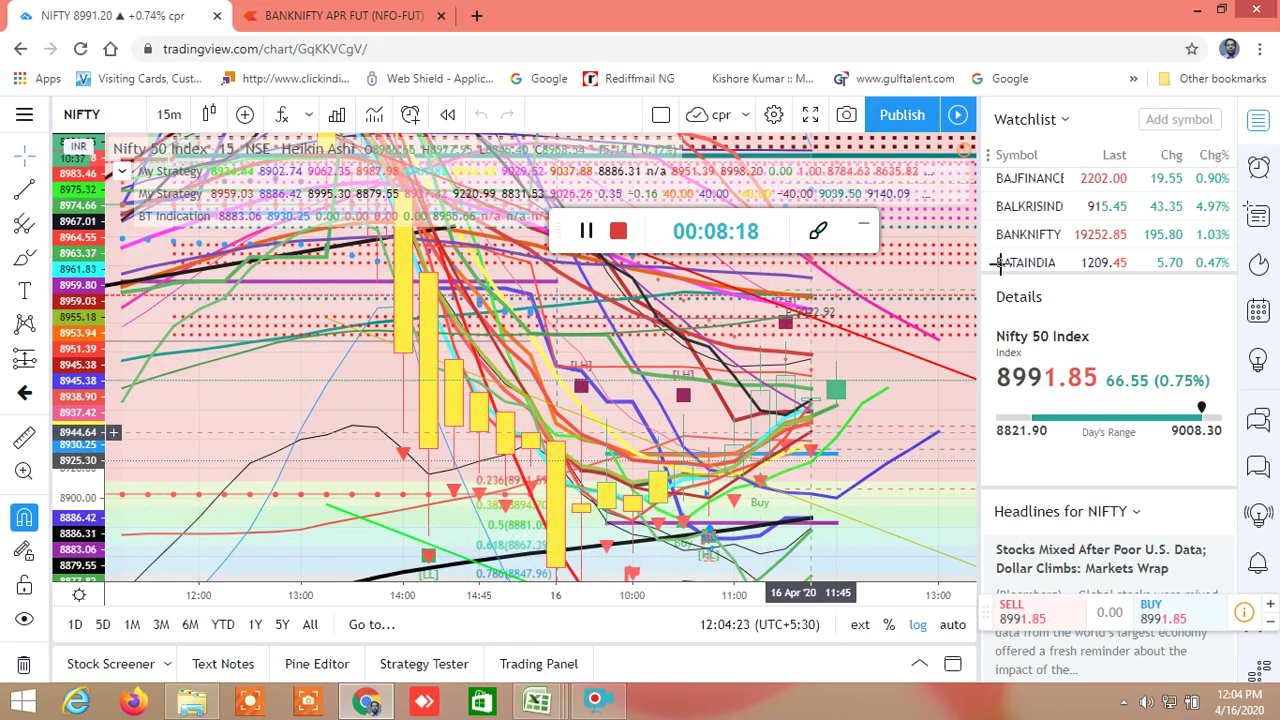
pyautogui.moveTo(537, 703)
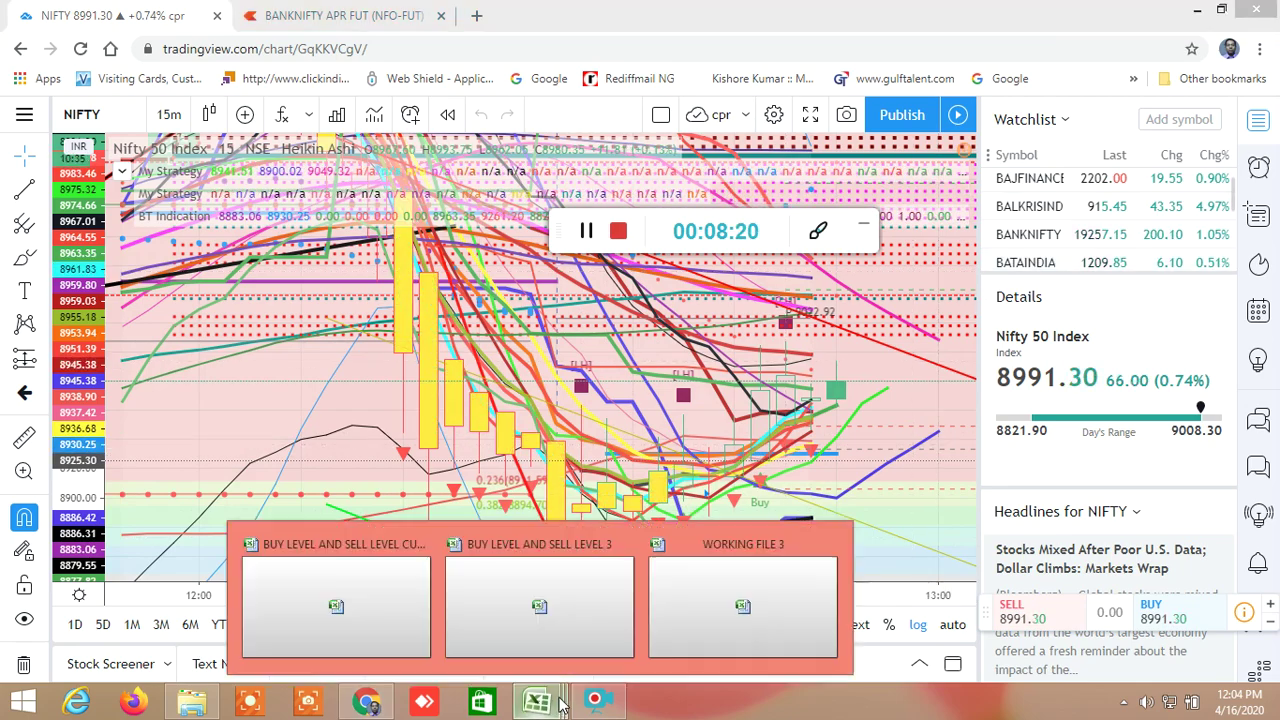
pyautogui.click(370, 612)
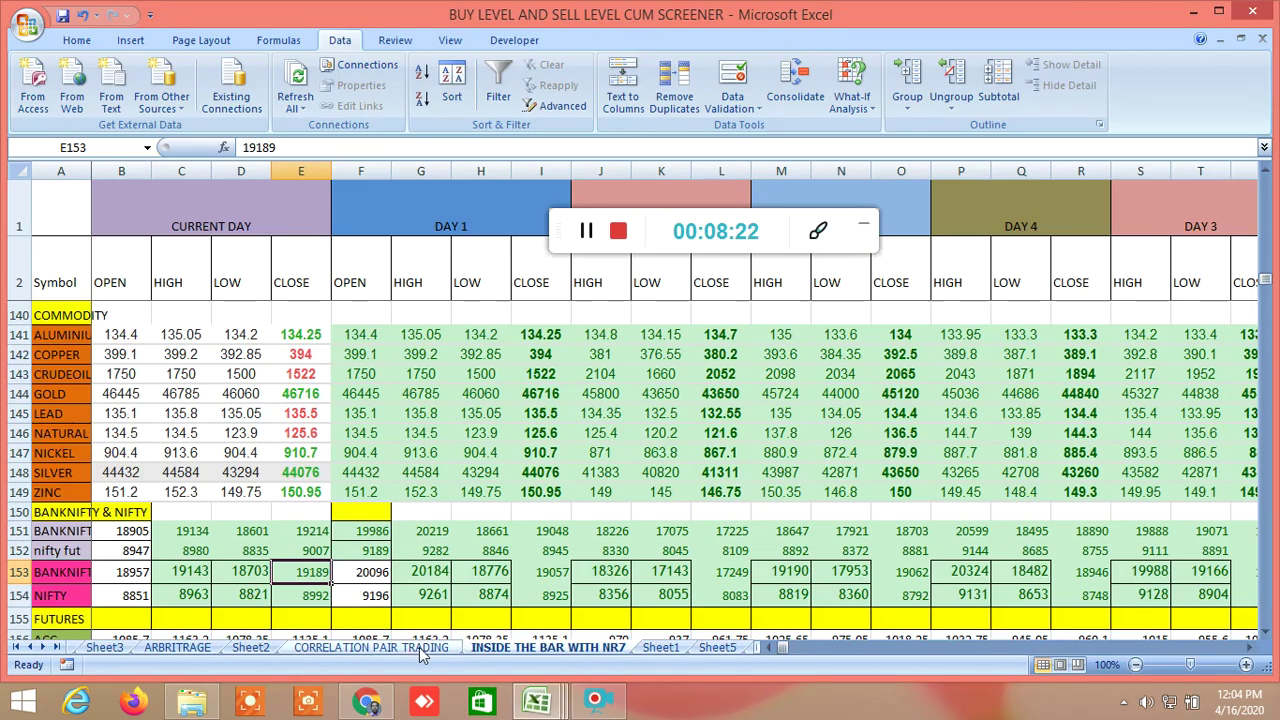
pyautogui.write('19257')
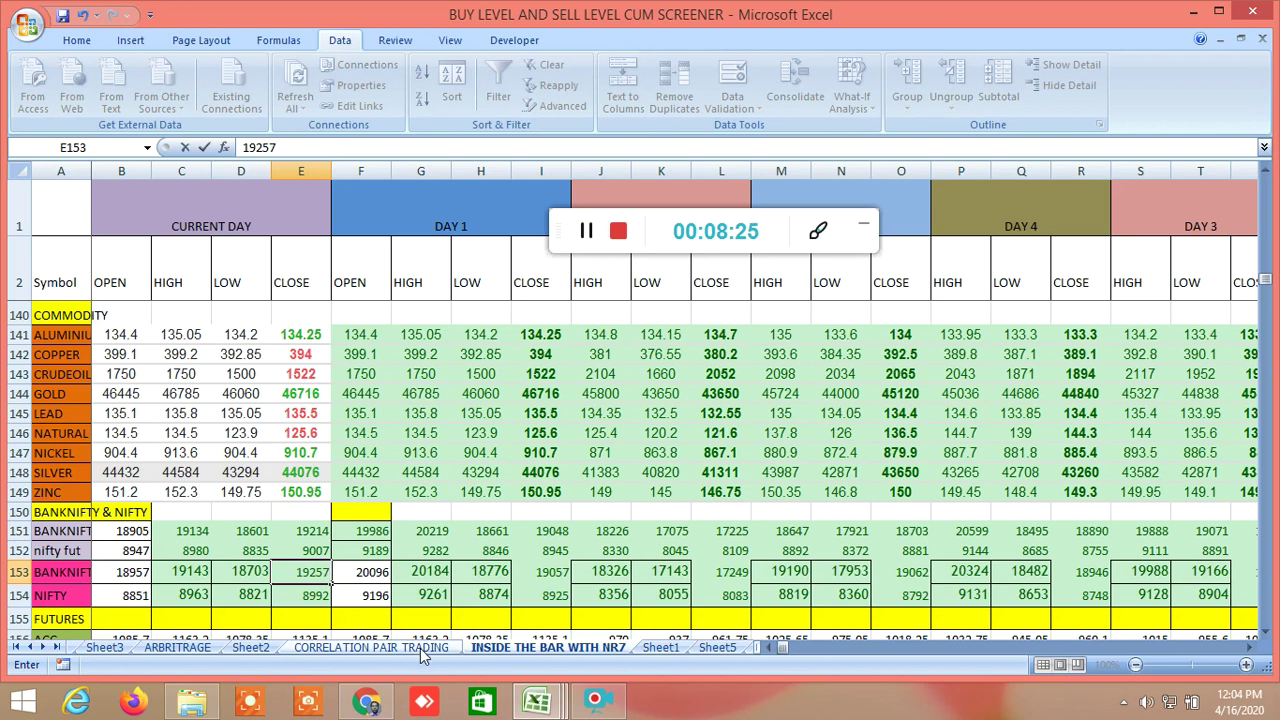
pyautogui.click(541, 620)
# Step: Examine the recalculated BANKNIFTY and NIFTY volatility-based buy and sell targets and the upper 12.5 degree levels in rows 153 and 154
pyautogui.moveTo(783, 648); pyautogui.dragTo(1107, 668)
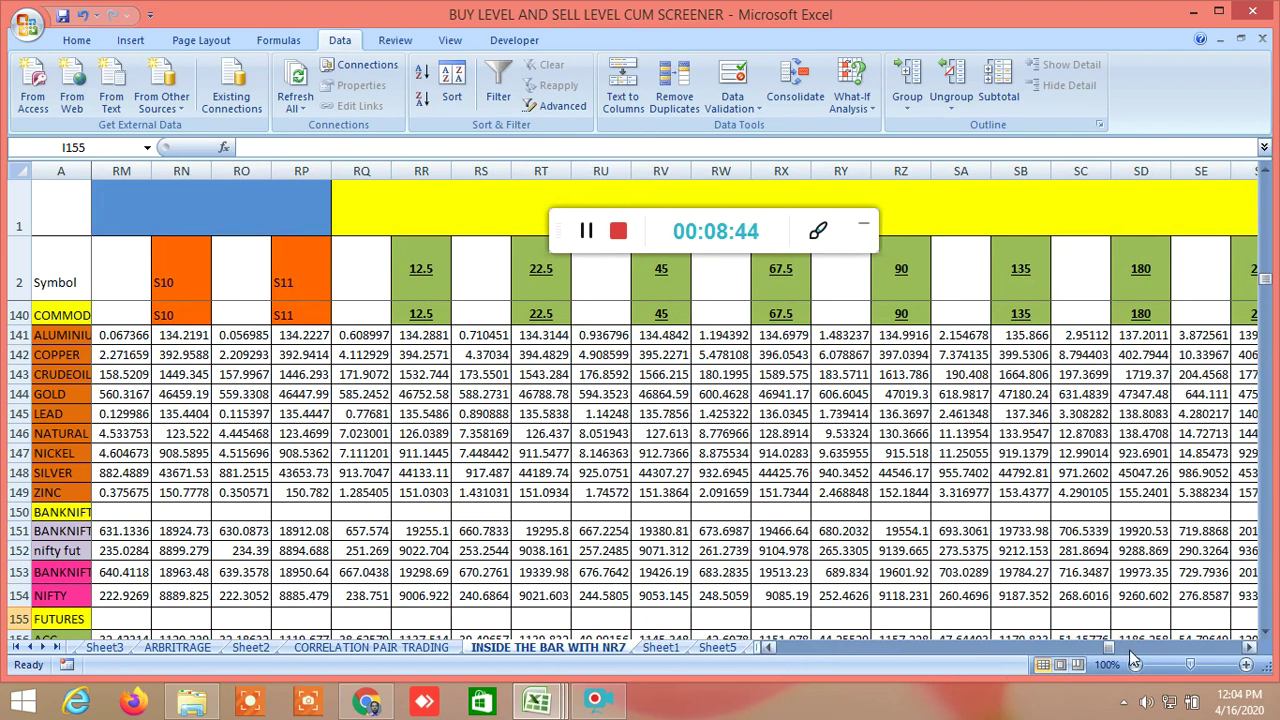
pyautogui.moveTo(1120, 660); pyautogui.dragTo(1197, 655)
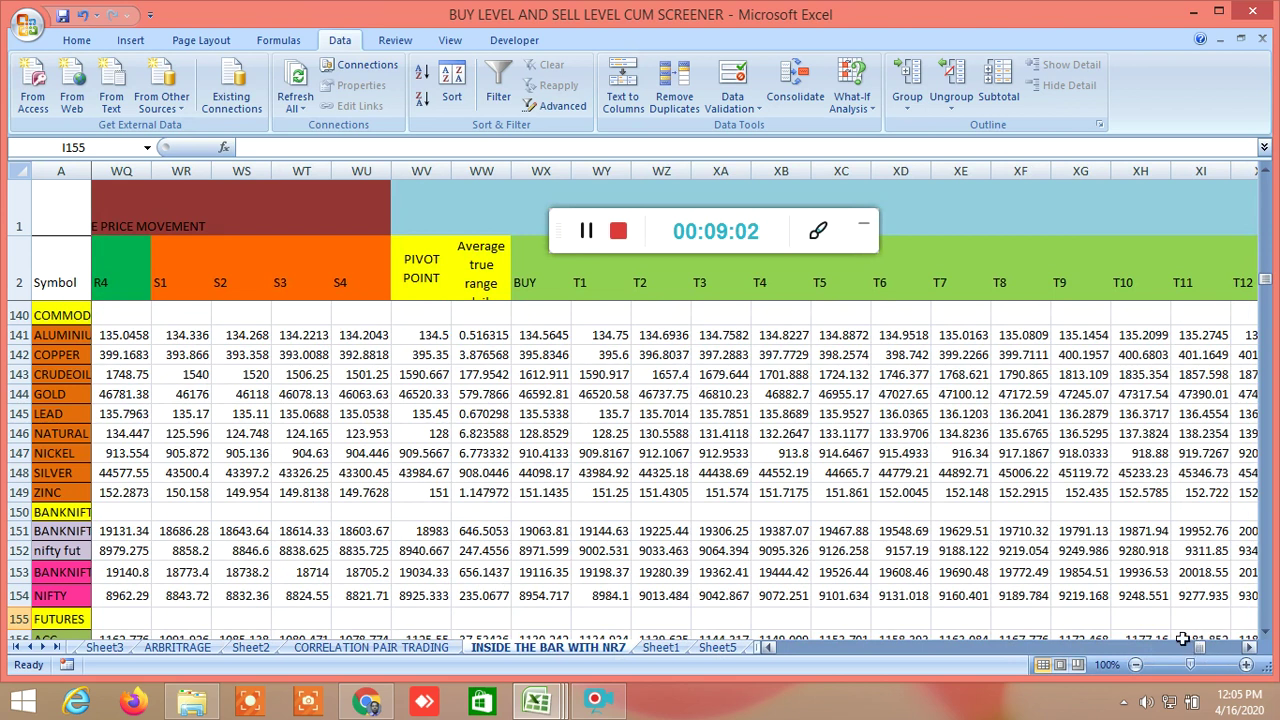
pyautogui.moveTo(1253, 648); pyautogui.dragTo(1253, 648)
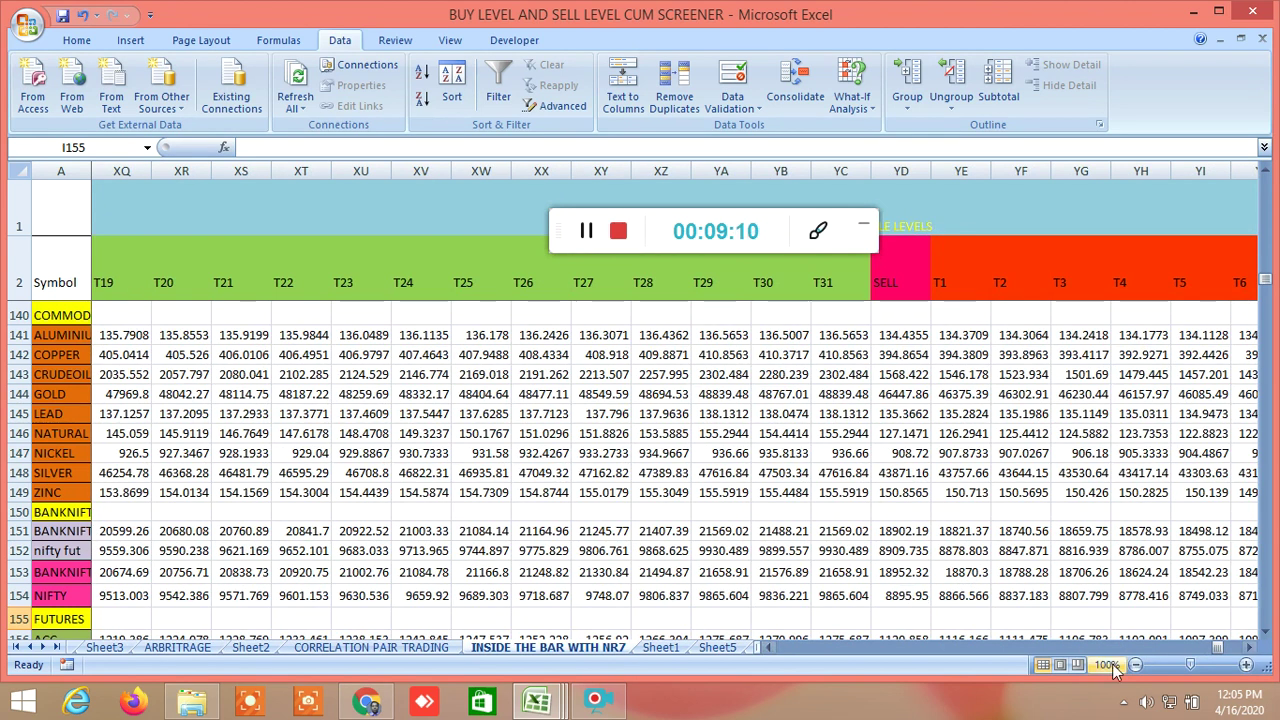
pyautogui.moveTo(1217, 648); pyautogui.dragTo(1104, 678)
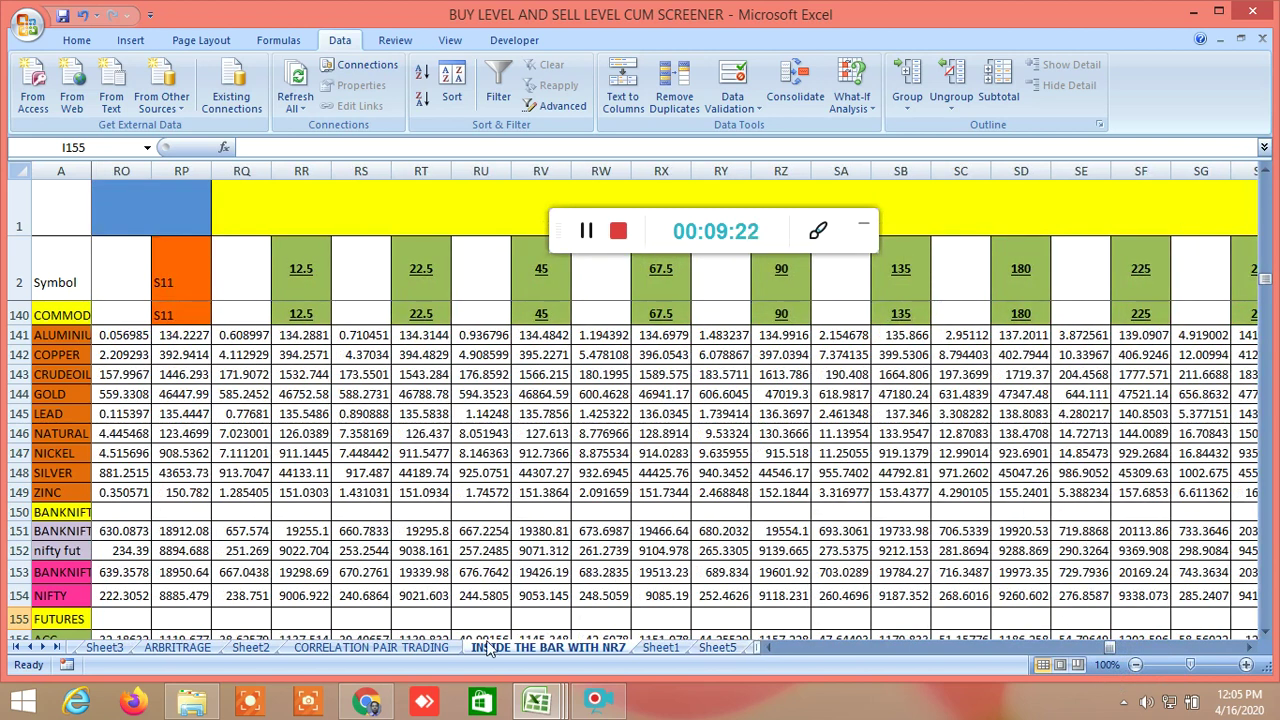
pyautogui.click(307, 598)
pyautogui.click(303, 573)
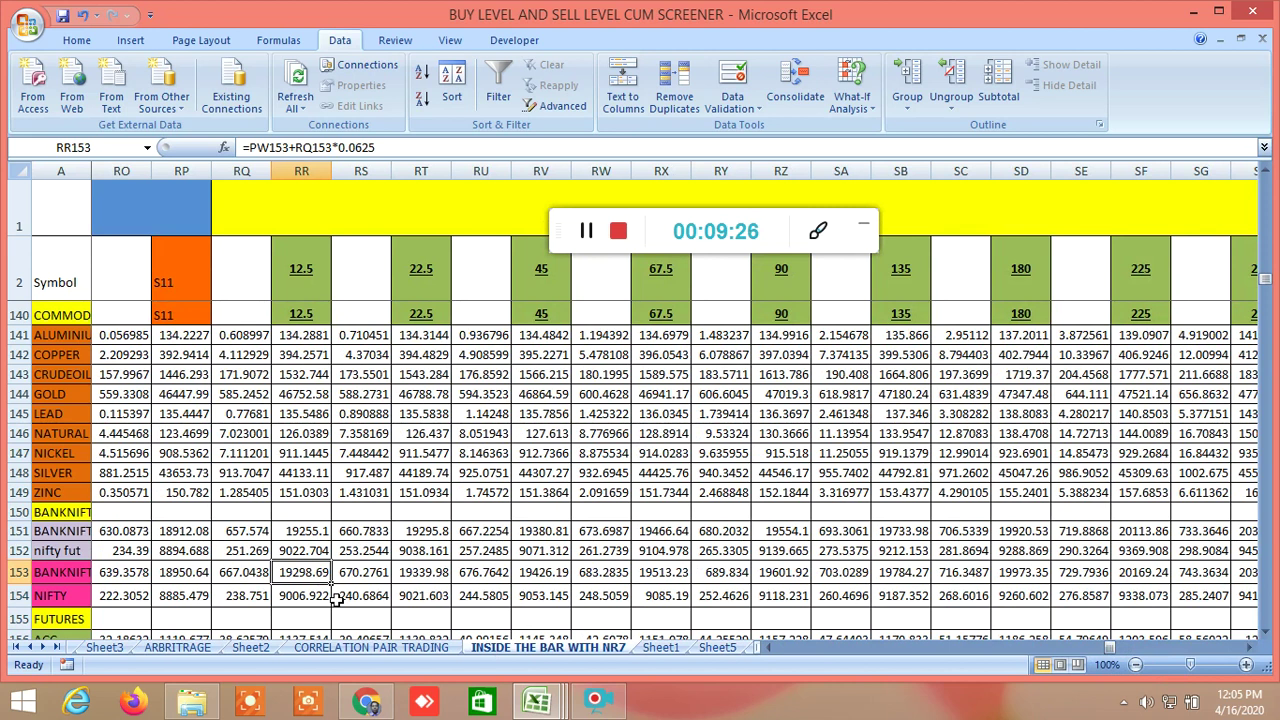
pyautogui.click(310, 620)
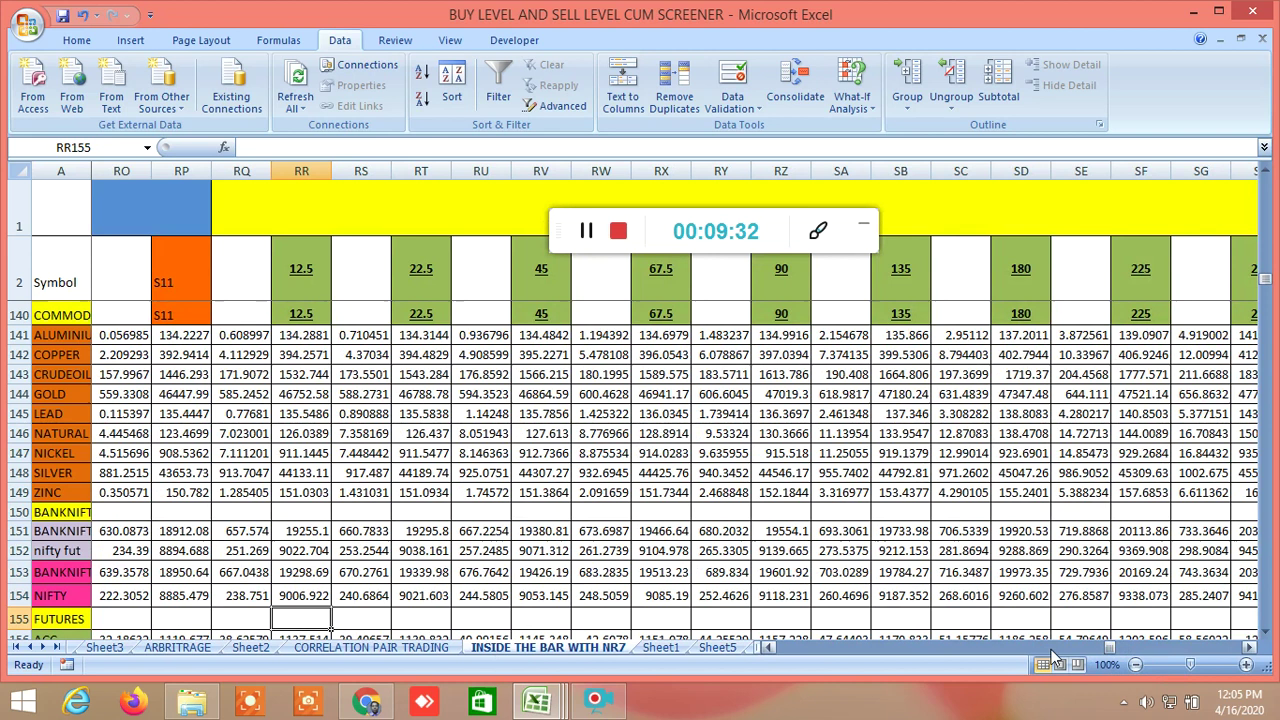
# Step: Examine the BANKNIFTY and NIFTY Gann degree, Fibonacci deviation, Elliott wave and volatility-based sell levels
pyautogui.moveTo(1108, 650); pyautogui.dragTo(1125, 651)
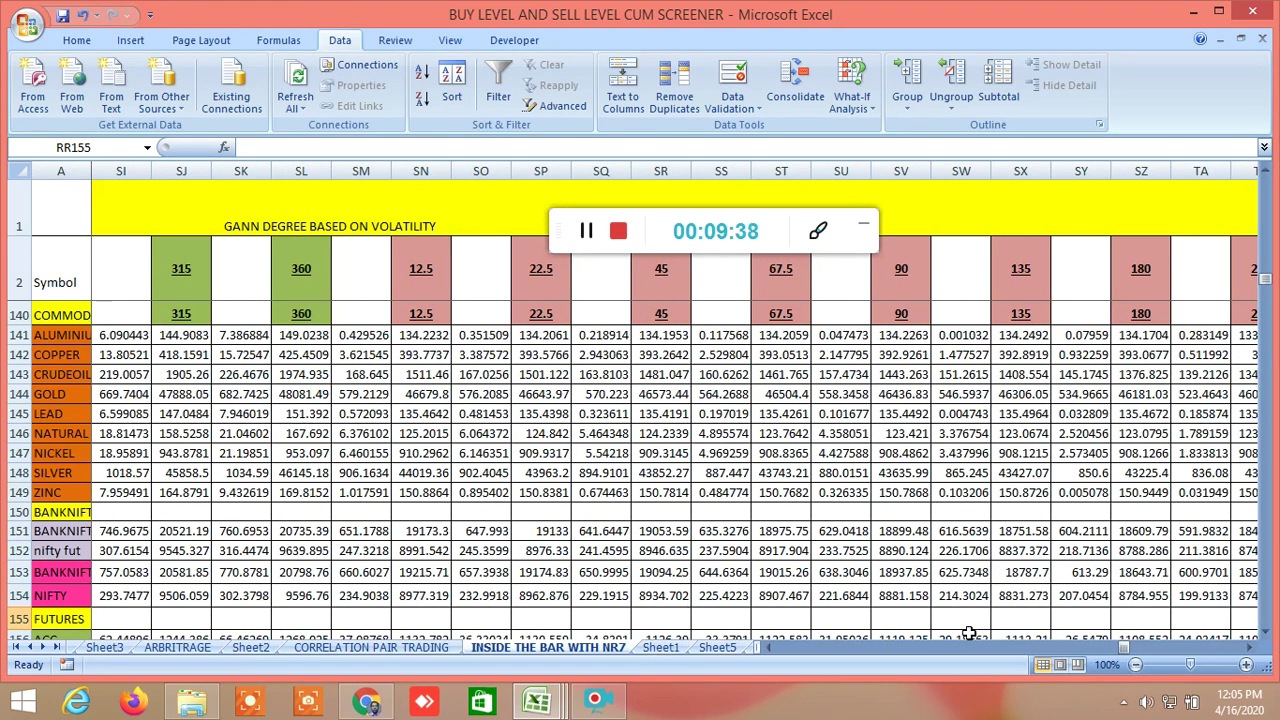
pyautogui.moveTo(1125, 651); pyautogui.dragTo(1213, 652)
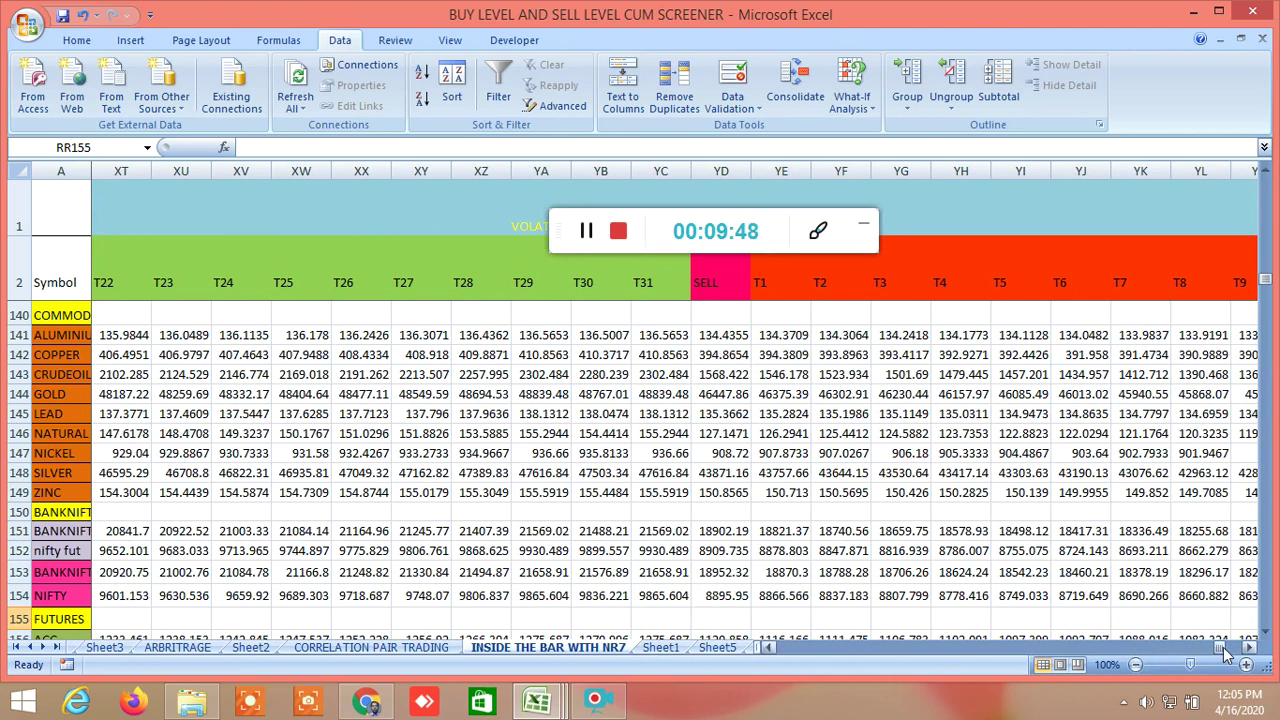
pyautogui.moveTo(1225, 652); pyautogui.dragTo(1140, 678)
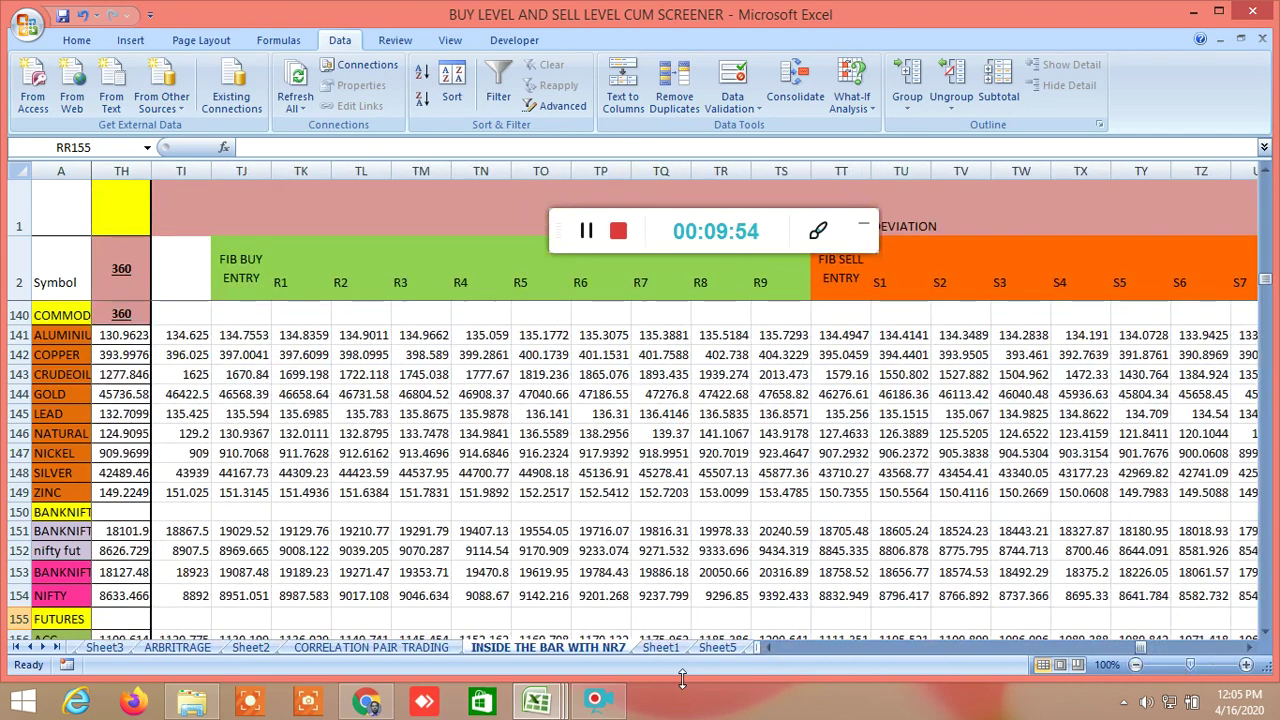
pyautogui.moveTo(1250, 652); pyautogui.dragTo(1249, 654)
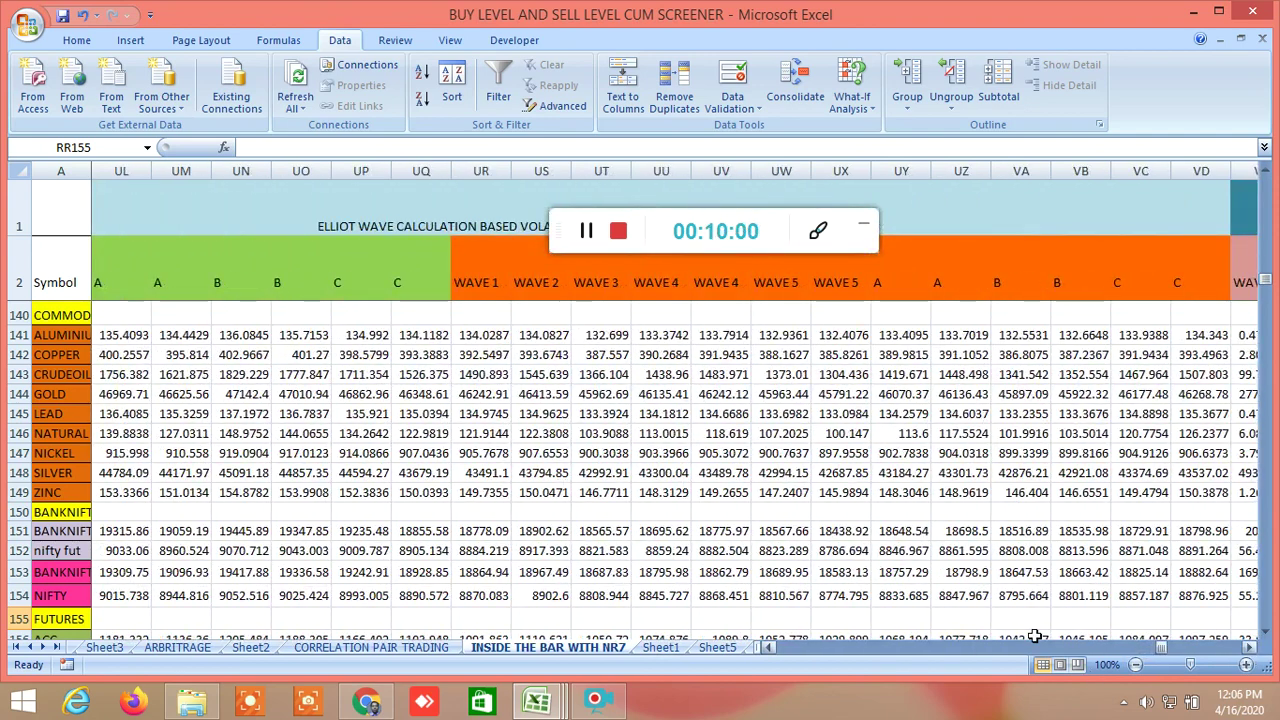
pyautogui.moveTo(1170, 652); pyautogui.dragTo(1112, 662)
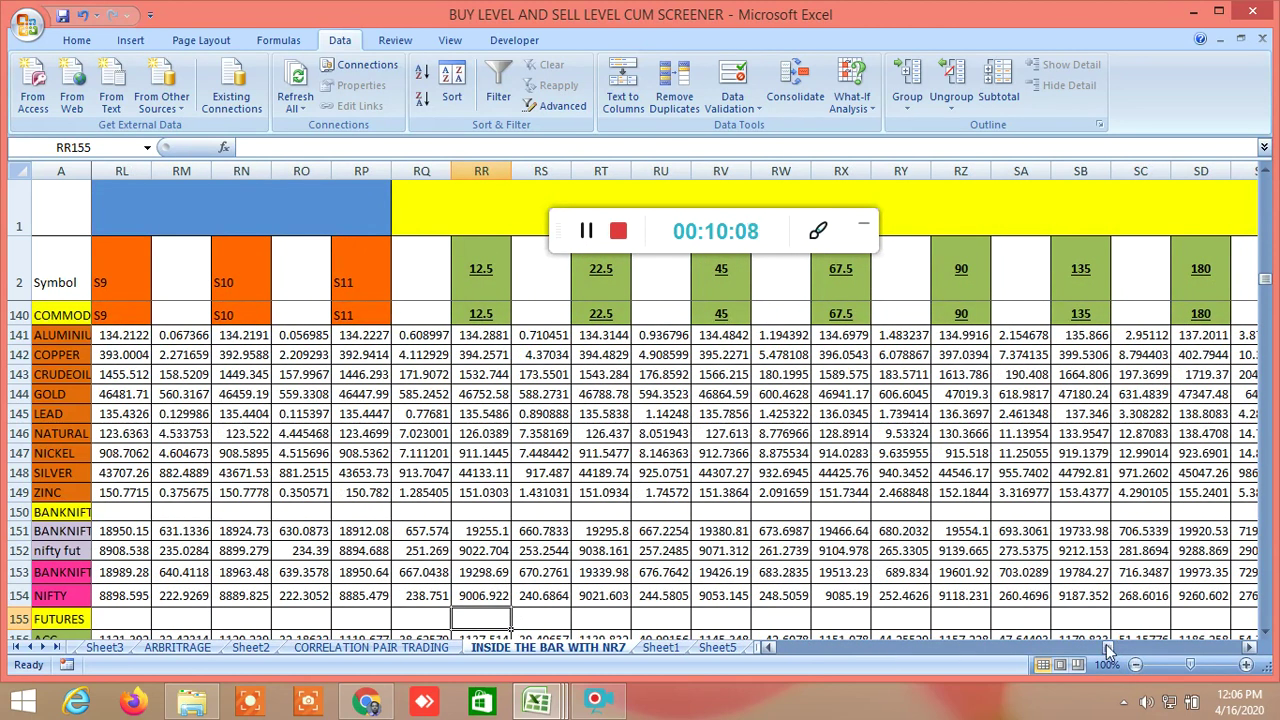
pyautogui.moveTo(1108, 651); pyautogui.dragTo(1219, 654)
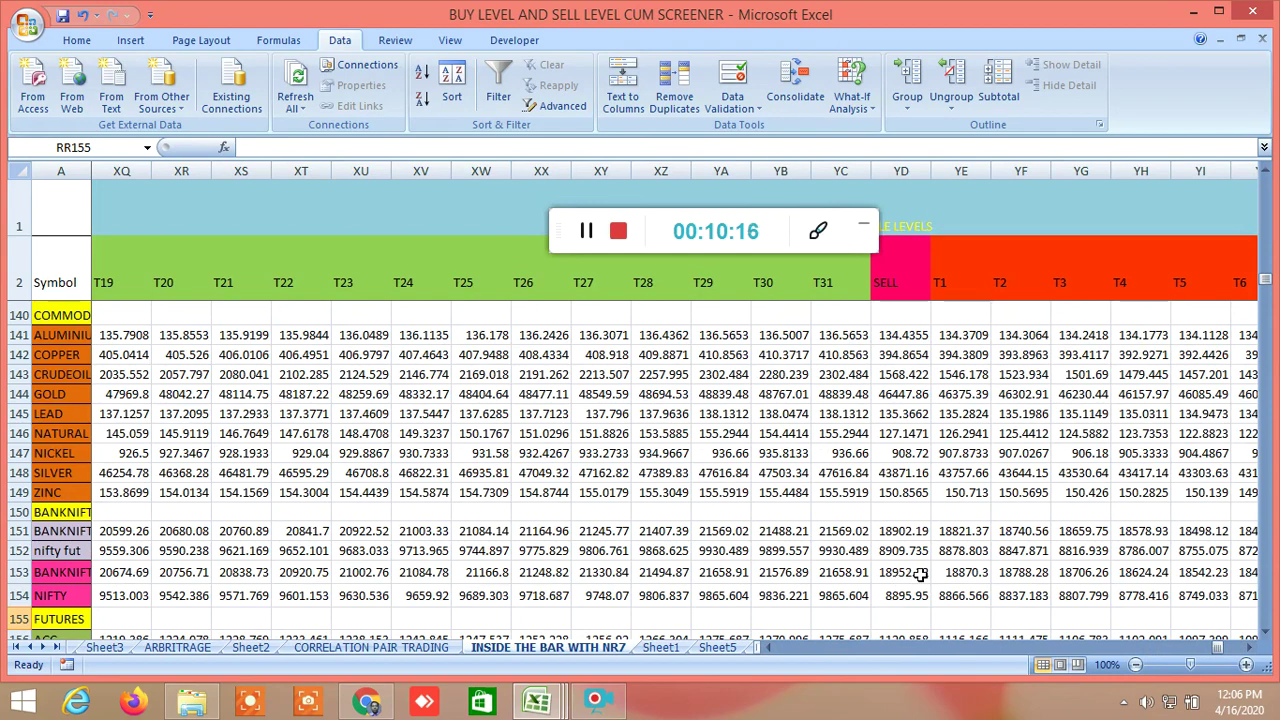
# Step: Switch to Chrome, review the BANKNIFTY APR FUT chart in Kite, and open the NIFTY APR FUT chart
pyautogui.click(368, 702)
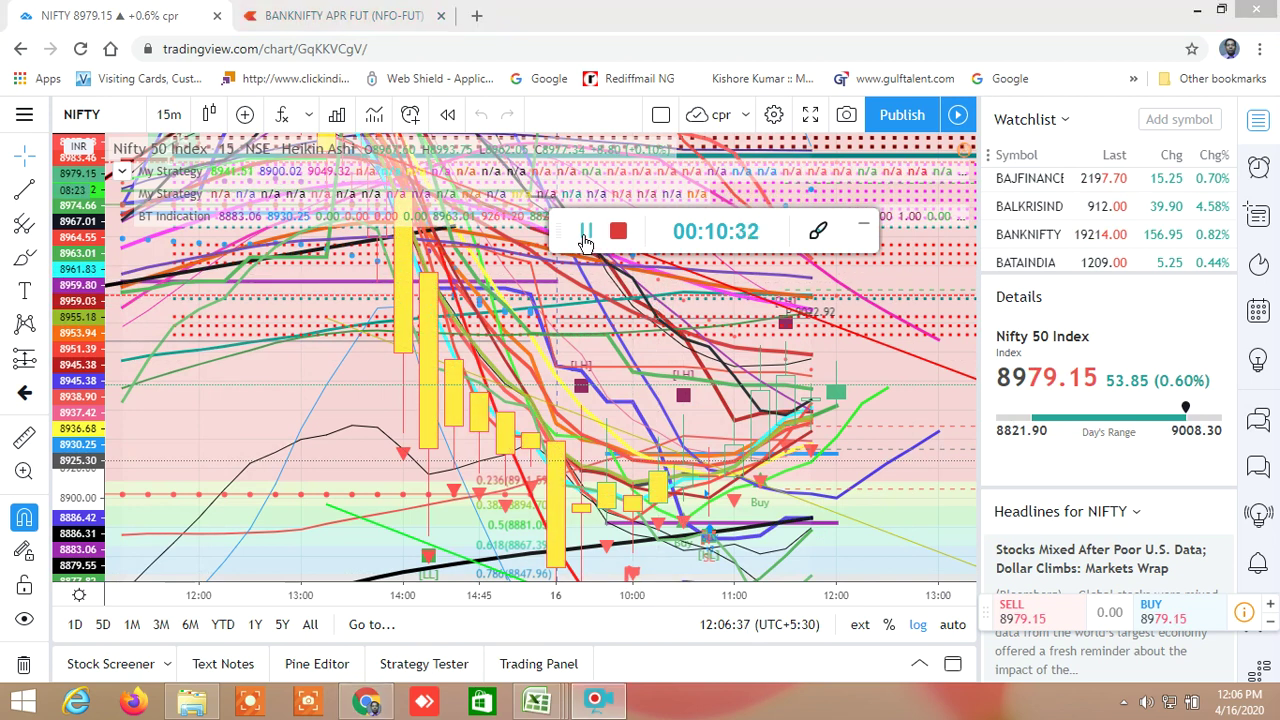
pyautogui.hotkey('ctrl', 'Tab')
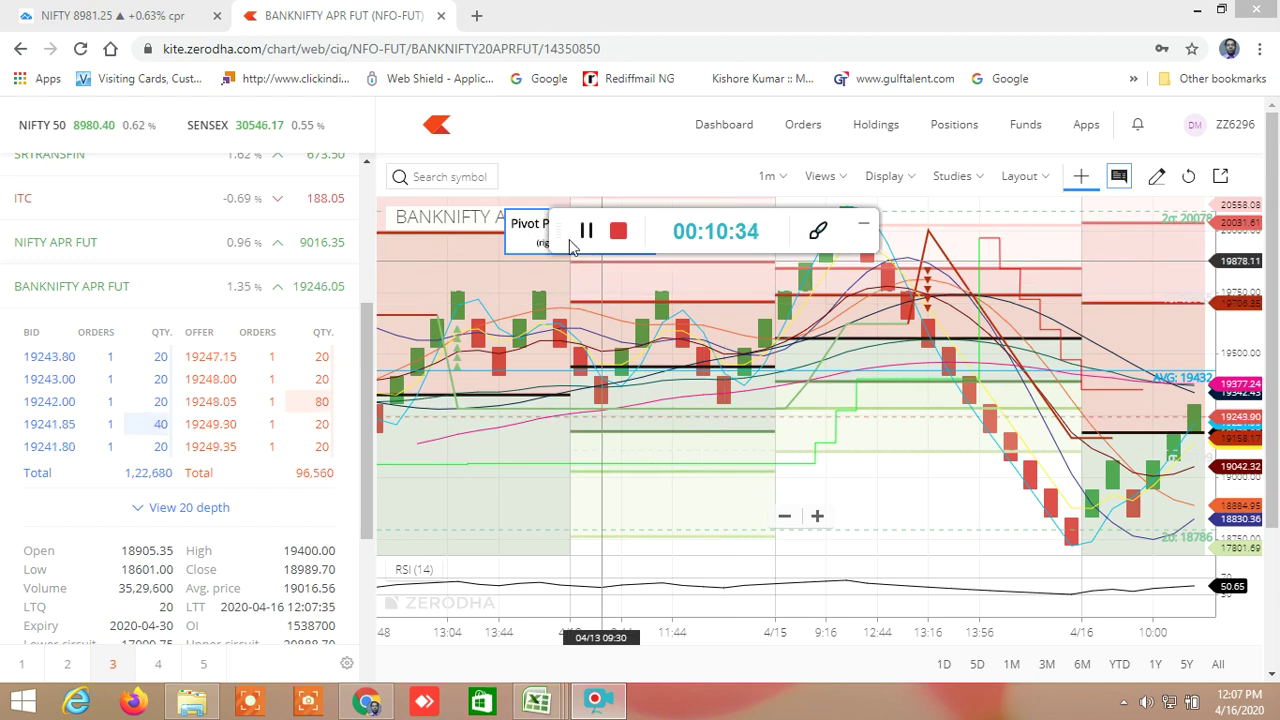
pyautogui.moveTo(555, 236); pyautogui.dragTo(28, 475)
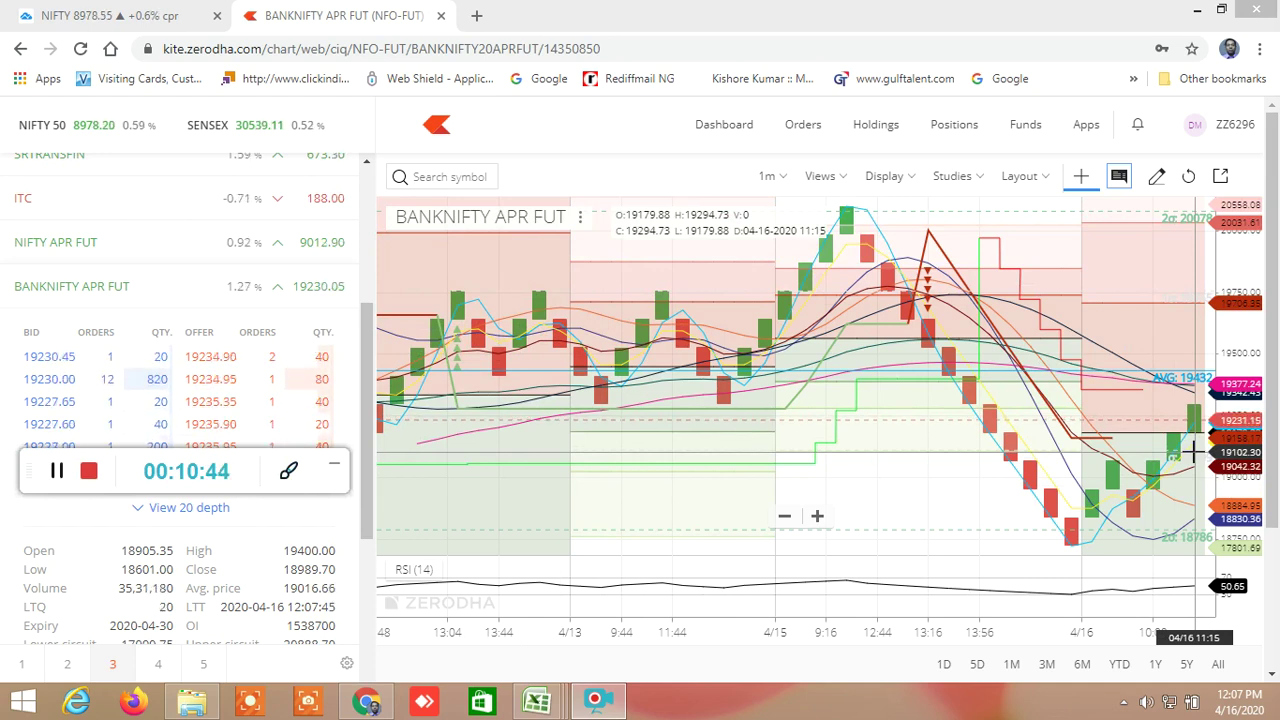
pyautogui.click(243, 249)
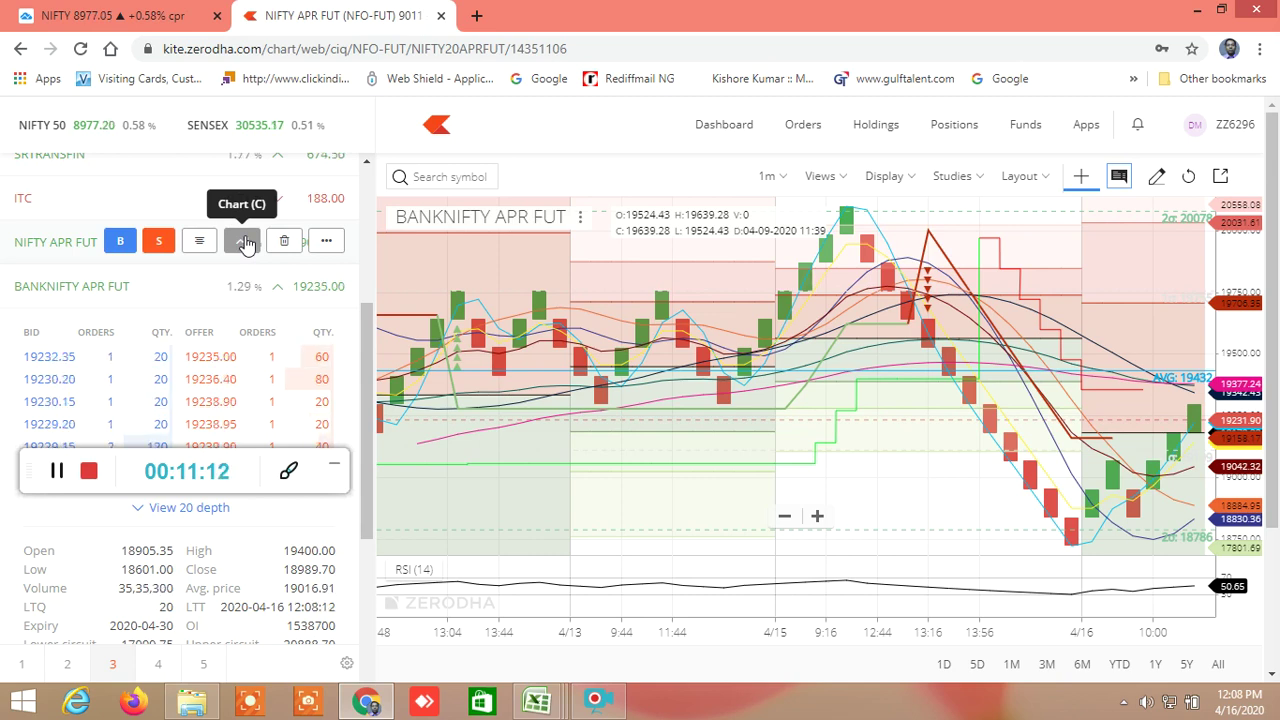
pyautogui.click(246, 244)
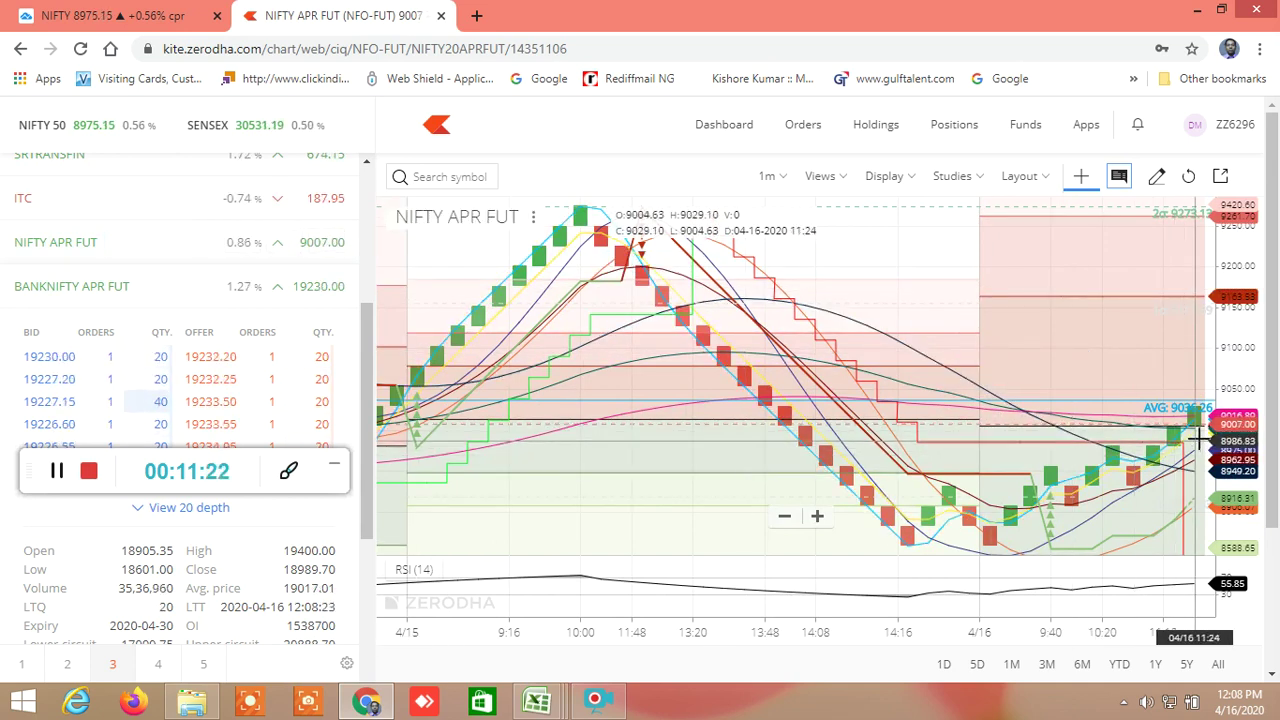
# Step: Review the NIFTY APR FUT chart with the saved views SIMPLESOUL and HAPPY SOUL
pyautogui.click(838, 185)
pyautogui.scroll(-1, 884, 484)
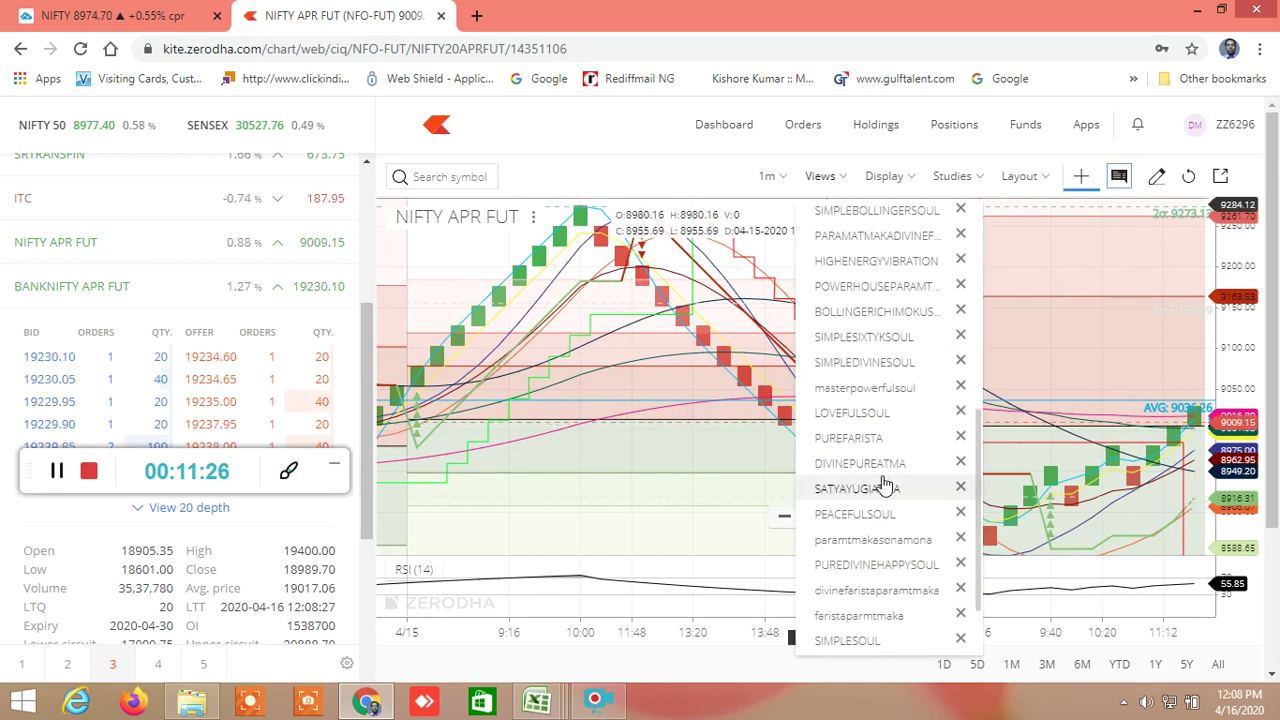
pyautogui.scroll(-2, 884, 484)
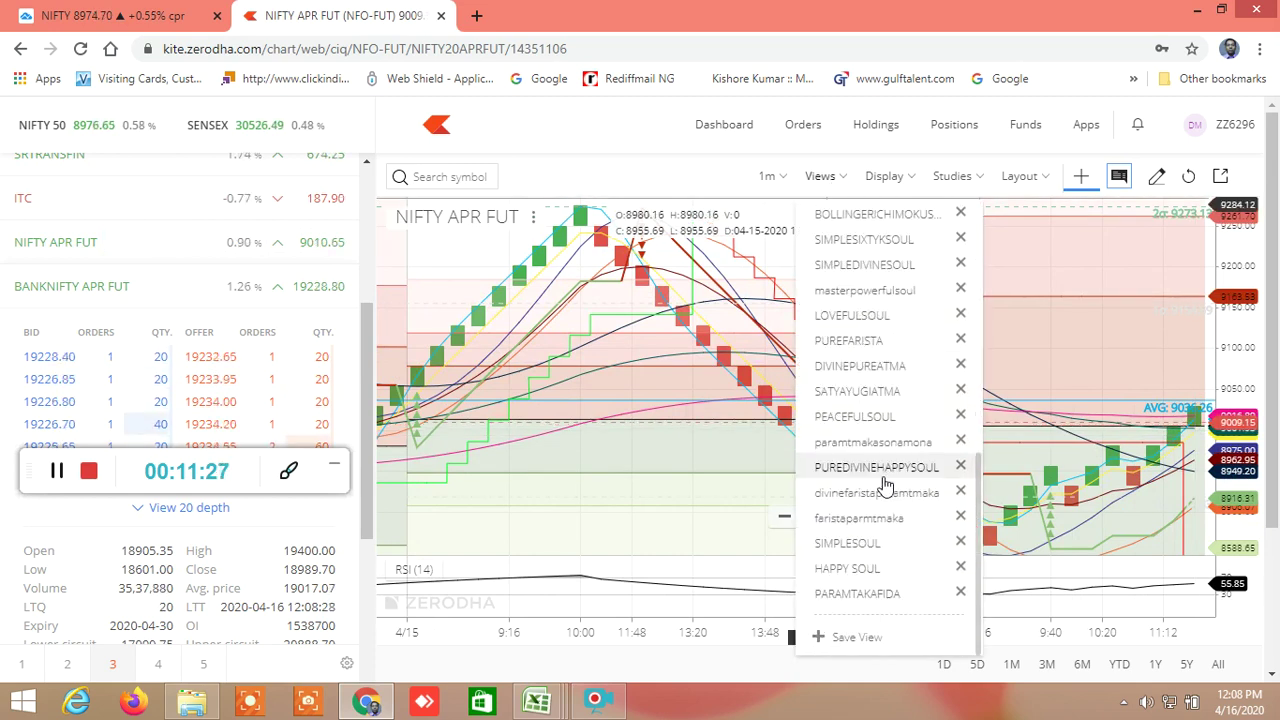
pyautogui.click(847, 543)
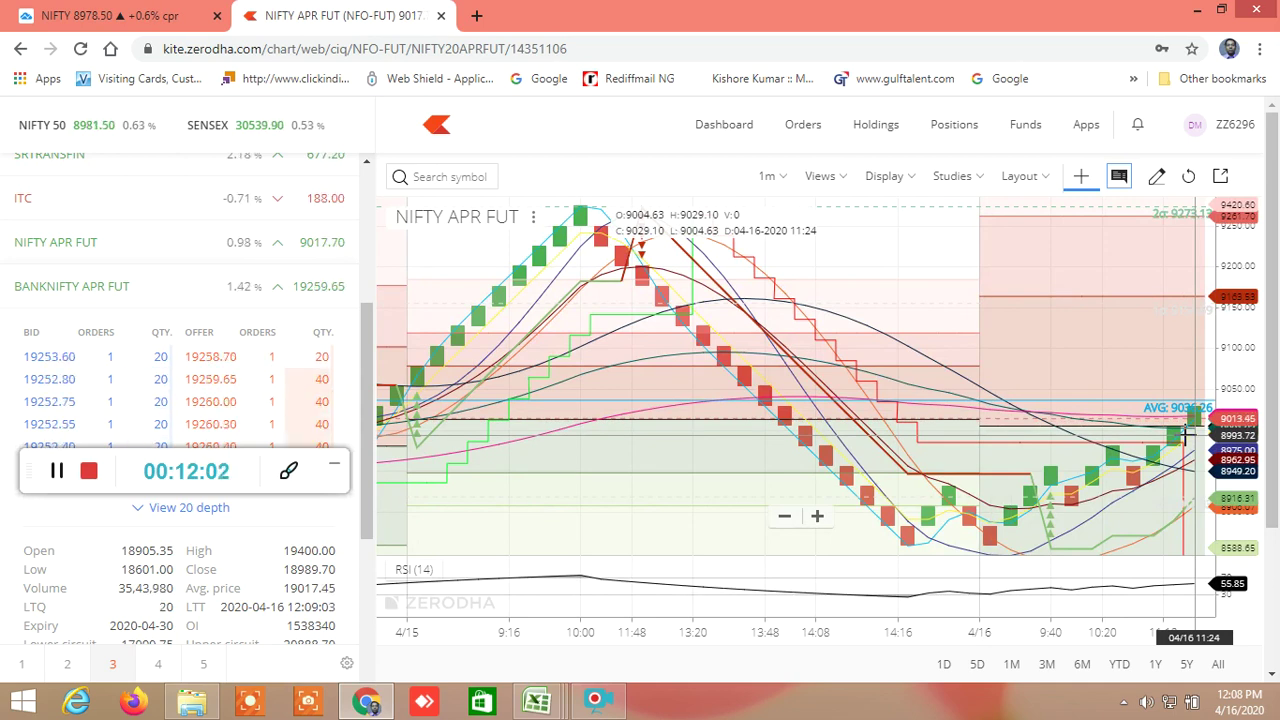
pyautogui.click(840, 180)
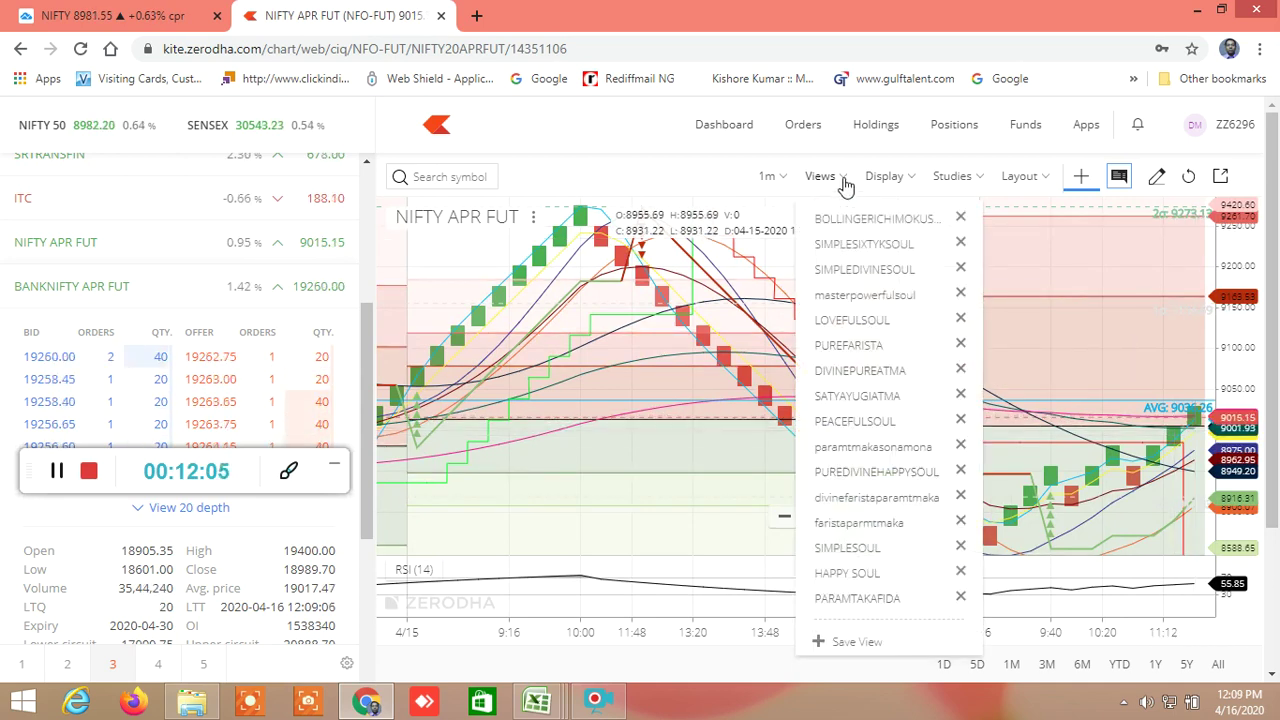
pyautogui.click(855, 576)
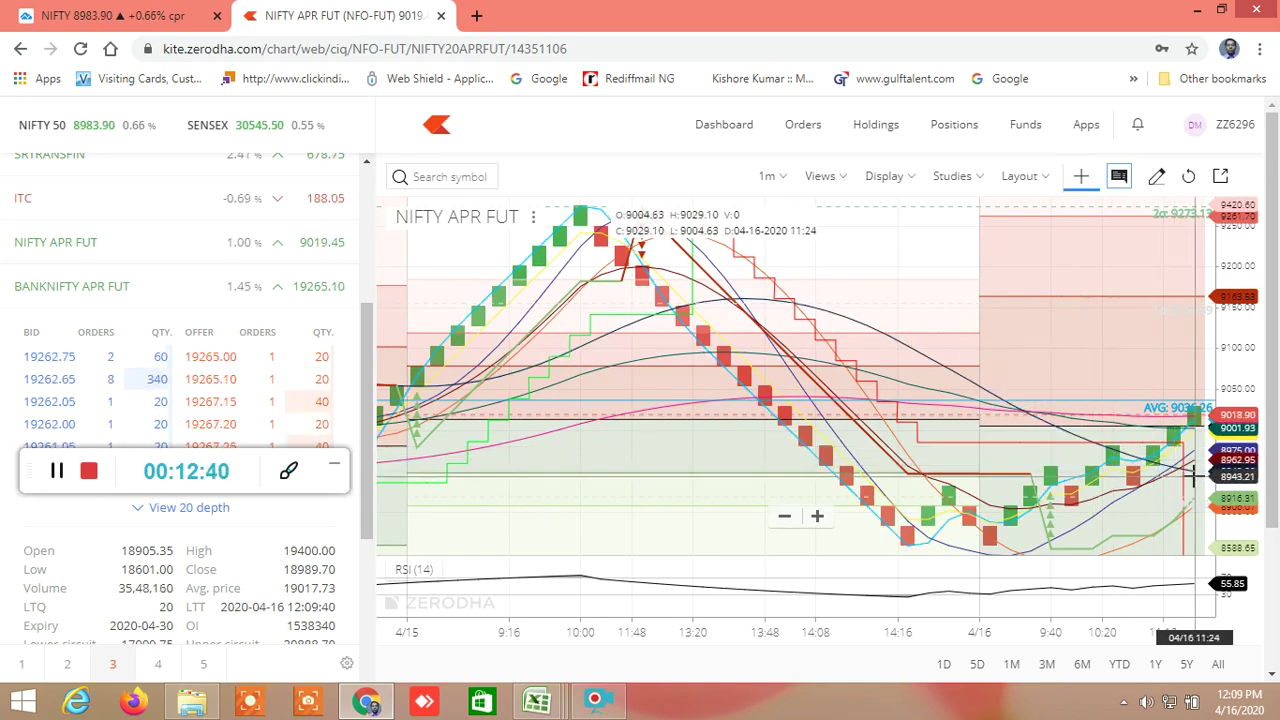
pyautogui.moveTo(540, 706)
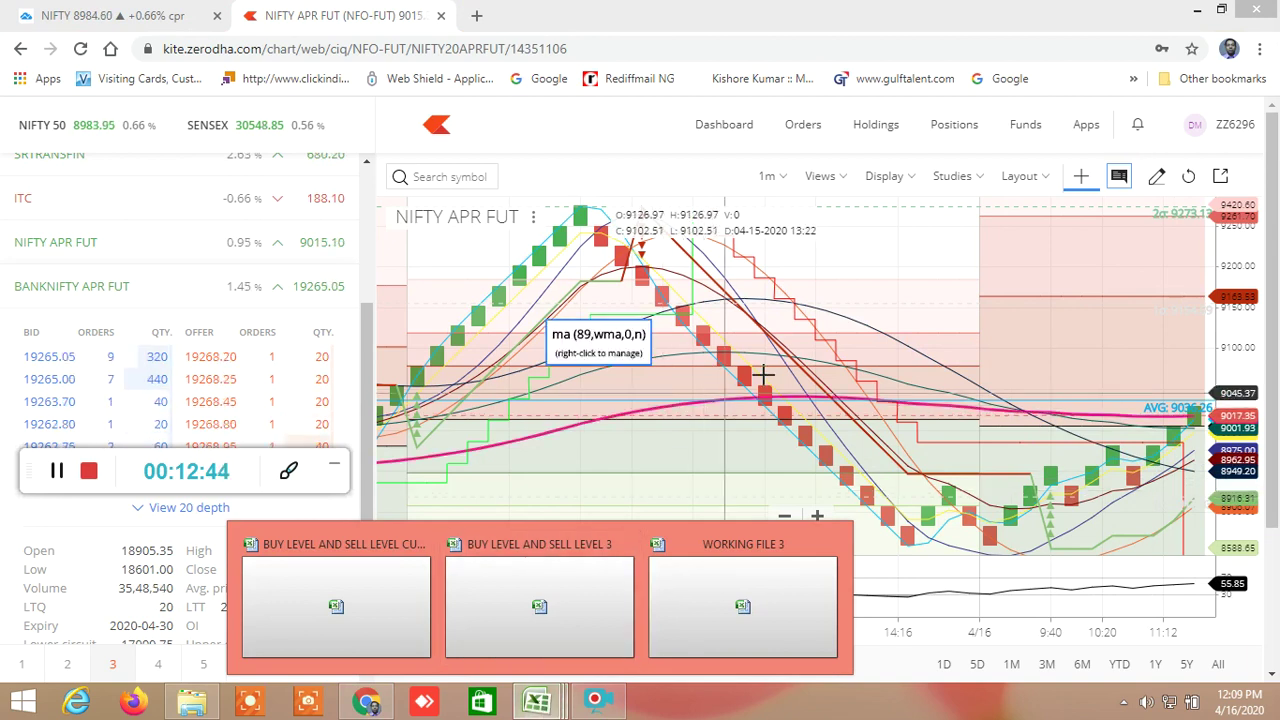
pyautogui.click(840, 177)
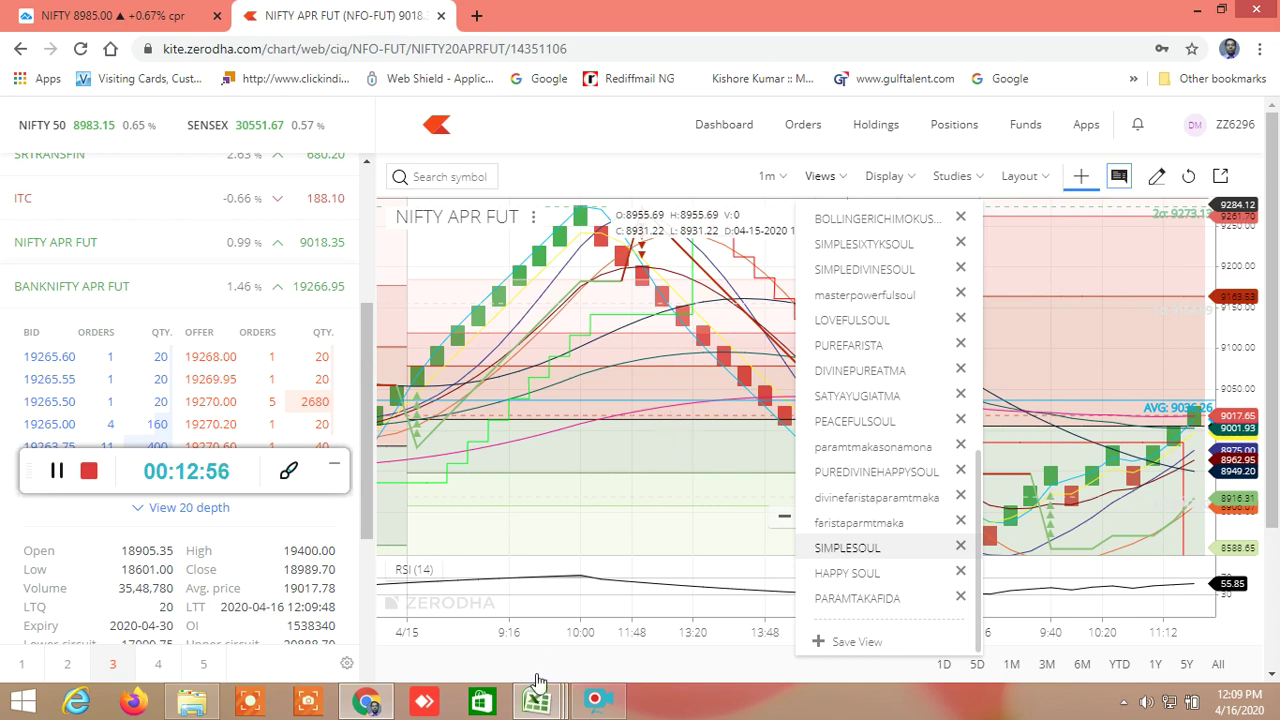
# Step: Switch back to the screener workbook in Excel and review the BANKNIFTY and NIFTY levels from 12.5 to 180 degrees
pyautogui.moveTo(540, 706)
pyautogui.click(389, 640)
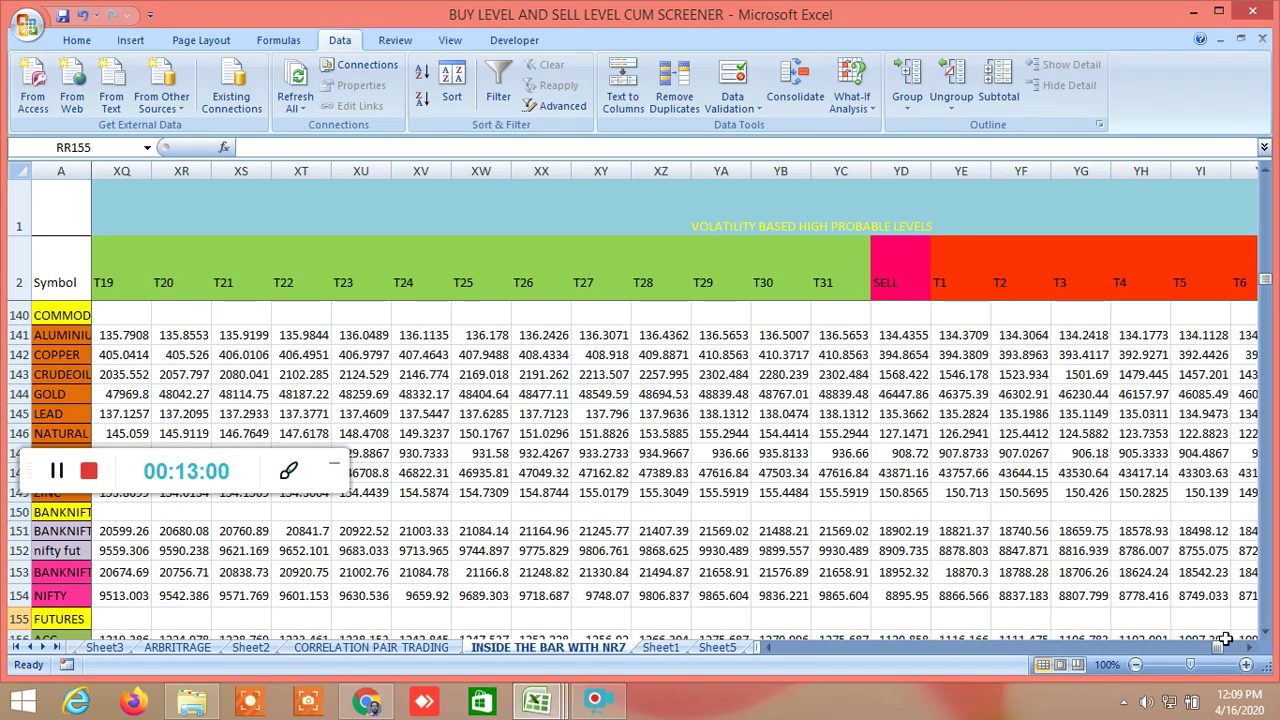
pyautogui.moveTo(1218, 651); pyautogui.dragTo(1088, 676)
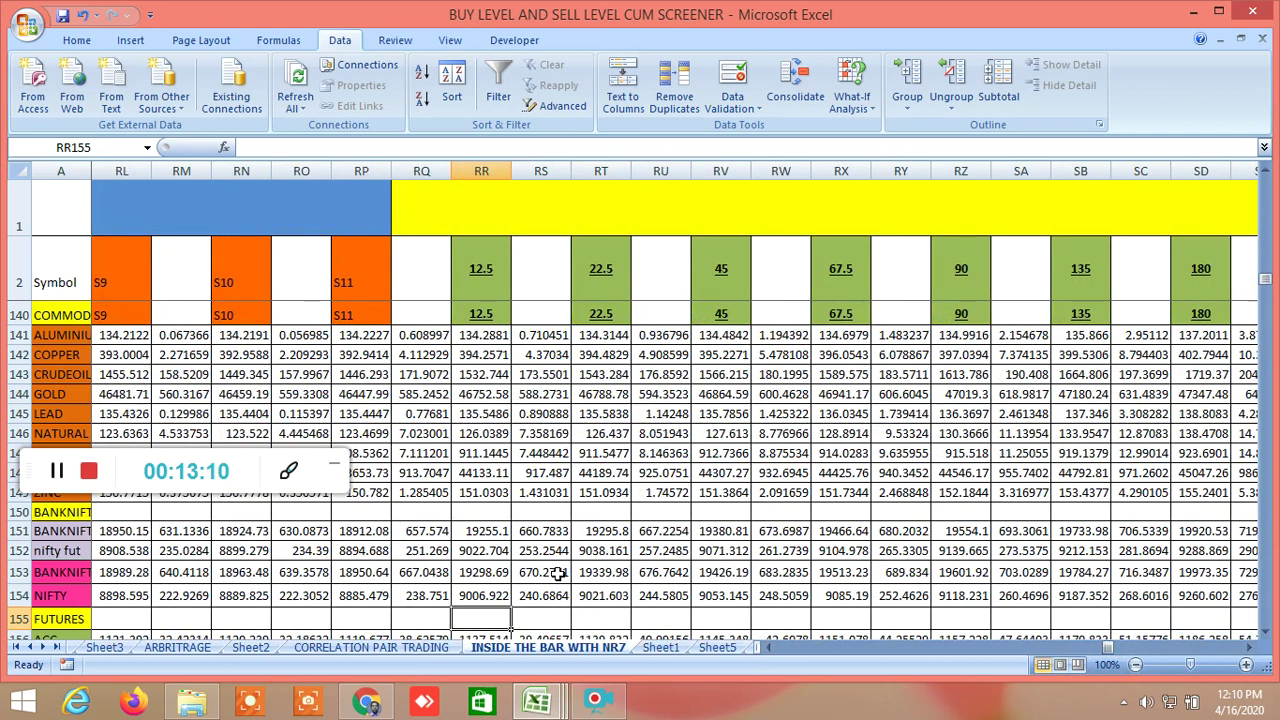
# Step: Compare the 12.5-degree nifty fut and BANKNIFTY levels in the Excel screener with the live futures quotes in Kite in Chrome
pyautogui.click(481, 553)
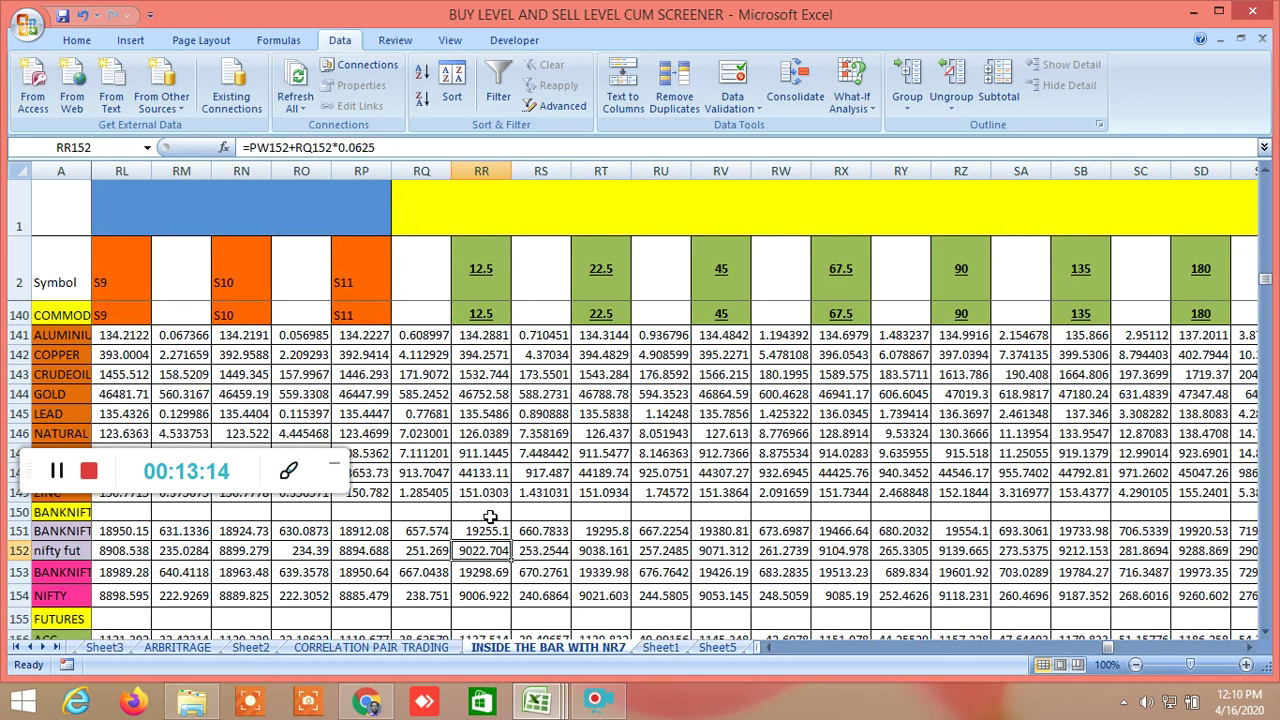
pyautogui.click(488, 512)
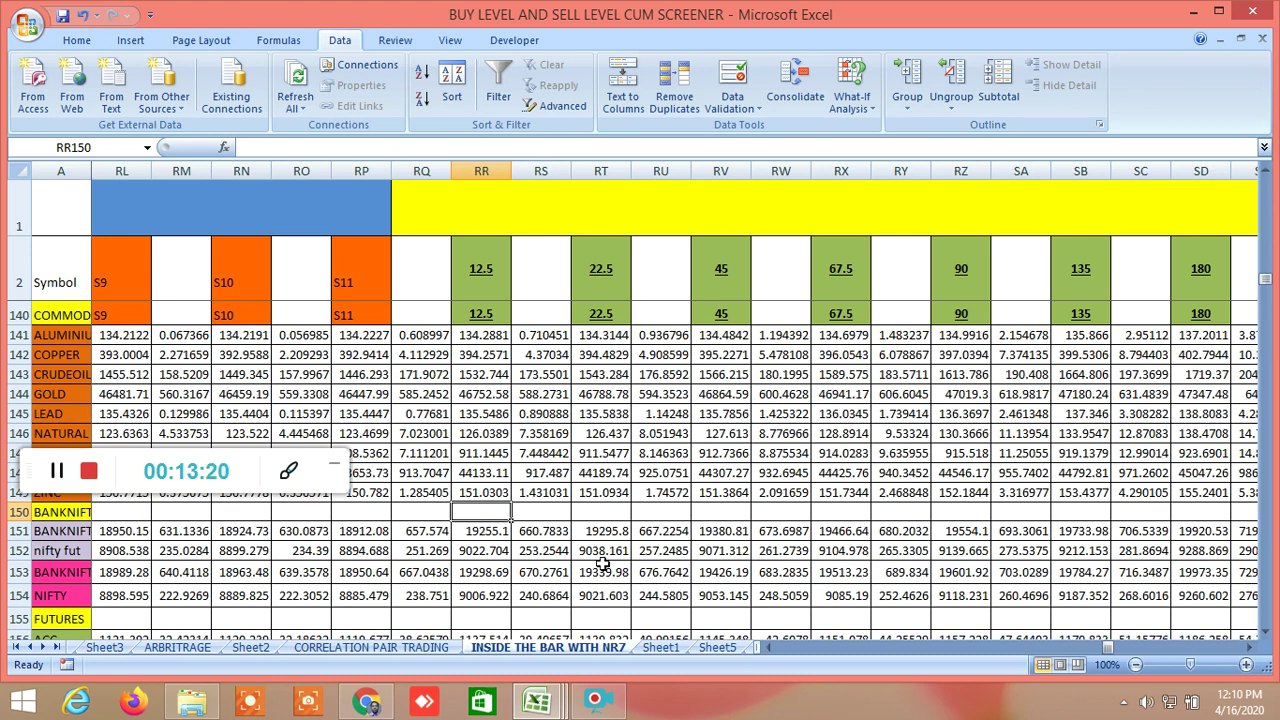
pyautogui.click(390, 697)
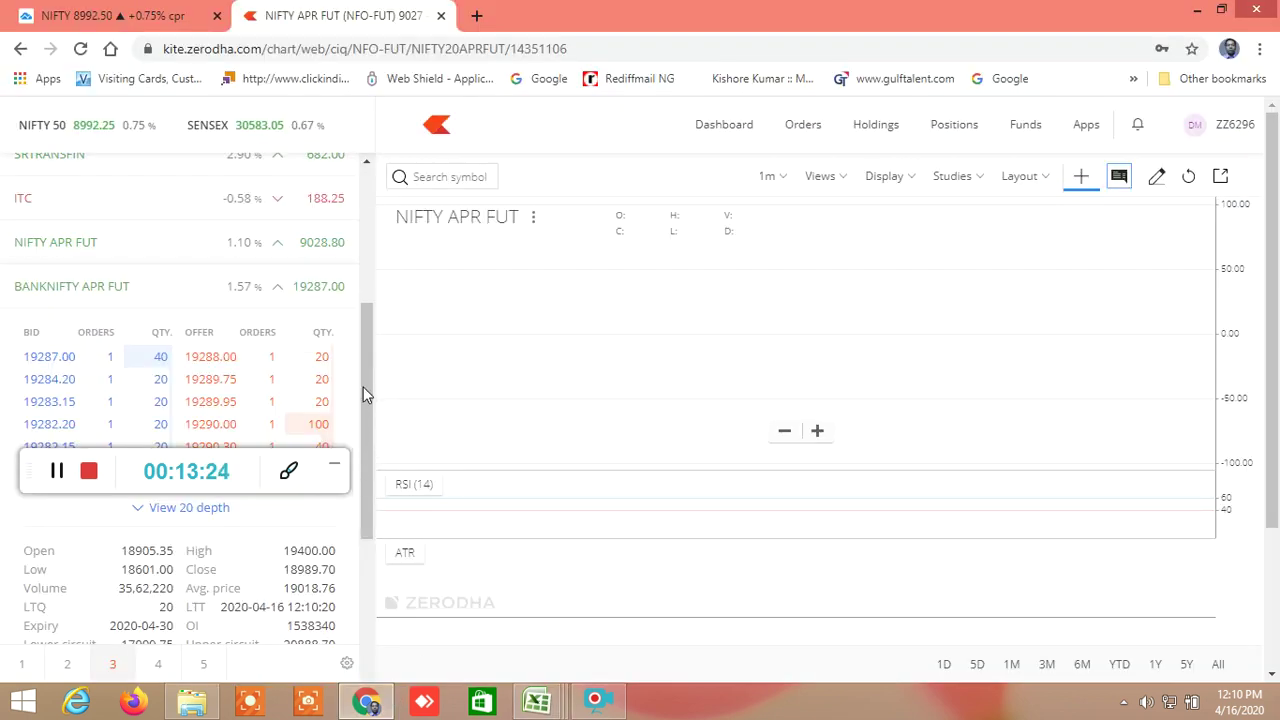
pyautogui.moveTo(272, 254)
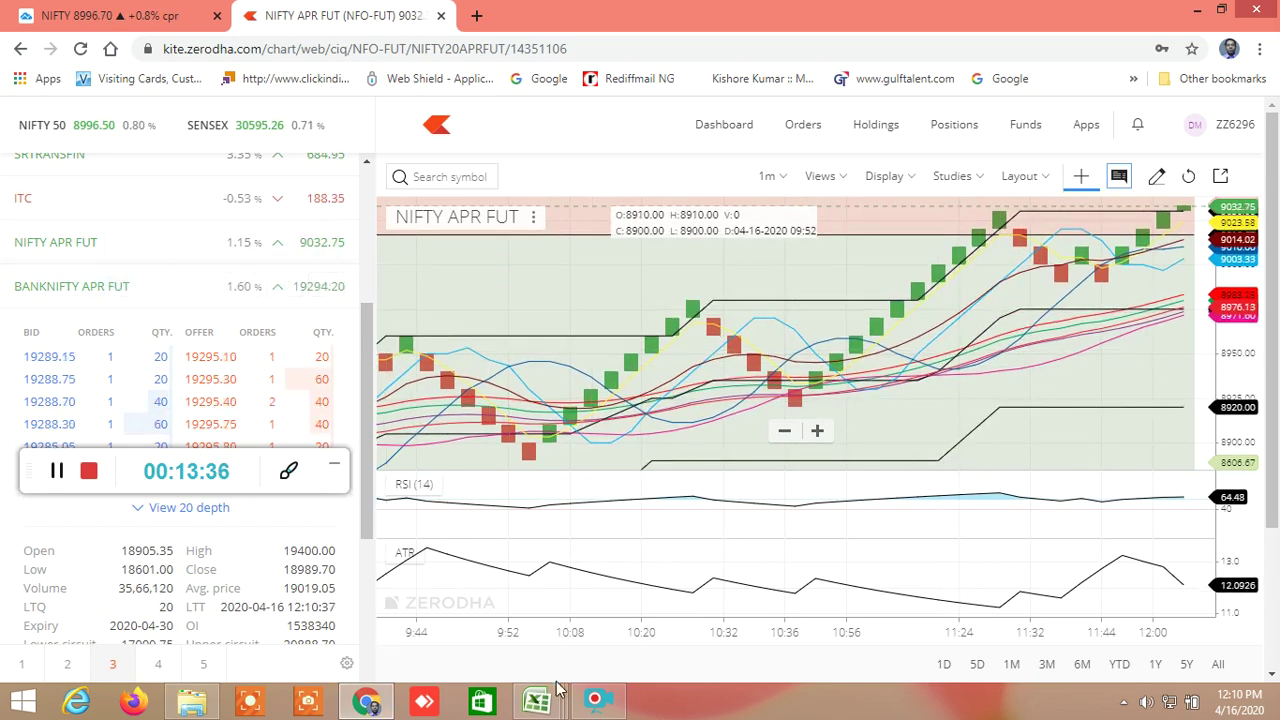
pyautogui.moveTo(537, 700)
pyautogui.click(367, 609)
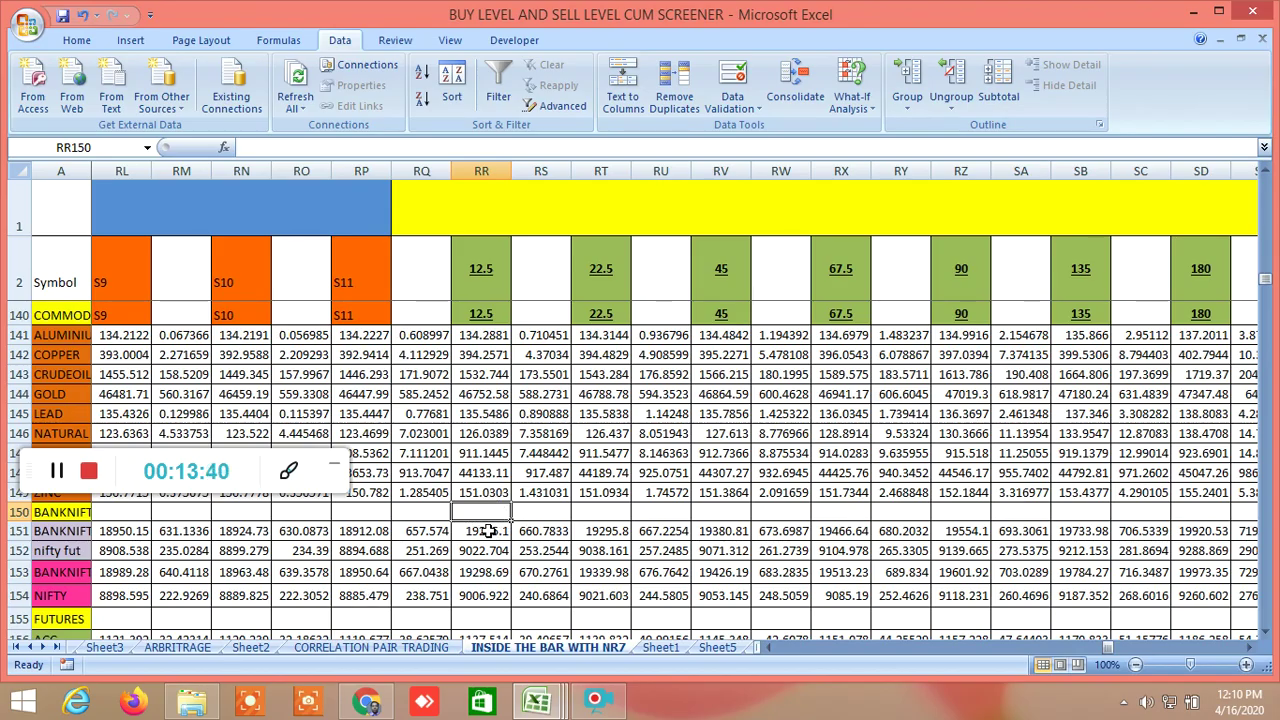
pyautogui.click(367, 702)
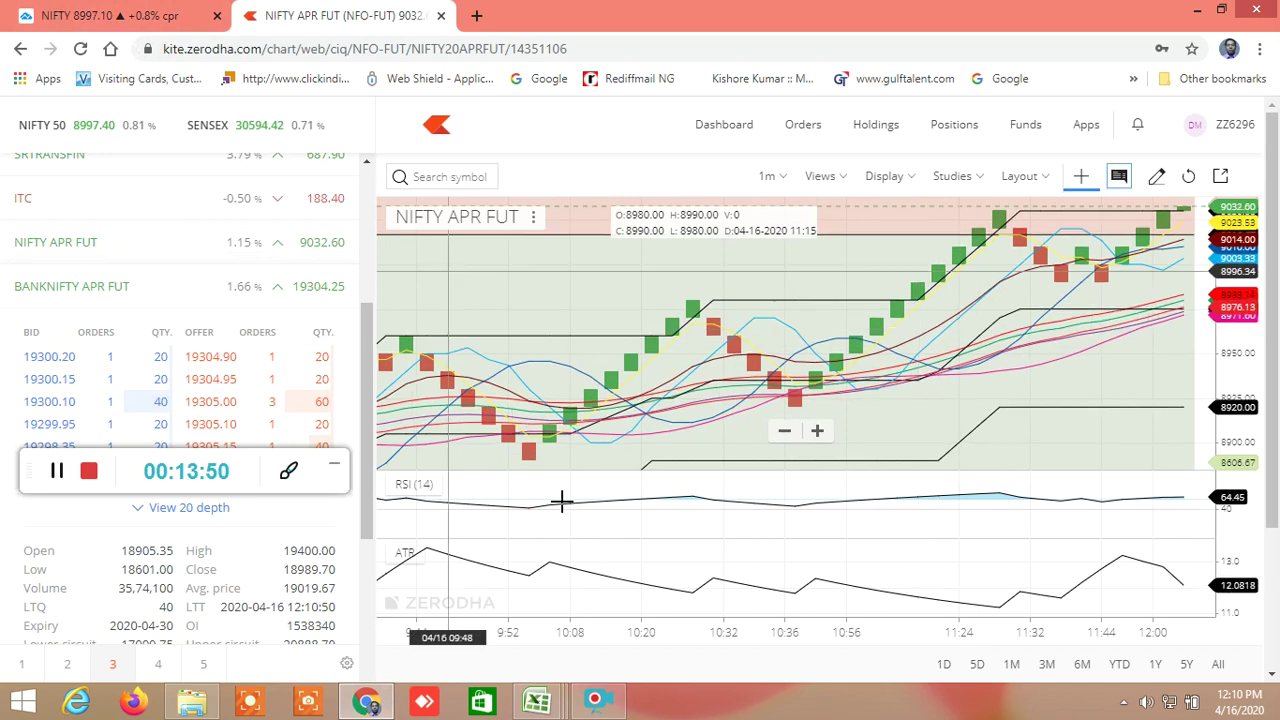
# Step: Recheck the 12.5-degree spot index levels in the Excel screener, and open the NIFTY chart in TradingView in Chrome
pyautogui.moveTo(520, 690)
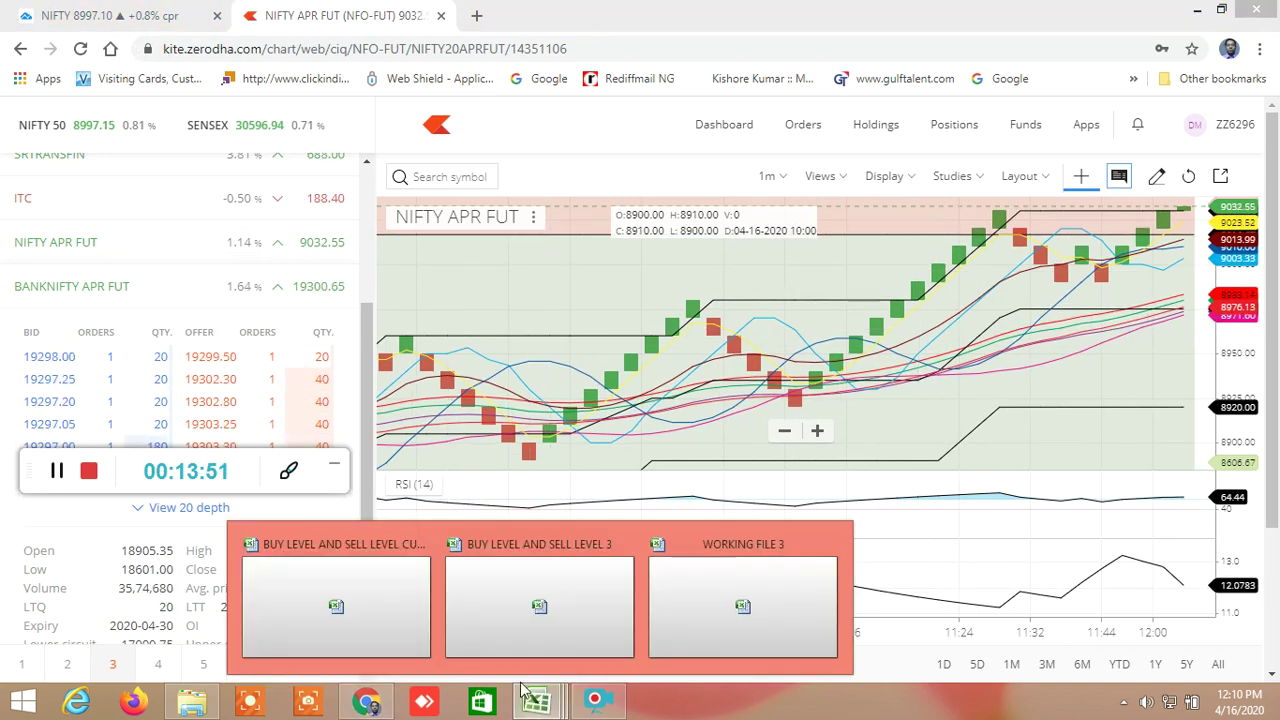
pyautogui.click(394, 621)
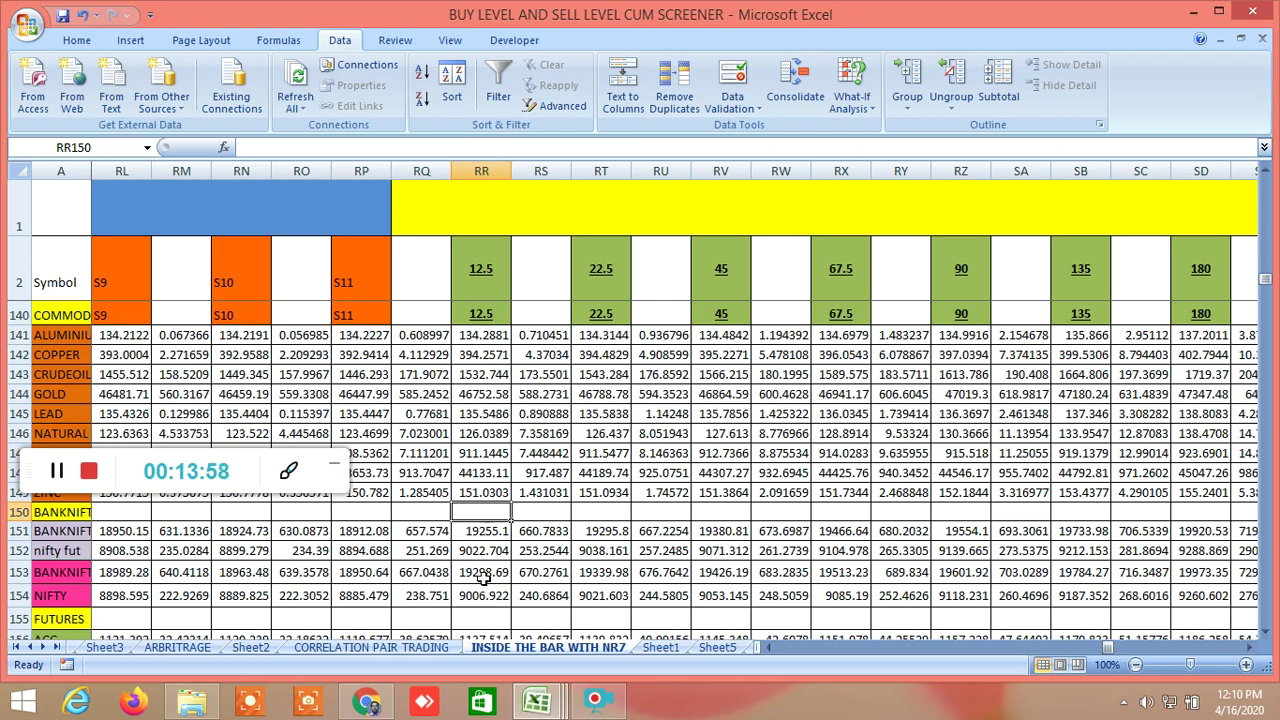
pyautogui.click(366, 700)
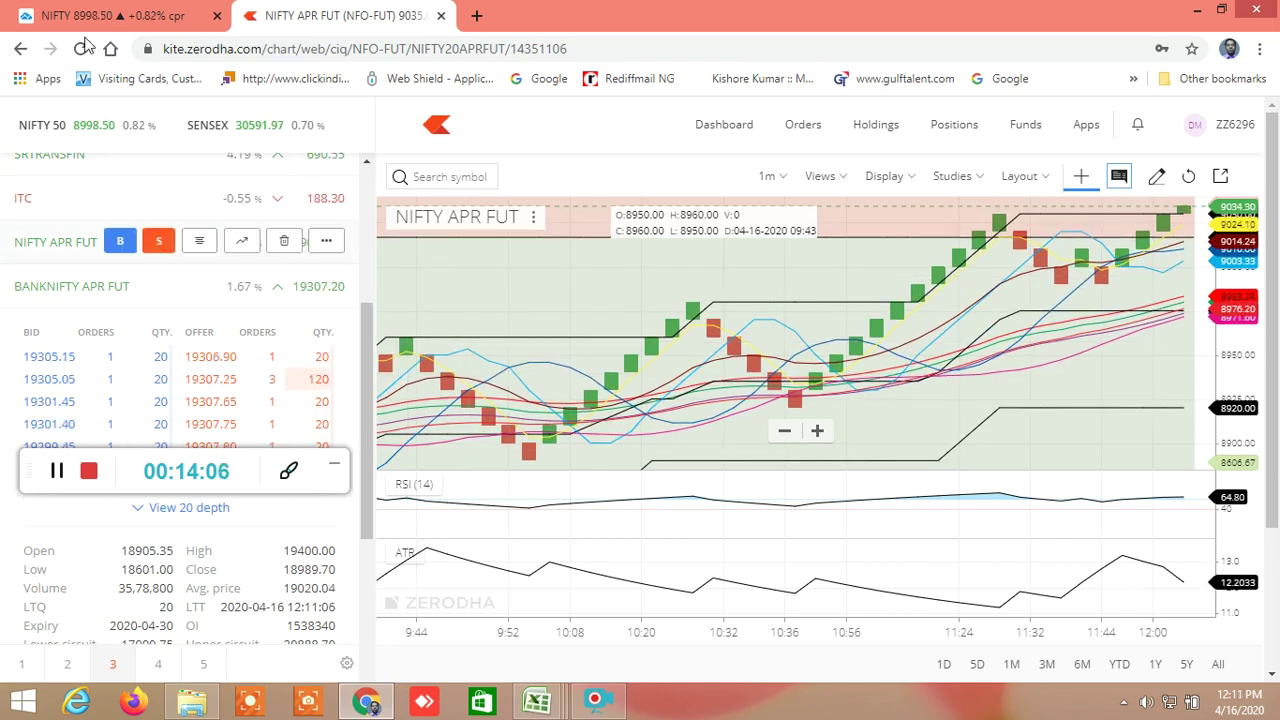
pyautogui.click(107, 18)
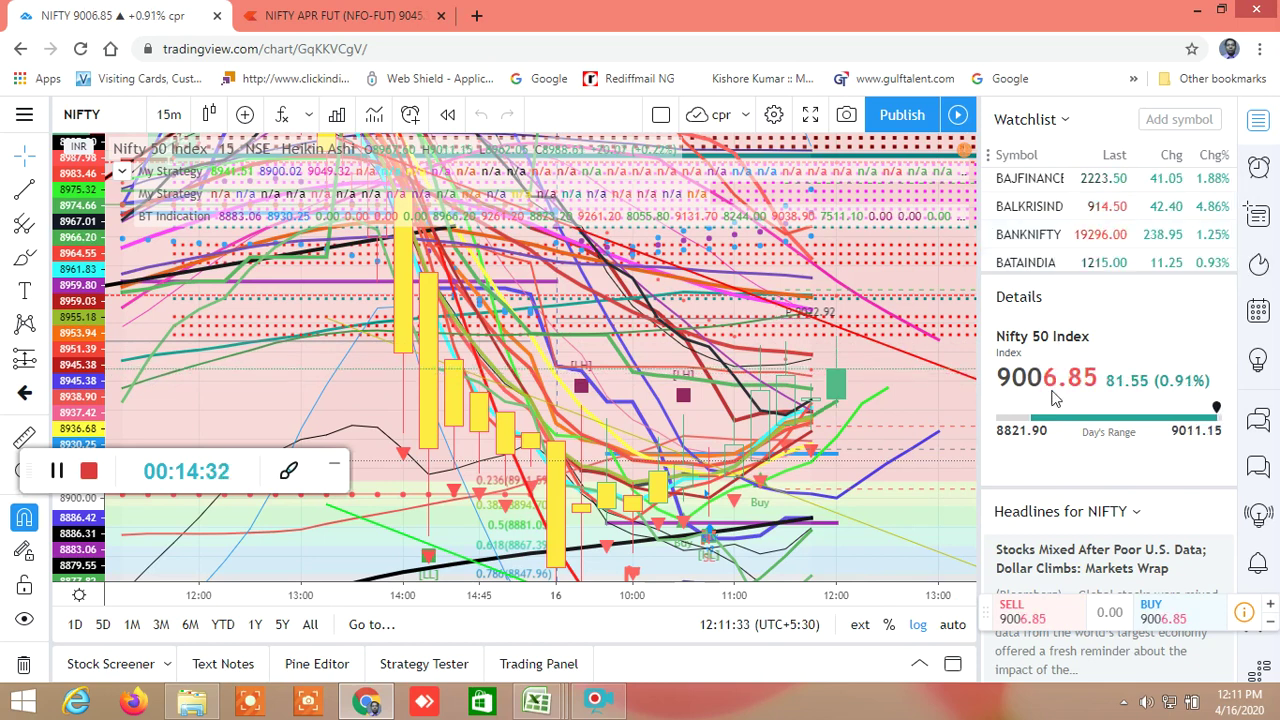
# Step: Switch to the Excel screener to reread the nifty fut 12.5-degree level, and return to Chrome for the NIFTY APR FUT chart in Kite
pyautogui.moveTo(537, 702)
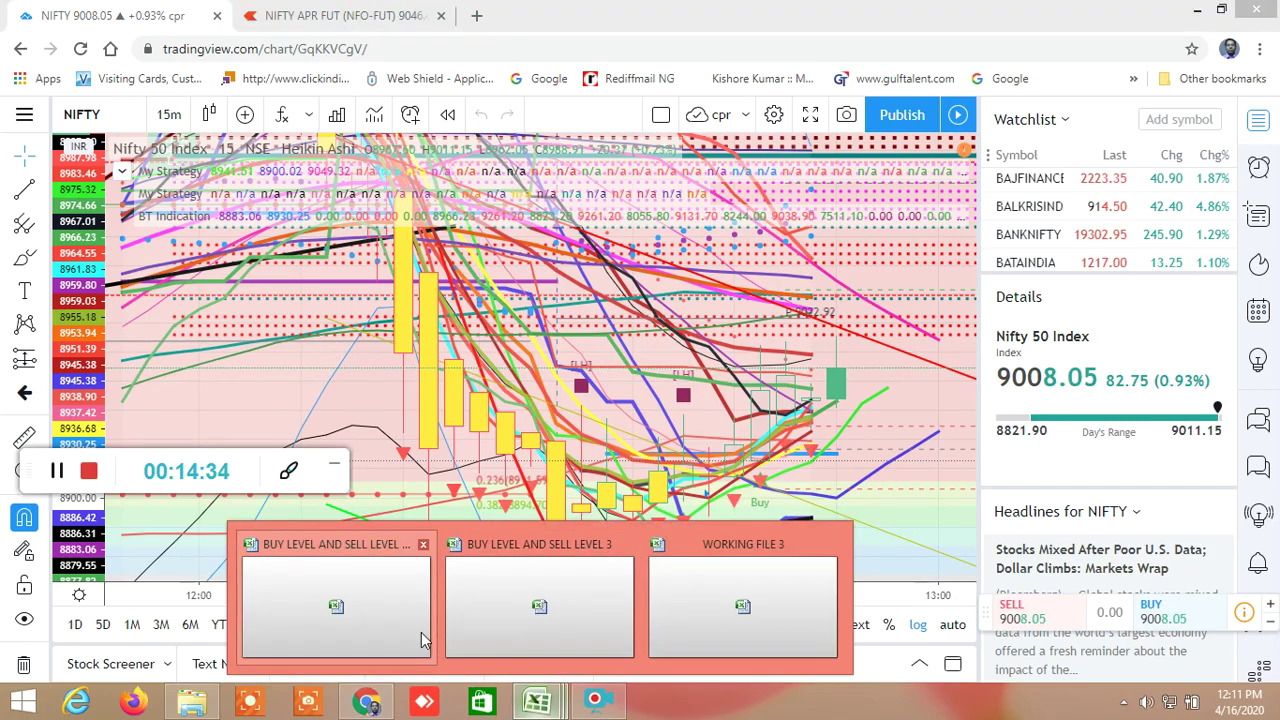
pyautogui.click(393, 632)
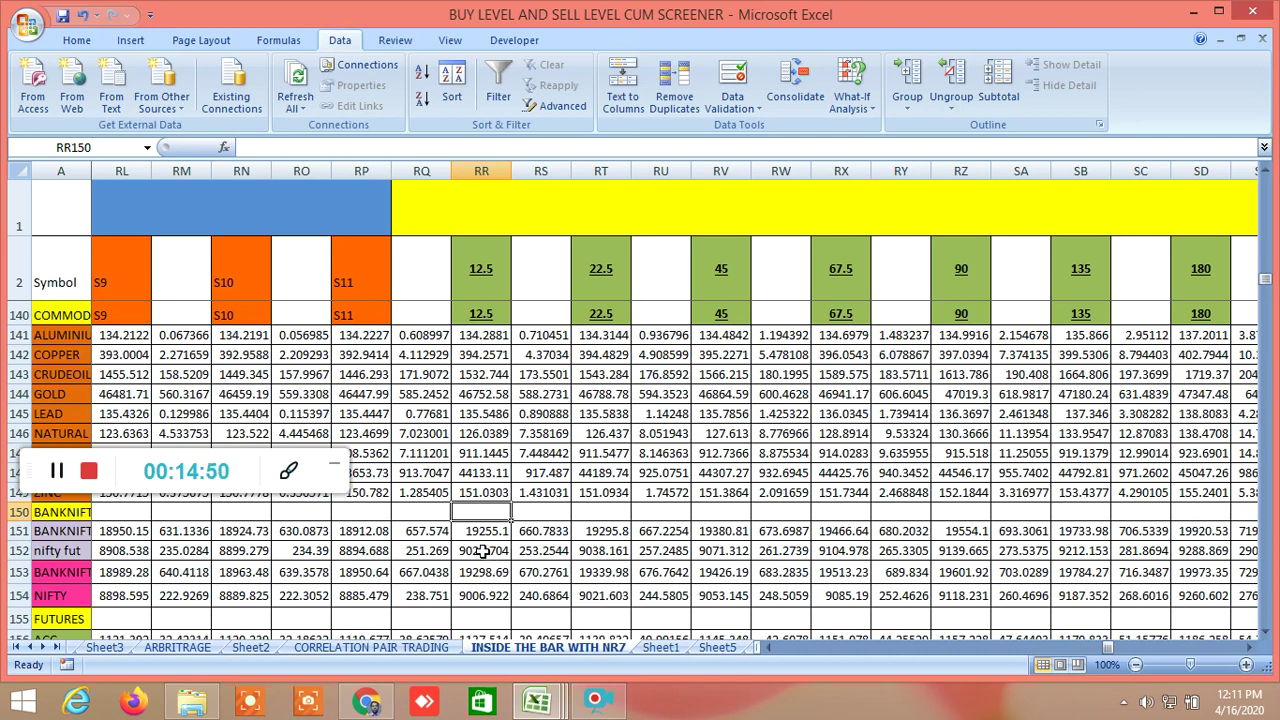
pyautogui.click(385, 702)
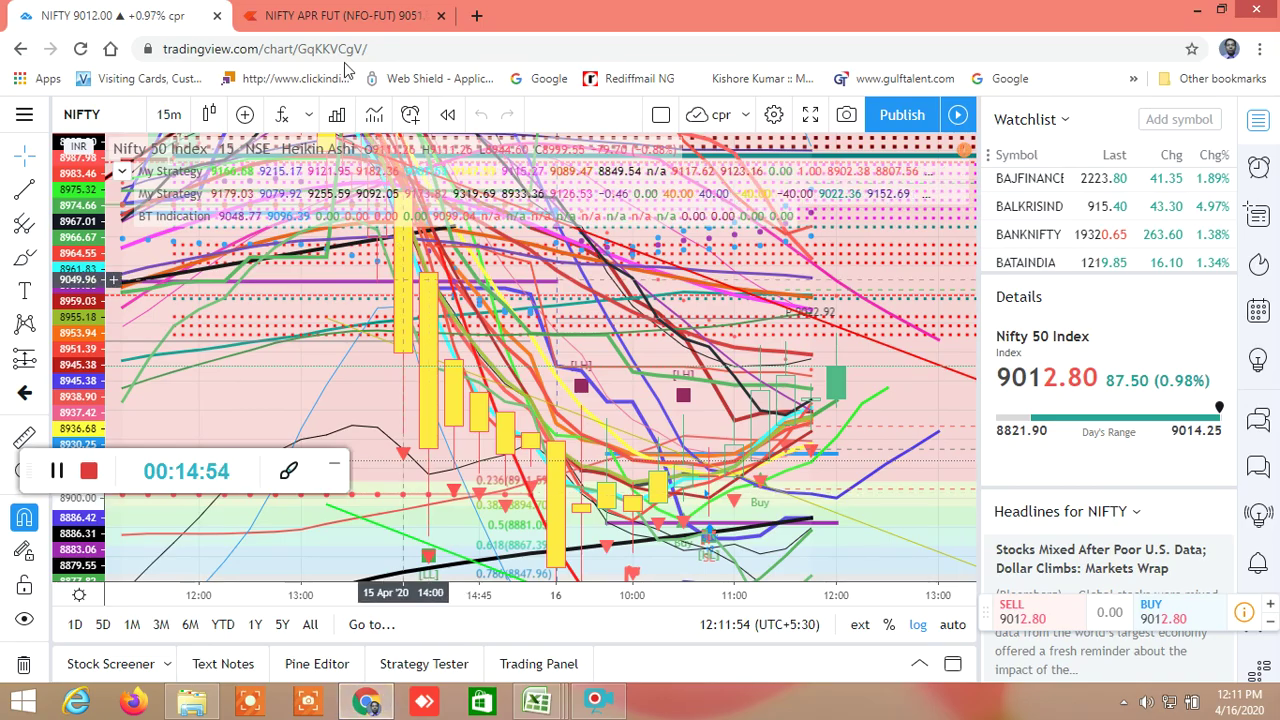
pyautogui.click(347, 20)
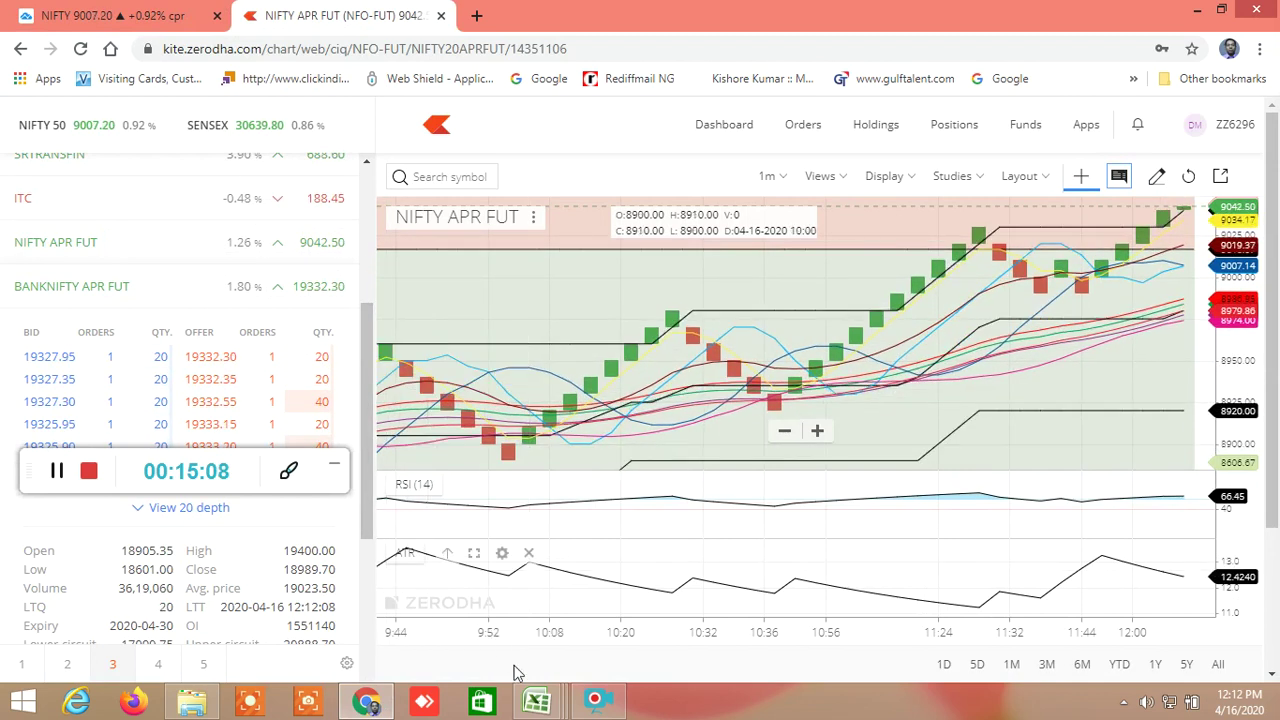
# Step: Compare the nifty fut levels up to 67.5 degrees in the Excel screener with the NIFTY APR FUT chart in Kite in Chrome
pyautogui.moveTo(537, 707)
pyautogui.click(403, 610)
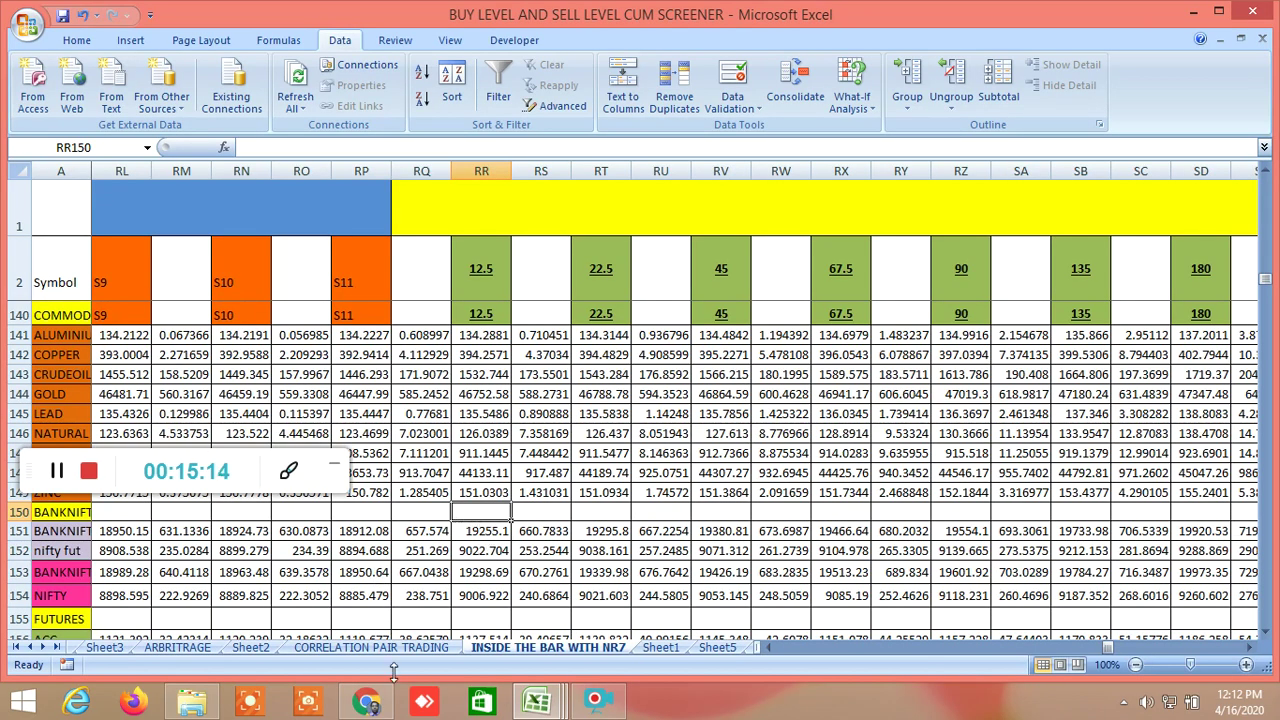
pyautogui.click(378, 700)
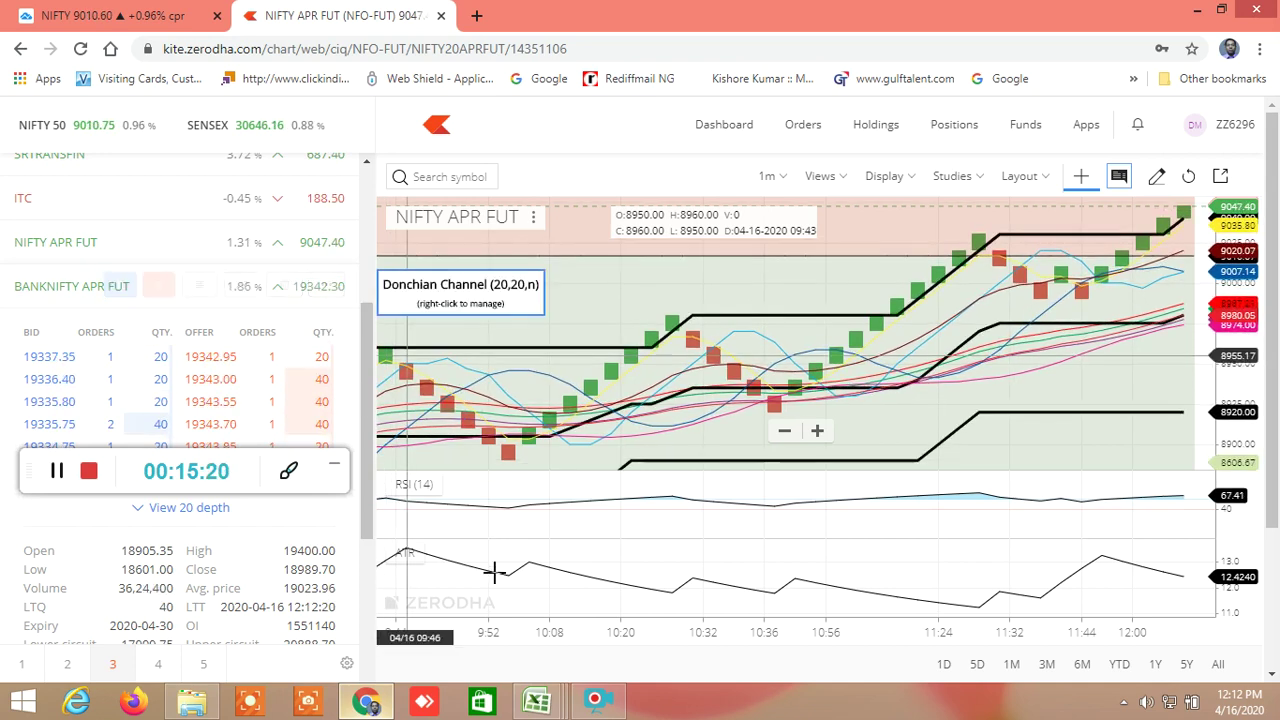
pyautogui.moveTo(537, 700)
pyautogui.click(406, 614)
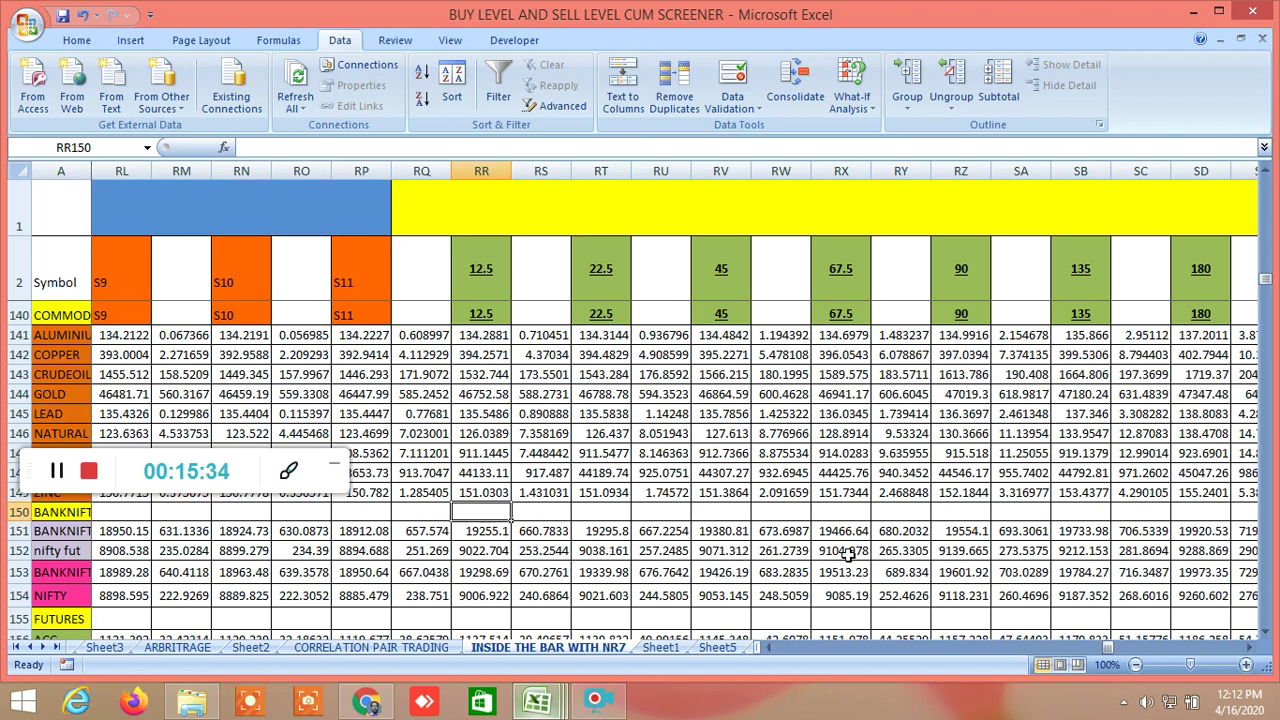
pyautogui.moveTo(366, 700)
pyautogui.click(408, 578)
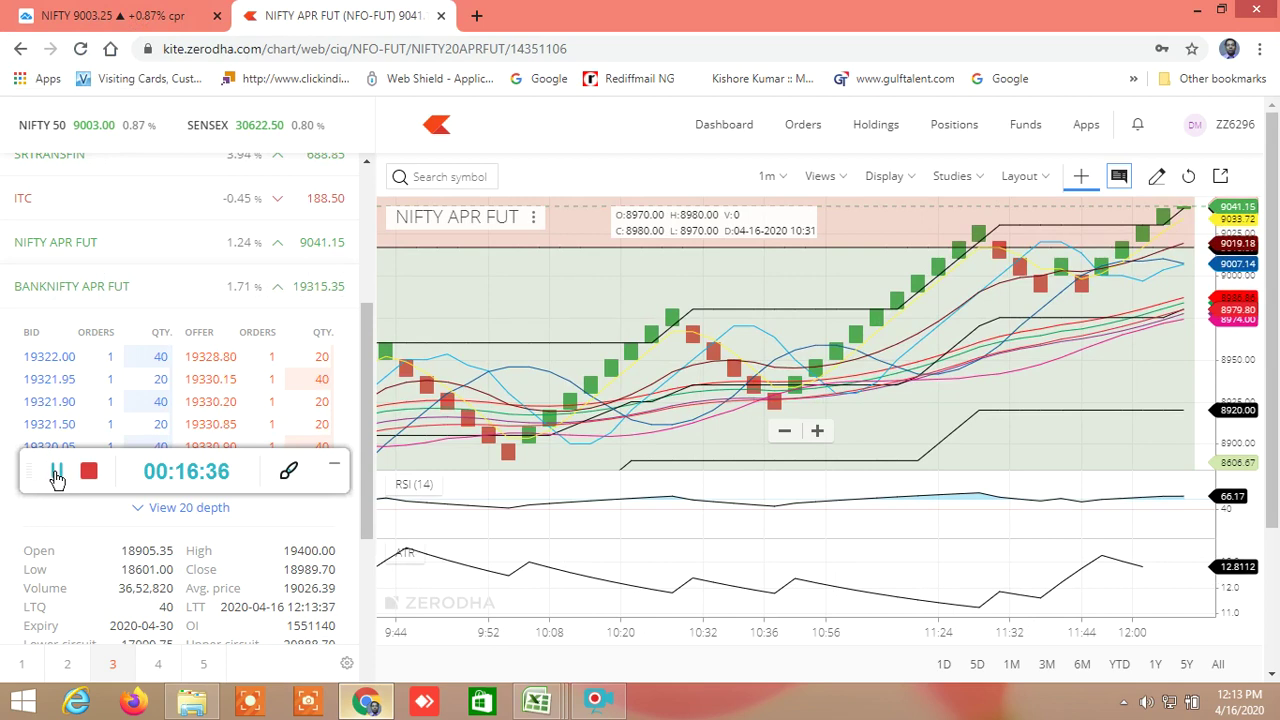
pyautogui.click(57, 472)
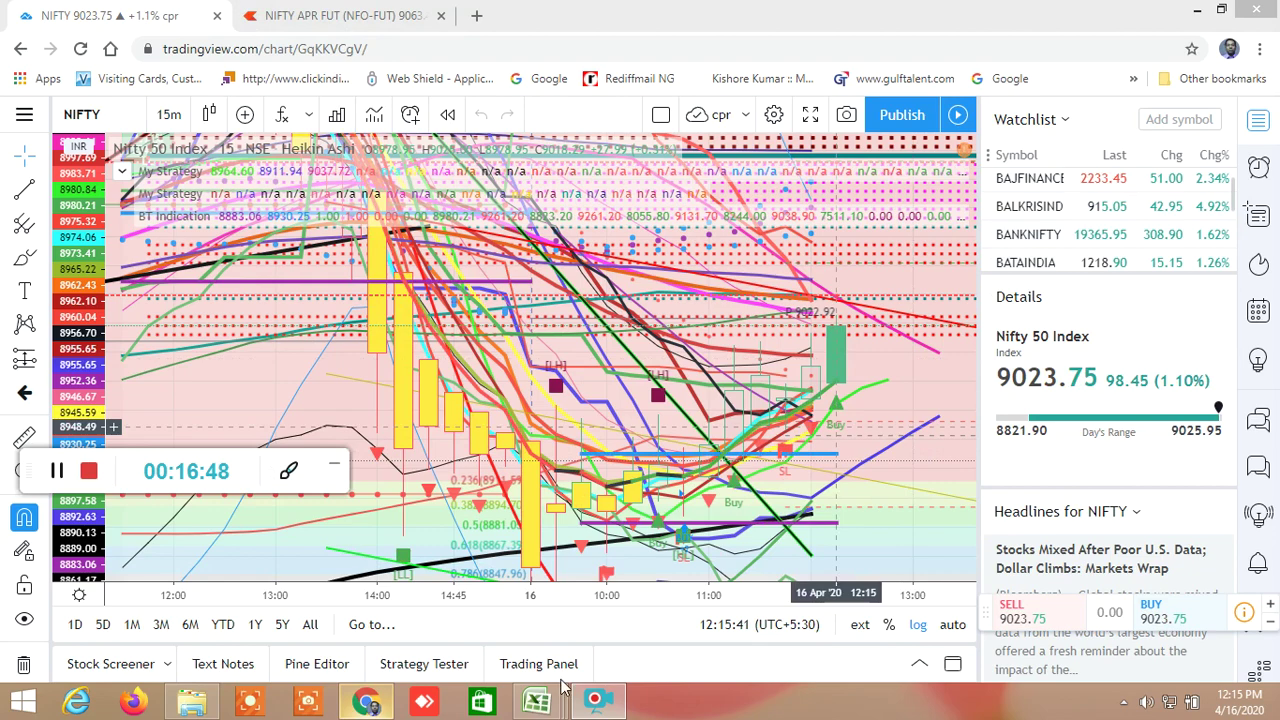
# Step: Check the 45-degree NIFTY level in the Excel screener, and show the NIFTY APR FUT market depth in Kite in Chrome
pyautogui.moveTo(537, 702)
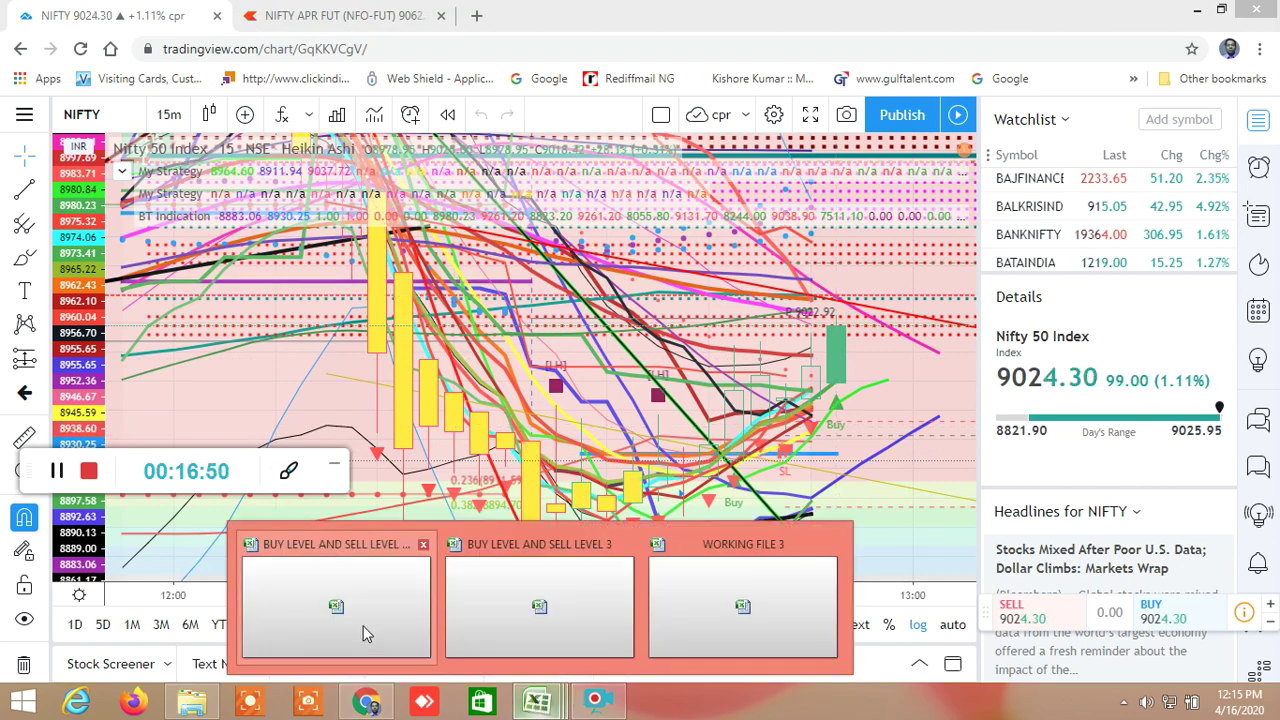
pyautogui.click(363, 626)
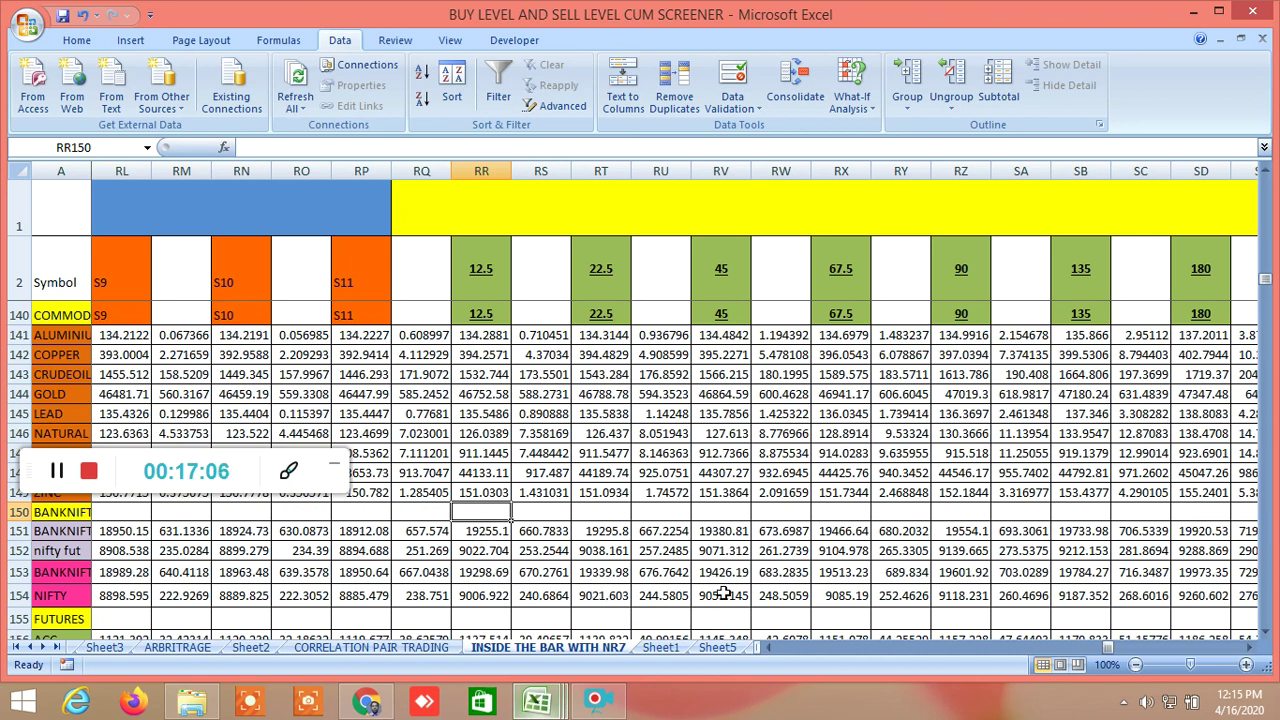
pyautogui.click(372, 703)
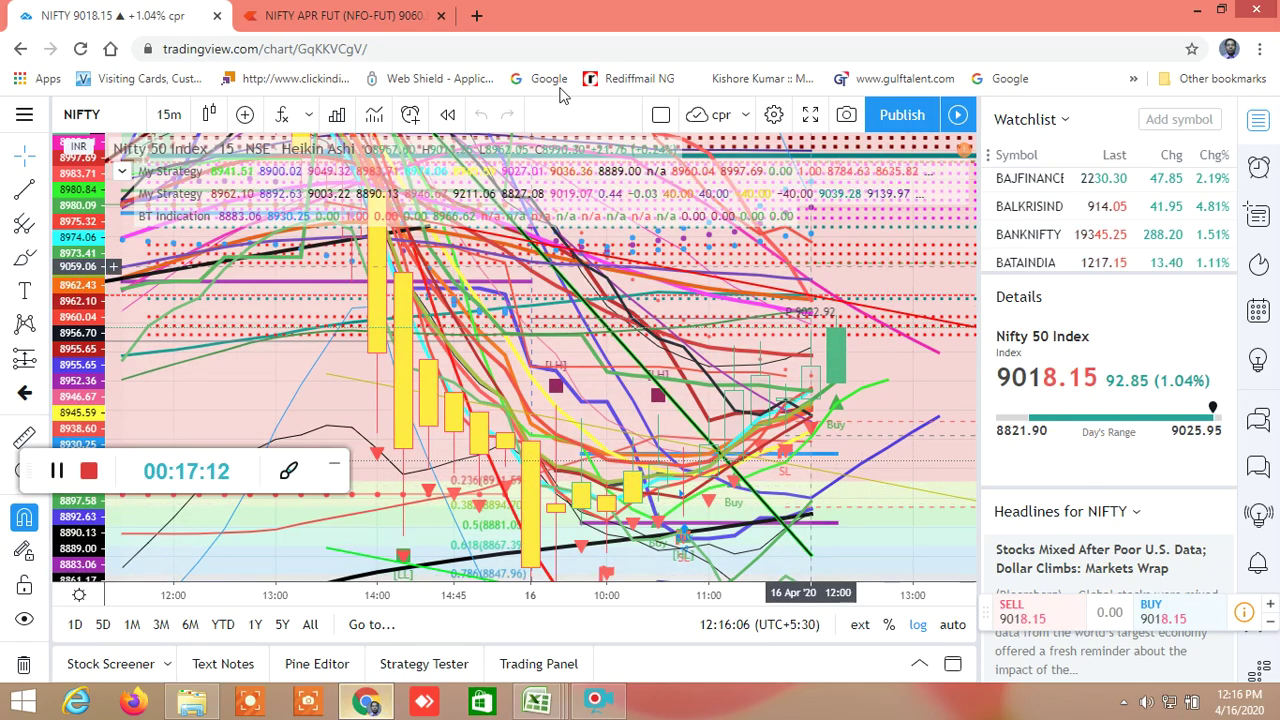
pyautogui.click(368, 20)
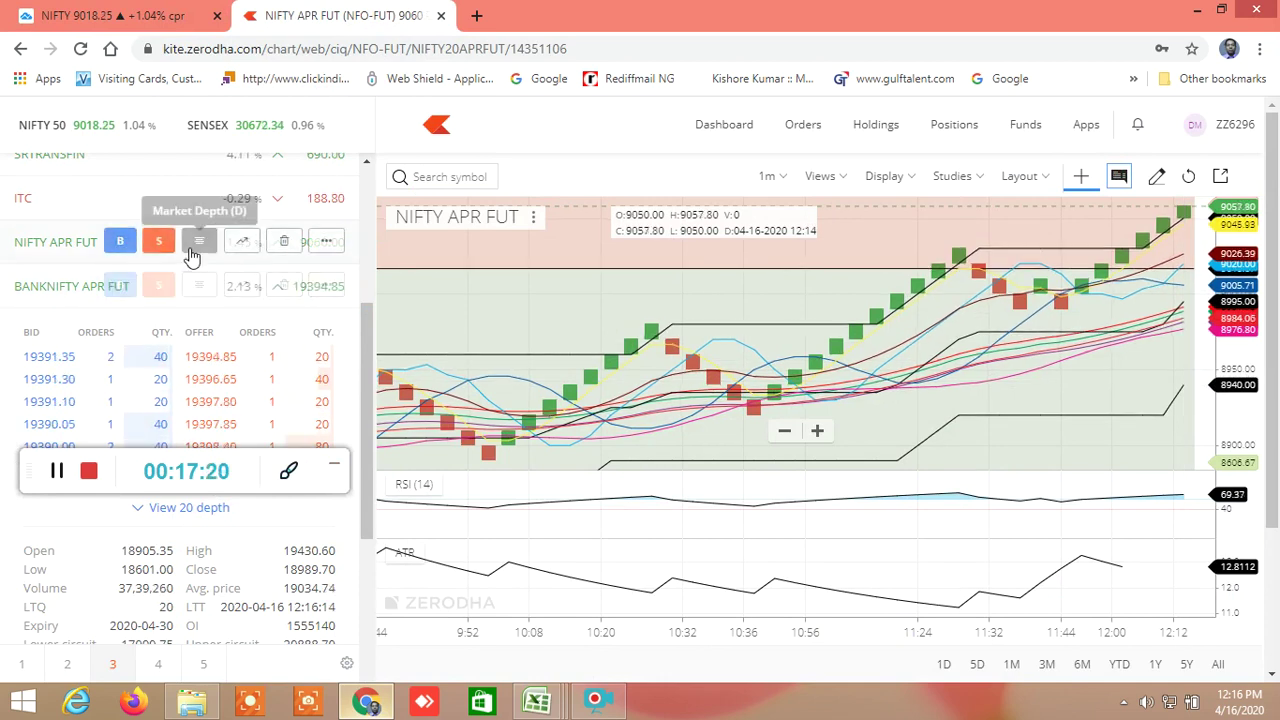
pyautogui.click(195, 246)
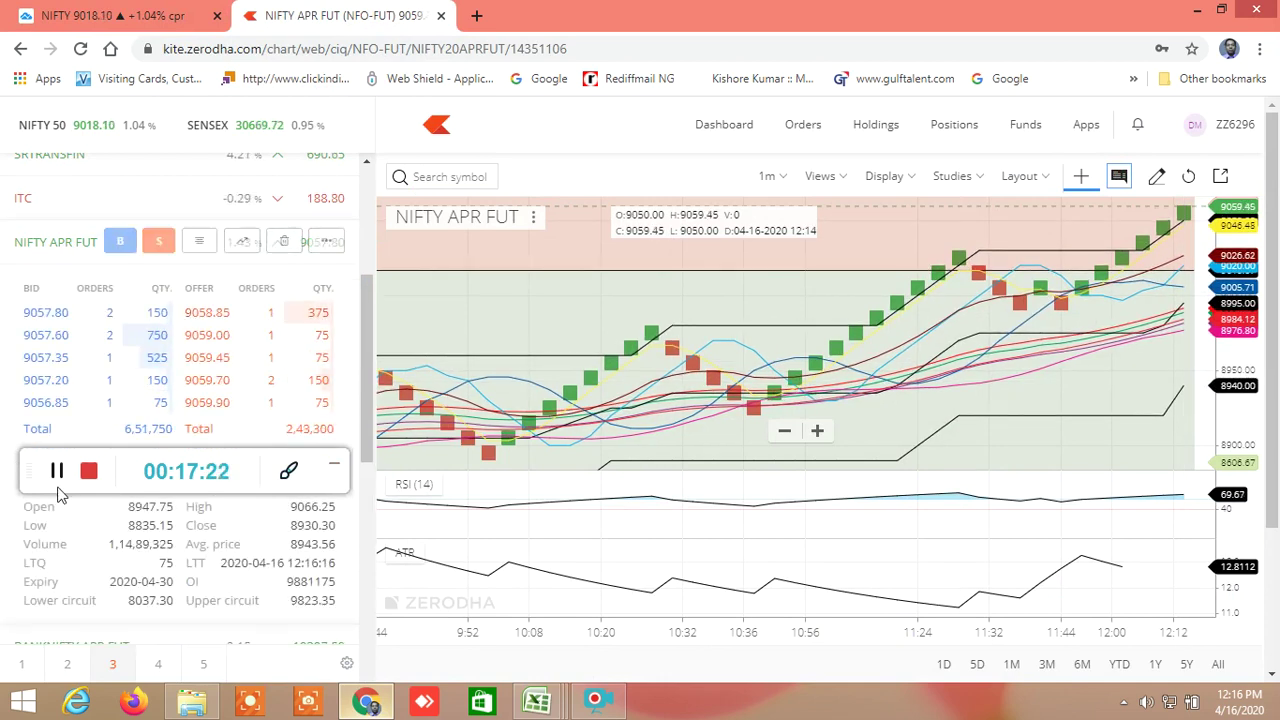
pyautogui.moveTo(30, 471); pyautogui.dragTo(13, 588)
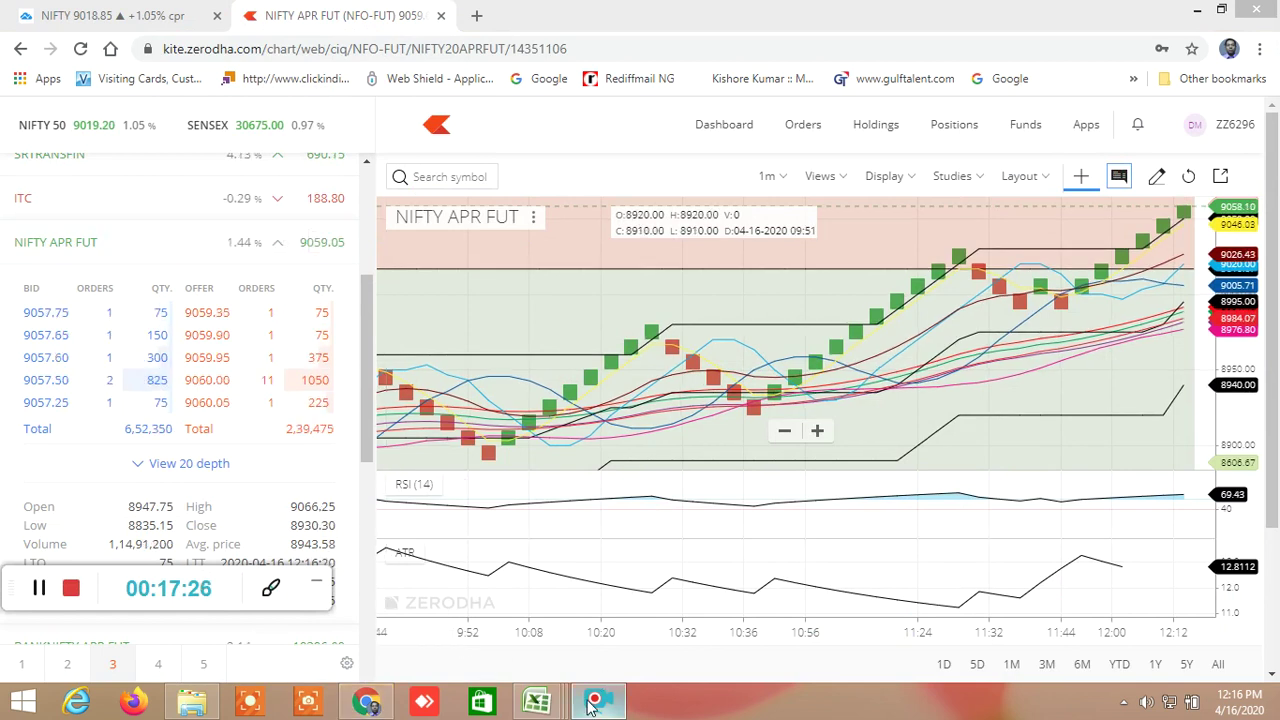
# Step: Review the 12.5-degree futures levels in the Excel screener against the NIFTY and BANKNIFTY APR FUT market depth in Kite in Chrome
pyautogui.moveTo(537, 706)
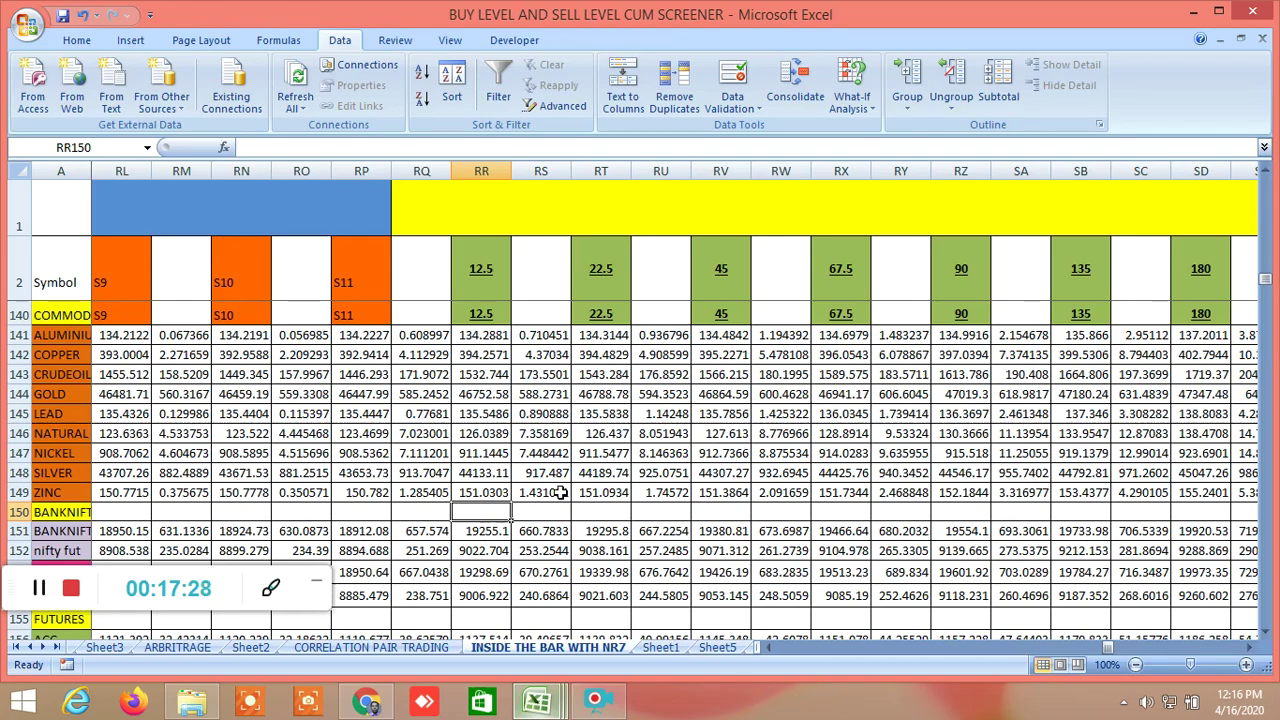
pyautogui.click(338, 582)
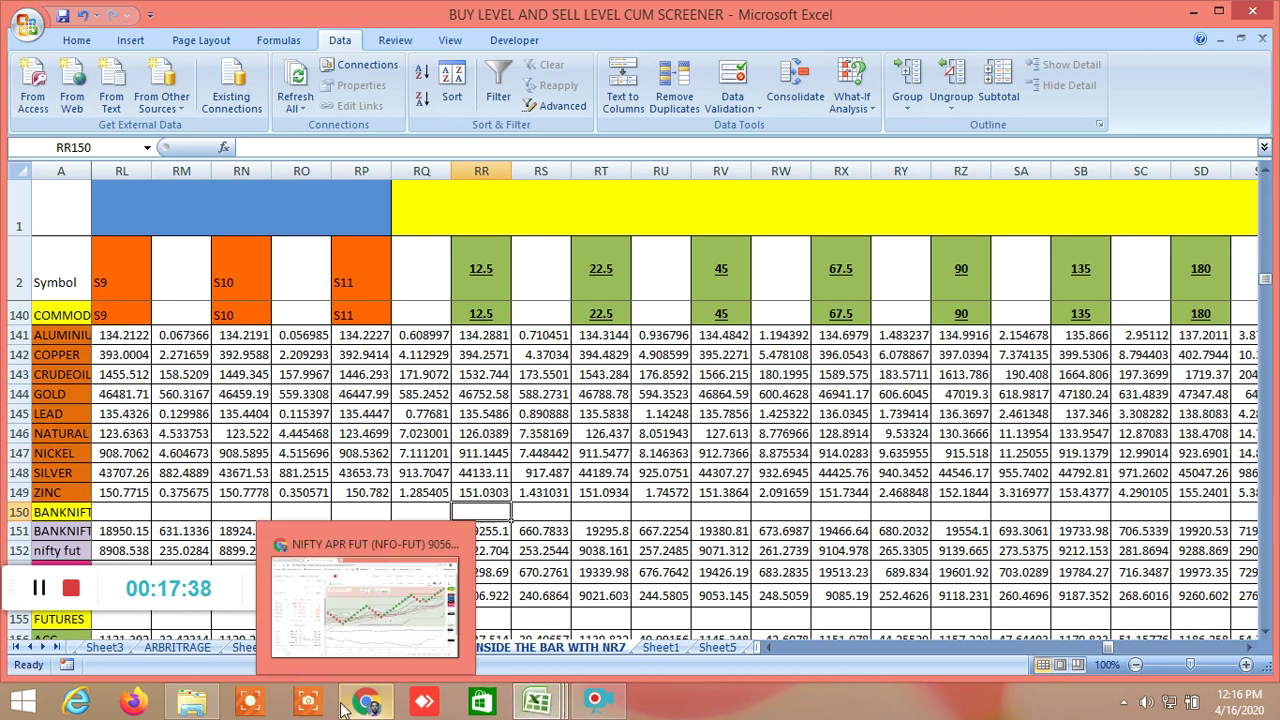
pyautogui.click(388, 707)
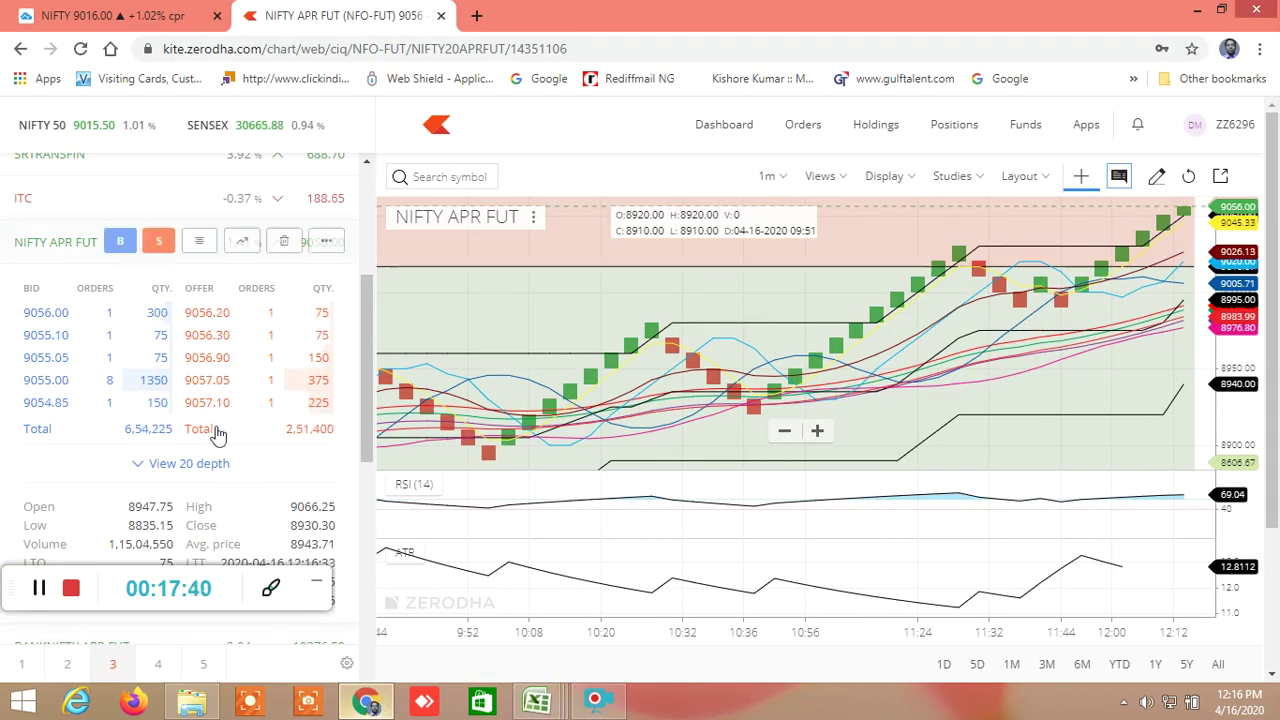
pyautogui.moveTo(362, 395); pyautogui.dragTo(364, 529)
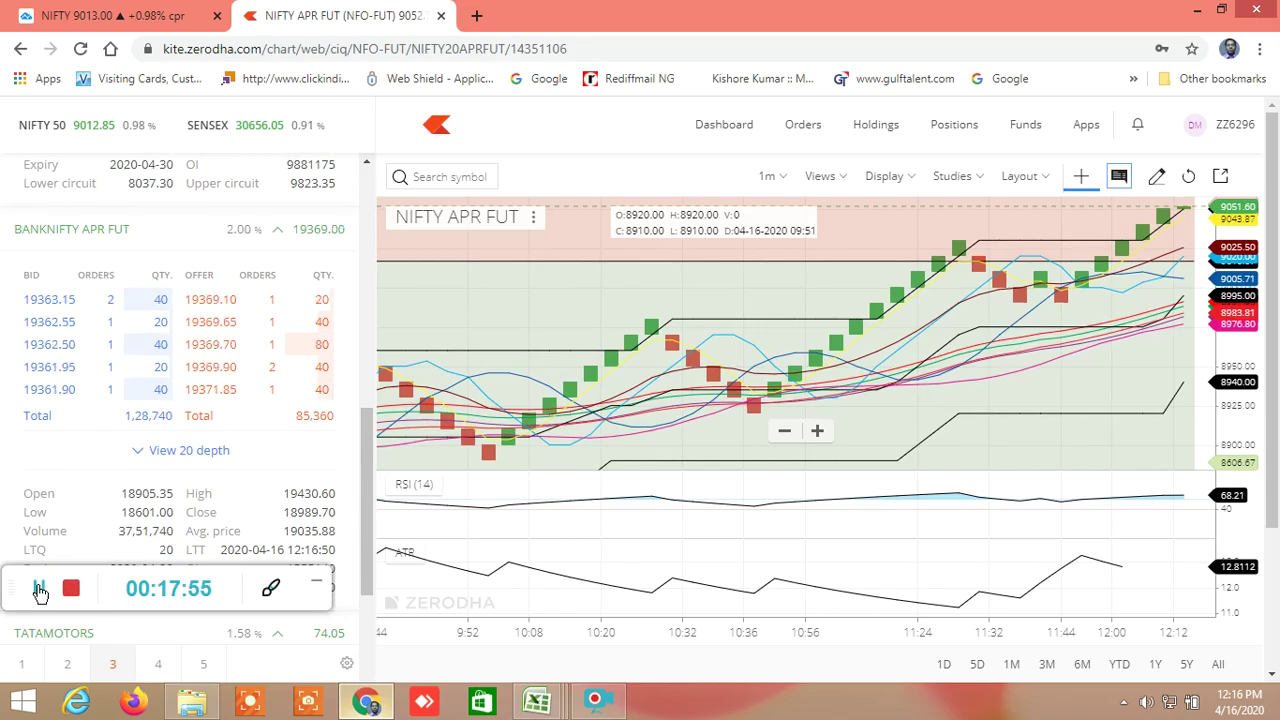
pyautogui.click(40, 590)
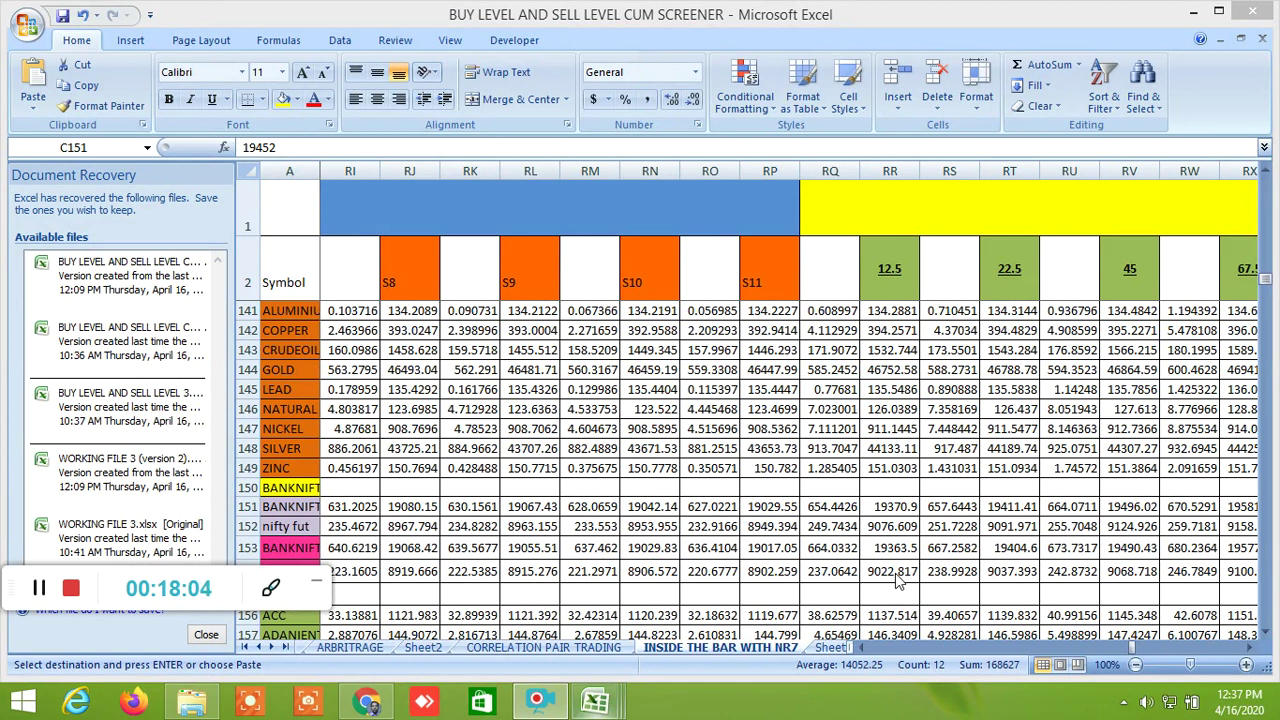
# Step: Check NIFTY in TradingView in Chrome, and return to the Excel screener to examine the volatility-based Gann levels from 180 to 360 degrees
pyautogui.click(395, 703)
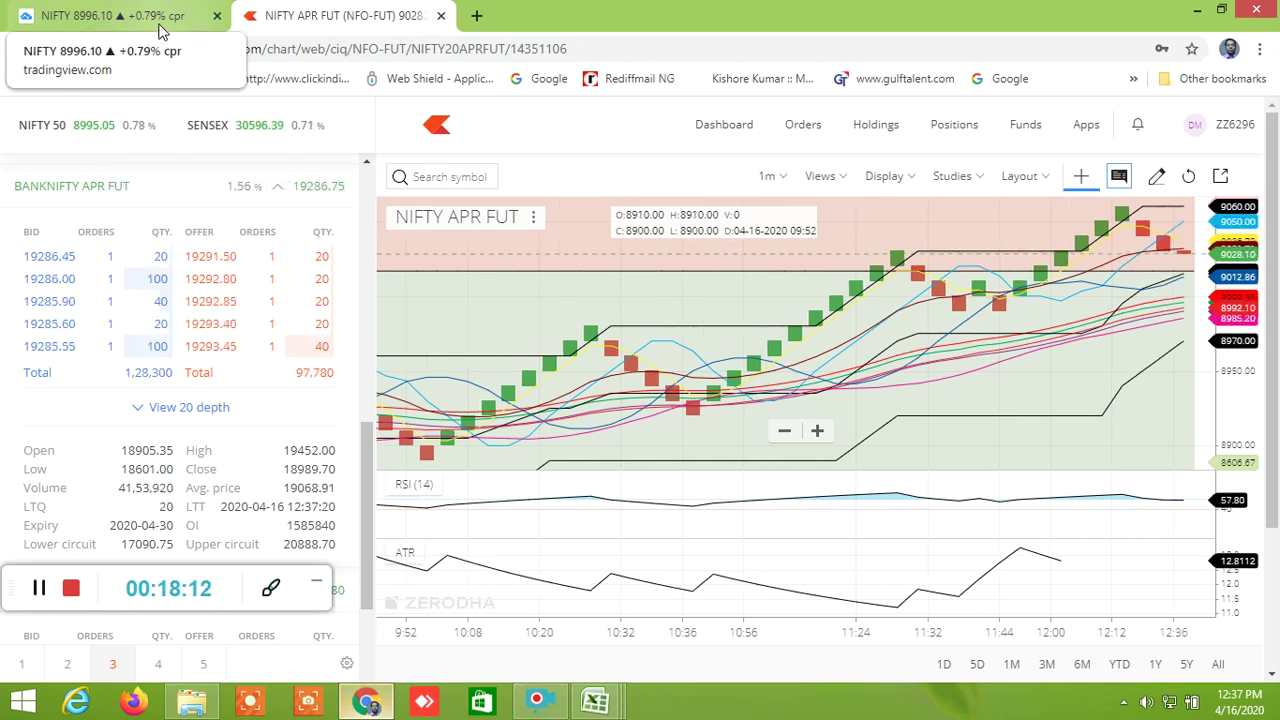
pyautogui.click(164, 24)
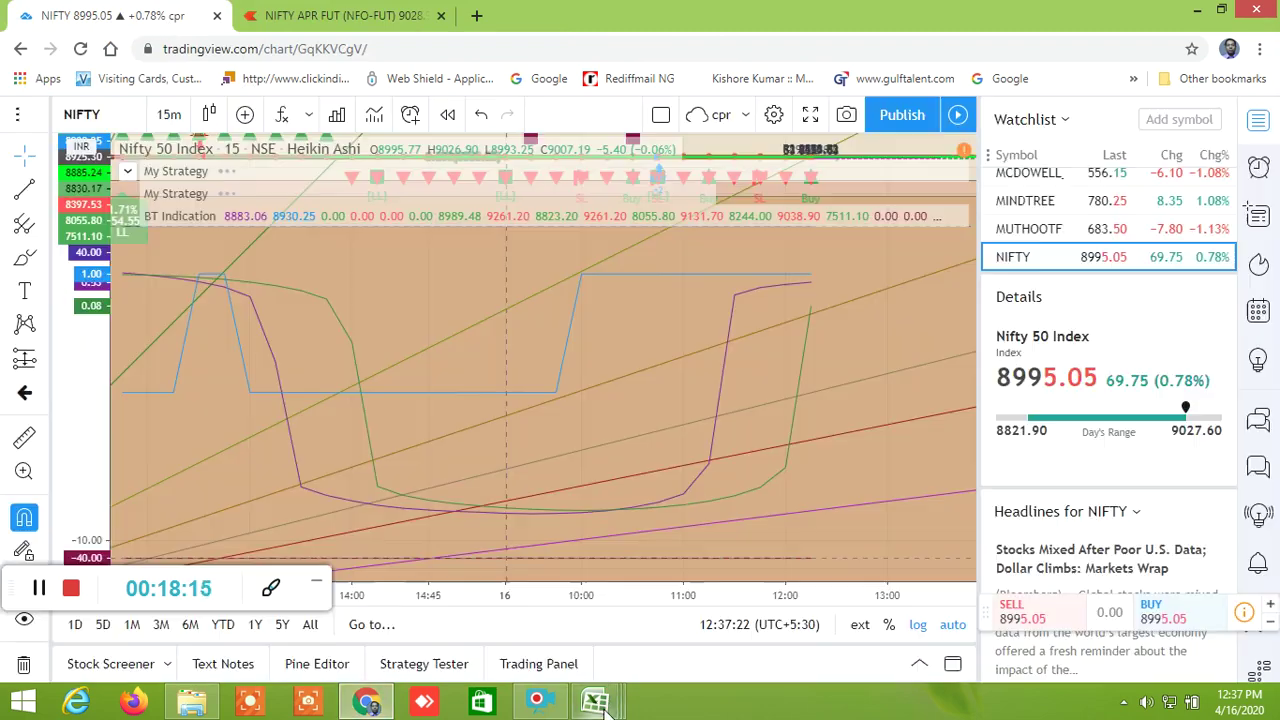
pyautogui.moveTo(596, 700)
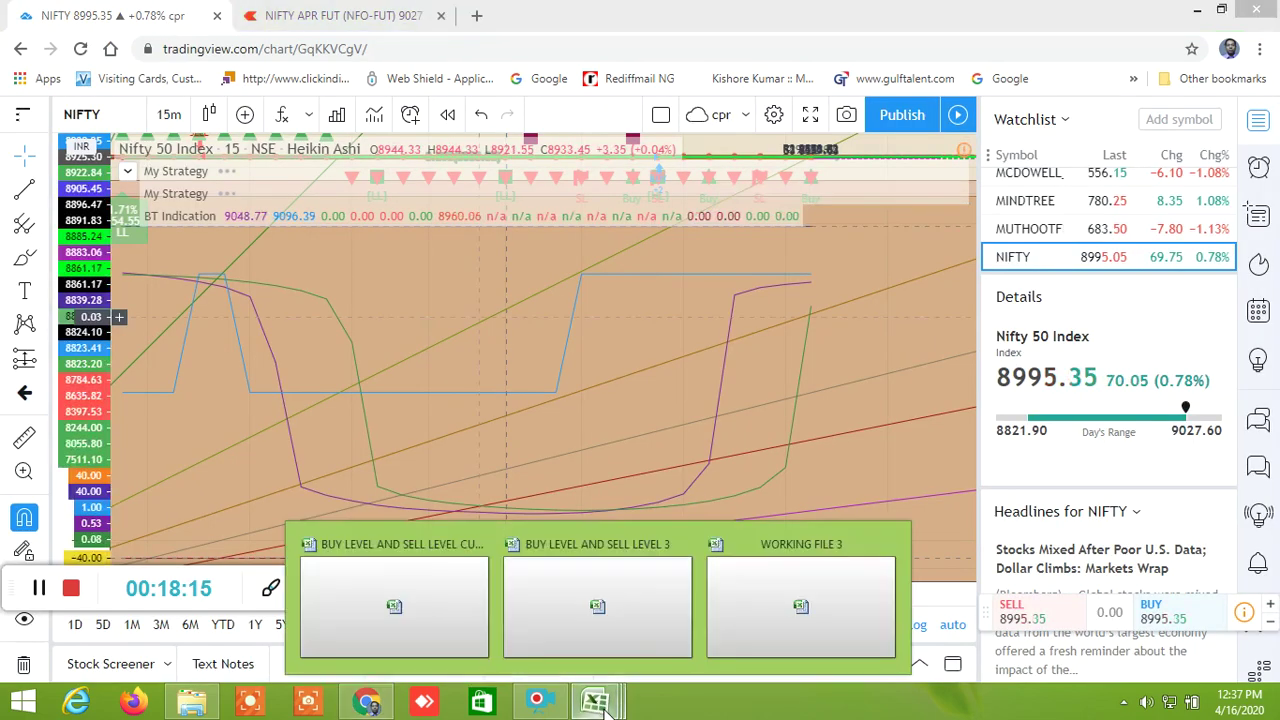
pyautogui.click(400, 620)
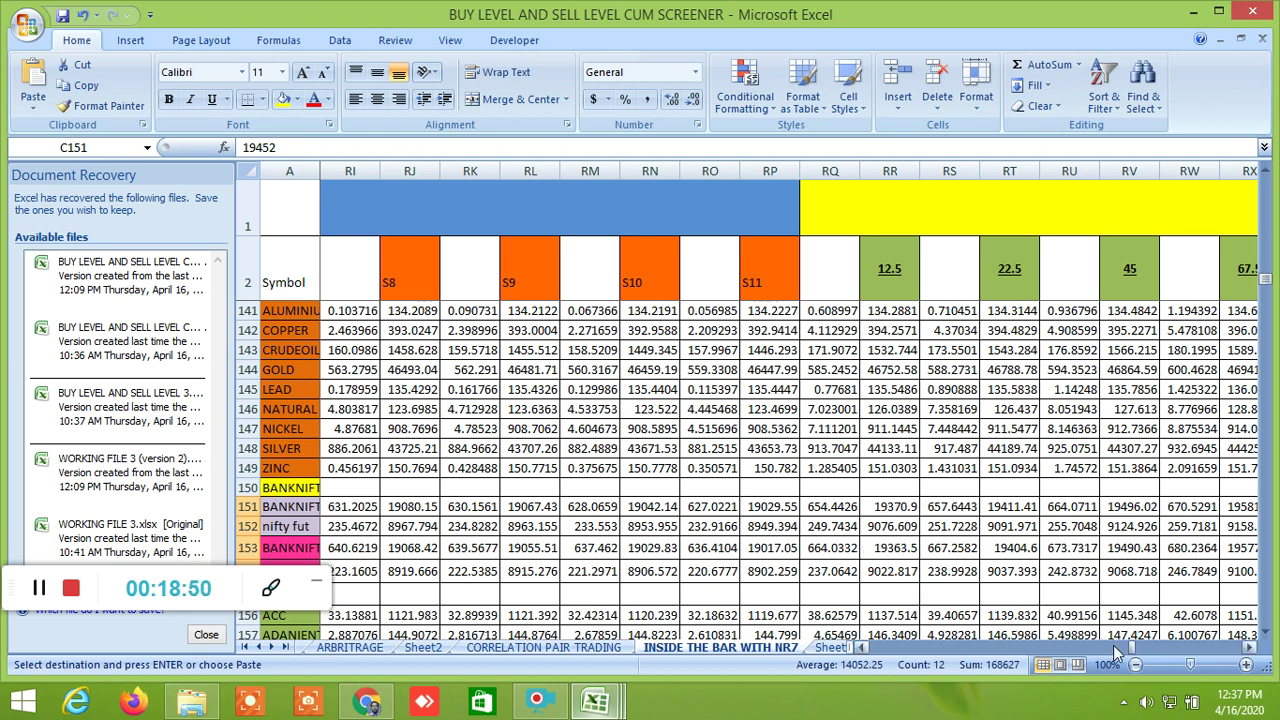
pyautogui.moveTo(1131, 646); pyautogui.dragTo(1143, 652)
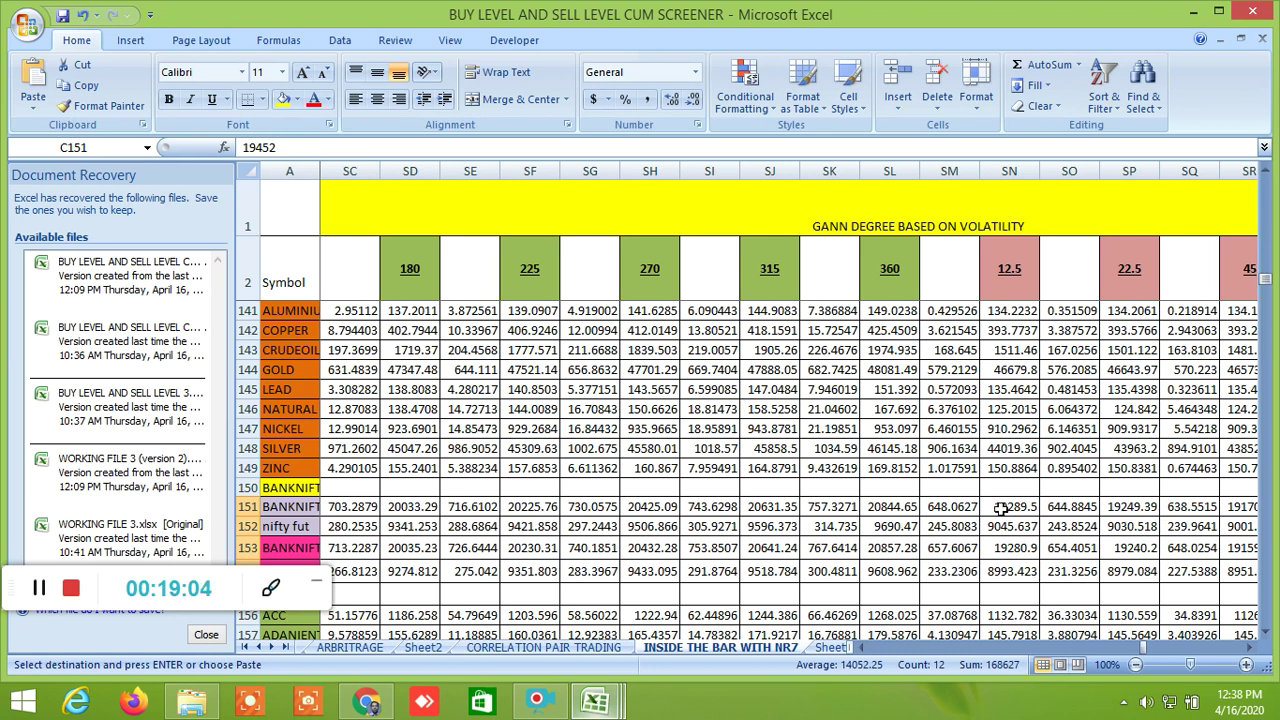
# Step: Examine the volatility-based Gann sell degrees in the Excel screener, and continue to the volatility based high probable levels with their BUY and SELL targets
pyautogui.click(1247, 651)
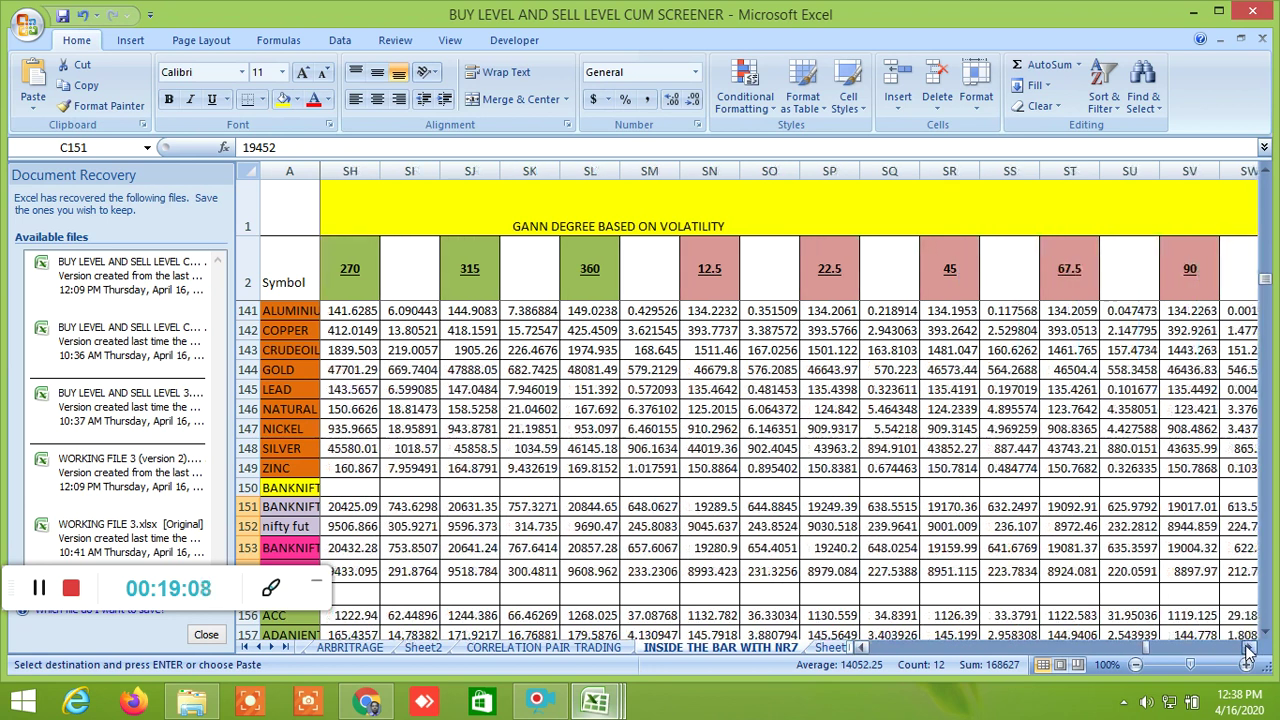
pyautogui.moveTo(1146, 650); pyautogui.dragTo(1213, 651)
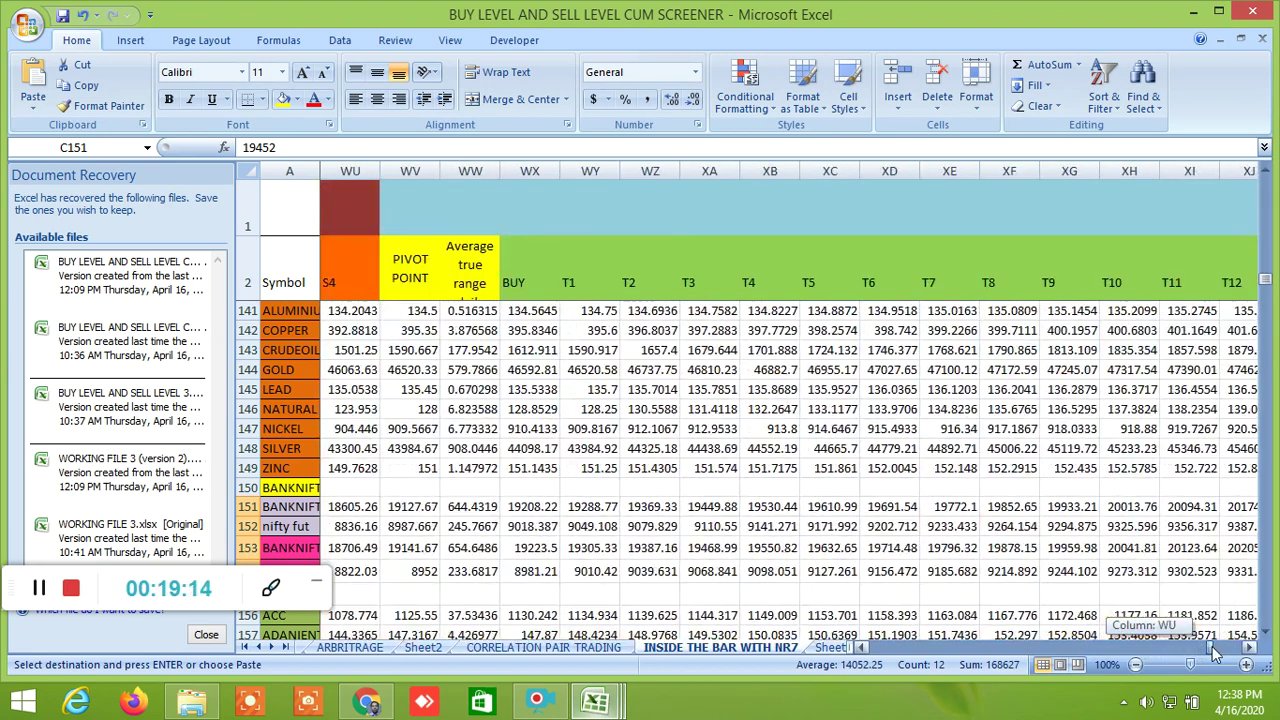
pyautogui.moveTo(1213, 651); pyautogui.dragTo(1229, 652)
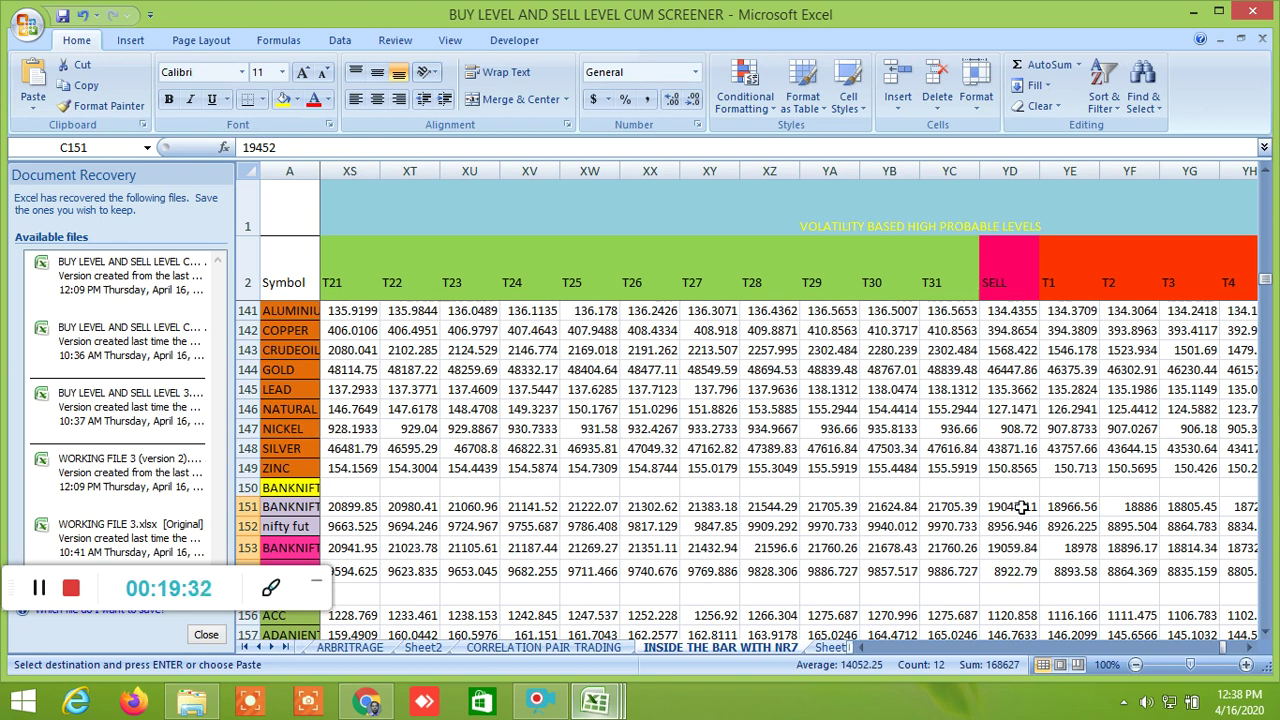
# Step: Return to the volatility-based Gann degrees and review the BANKNIFTY and nifty fut levels on both the buy and sell sides
pyautogui.click(861, 648)
pyautogui.moveTo(861, 648); pyautogui.dragTo(868, 655)
pyautogui.moveTo(1205, 652); pyautogui.dragTo(1139, 656)
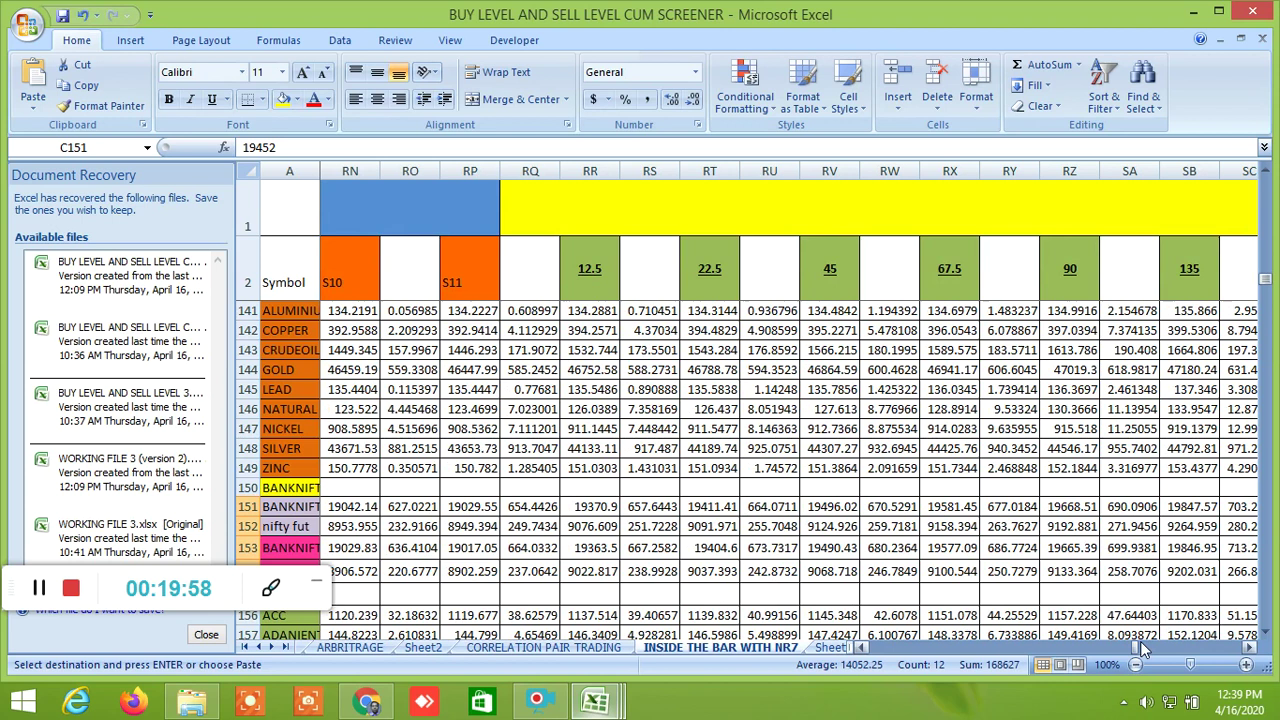
pyautogui.click(1250, 648)
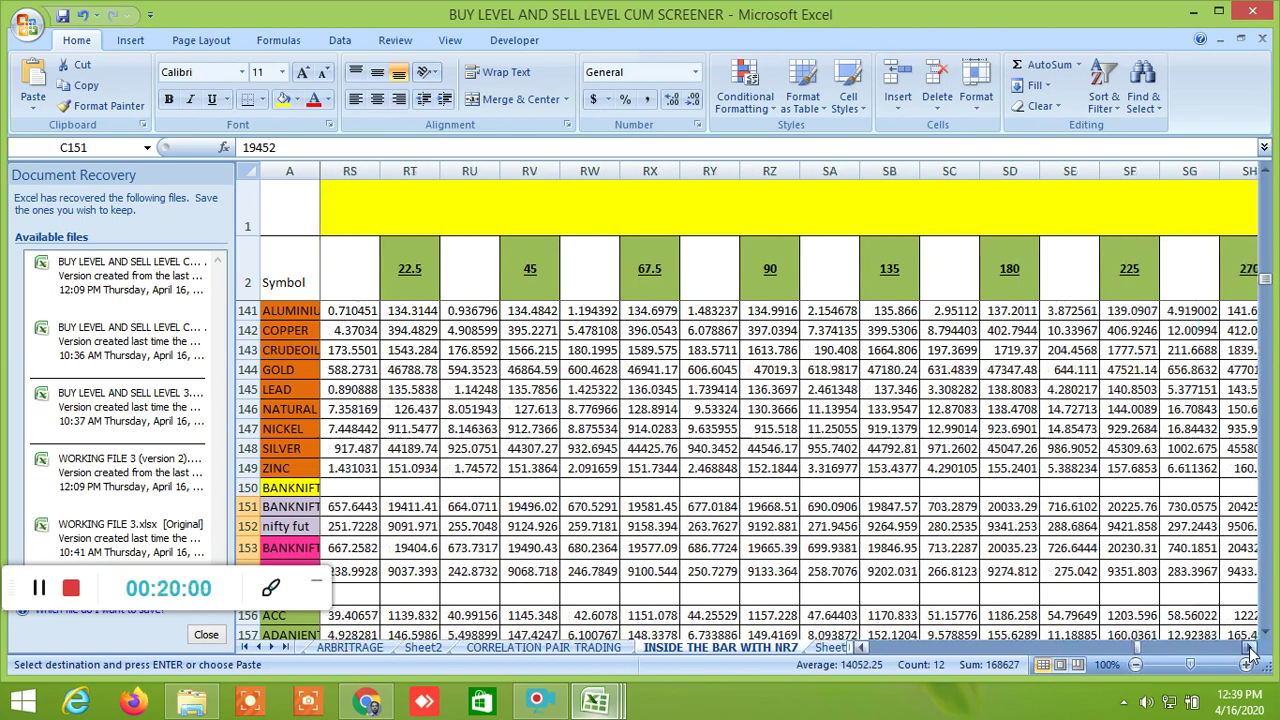
pyautogui.moveTo(1250, 648); pyautogui.dragTo(1250, 650)
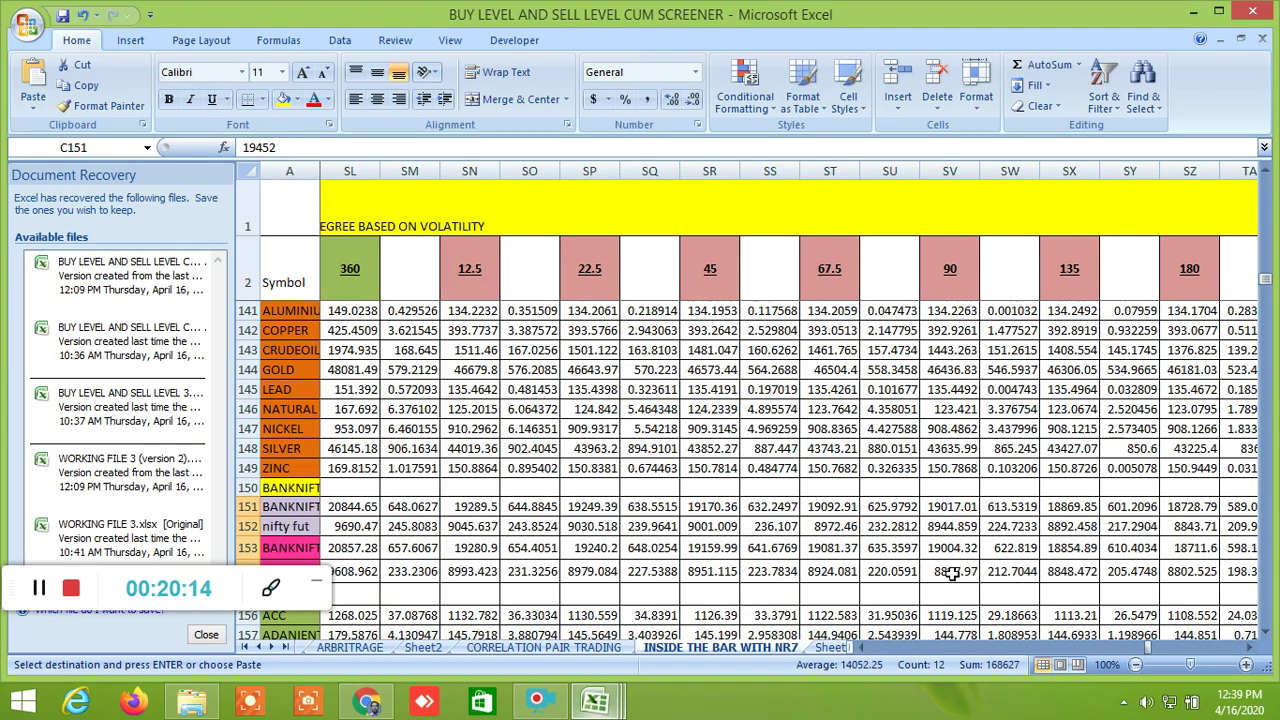
pyautogui.moveTo(1148, 652)
pyautogui.mouseDown()
pyautogui.moveTo(1083, 650)
pyautogui.moveTo(1135, 654)
pyautogui.mouseUp()
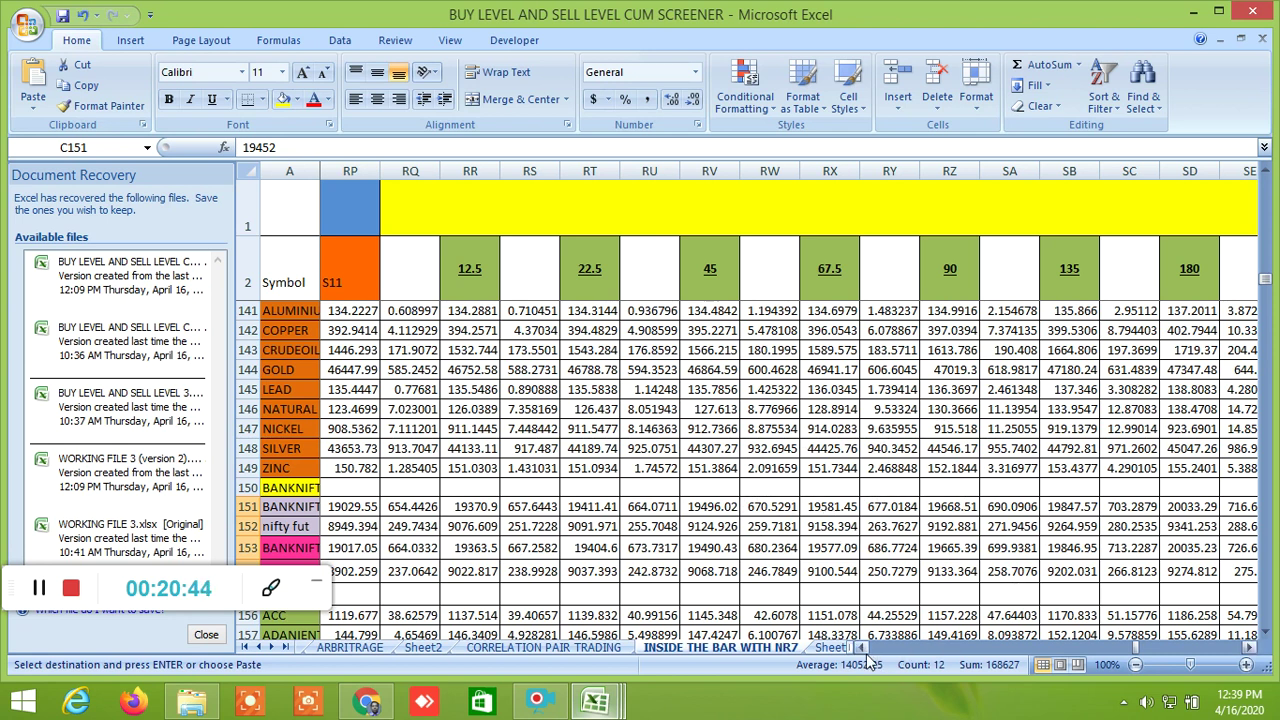
# Step: Inspect the 12.5-degree Gann buy levels for NIFTY in row 154 and nifty fut, and compare them with the volatility-based SELL levels
pyautogui.click(471, 573)
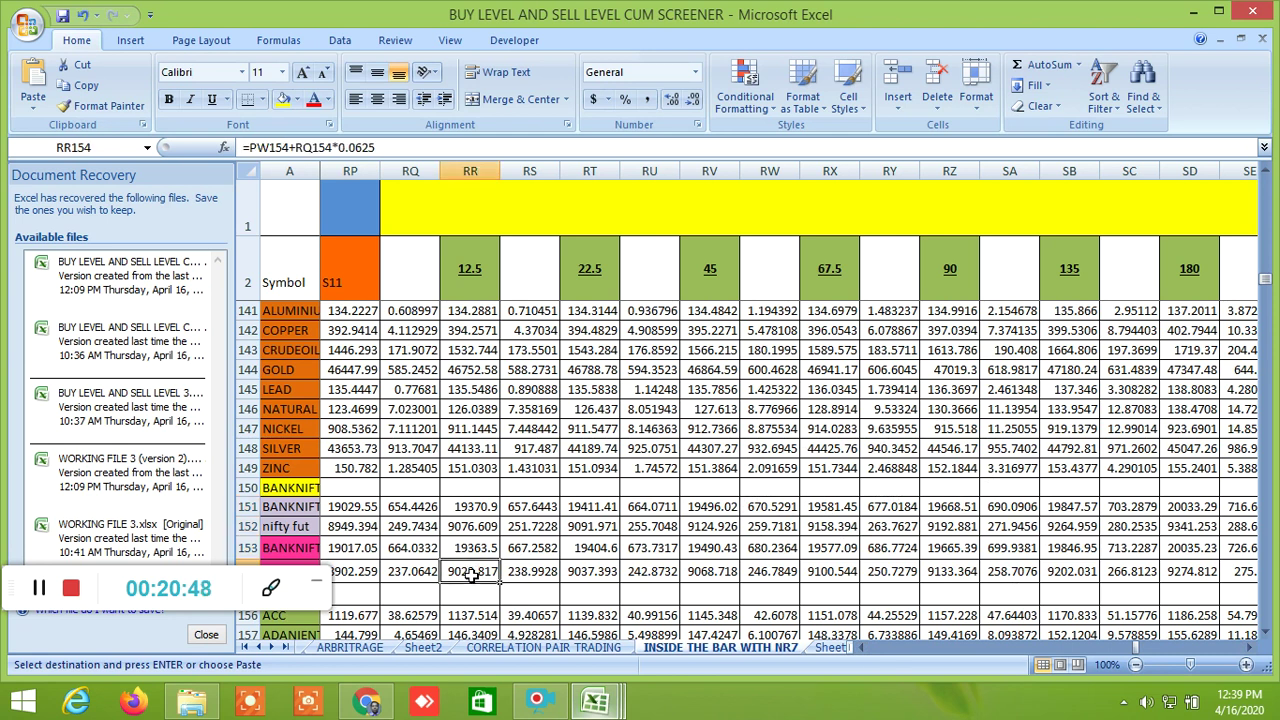
pyautogui.click(476, 526)
pyautogui.click(533, 615)
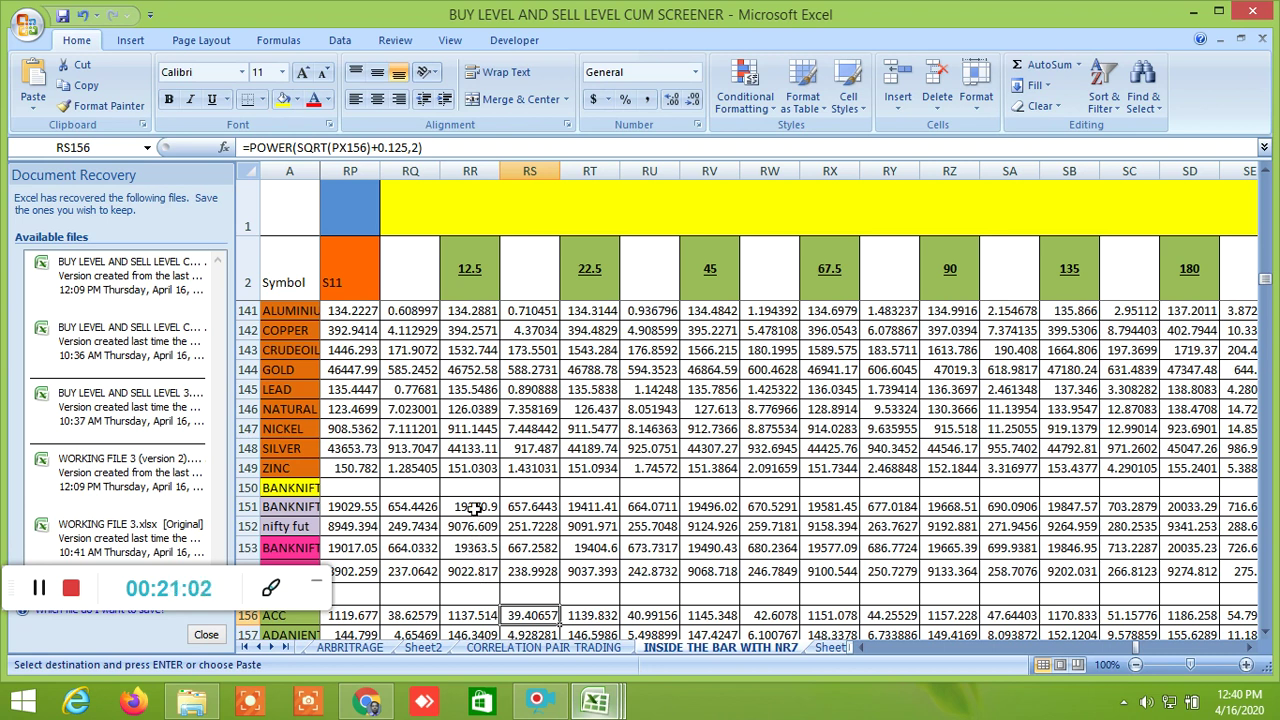
pyautogui.moveTo(1136, 649); pyautogui.dragTo(1230, 663)
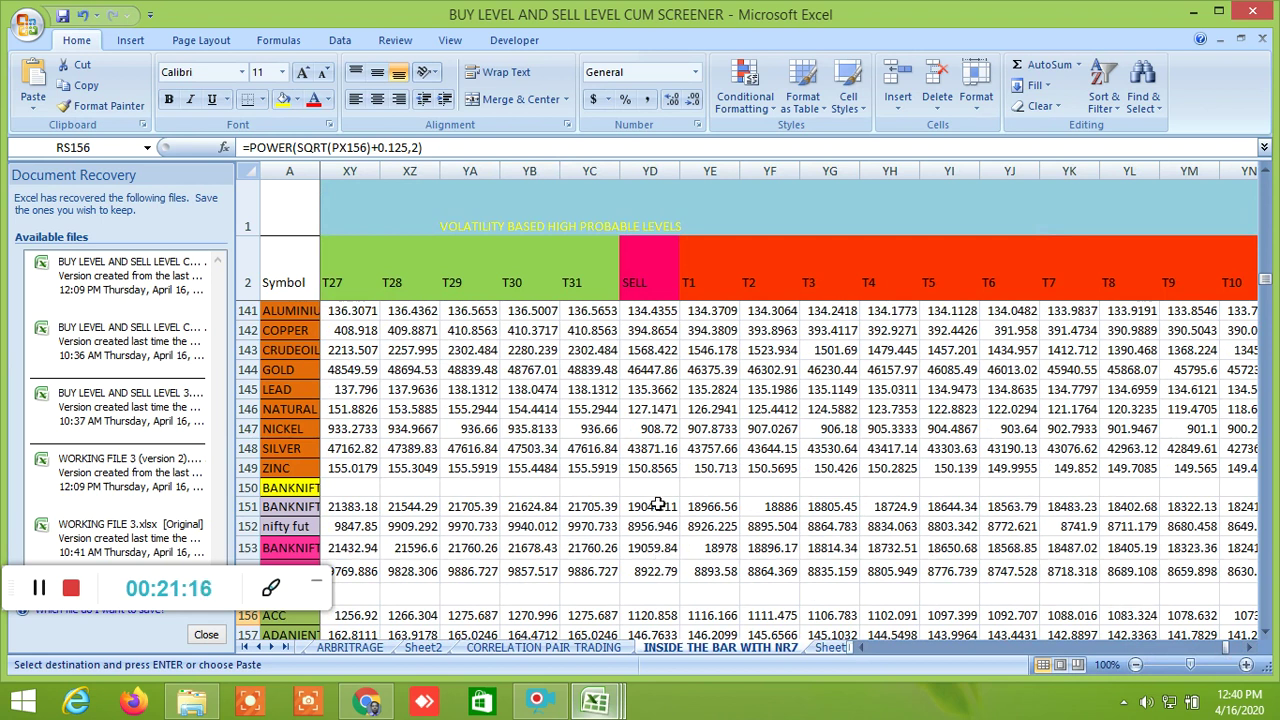
# Step: Switch to the 15-minute NIFTY chart in TradingView in Chrome, and bring its indicator signals and price lines into clear view
pyautogui.click(372, 703)
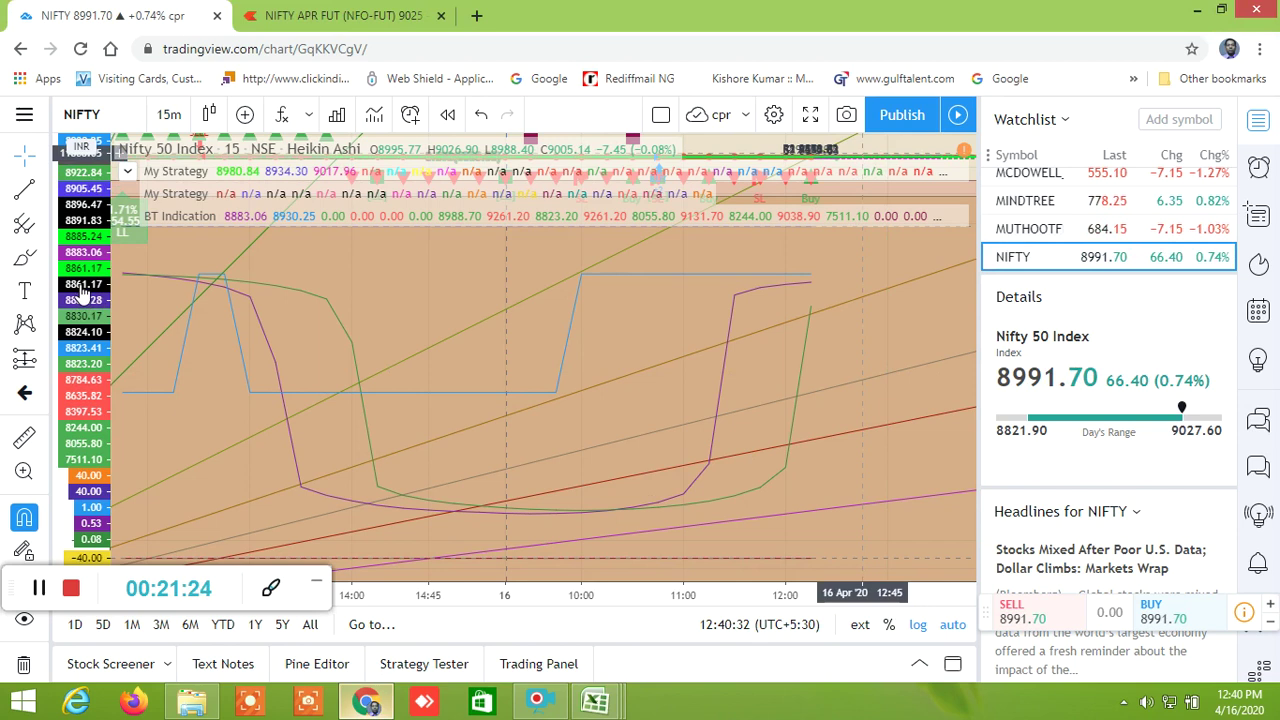
pyautogui.moveTo(90, 285); pyautogui.dragTo(90, 213)
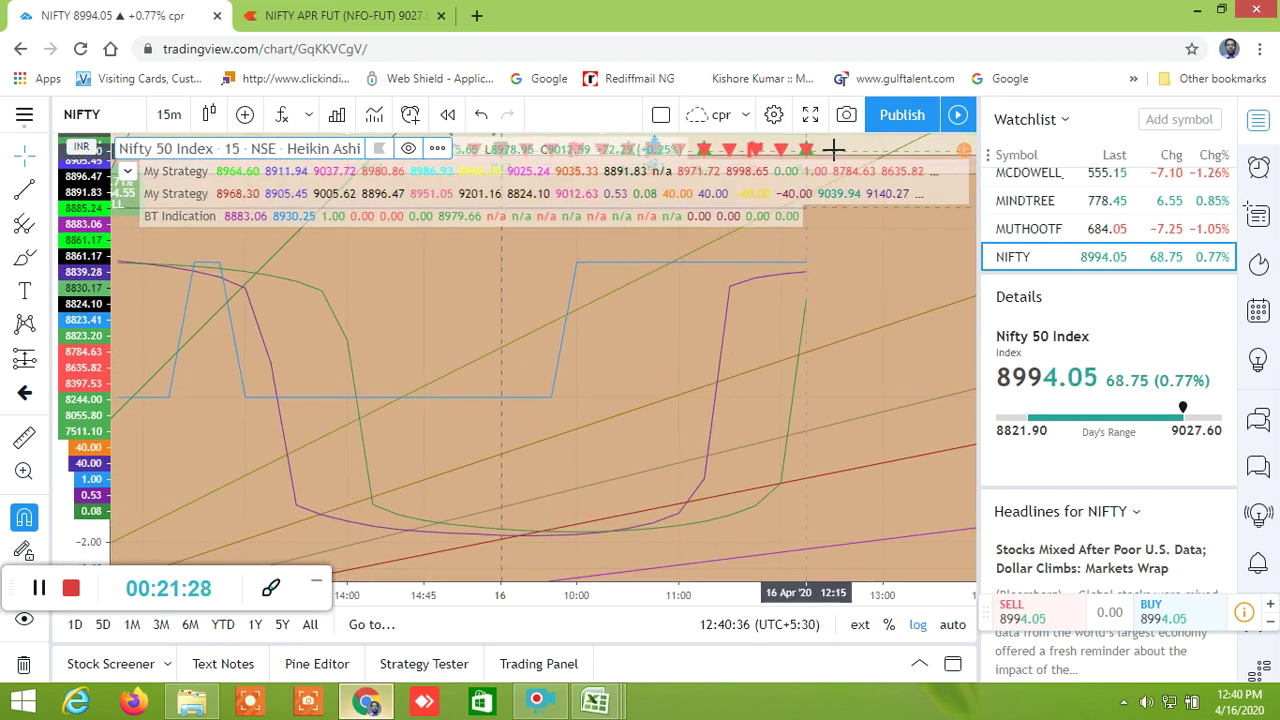
pyautogui.moveTo(826, 224); pyautogui.dragTo(814, 414)
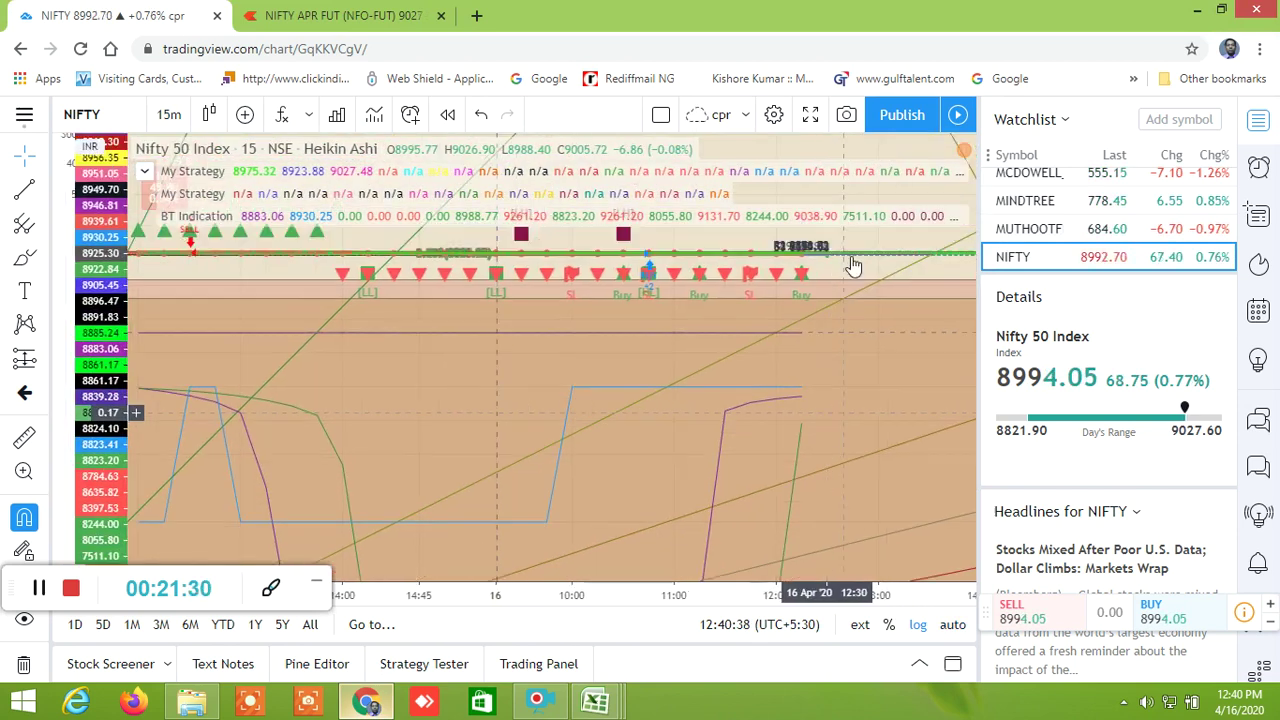
pyautogui.moveTo(843, 280); pyautogui.dragTo(800, 370)
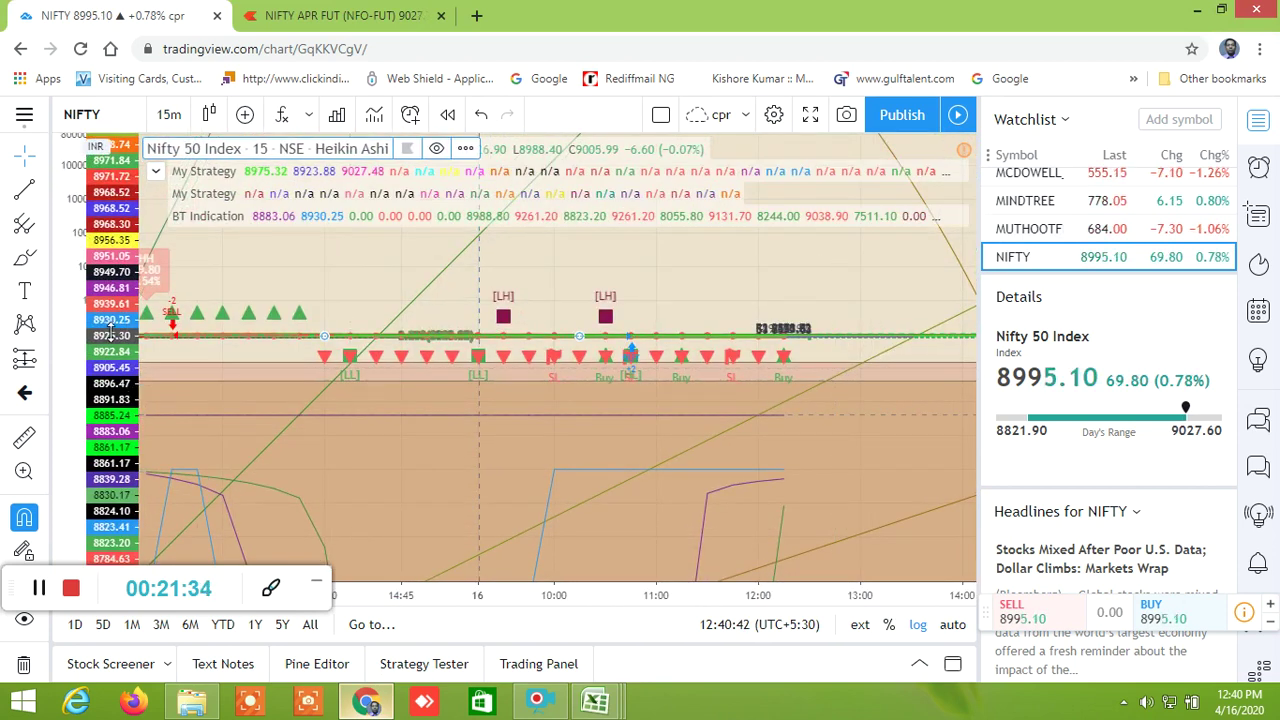
pyautogui.moveTo(104, 248); pyautogui.dragTo(96, 345)
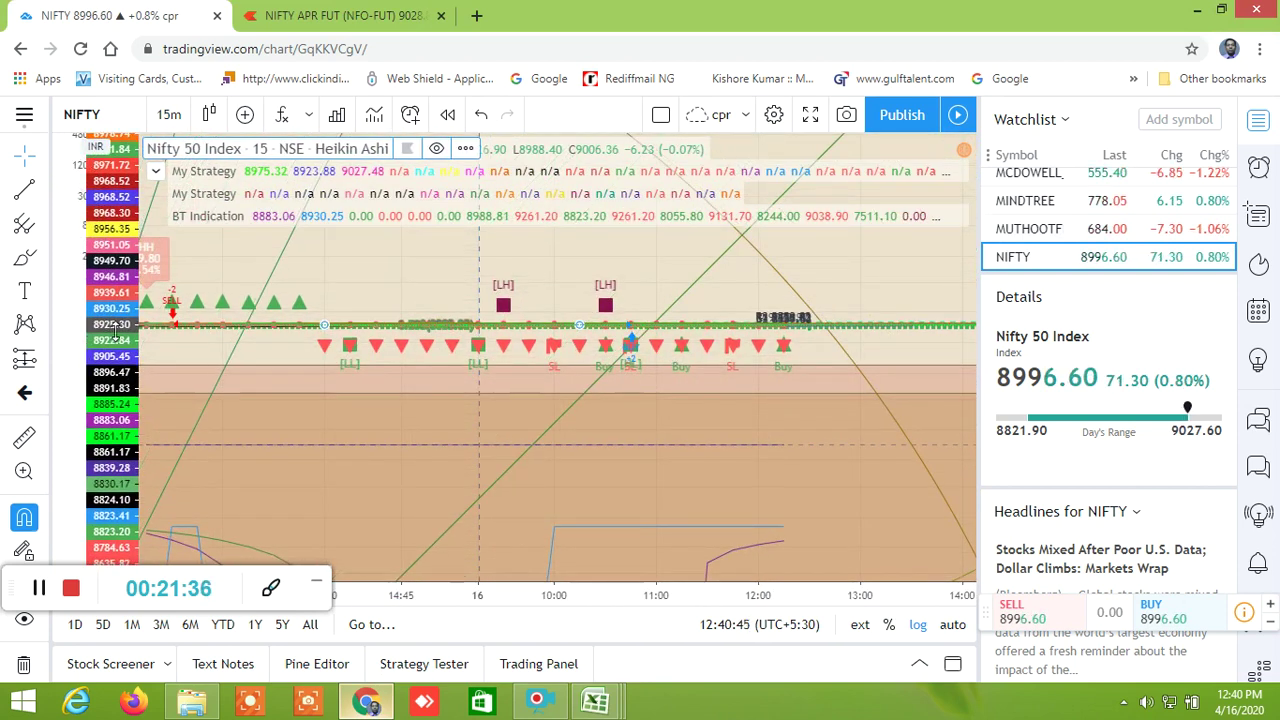
pyautogui.moveTo(102, 258); pyautogui.dragTo(96, 320)
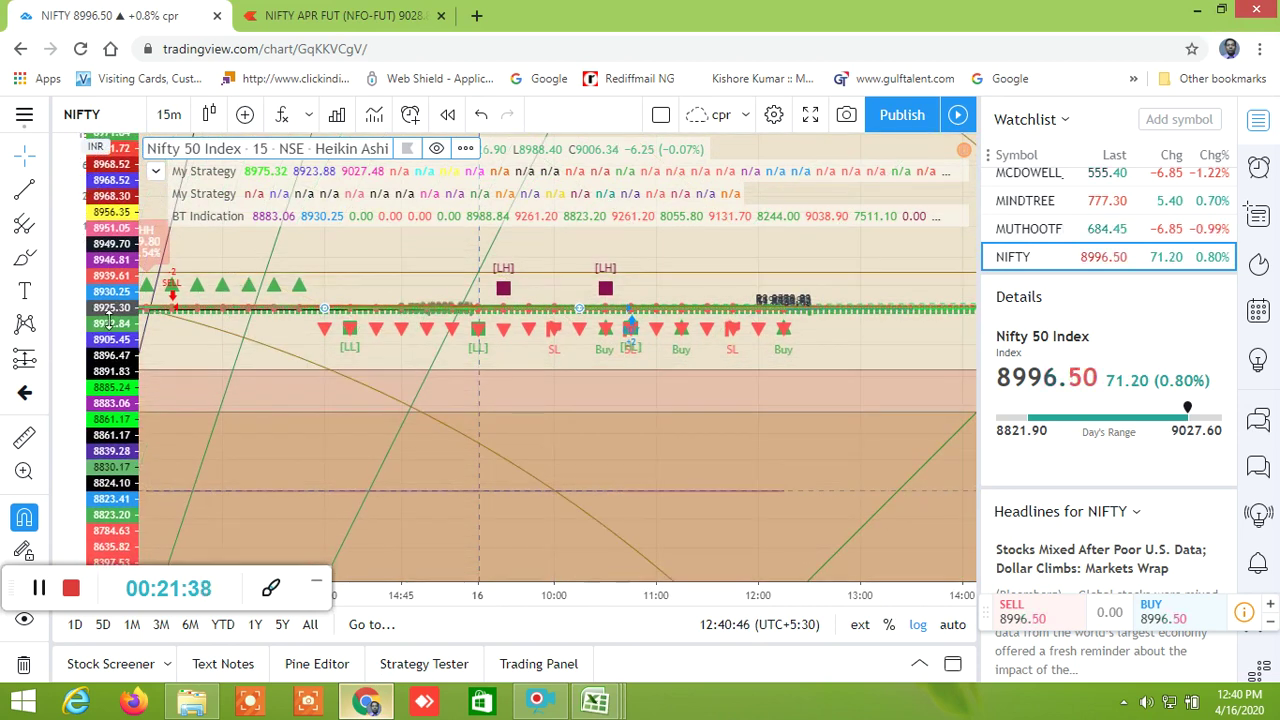
pyautogui.moveTo(108, 252); pyautogui.dragTo(537, 380)
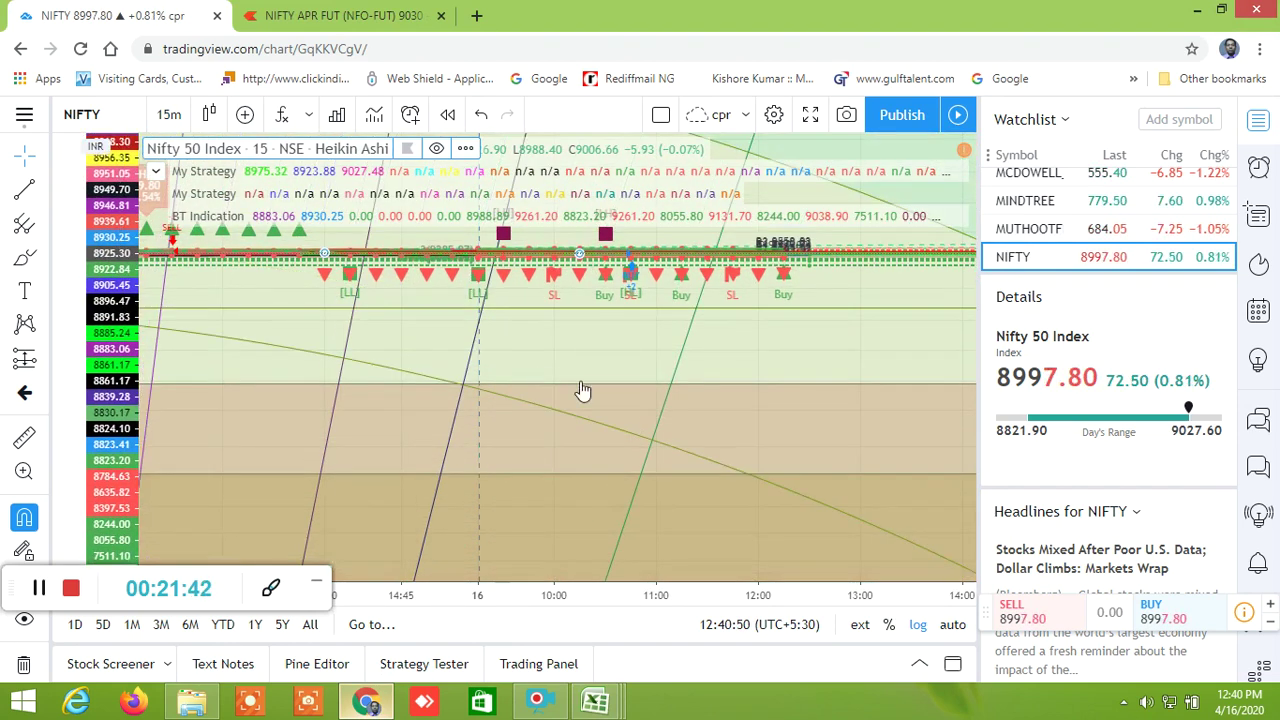
pyautogui.moveTo(580, 436); pyautogui.dragTo(569, 526)
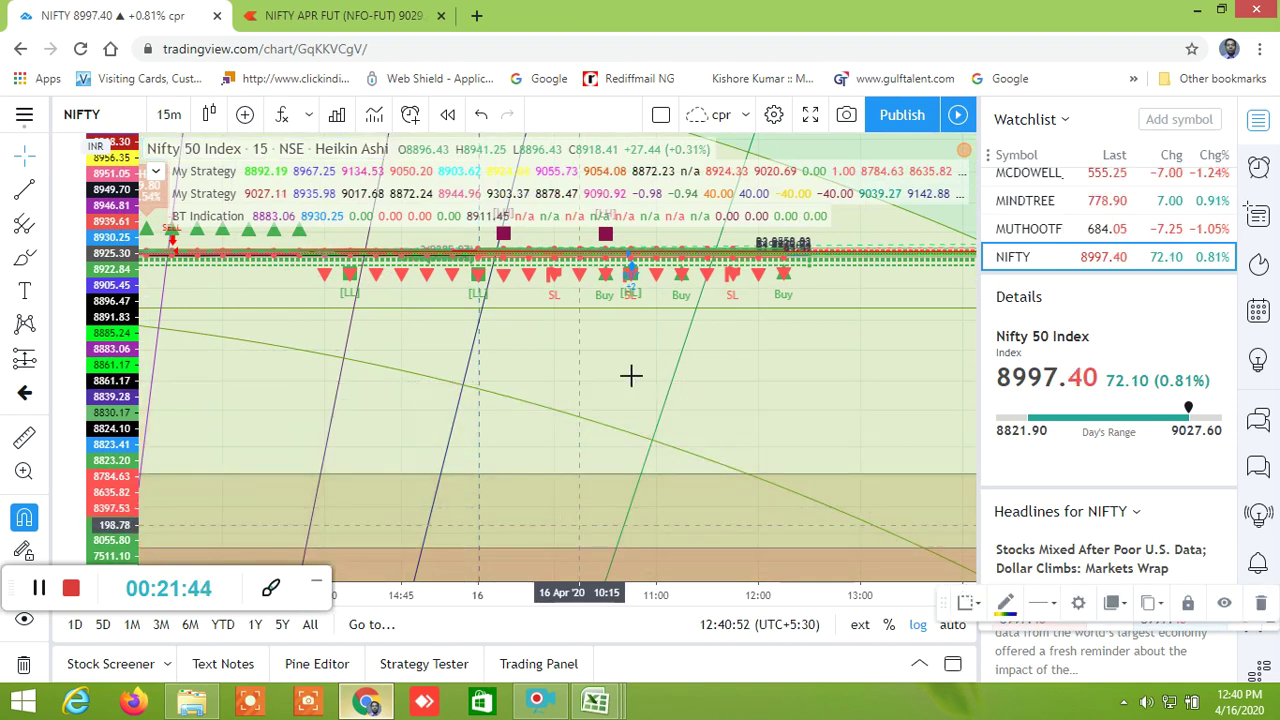
pyautogui.moveTo(170, 270); pyautogui.dragTo(165, 318)
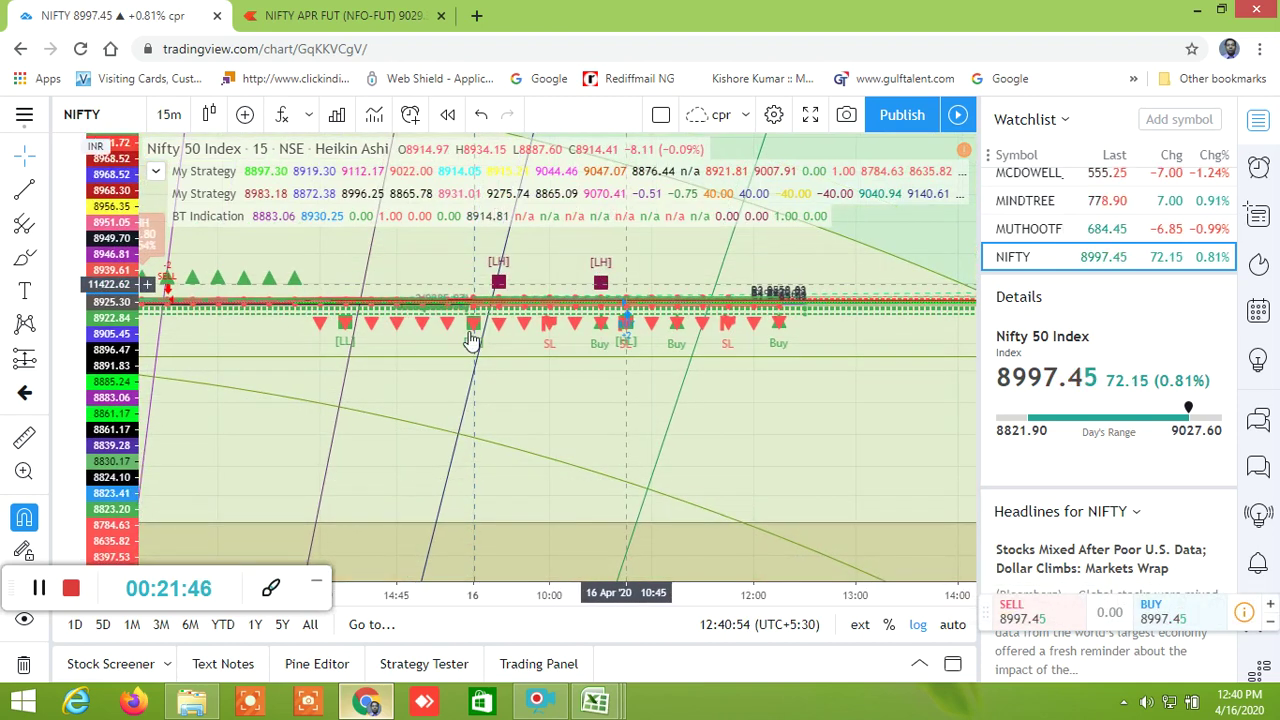
pyautogui.moveTo(105, 272); pyautogui.dragTo(104, 246)
pyautogui.moveTo(652, 376); pyautogui.dragTo(638, 467)
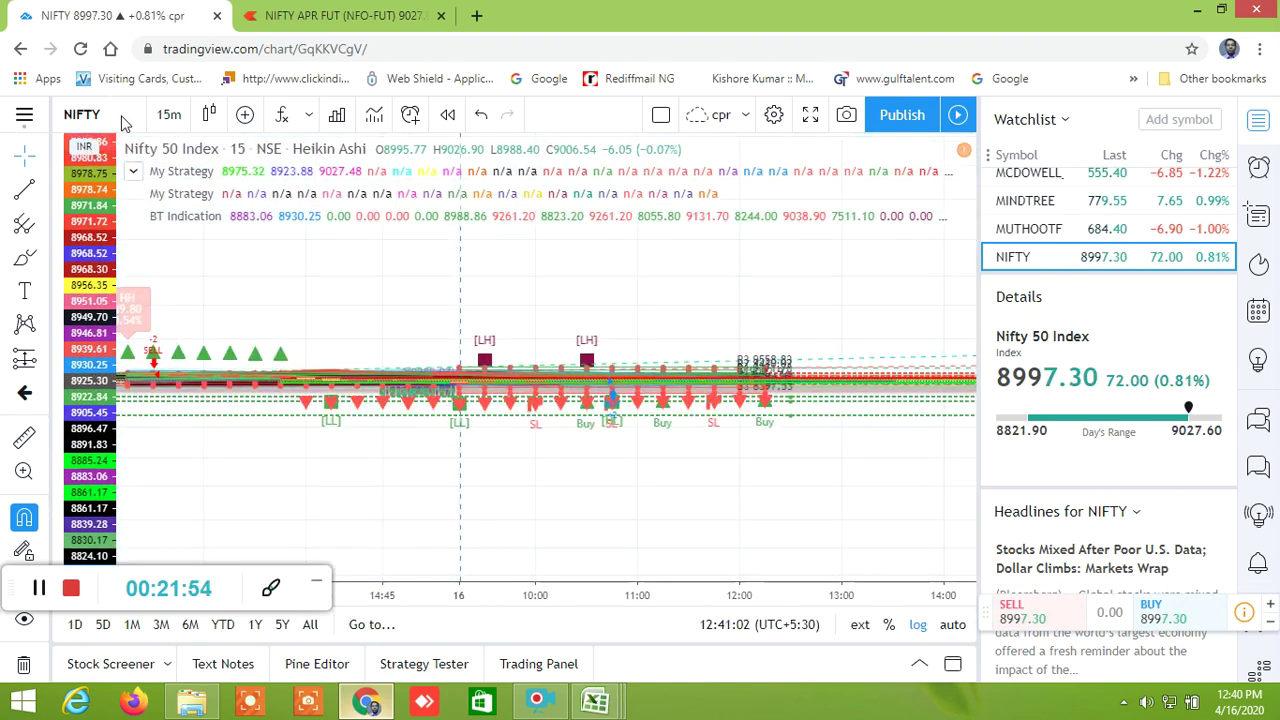
# Step: Stretch the NIFTY chart's price scale to examine the candles against the R1 to R3 and S1 to S3 pivot levels
pyautogui.moveTo(97, 308); pyautogui.dragTo(86, 495)
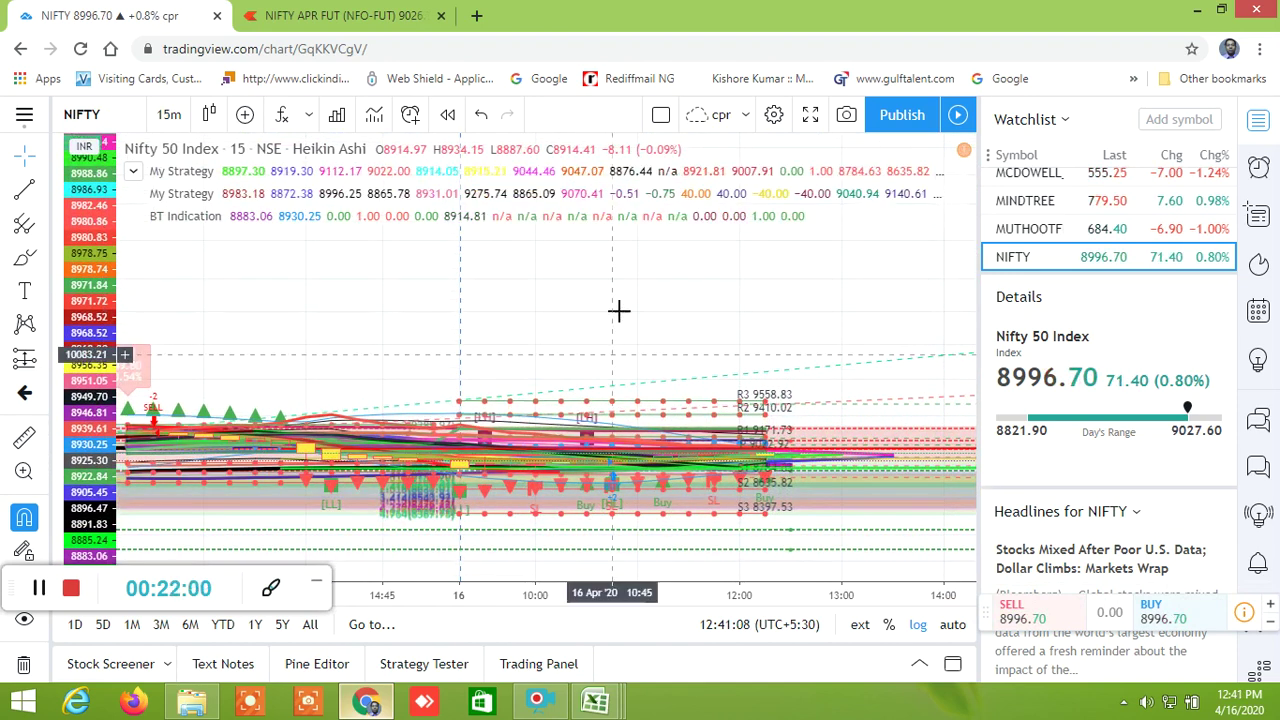
pyautogui.moveTo(611, 263); pyautogui.dragTo(603, 246)
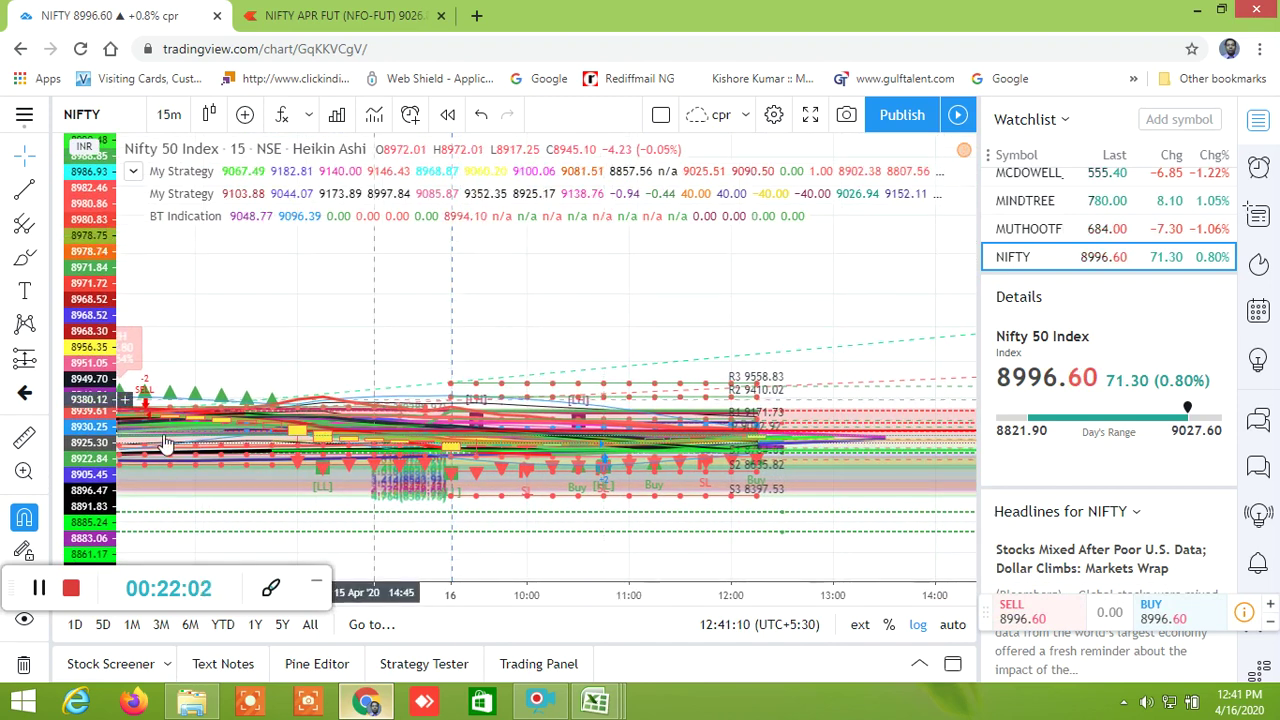
pyautogui.moveTo(103, 410); pyautogui.dragTo(100, 480)
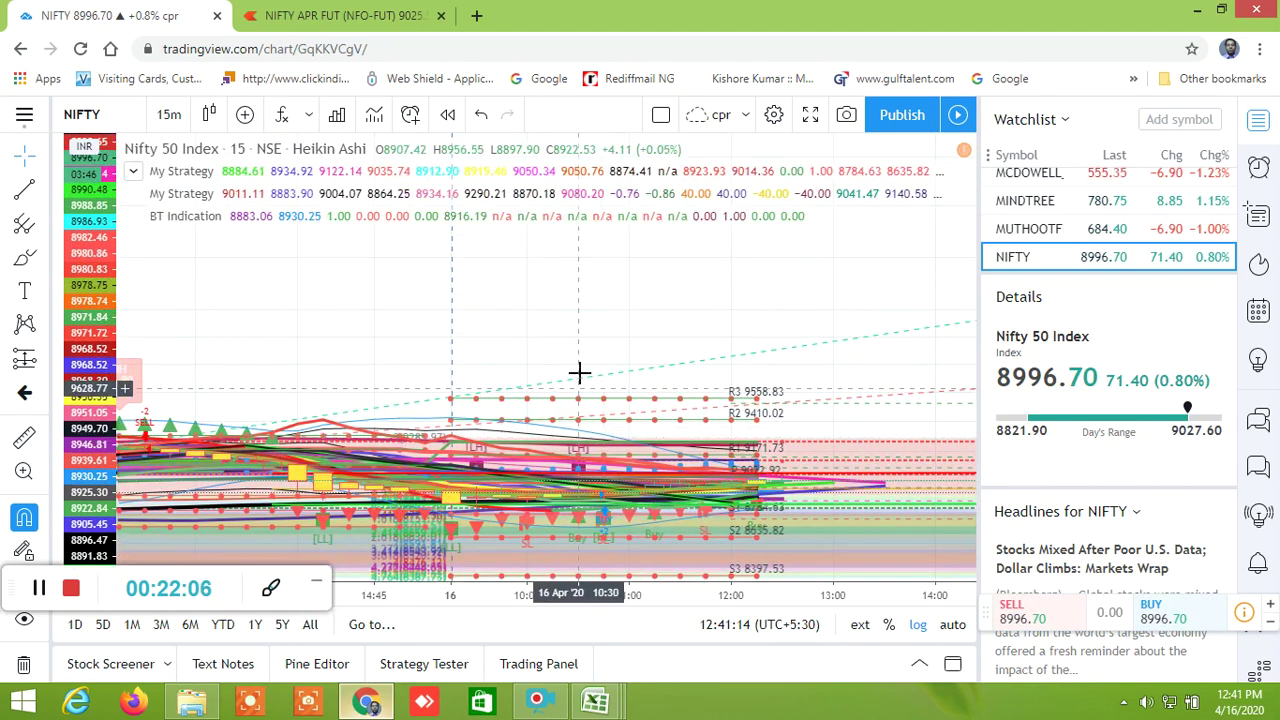
pyautogui.moveTo(574, 294); pyautogui.dragTo(529, 355)
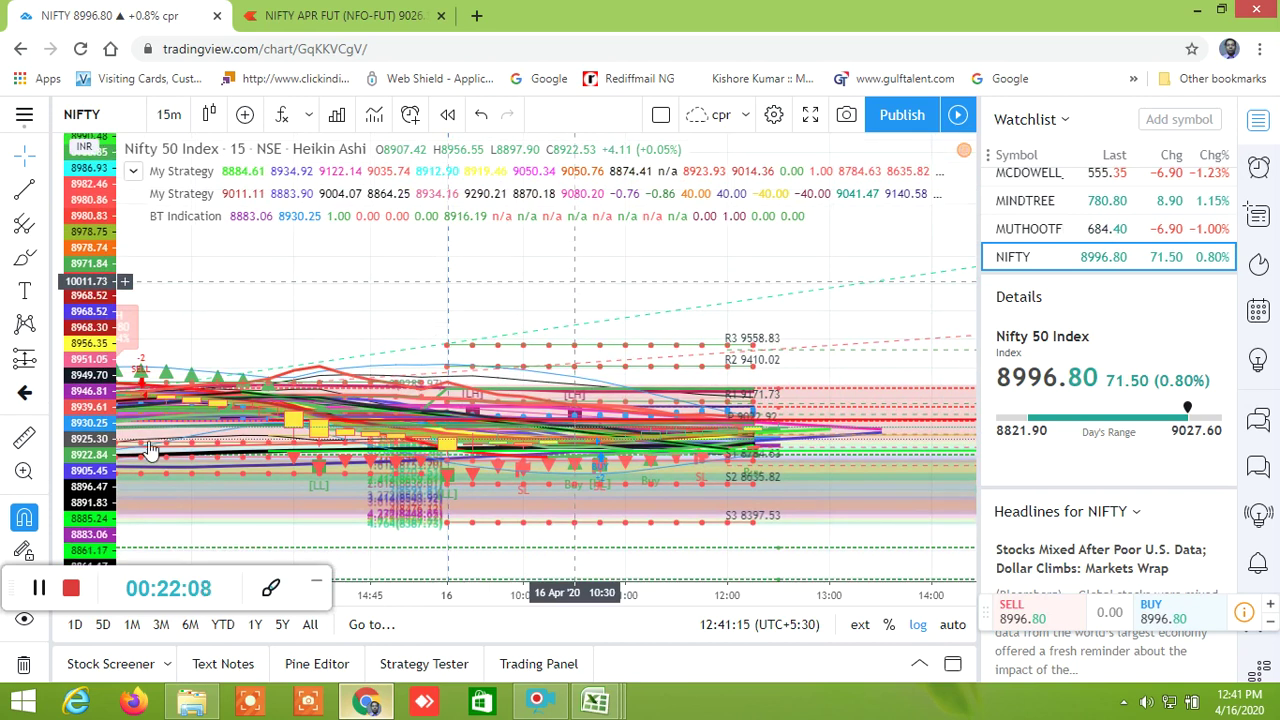
pyautogui.moveTo(100, 418); pyautogui.dragTo(90, 290)
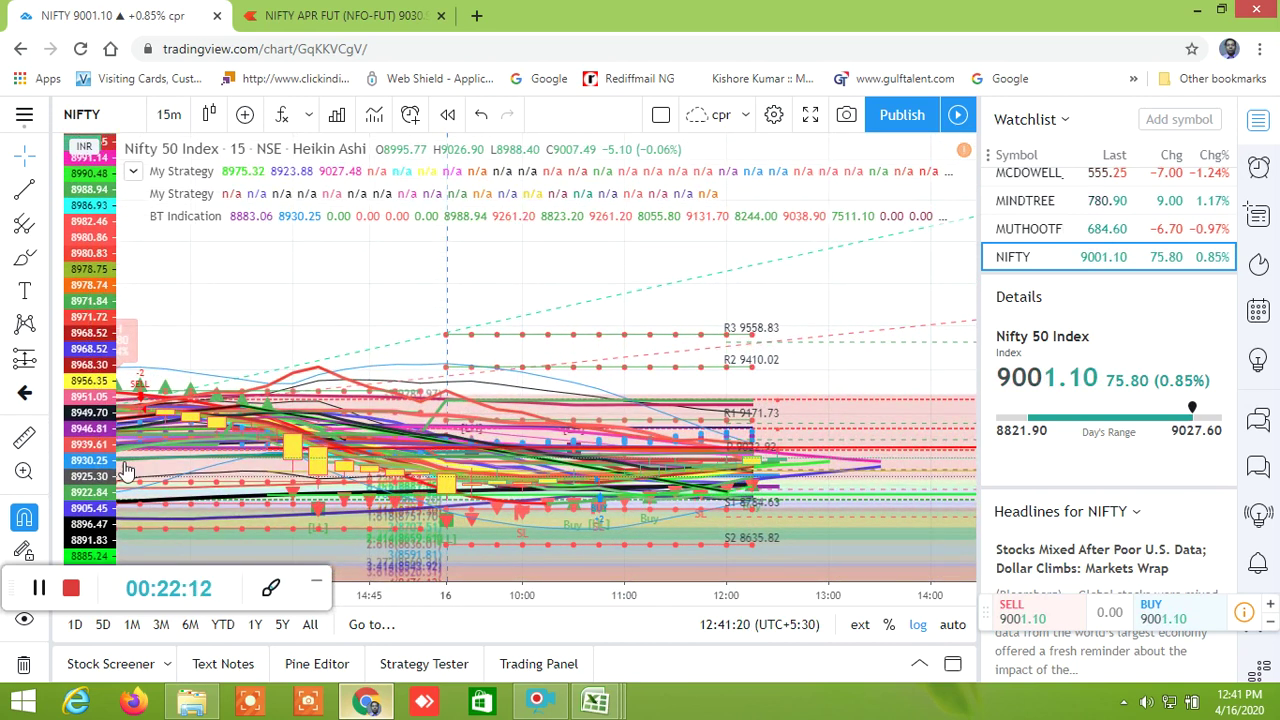
pyautogui.moveTo(100, 455); pyautogui.dragTo(88, 363)
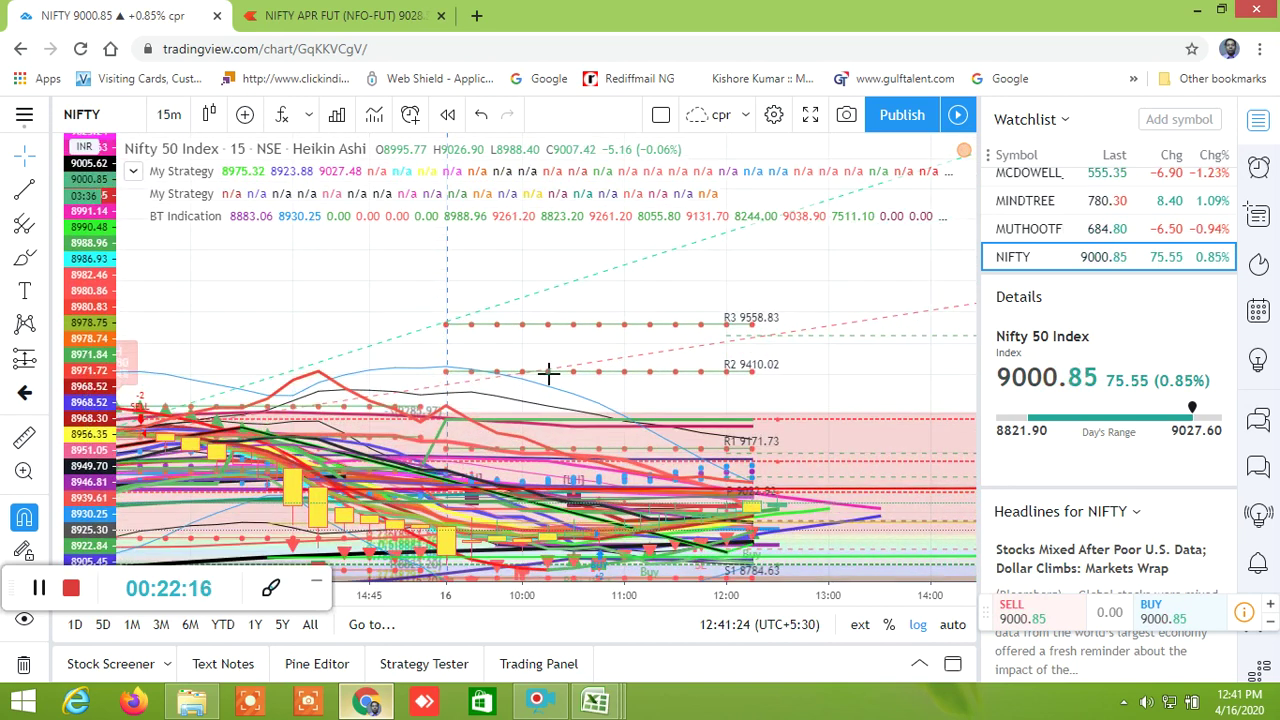
pyautogui.moveTo(593, 308); pyautogui.dragTo(586, 281)
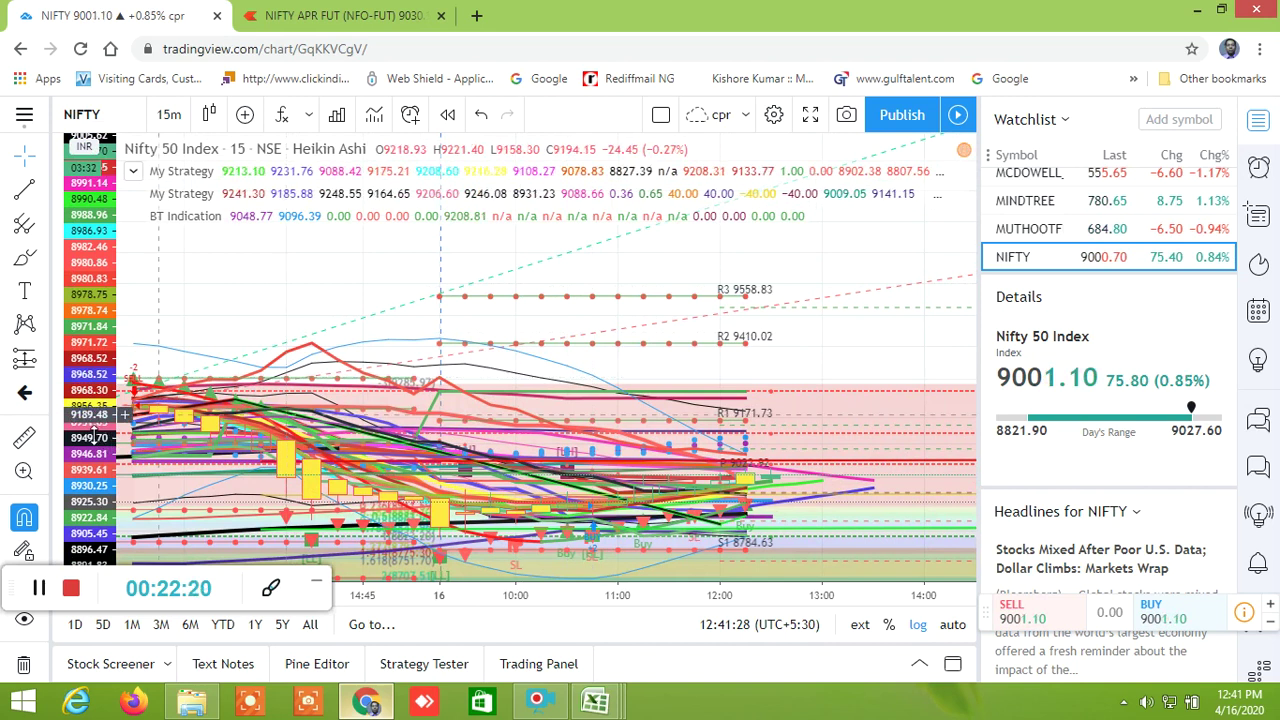
pyautogui.moveTo(96, 432); pyautogui.dragTo(92, 395)
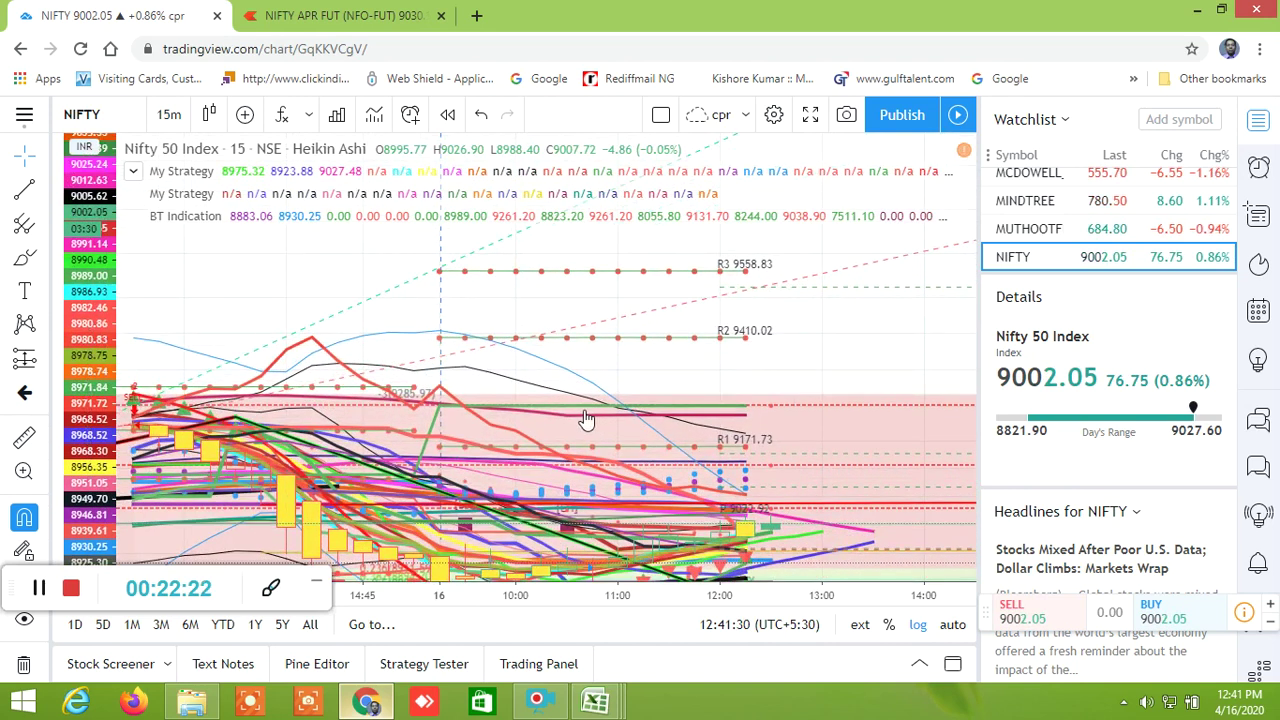
pyautogui.moveTo(594, 340); pyautogui.dragTo(597, 291)
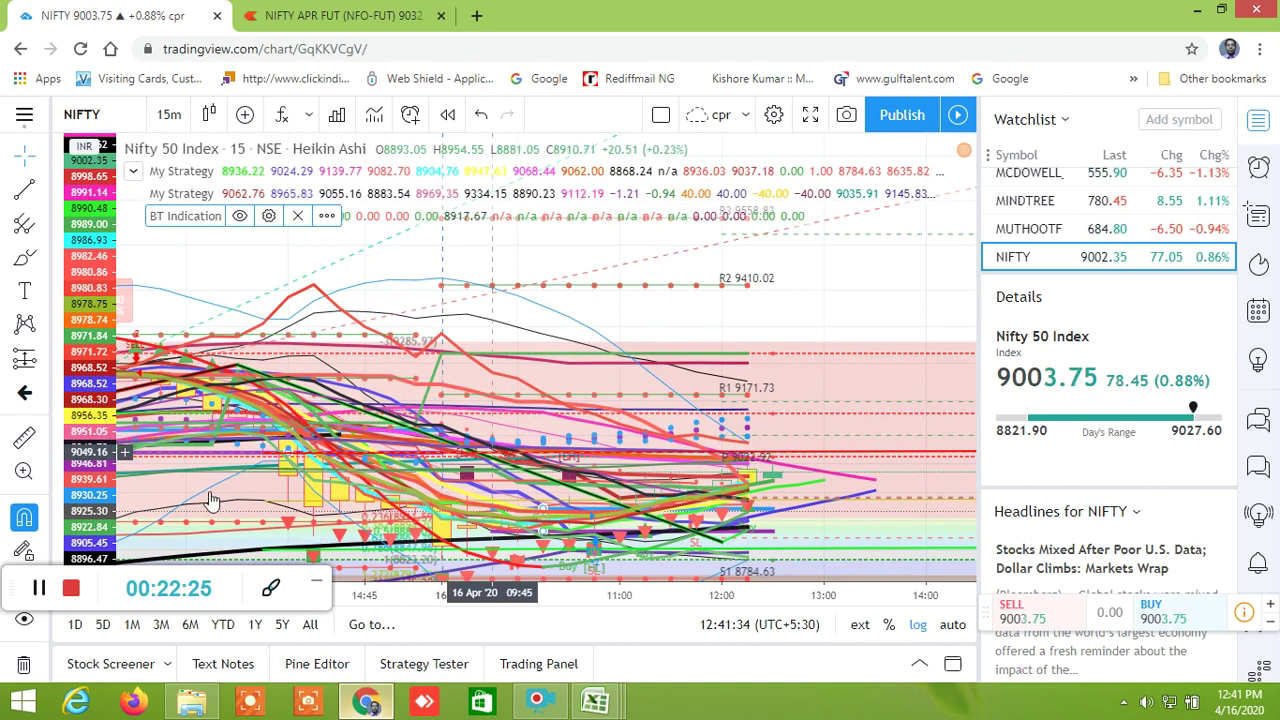
pyautogui.moveTo(100, 447); pyautogui.dragTo(104, 400)
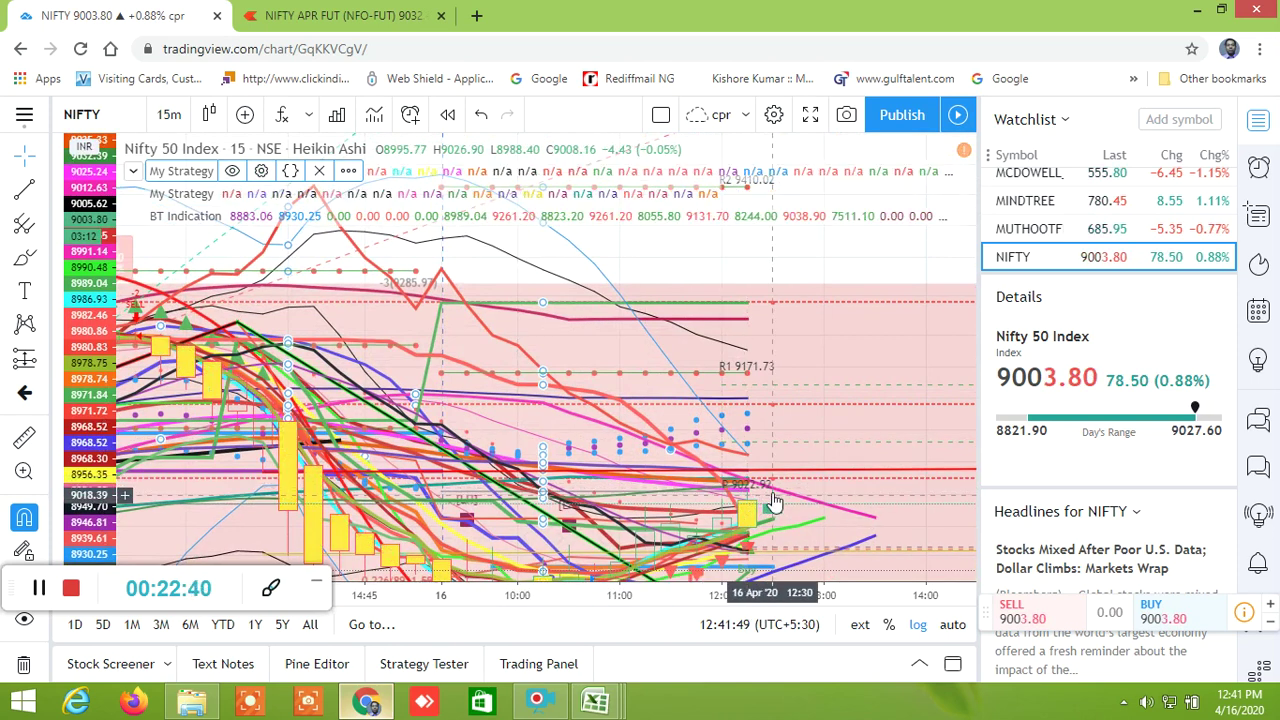
# Step: Examine the NIFTY APR FUT chart in Kite in Chrome with the saved HAPPY SOUL view, and choose the saved PARAMTAKAFIDA view
pyautogui.click(384, 22)
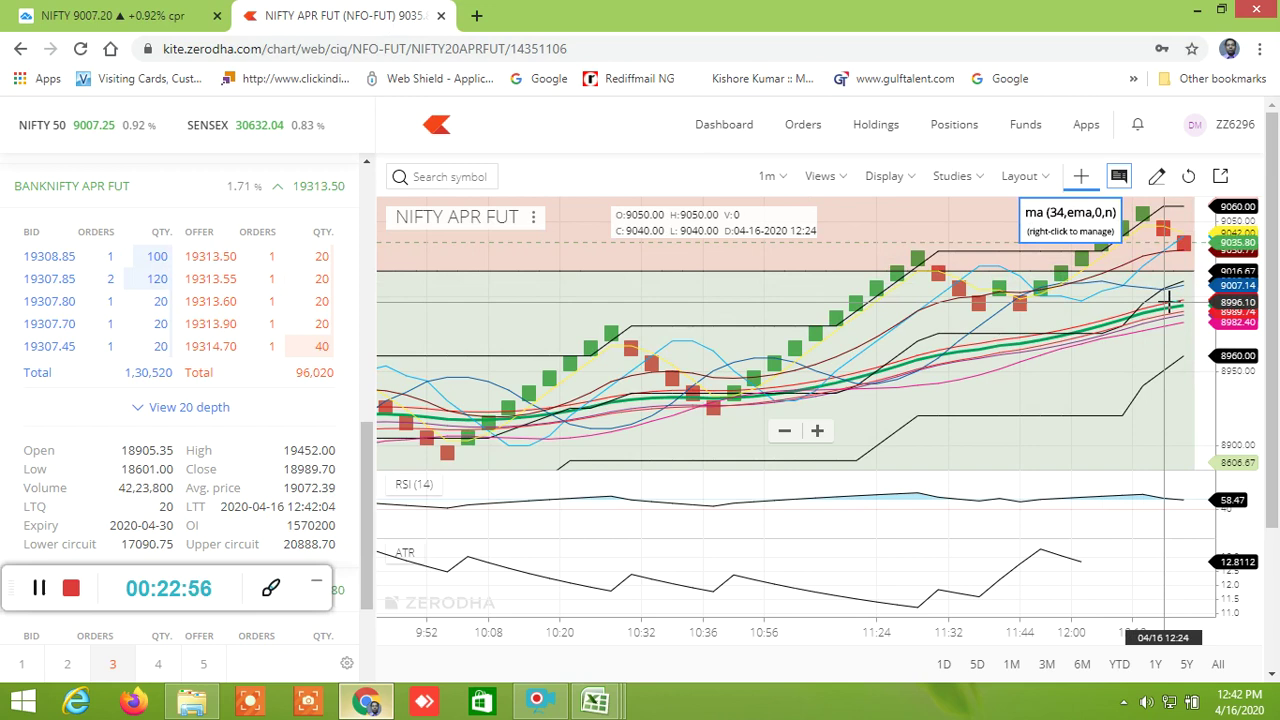
pyautogui.click(843, 178)
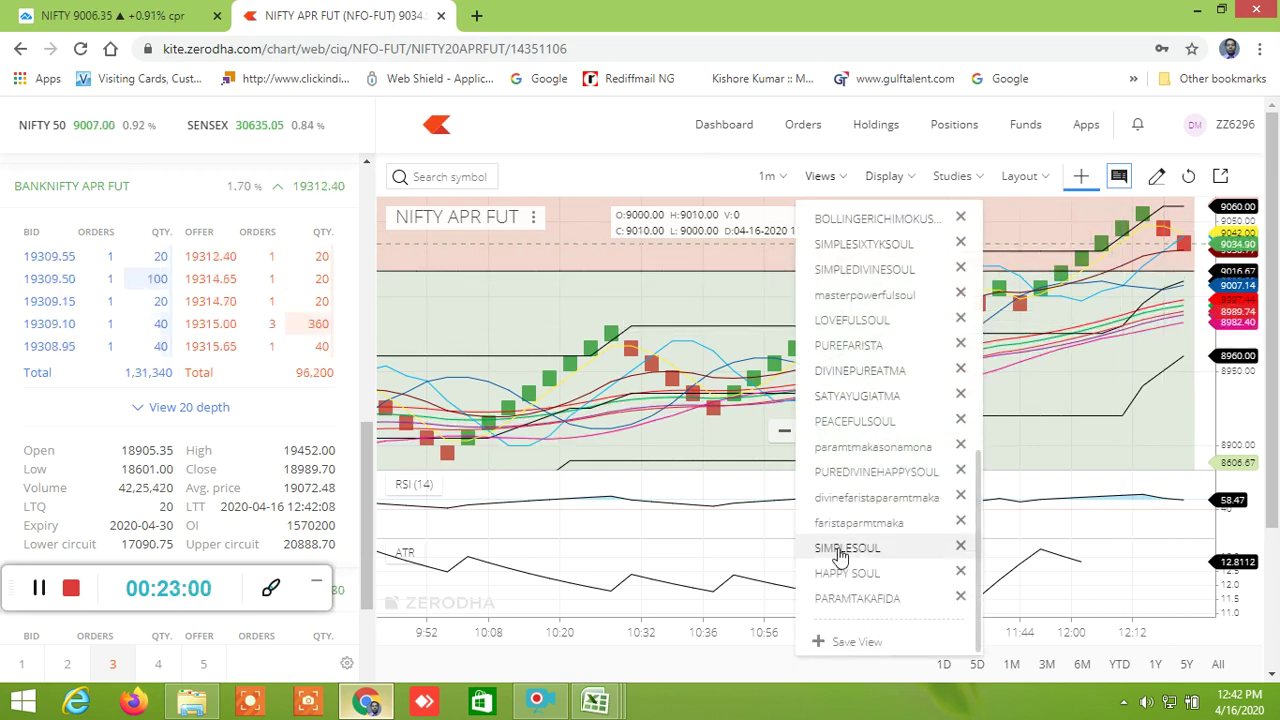
pyautogui.click(845, 575)
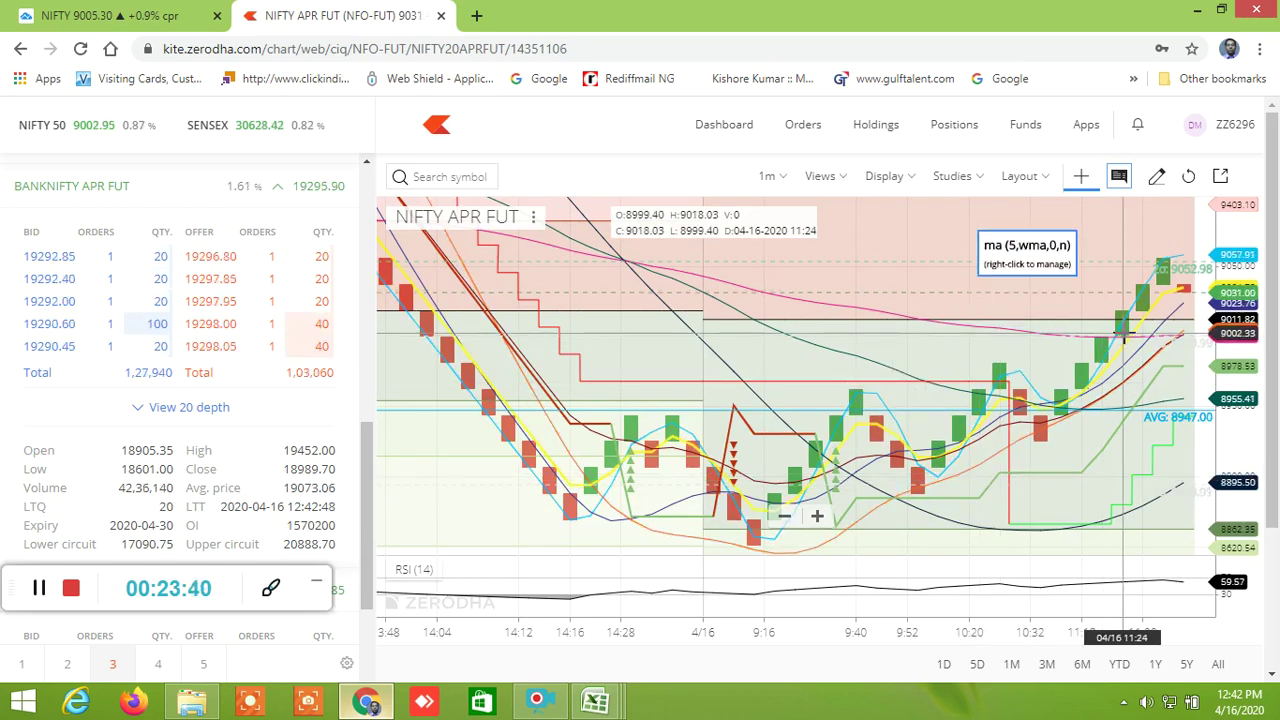
pyautogui.click(843, 184)
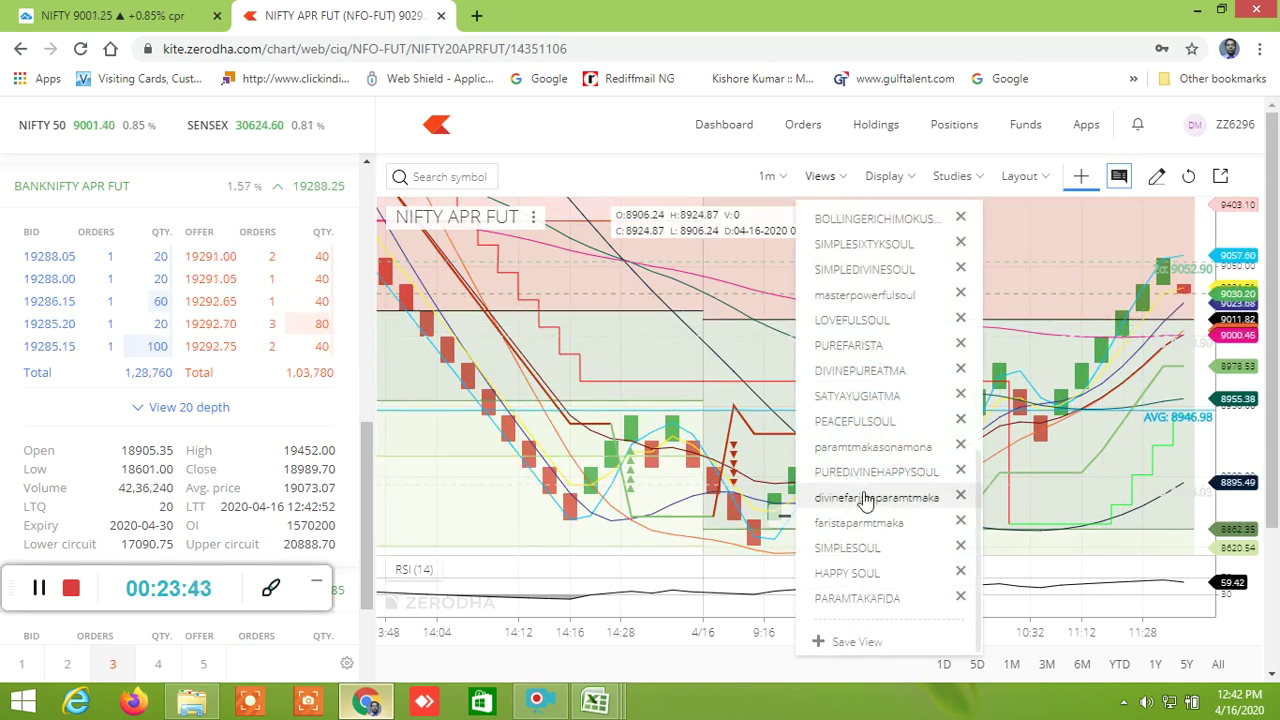
pyautogui.click(876, 593)
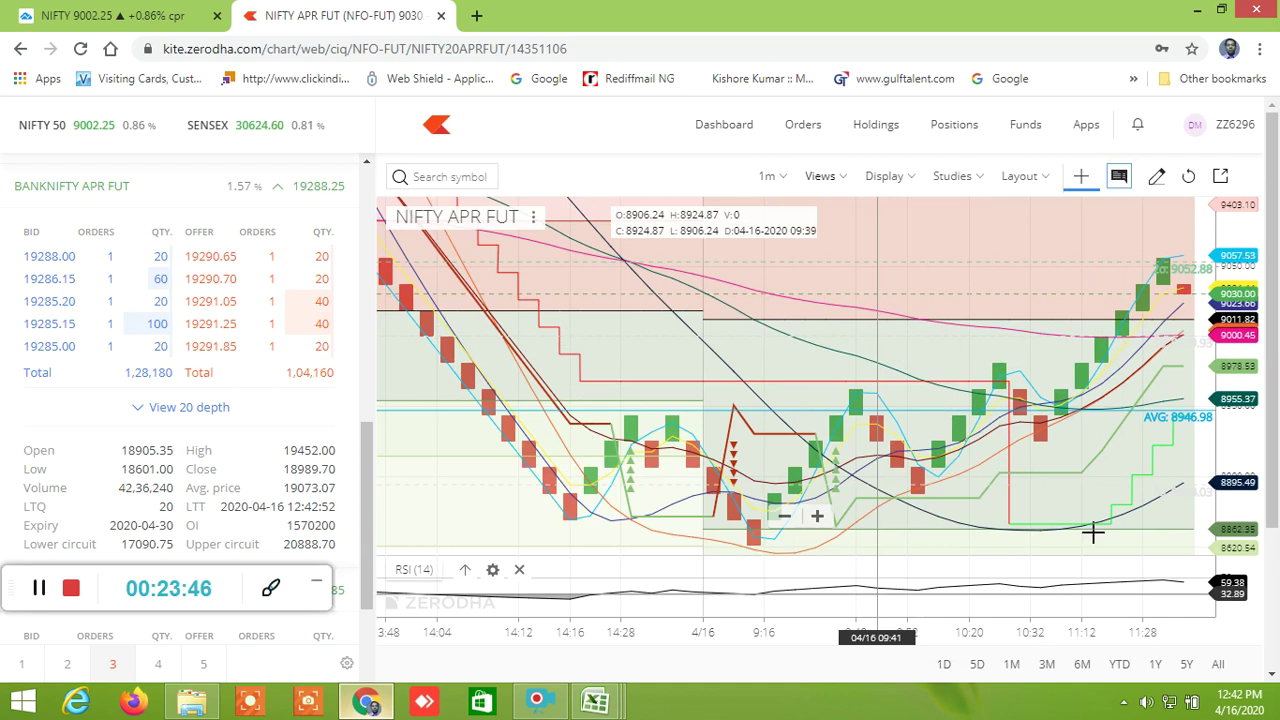
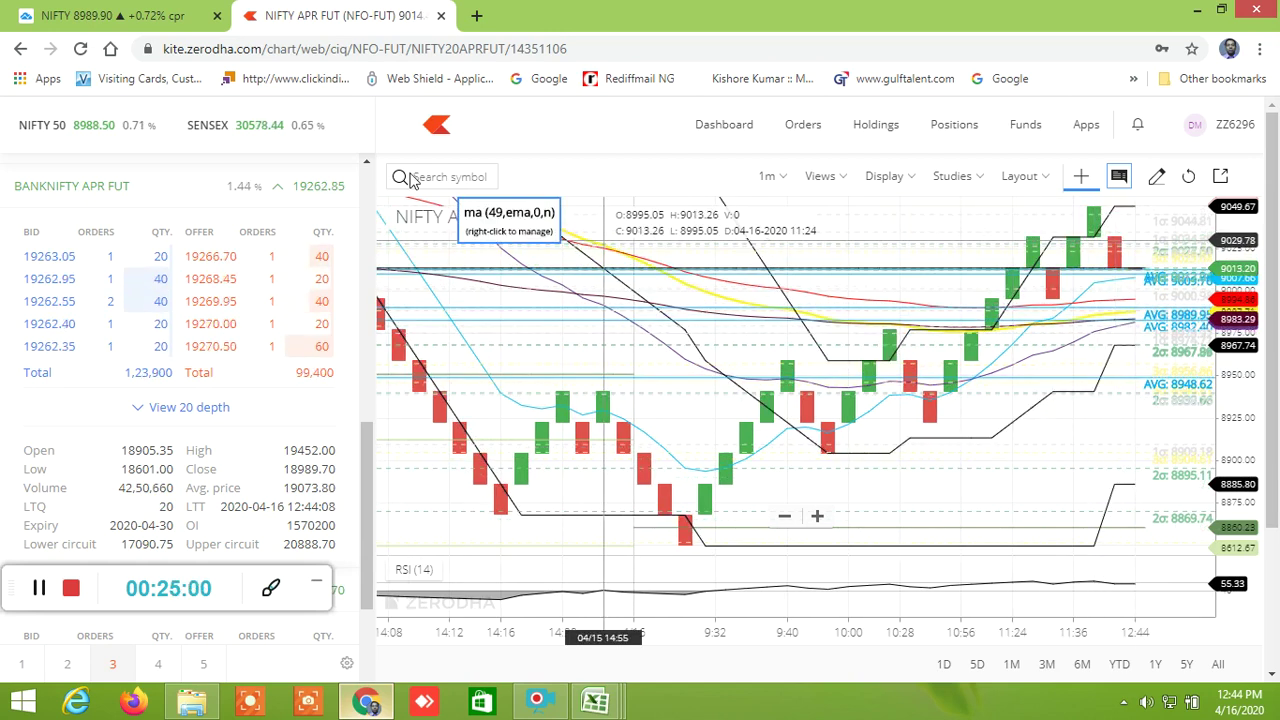
# Step: Switch to the NIFTY chart in TradingView and look through the watchlist's symbols and price changes down to ZEEL
pyautogui.click(163, 20)
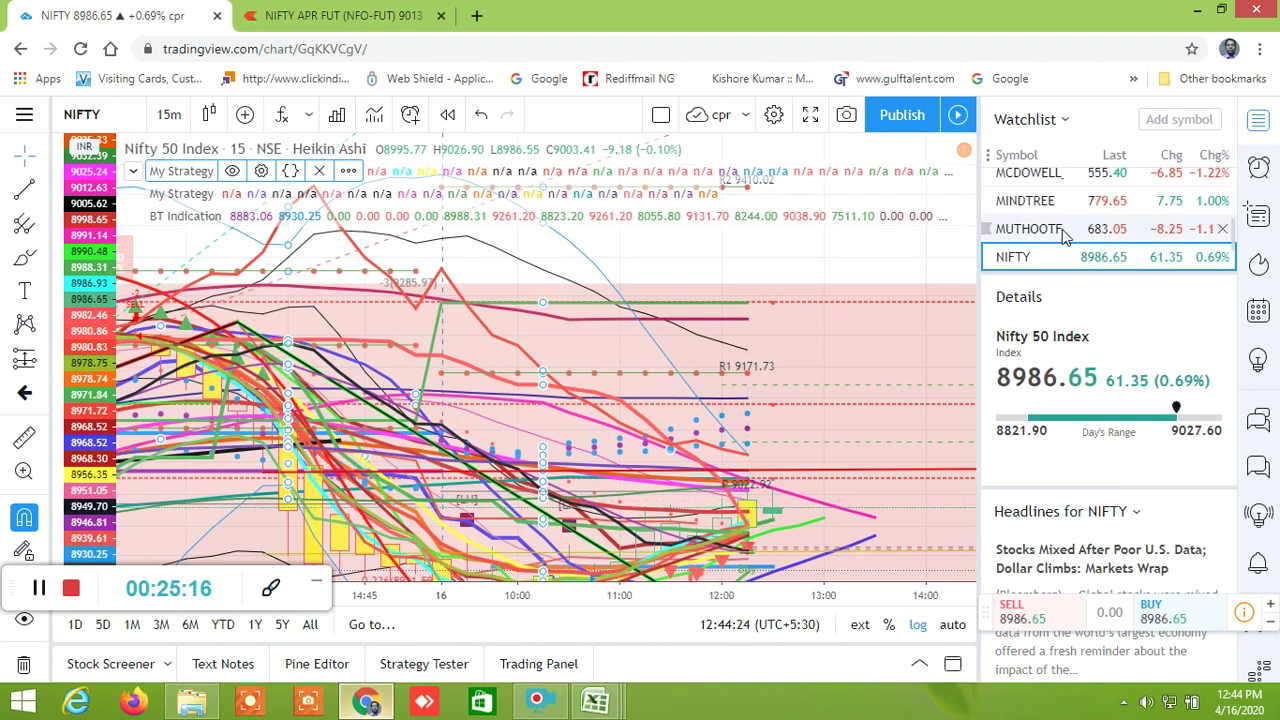
pyautogui.scroll(3, 1055, 232)
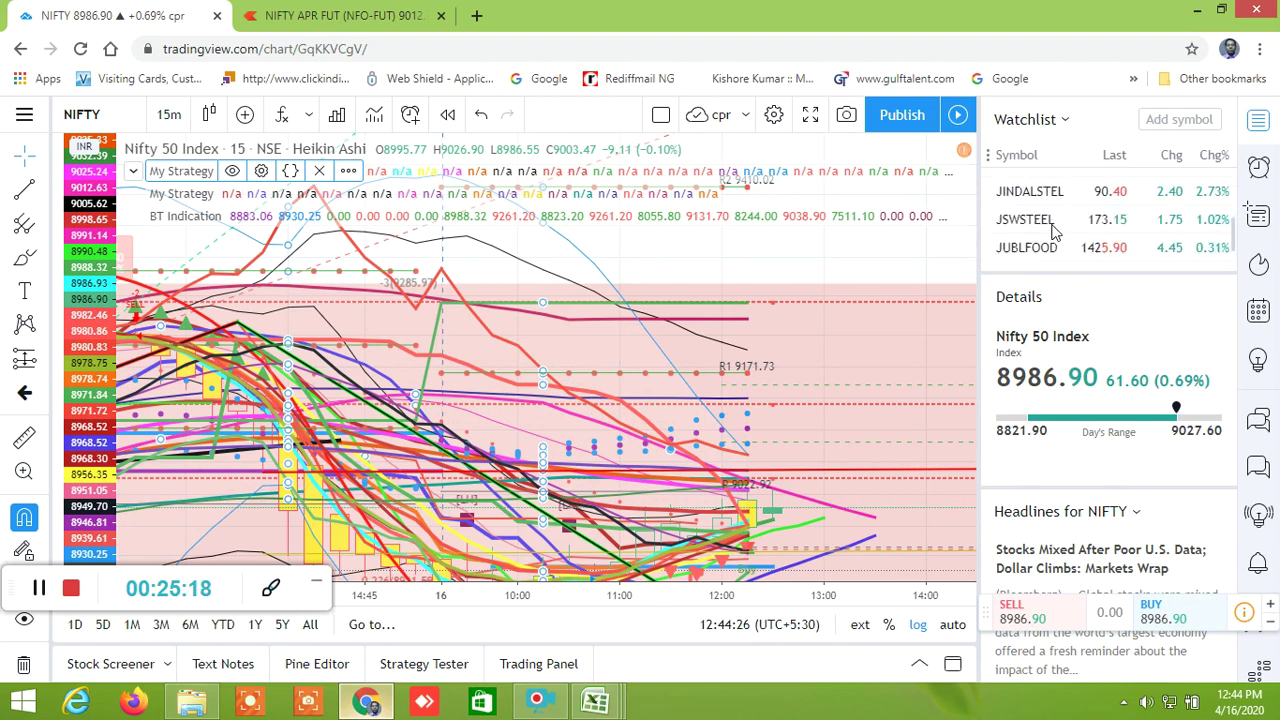
pyautogui.scroll(2, 1052, 232)
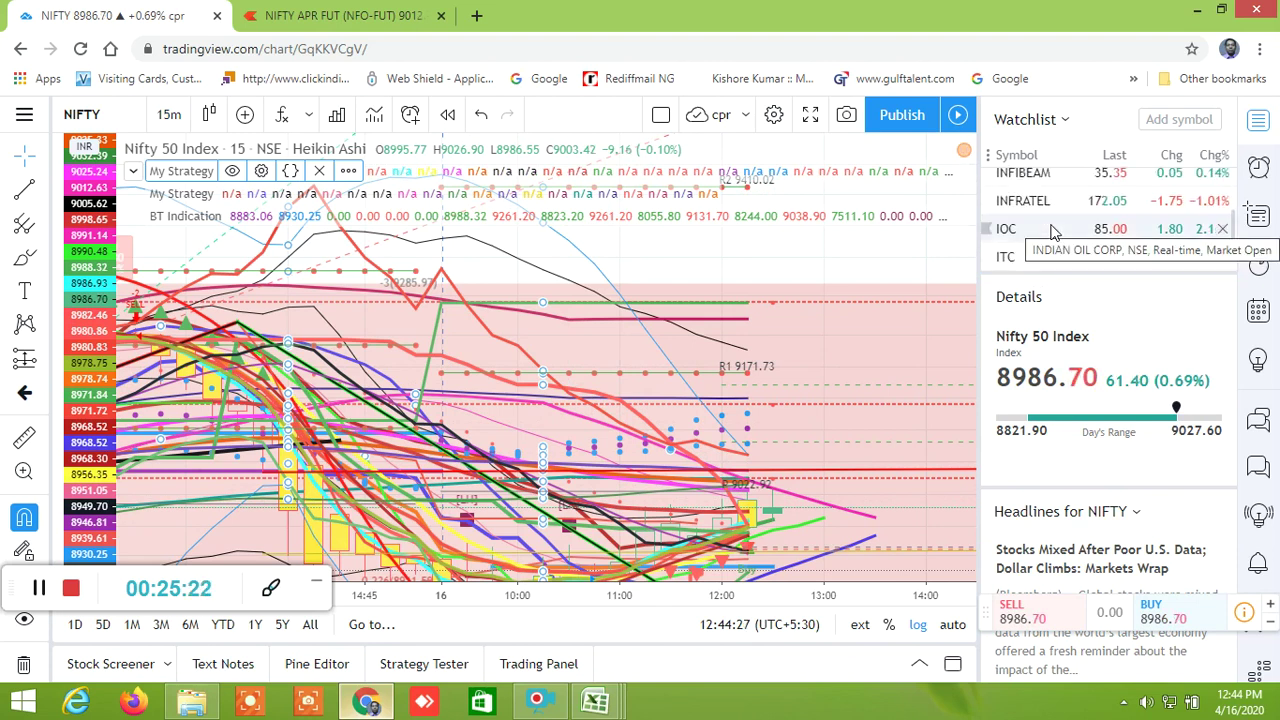
pyautogui.scroll(-3, 1052, 232)
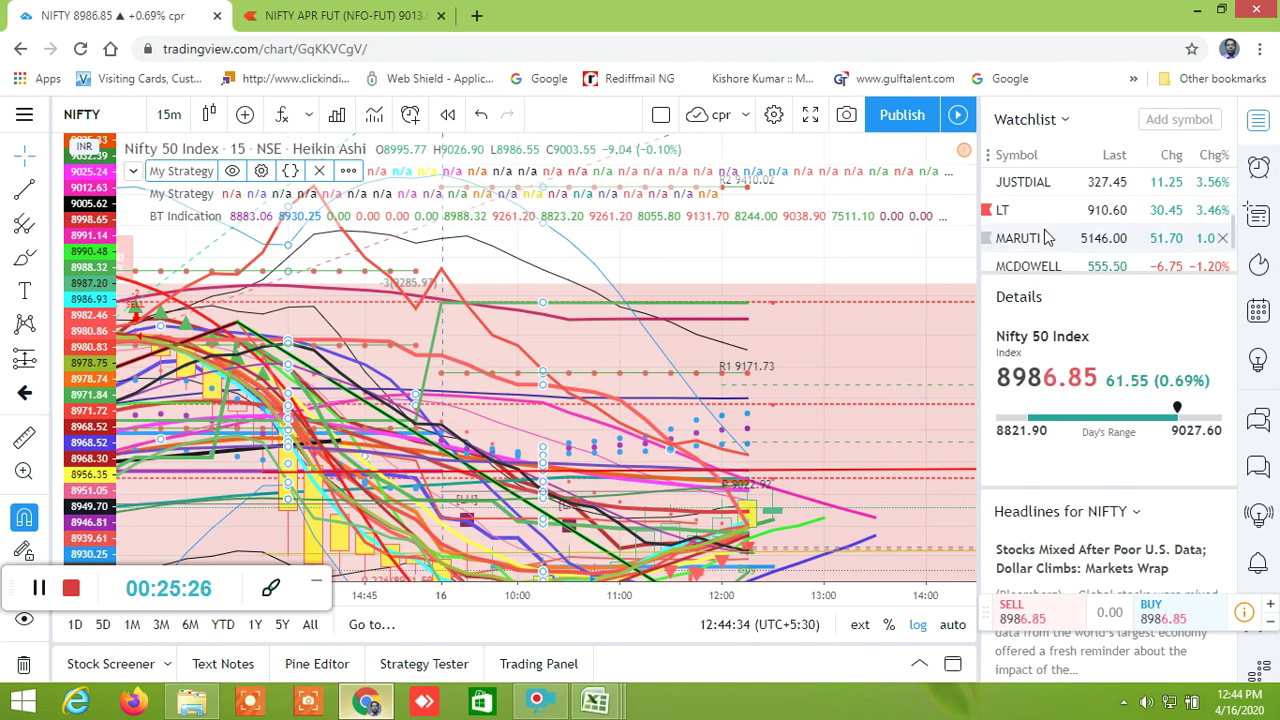
pyautogui.scroll(-3, 1045, 237)
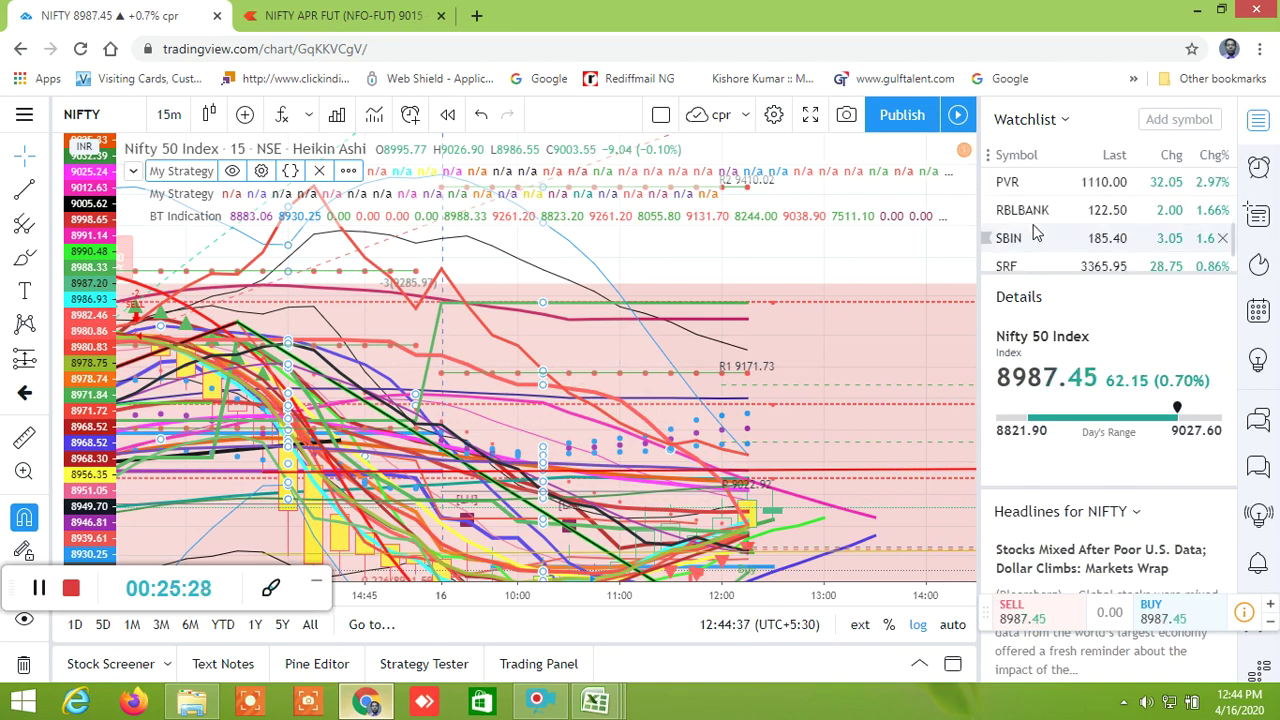
pyautogui.scroll(2, 1035, 230)
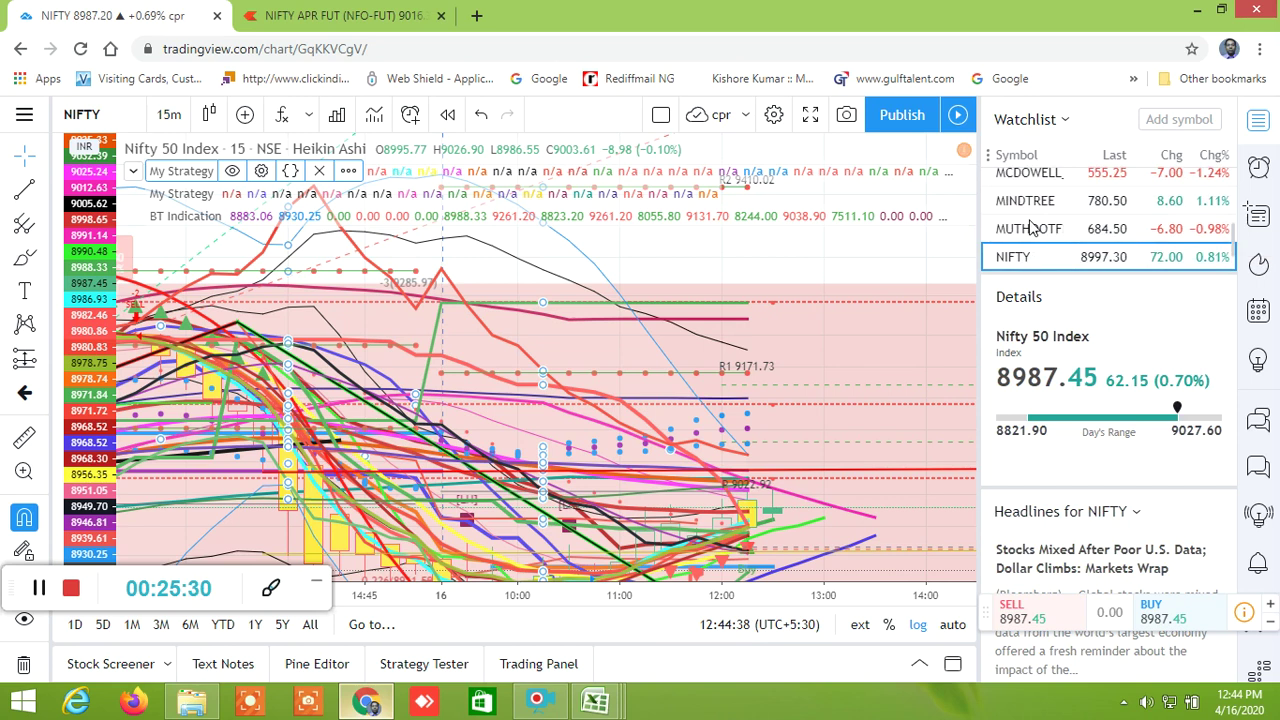
pyautogui.scroll(3, 1037, 238)
pyautogui.scroll(2, 1037, 238)
pyautogui.scroll(2, 1037, 236)
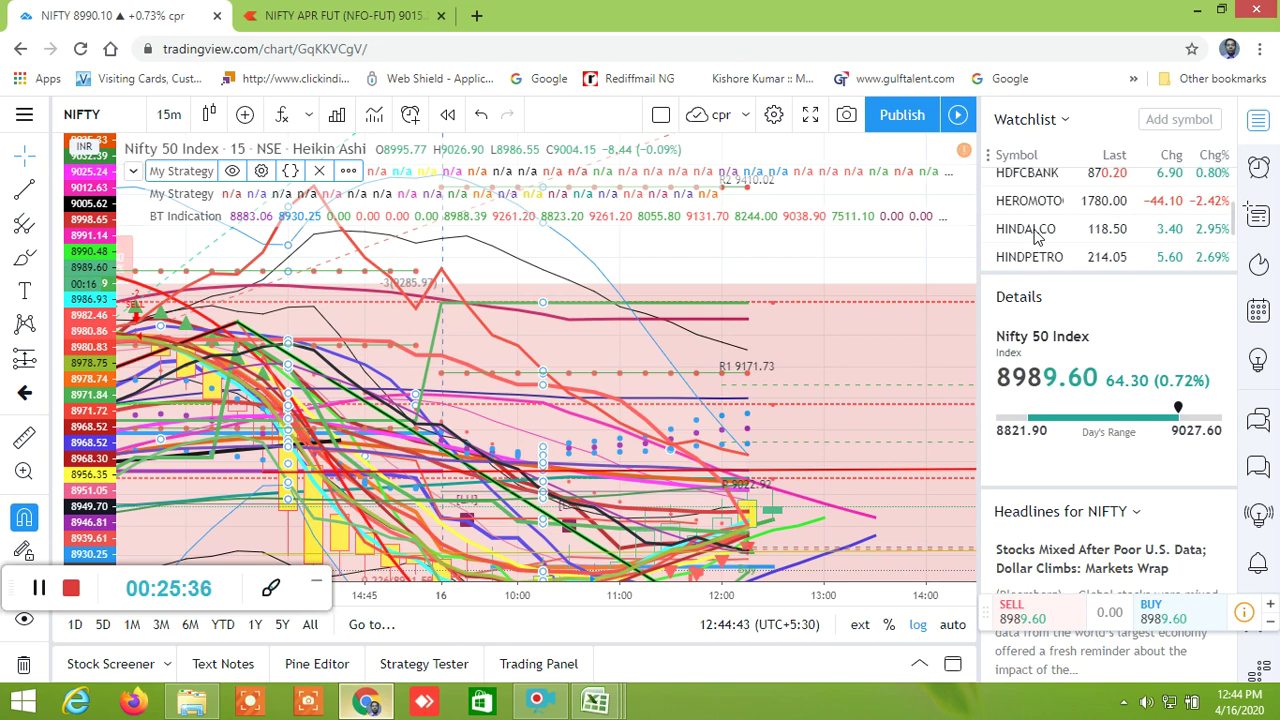
pyautogui.scroll(3, 1037, 236)
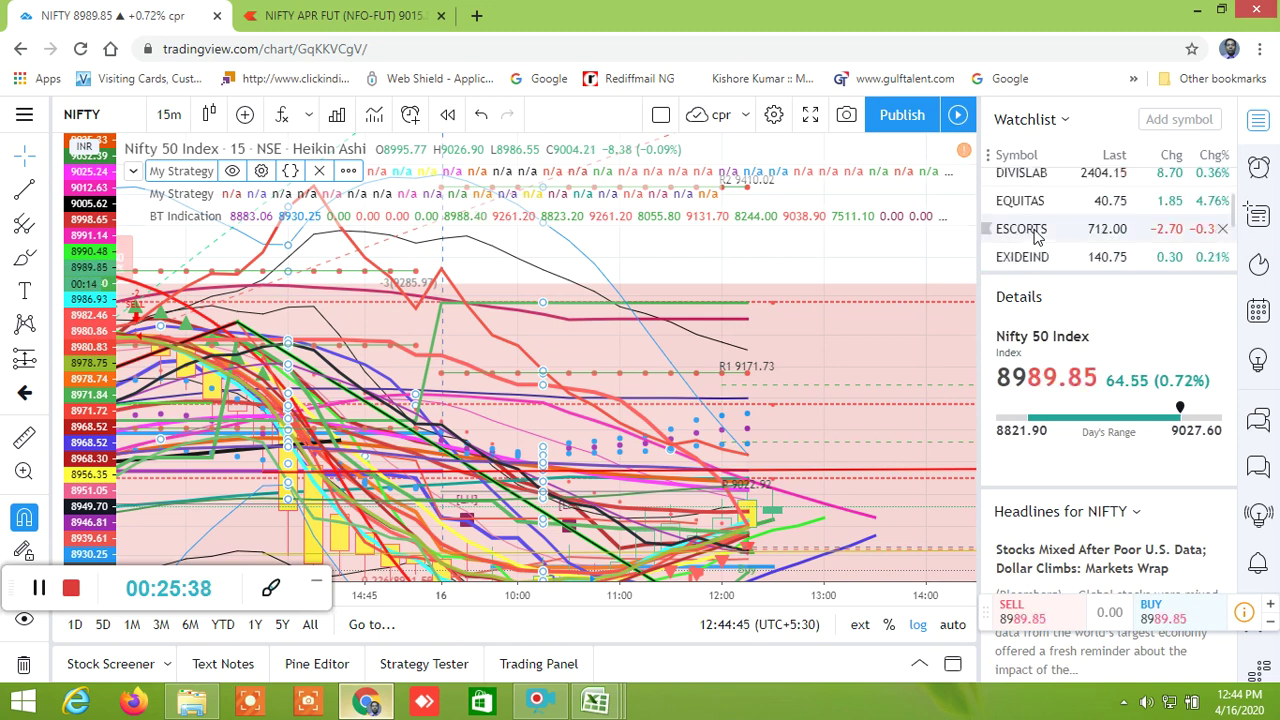
pyautogui.scroll(3, 1039, 234)
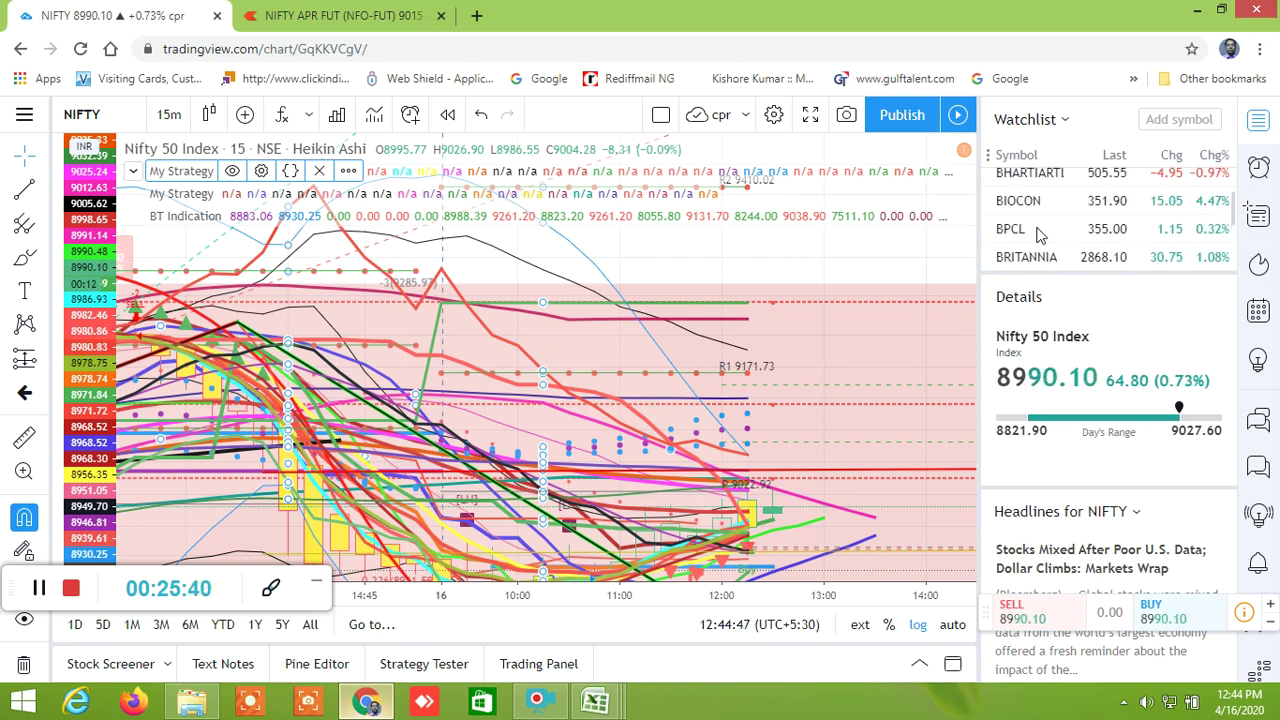
pyautogui.scroll(-6, 1037, 234)
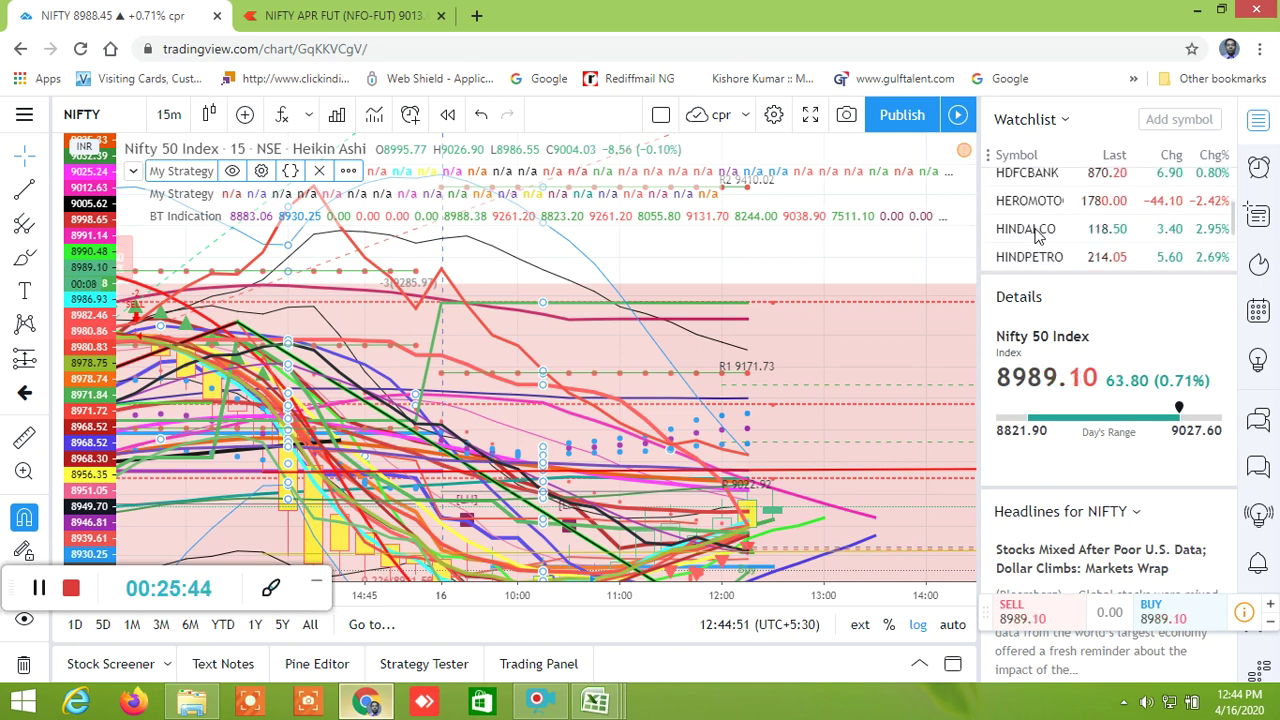
pyautogui.scroll(-5, 1037, 234)
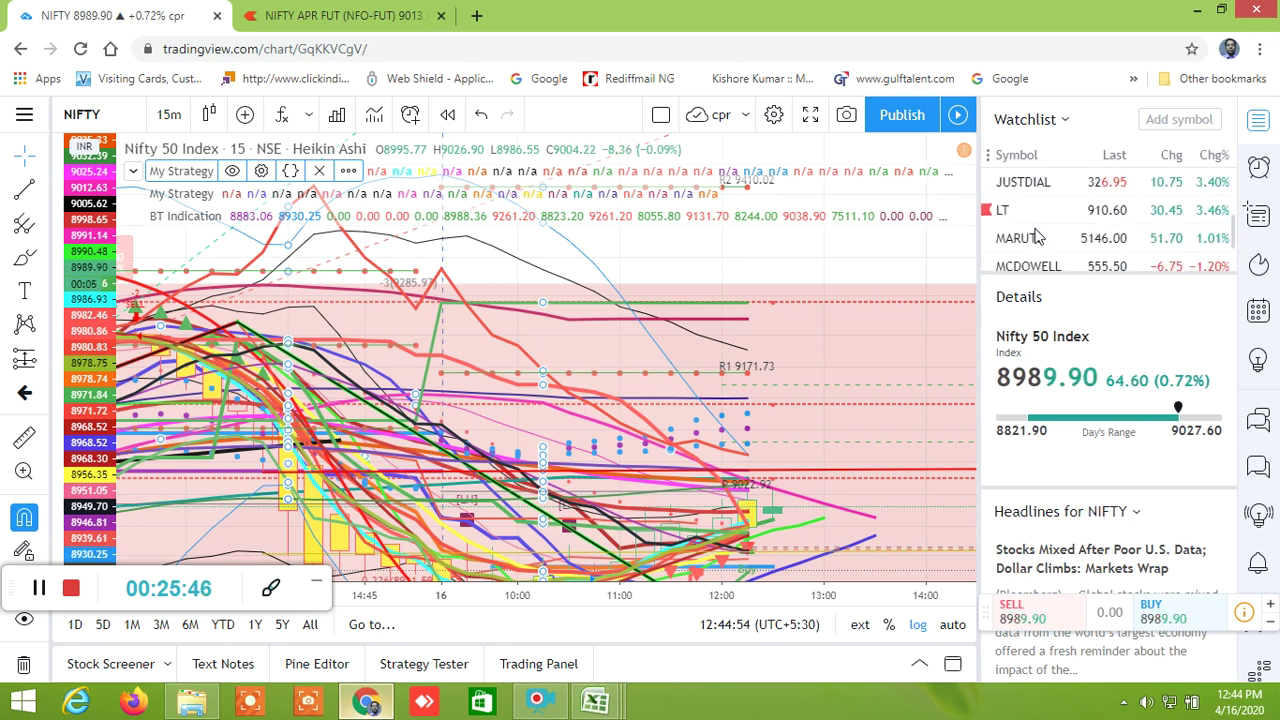
pyautogui.scroll(-5, 1037, 234)
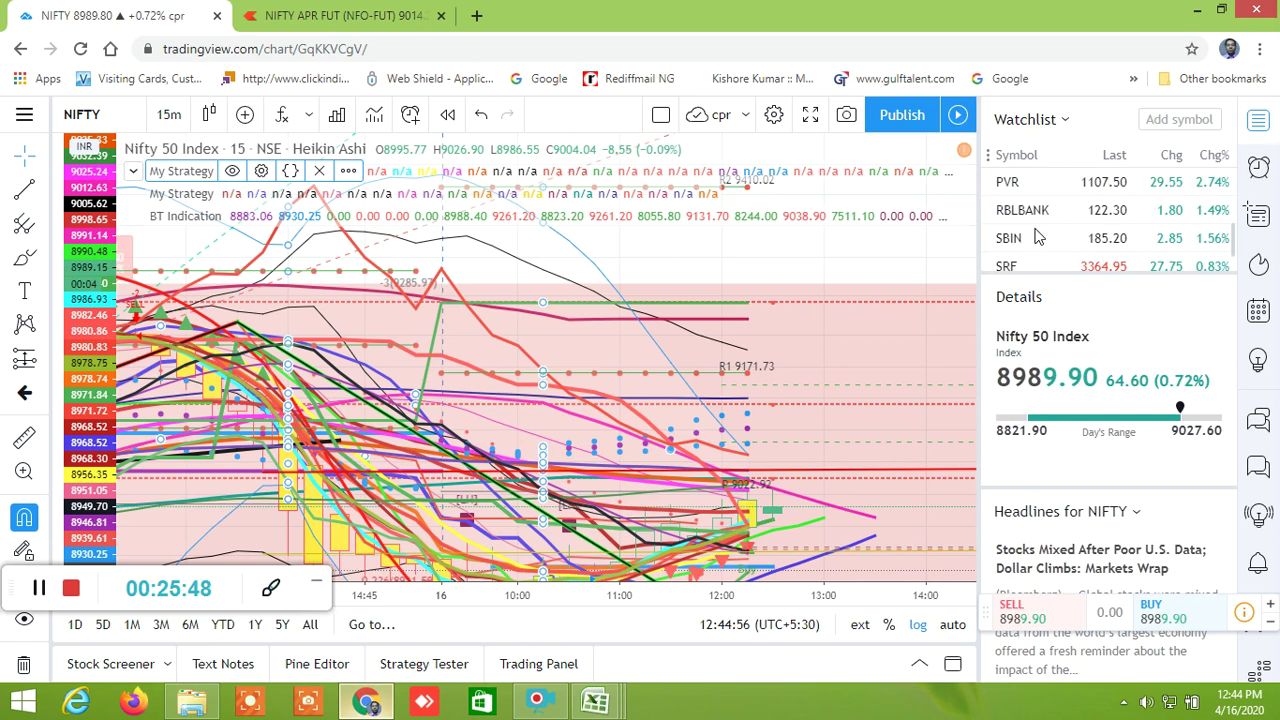
pyautogui.scroll(-3, 1037, 234)
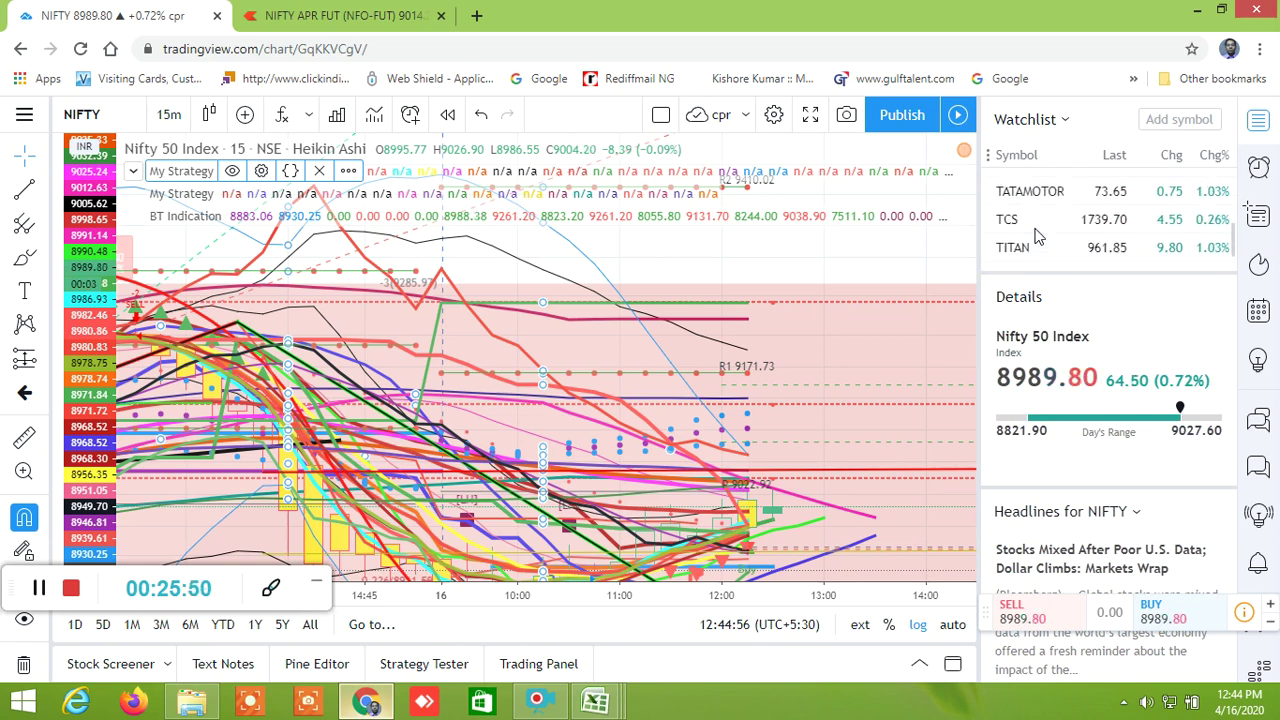
pyautogui.scroll(-2, 1037, 234)
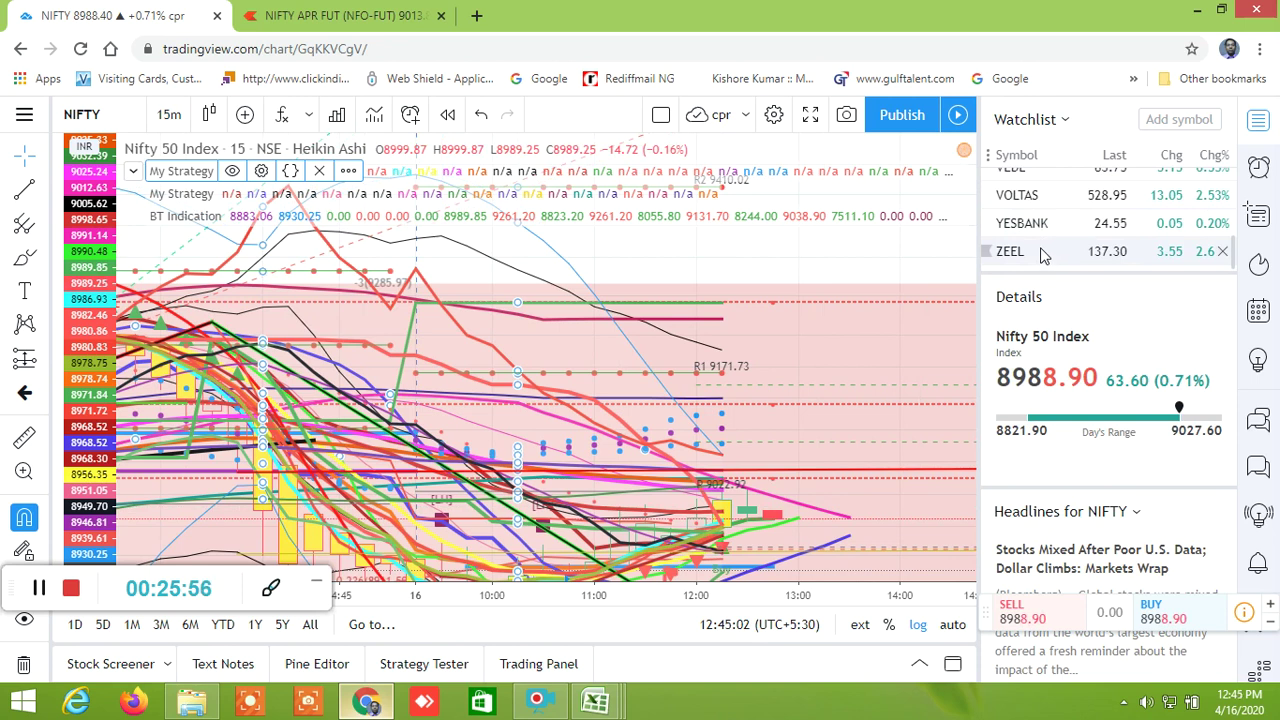
# Step: Look back through the TradingView watchlist from ZEEL up to BANKNIFTY to check the symbols' current prices
pyautogui.scroll(2, 1040, 255)
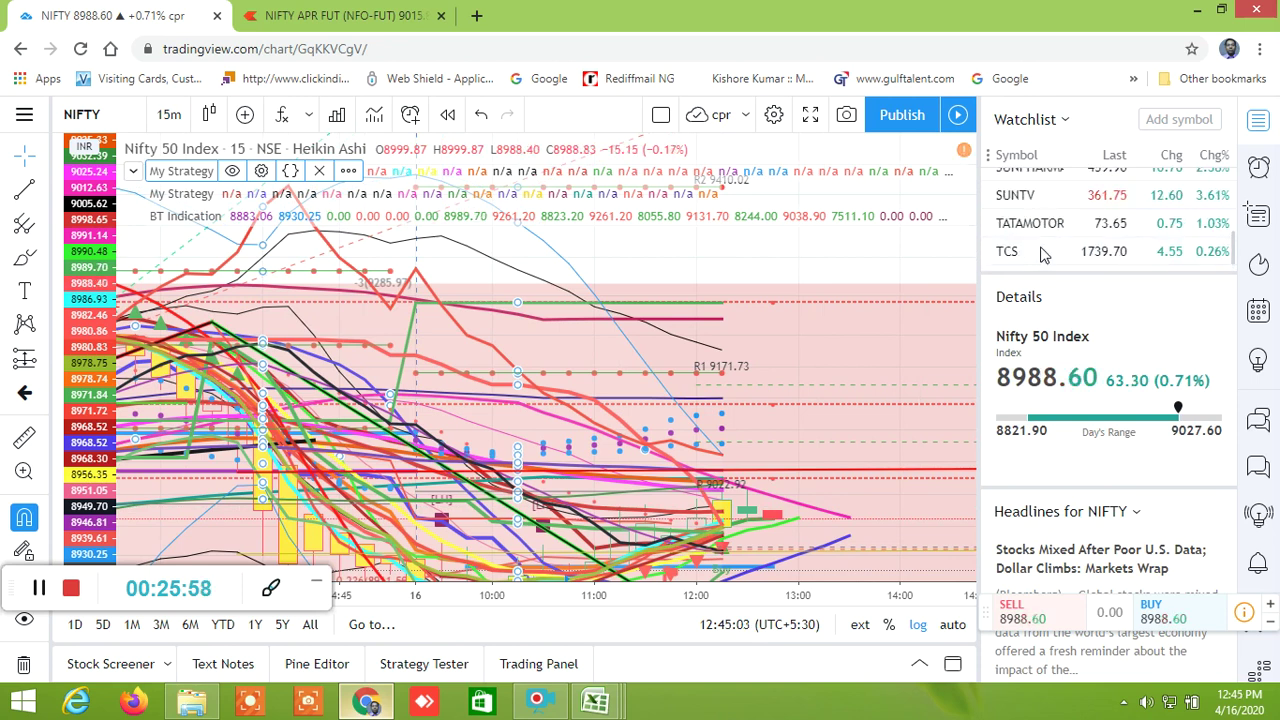
pyautogui.scroll(2, 1040, 255)
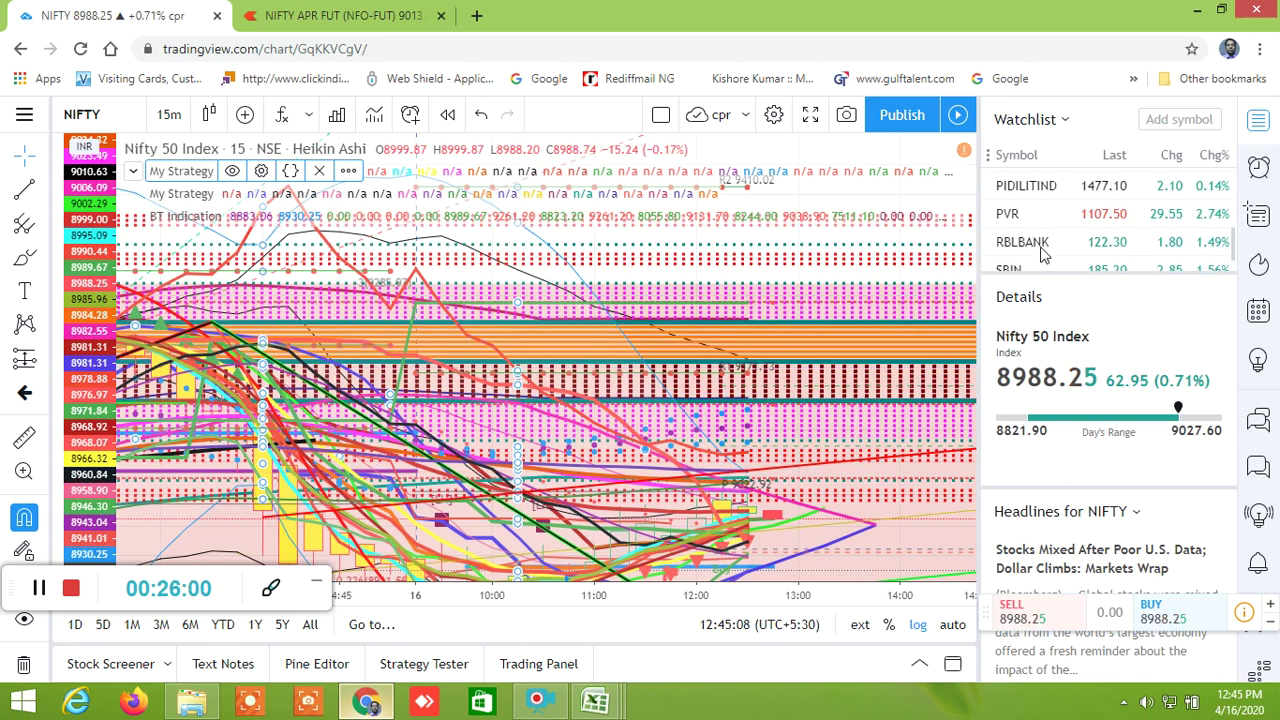
pyautogui.scroll(-2, 1043, 253)
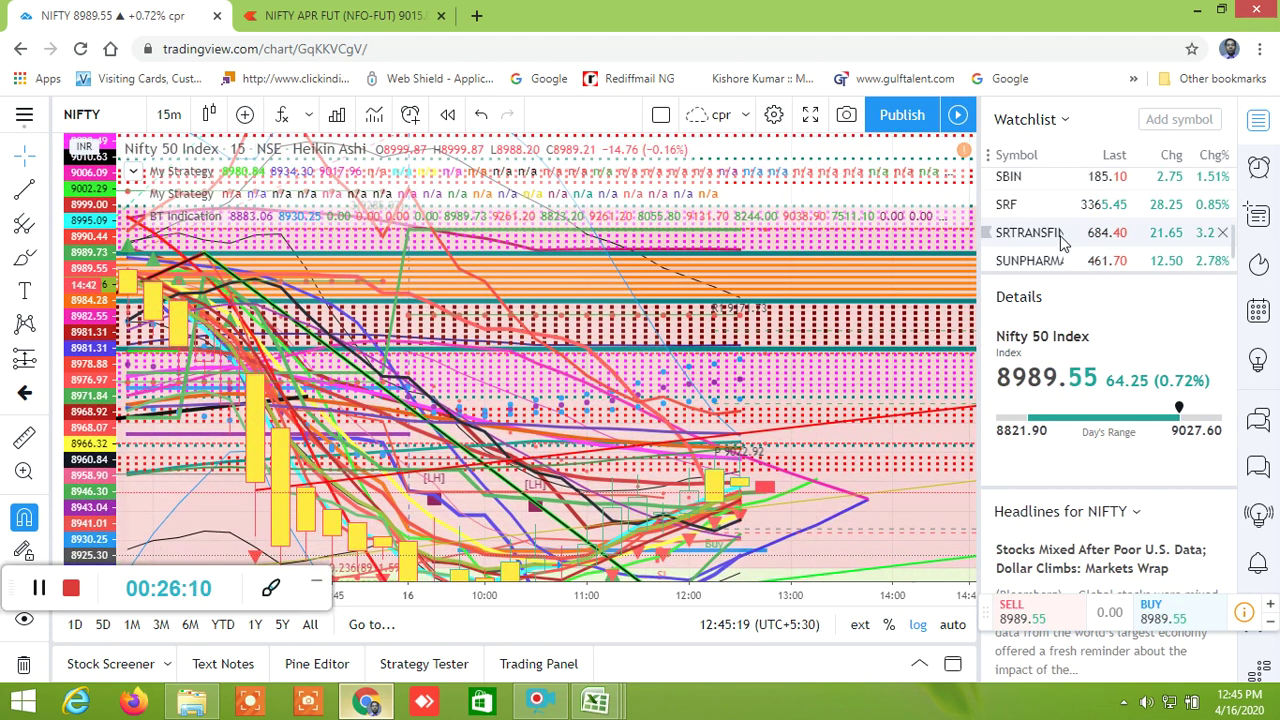
pyautogui.scroll(5, 1065, 258)
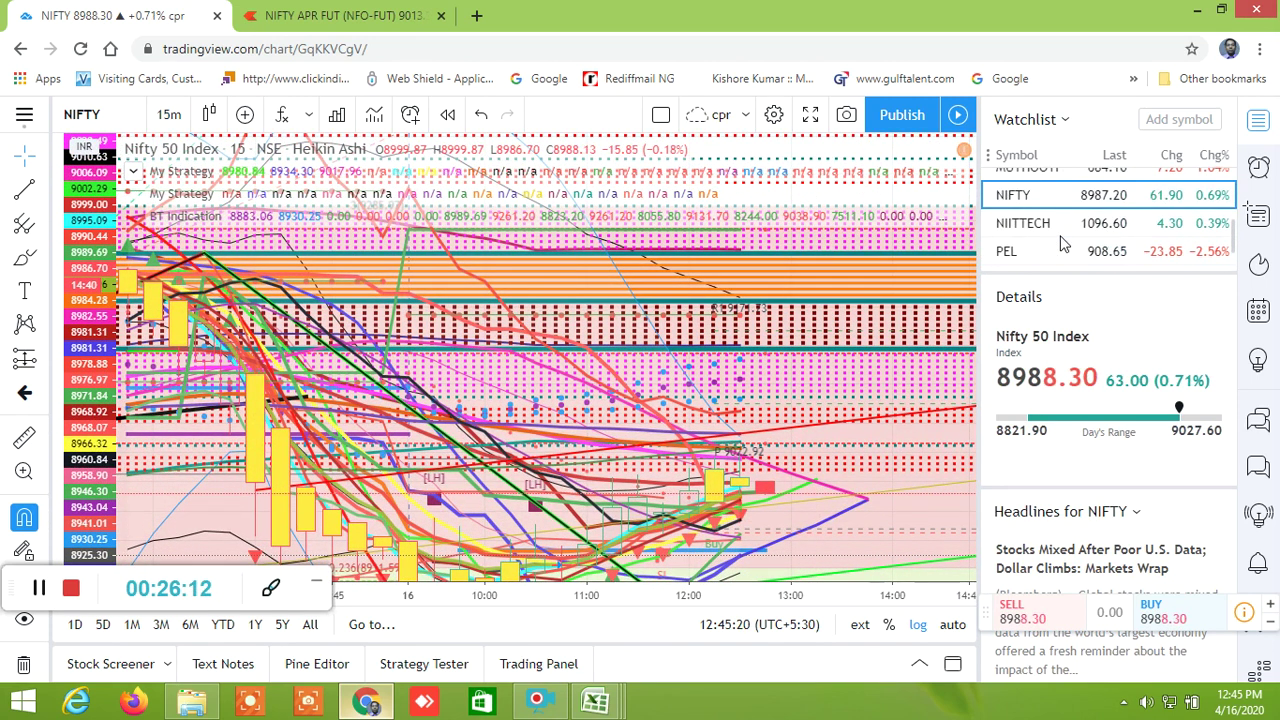
pyautogui.scroll(3, 1063, 244)
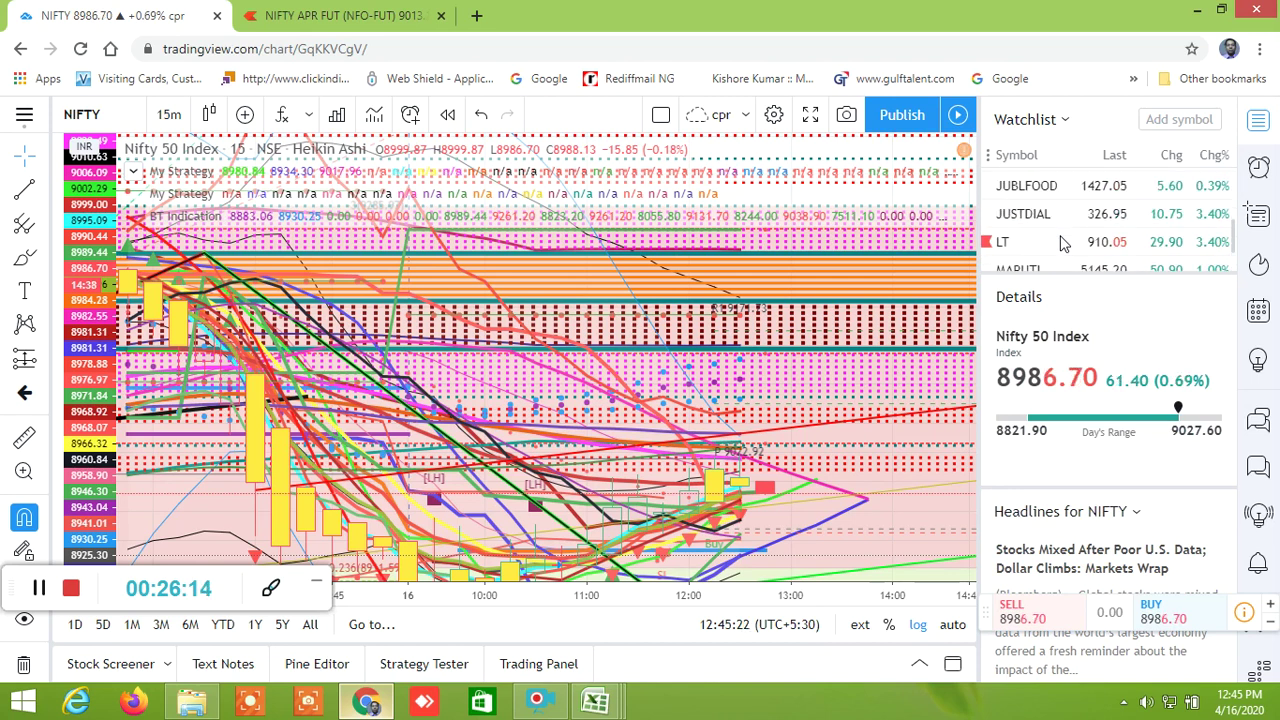
pyautogui.scroll(-3, 1063, 244)
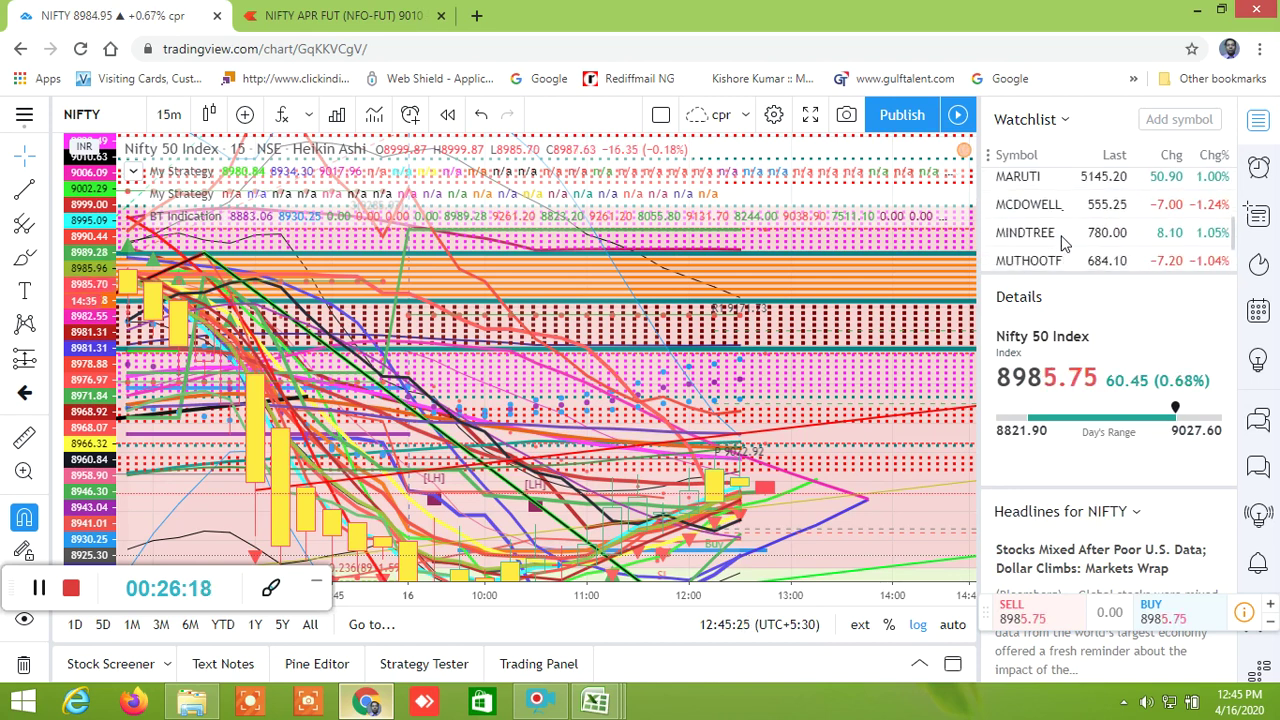
pyautogui.scroll(3, 1063, 244)
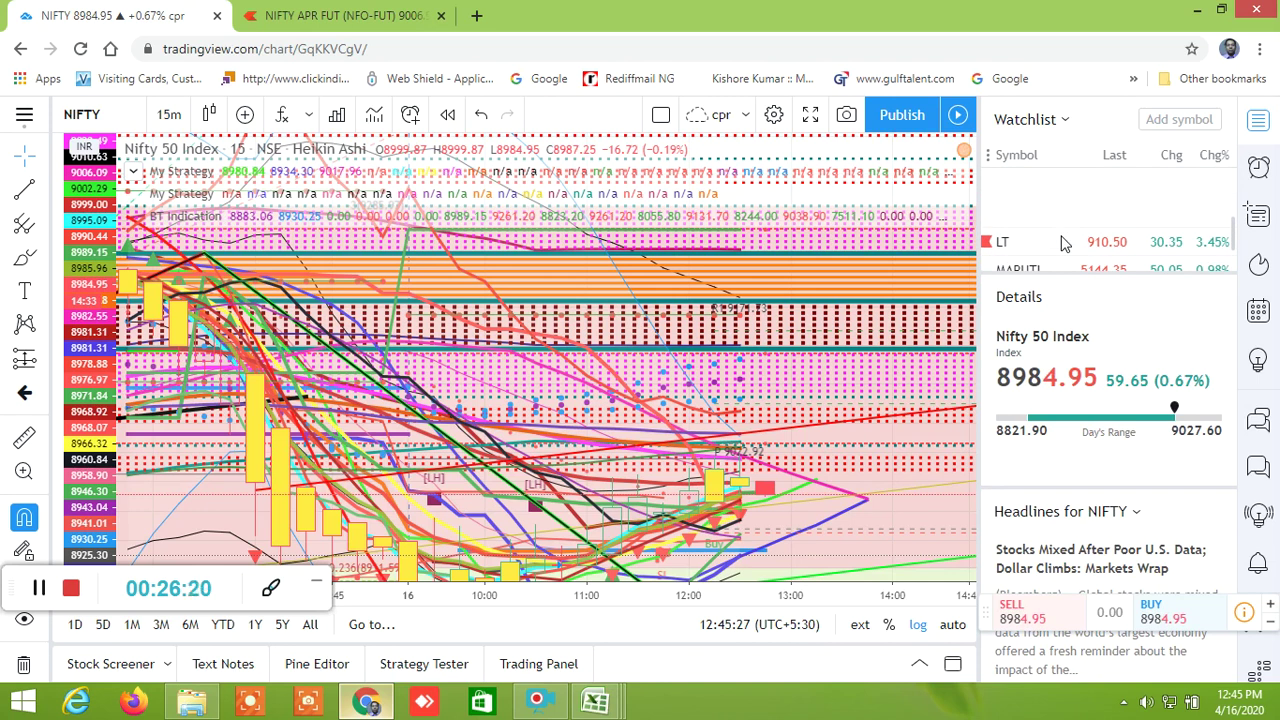
pyautogui.scroll(3, 1063, 244)
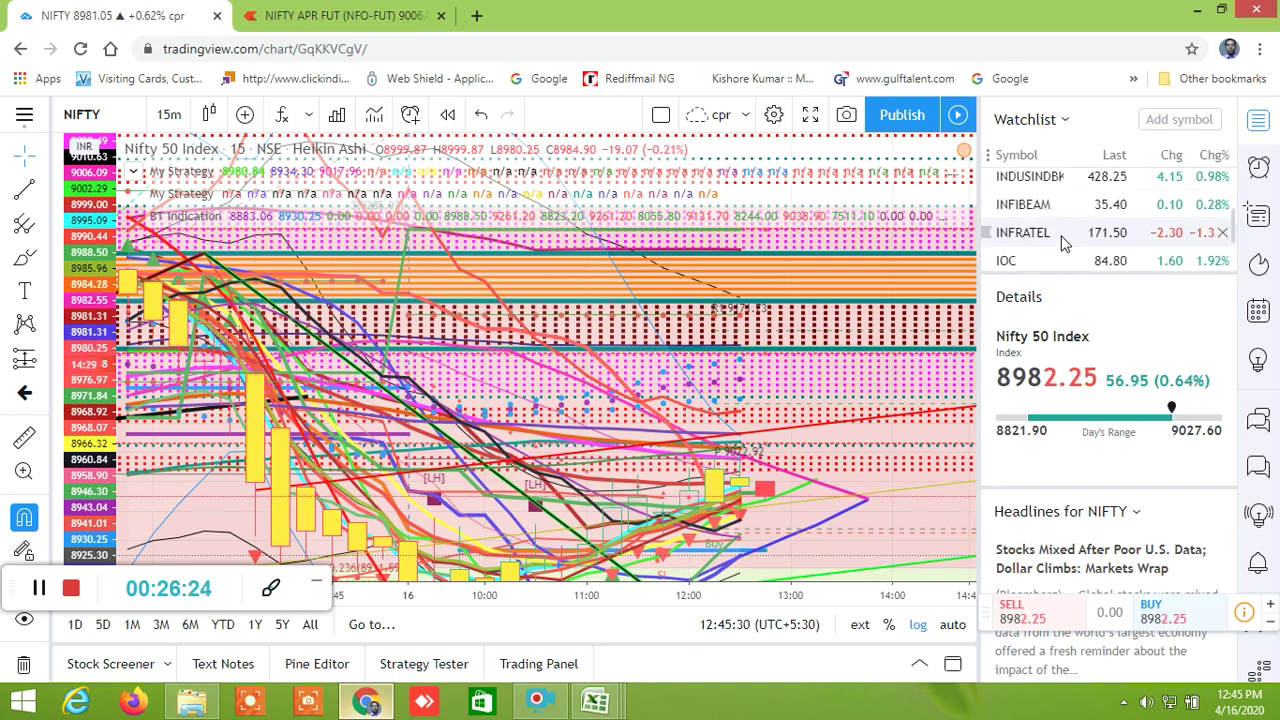
pyautogui.scroll(3, 1063, 244)
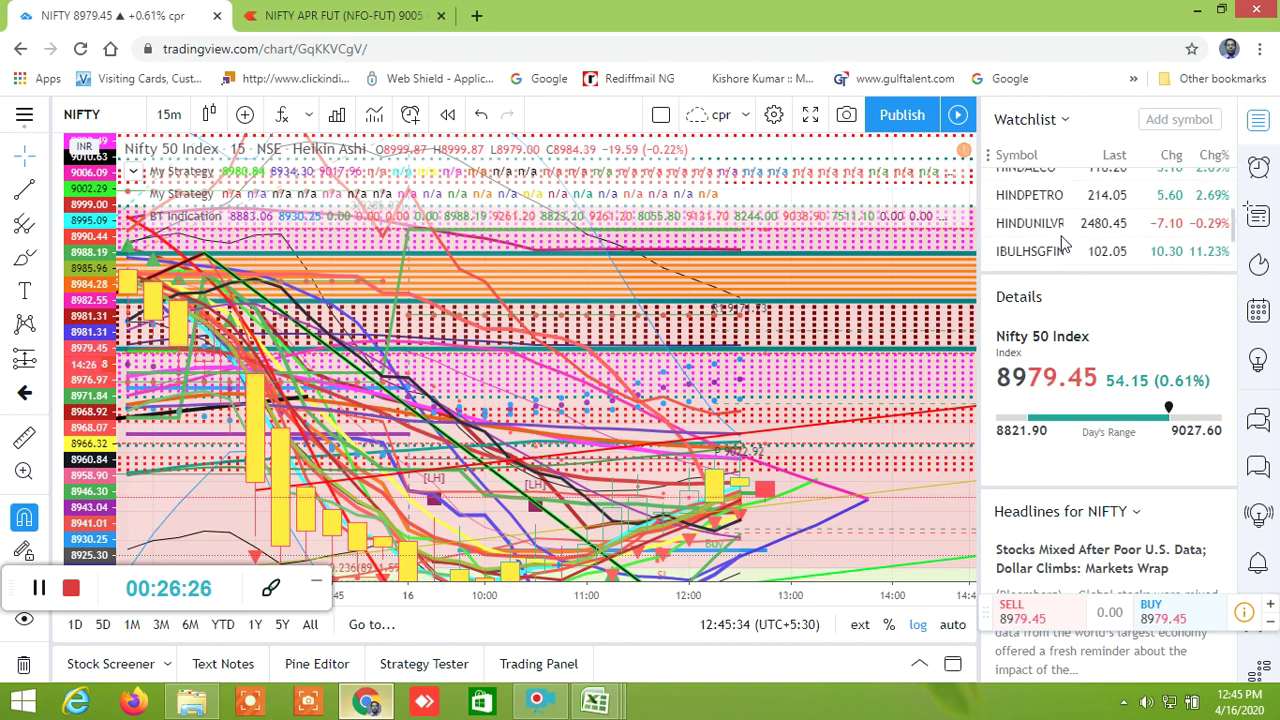
pyautogui.scroll(5, 1063, 244)
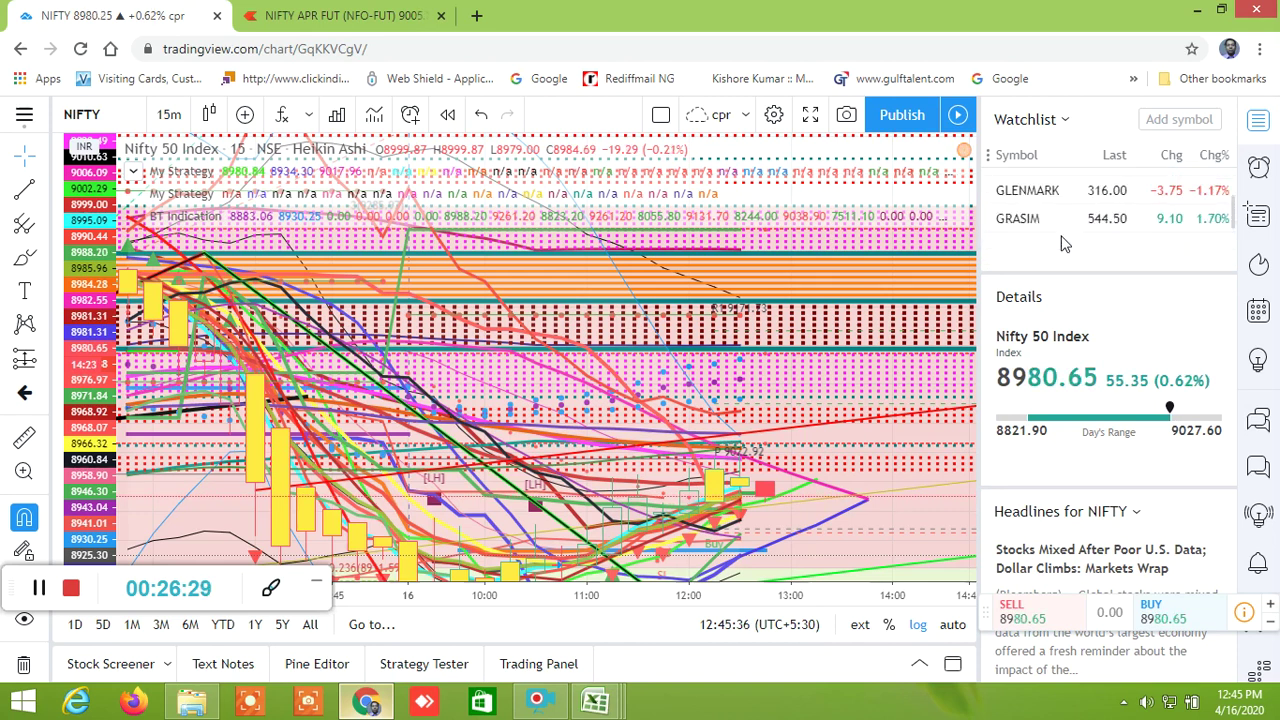
pyautogui.scroll(3, 1063, 244)
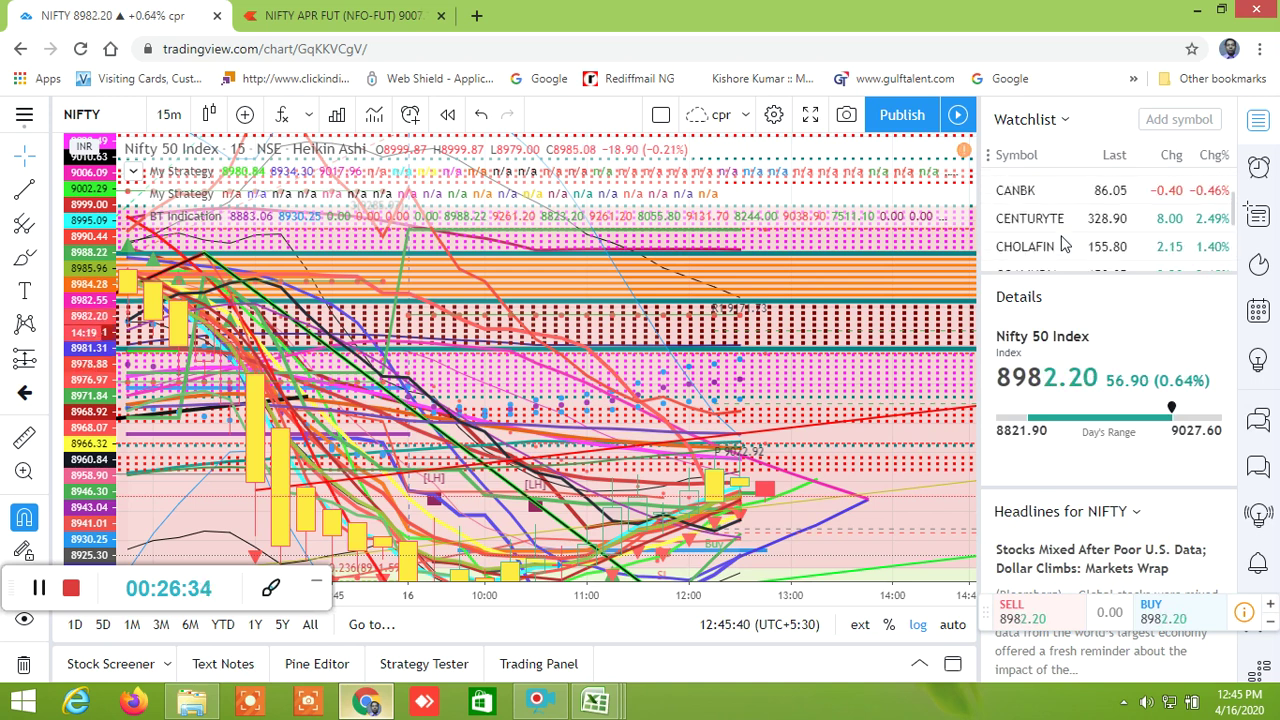
pyautogui.scroll(3, 1063, 244)
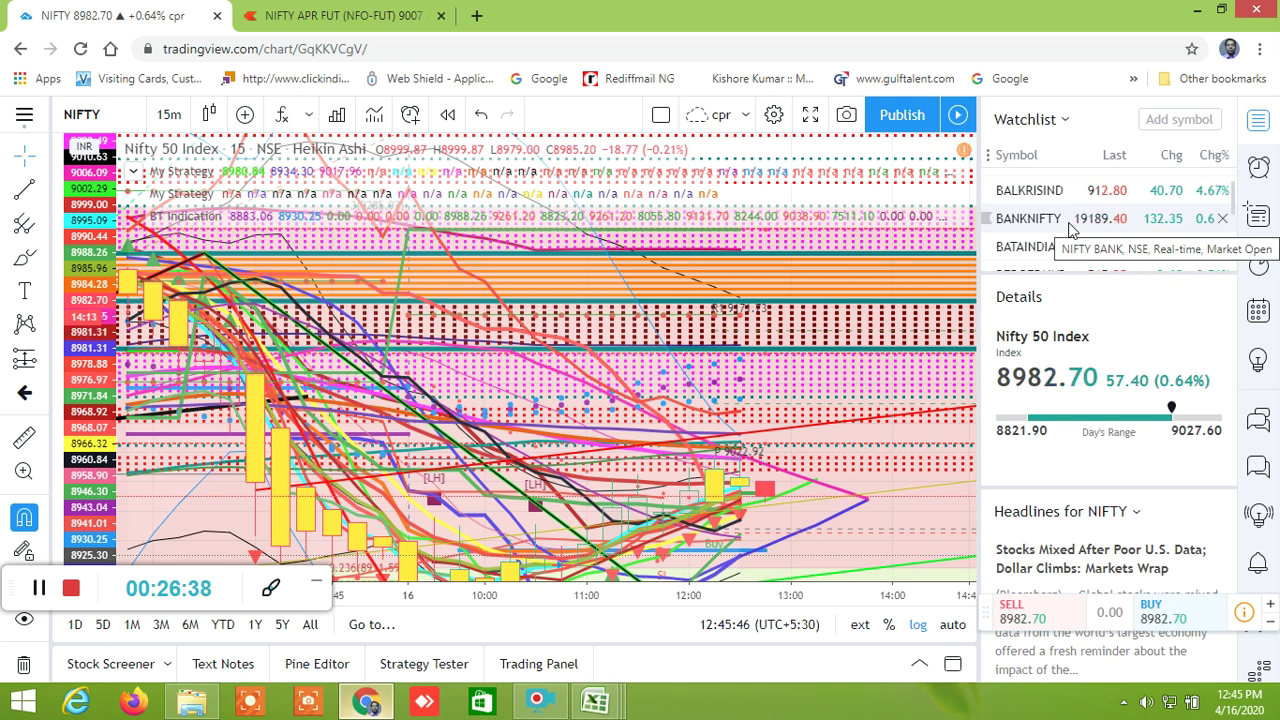
# Step: Switch to the BUY LEVEL AND SELL LEVEL CUM SCREENER workbook in Excel and inspect the 12.5-degree Gann levels for BANKNIFTY and nifty fut
pyautogui.moveTo(595, 702)
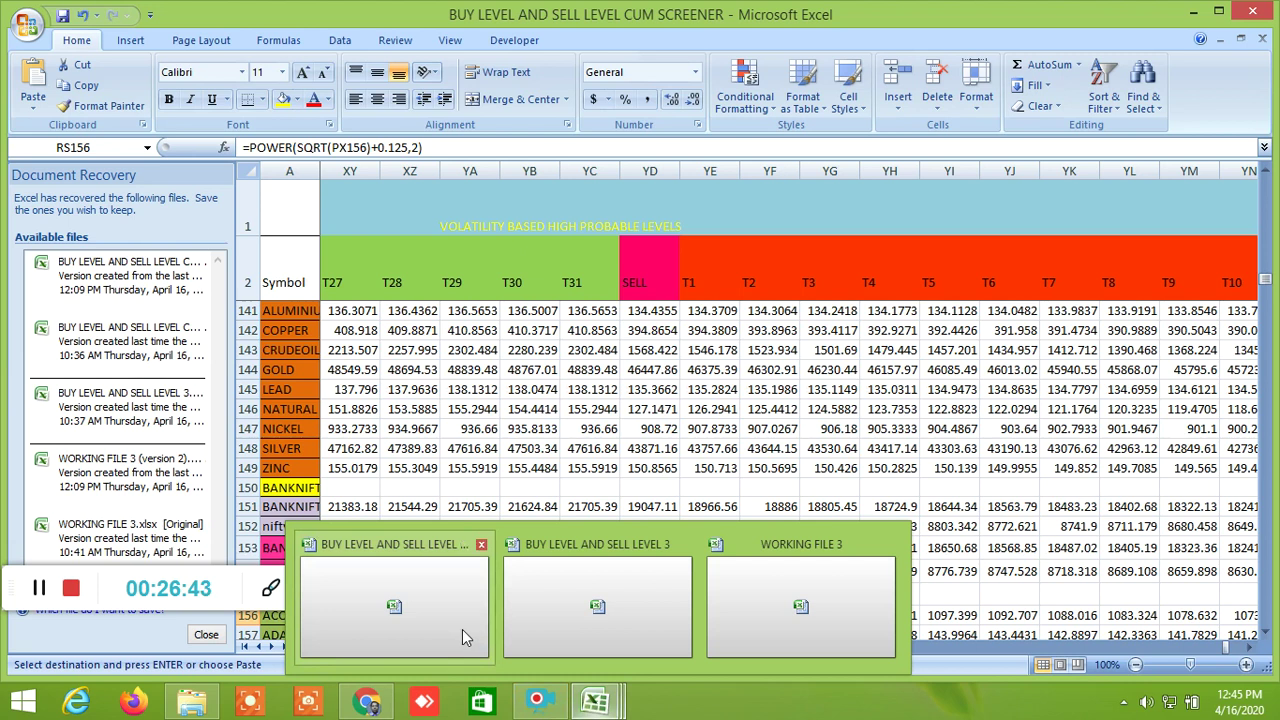
pyautogui.click(462, 629)
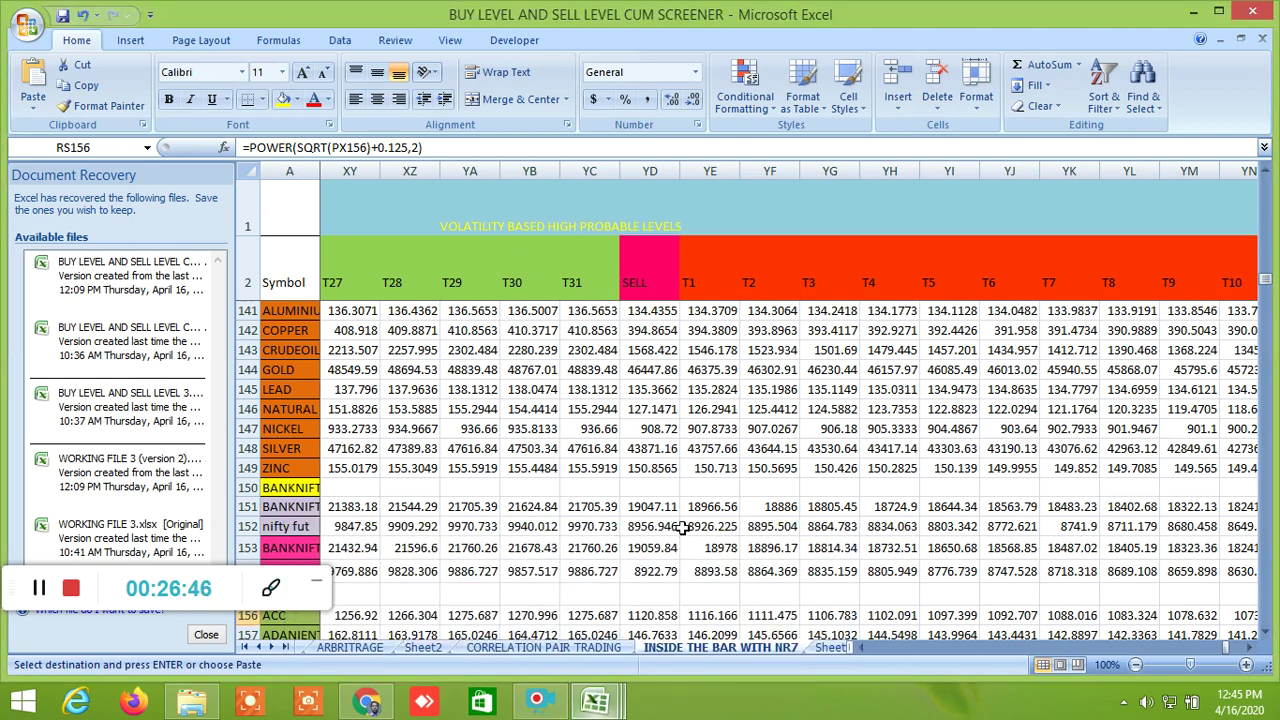
pyautogui.moveTo(865, 651); pyautogui.dragTo(865, 651)
pyautogui.click(861, 648)
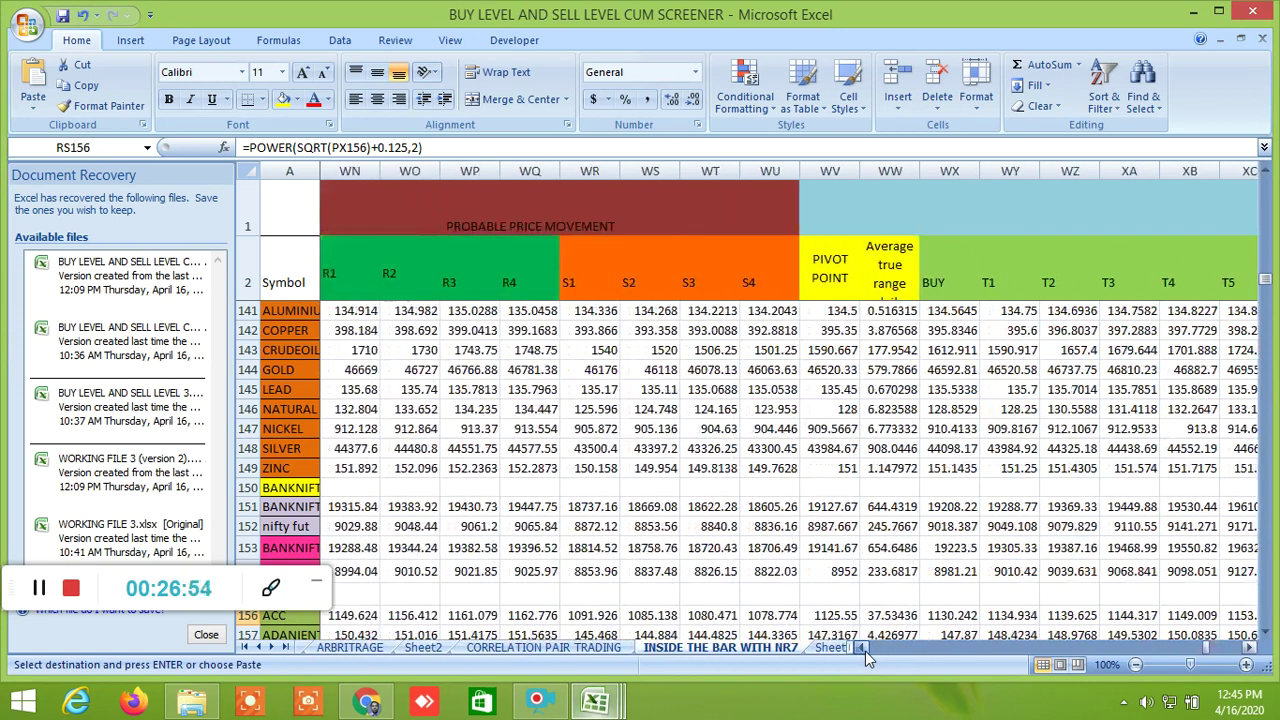
pyautogui.moveTo(865, 649); pyautogui.dragTo(865, 651)
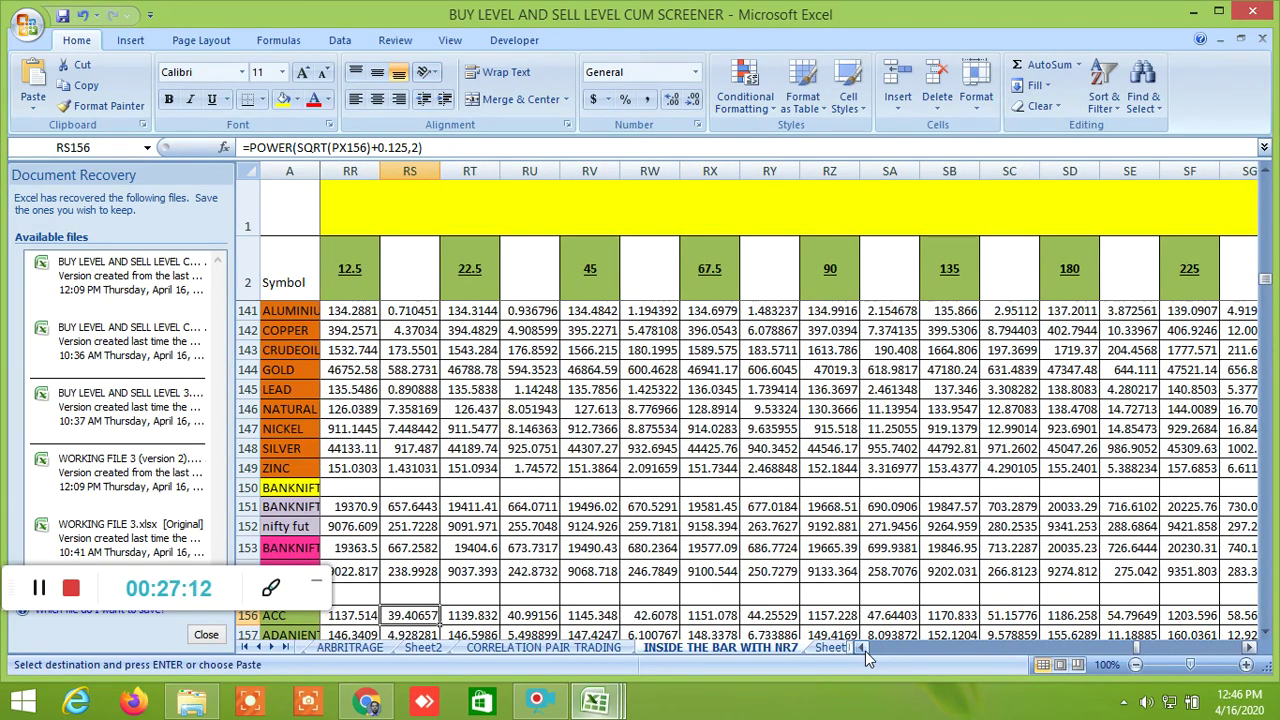
pyautogui.click(865, 651)
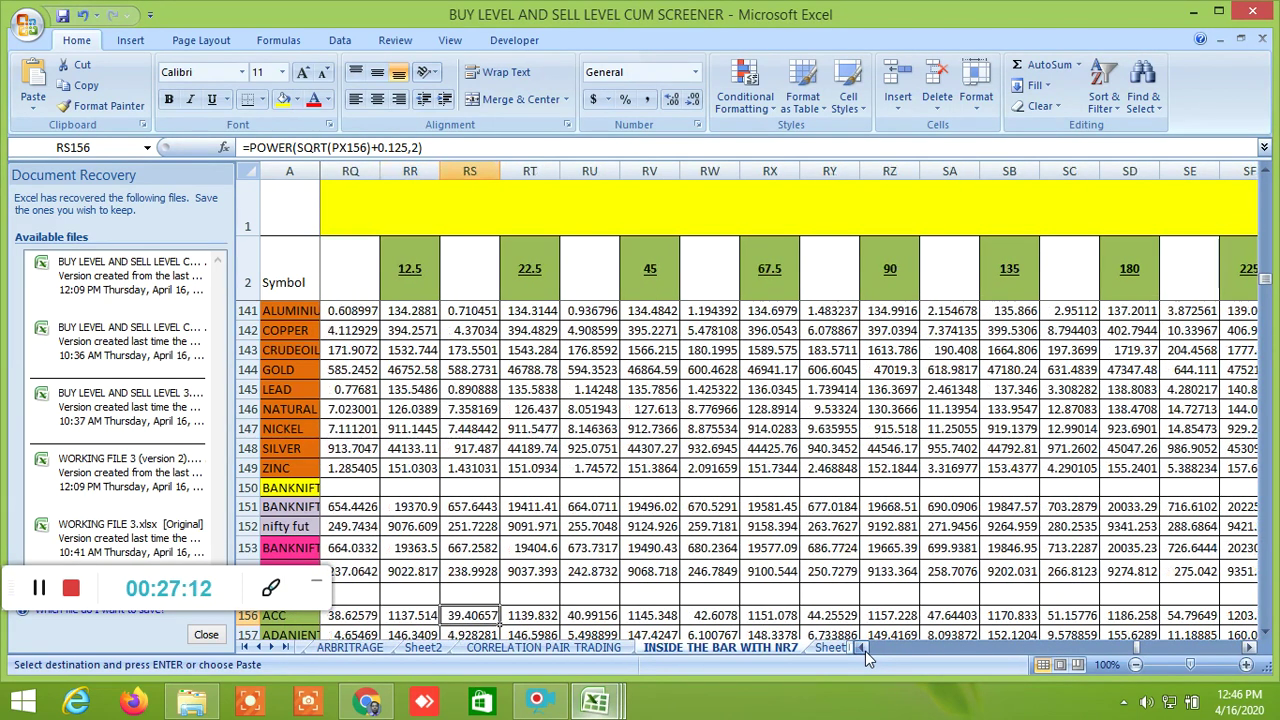
pyautogui.click(485, 590)
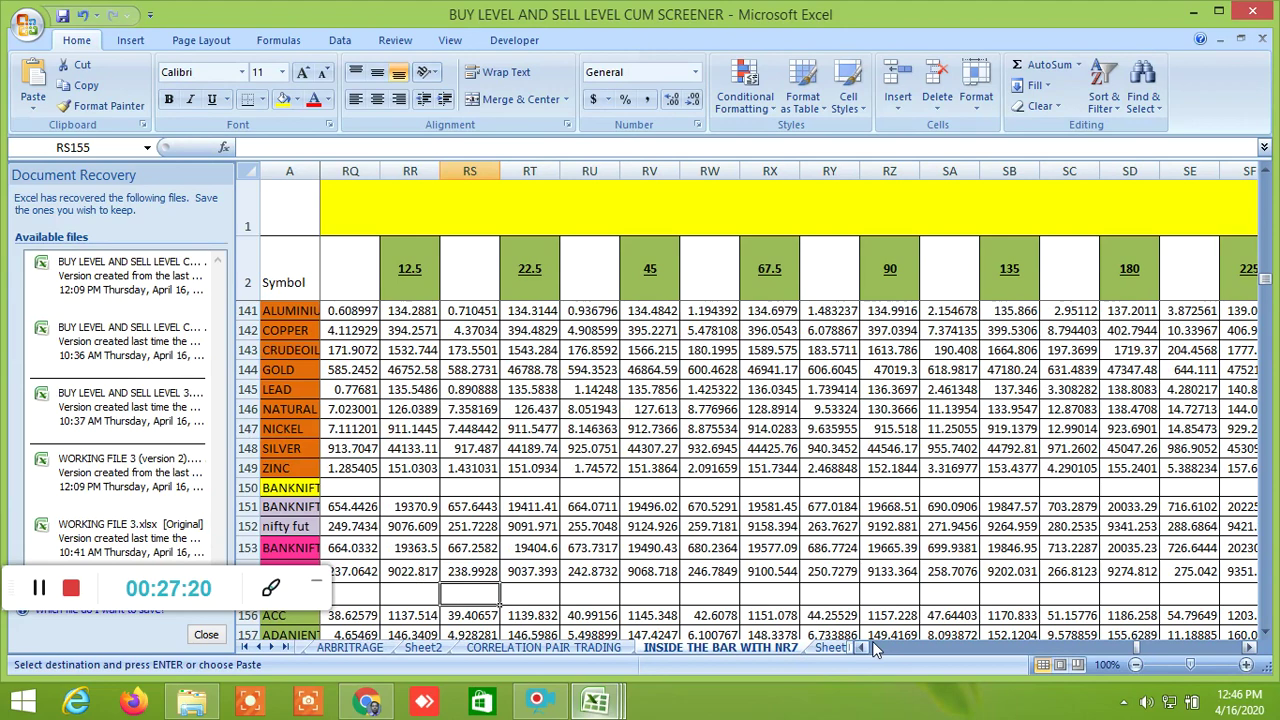
# Step: Examine nifty fut's volatility-based SELL levels and compare them with the 15-minute NIFTY chart in TradingView in Chrome
pyautogui.moveTo(1250, 651); pyautogui.dragTo(1250, 651)
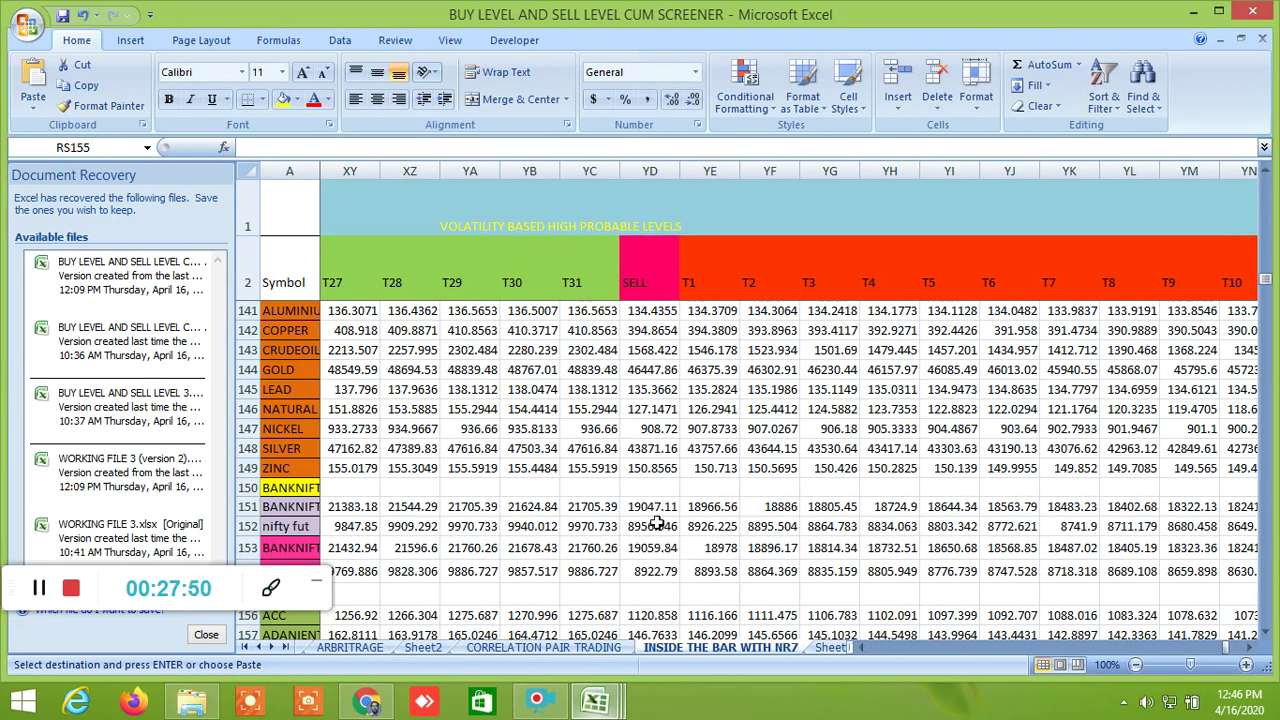
pyautogui.click(366, 702)
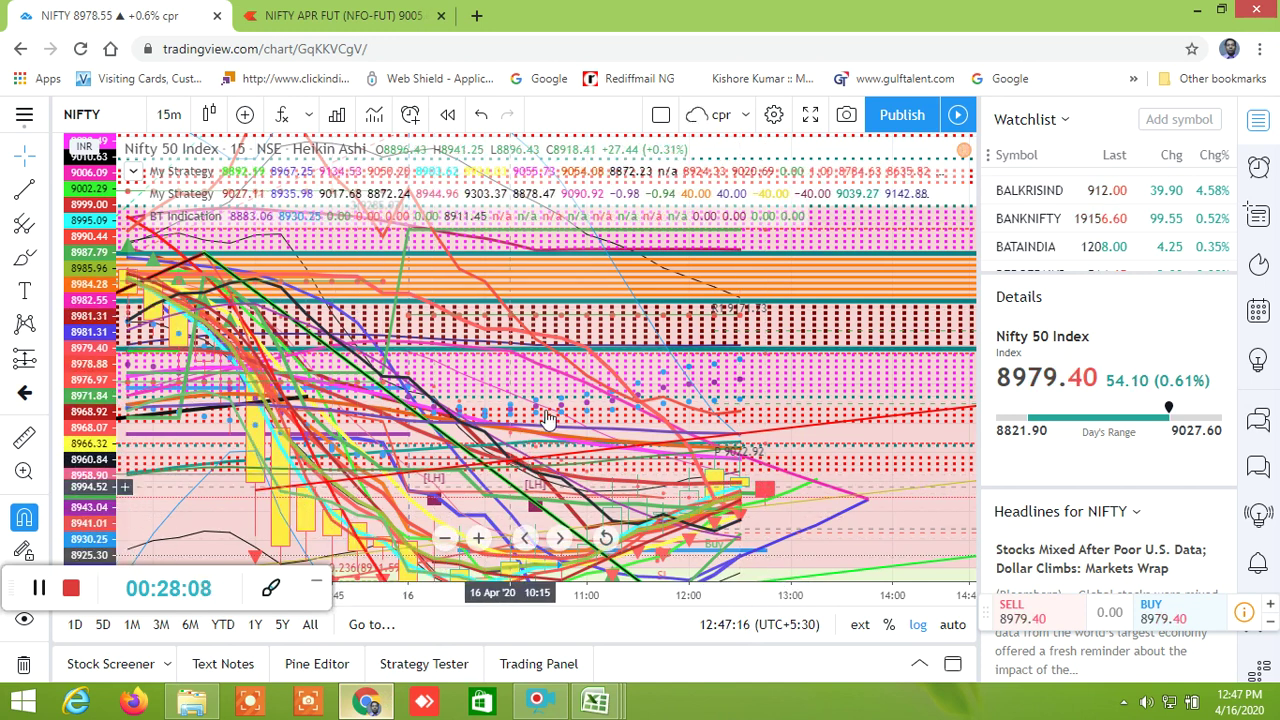
# Step: Examine the 15-minute NIFTY chart in TradingView and the 1-minute NIFTY APR FUT chart in Kite
pyautogui.moveTo(570, 360); pyautogui.dragTo(573, 328)
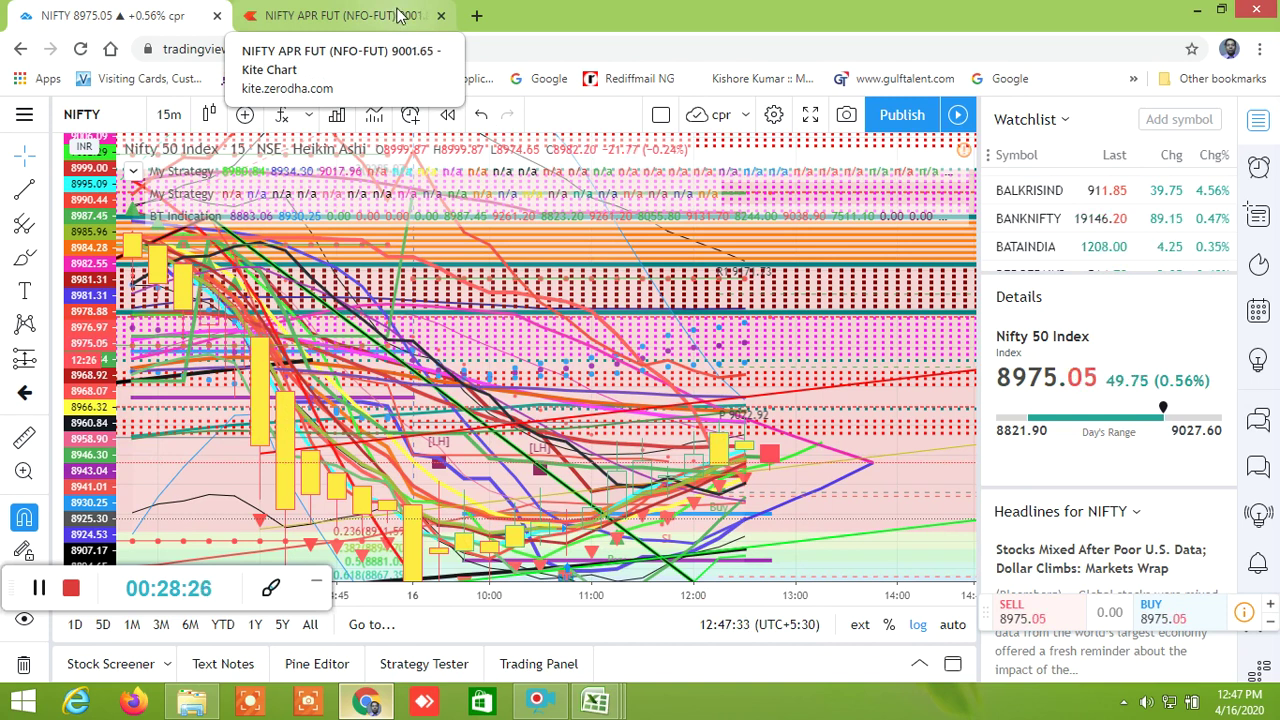
pyautogui.click(398, 16)
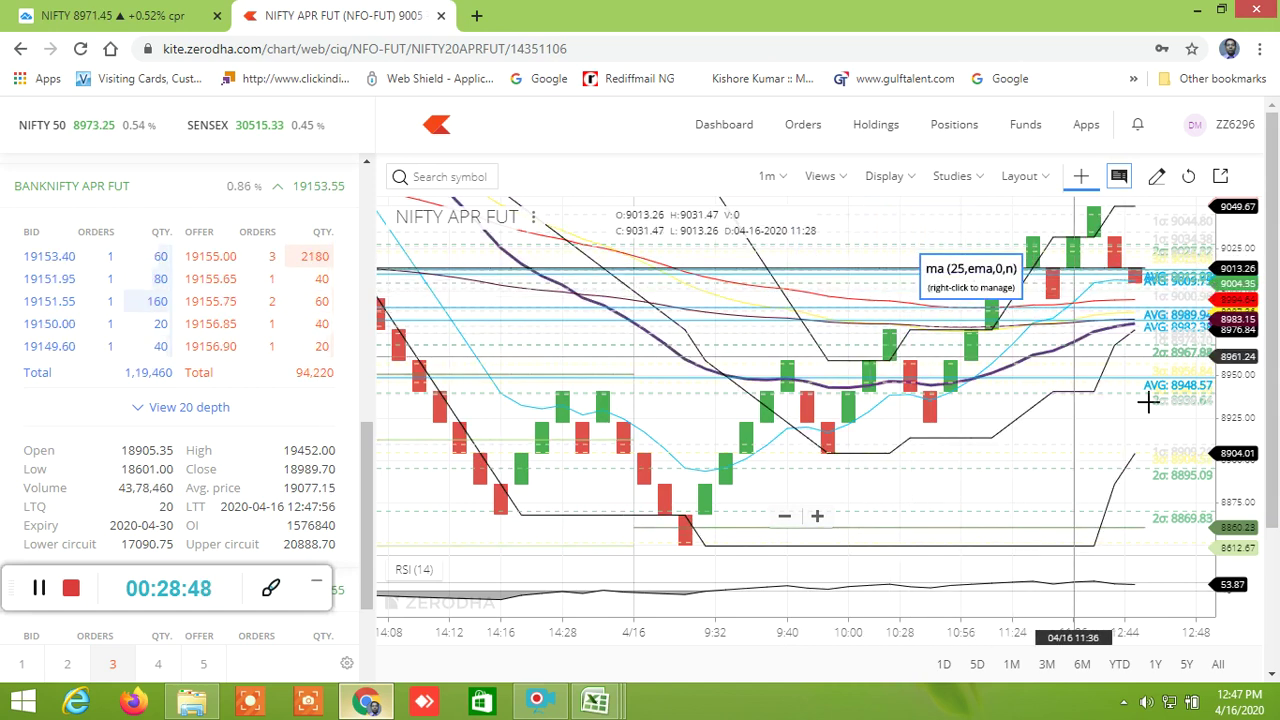
pyautogui.click(41, 594)
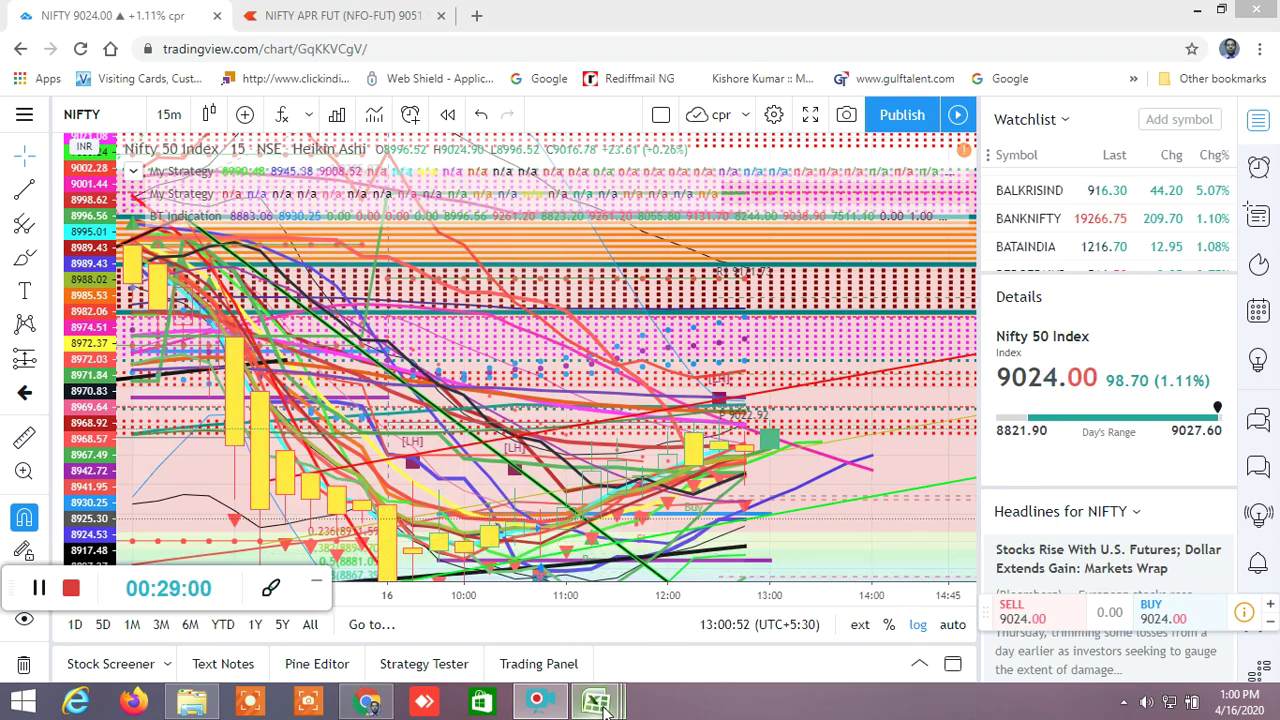
# Step: Inspect the 12.5 and 22.5 Gann levels in row 154 of BUY LEVEL AND SELL LEVEL CUM SCREENER in Excel against TradingView's NIFTY price in Chrome
pyautogui.moveTo(604, 710)
pyautogui.click(362, 604)
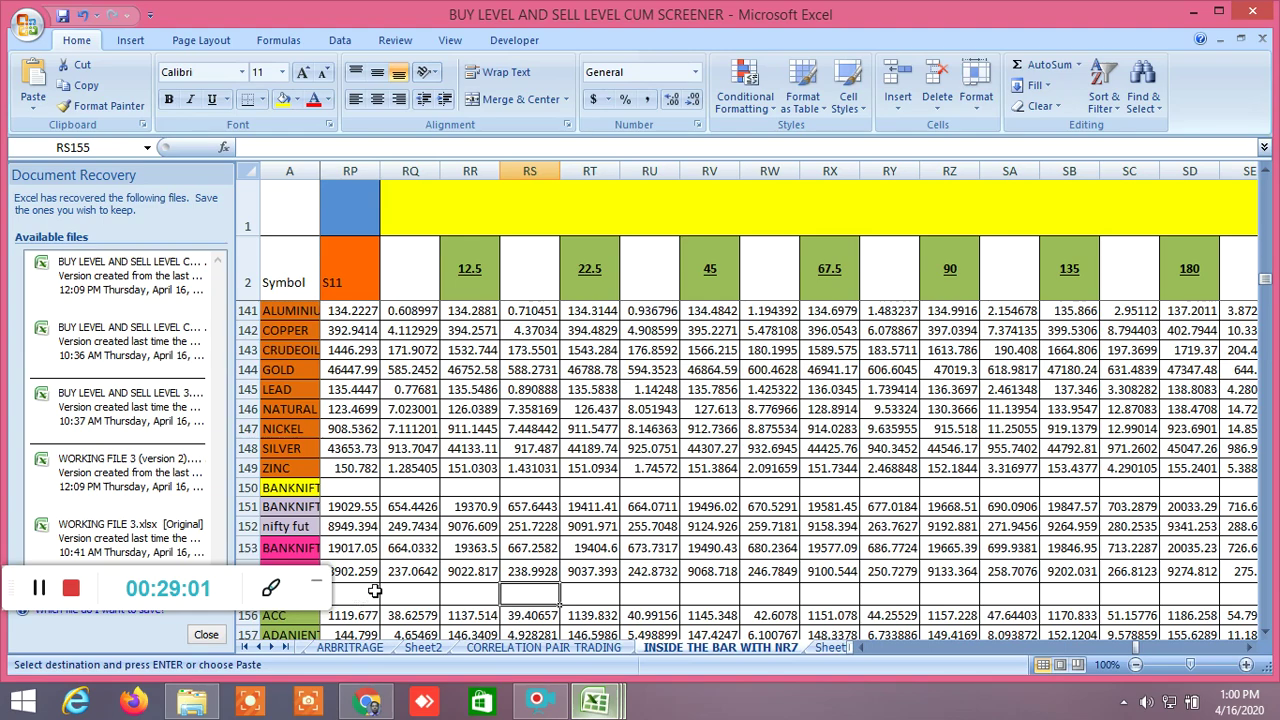
pyautogui.click(478, 576)
pyautogui.click(585, 572)
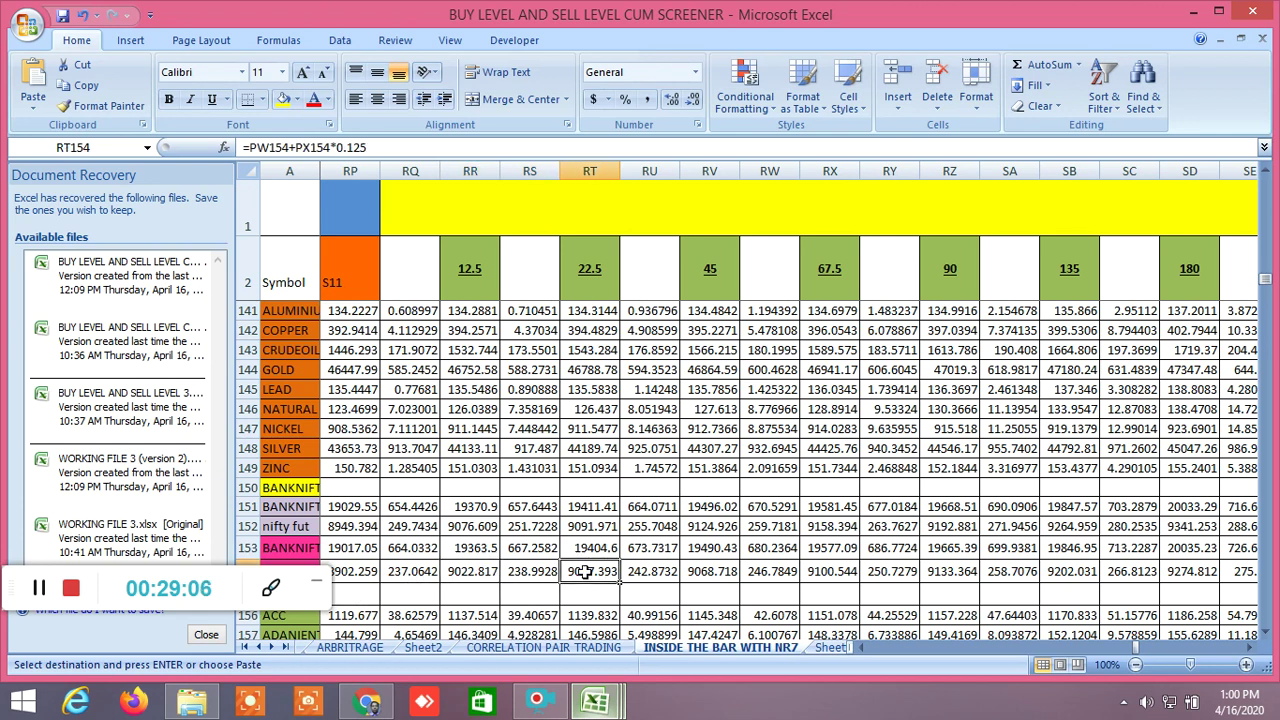
pyautogui.click(597, 591)
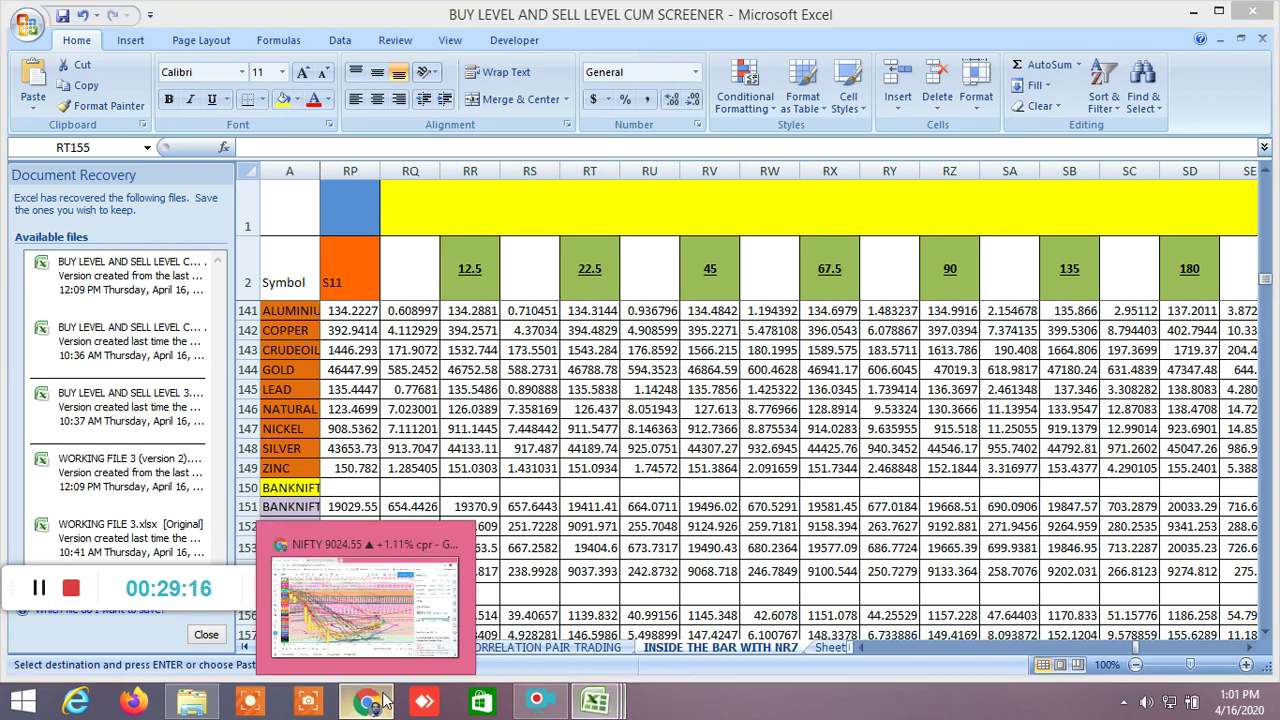
pyautogui.click(390, 630)
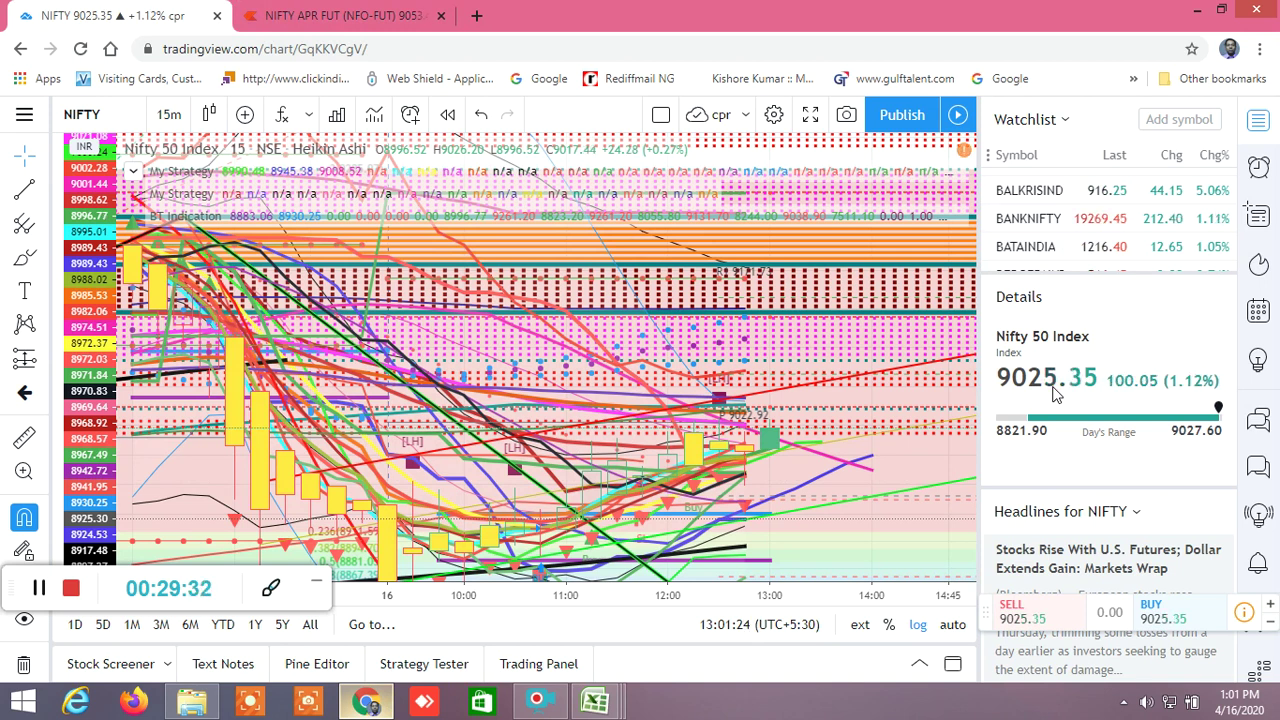
# Step: Check NIFTY APR FUT's quote and chart in Kite against nifty fut's Gann levels in the BUY LEVEL AND SELL LEVEL CUM SCREENER workbook in Excel
pyautogui.moveTo(595, 700)
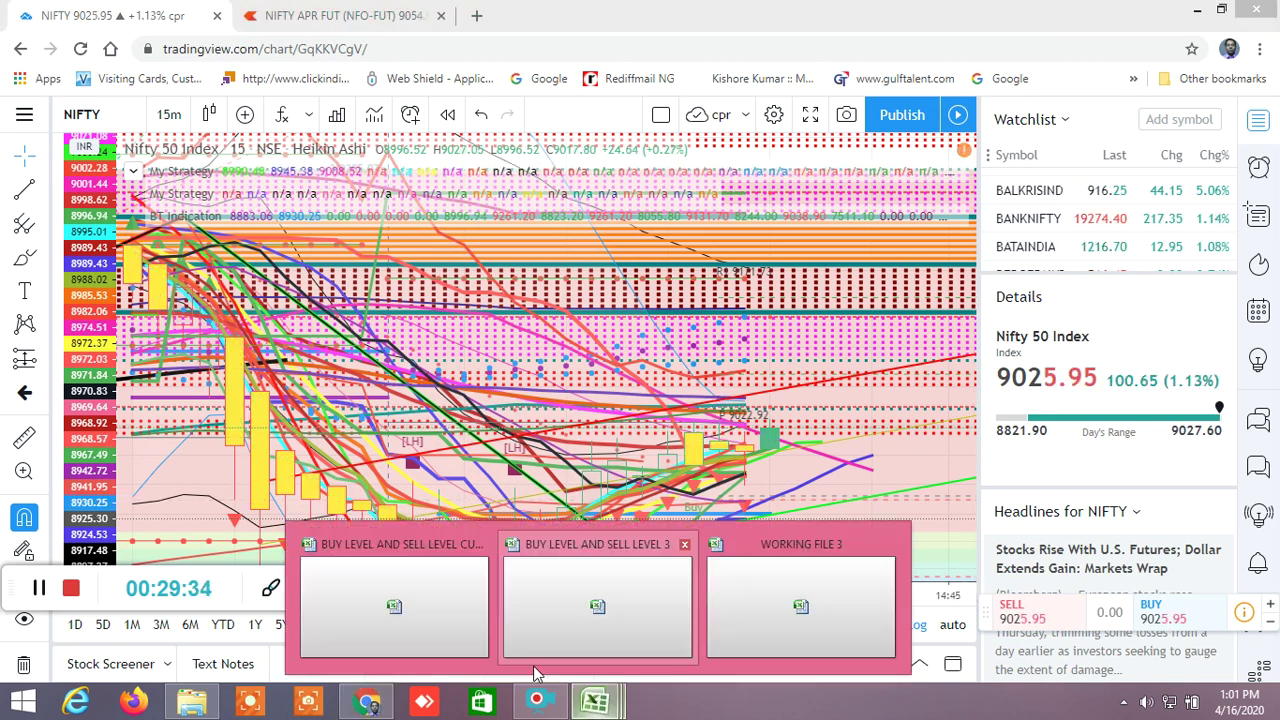
pyautogui.click(452, 641)
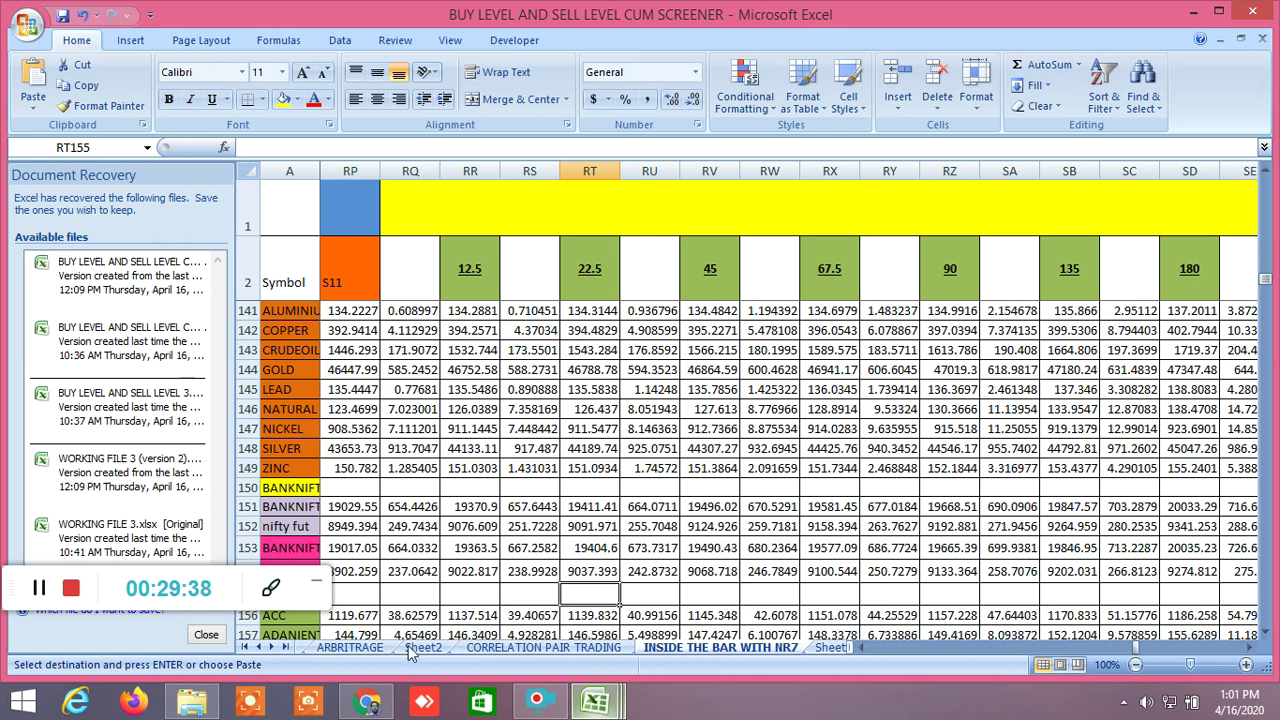
pyautogui.click(368, 700)
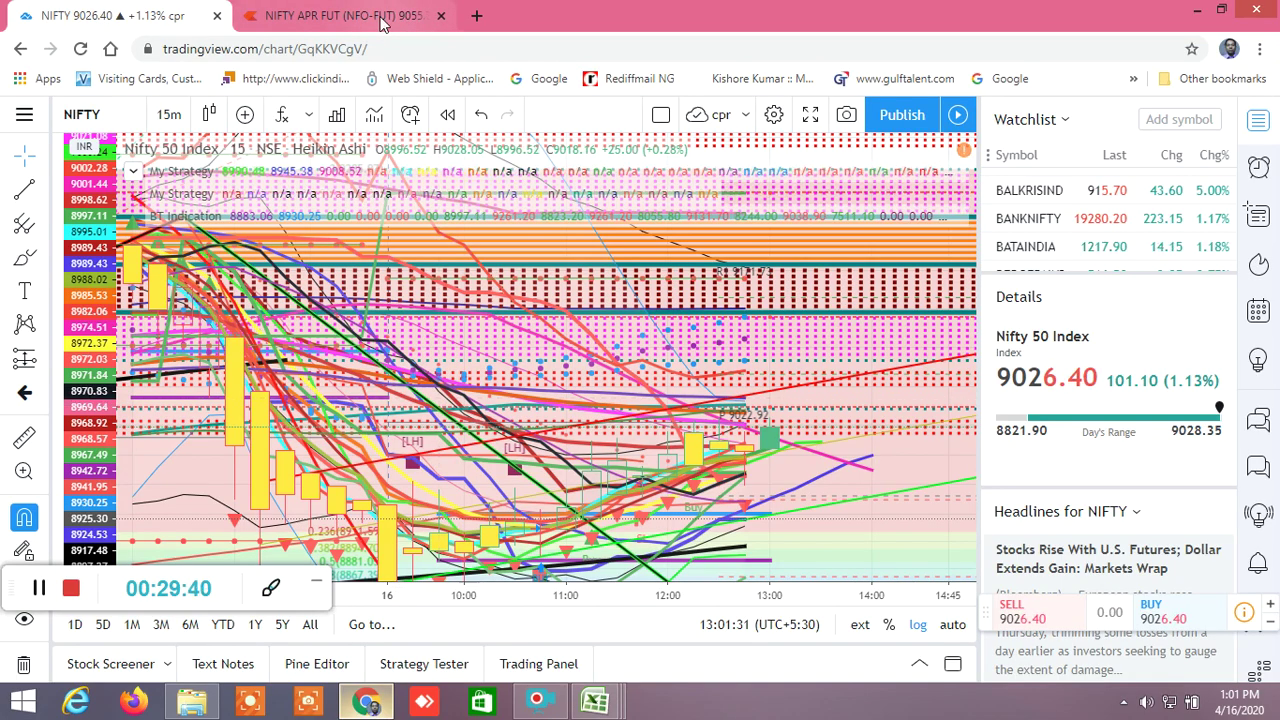
pyautogui.click(381, 16)
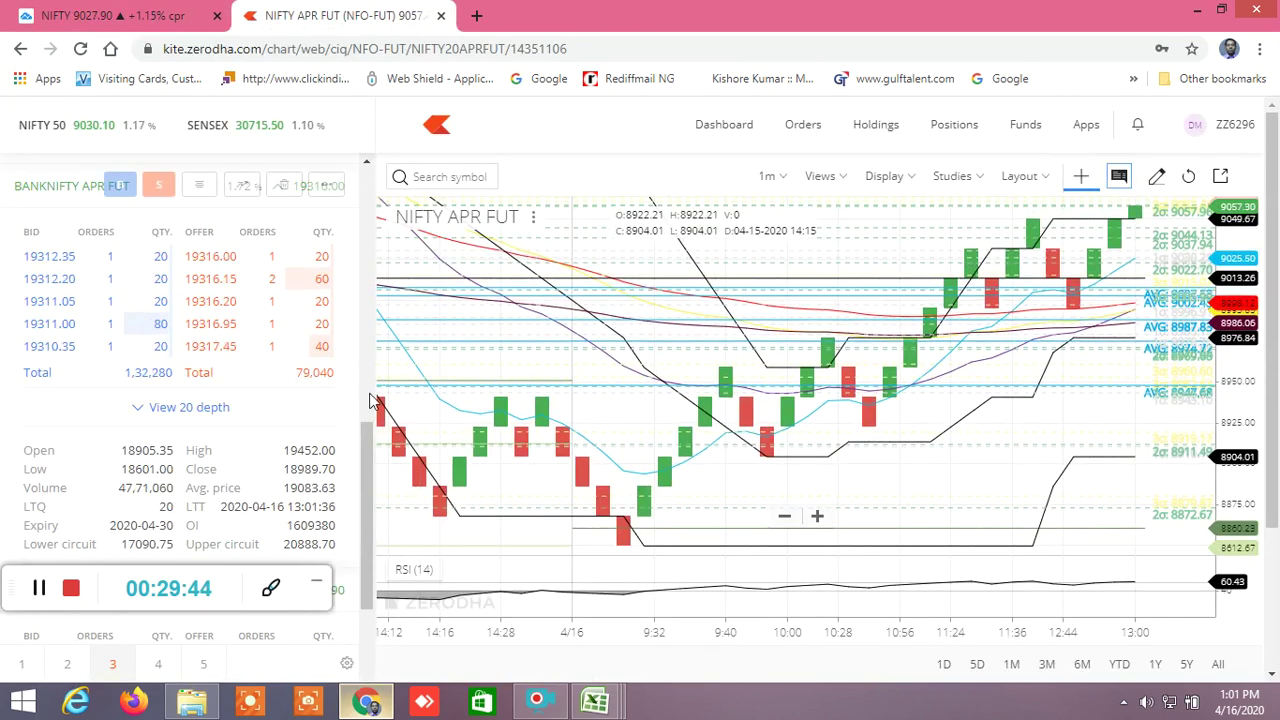
pyautogui.moveTo(367, 437); pyautogui.dragTo(365, 296)
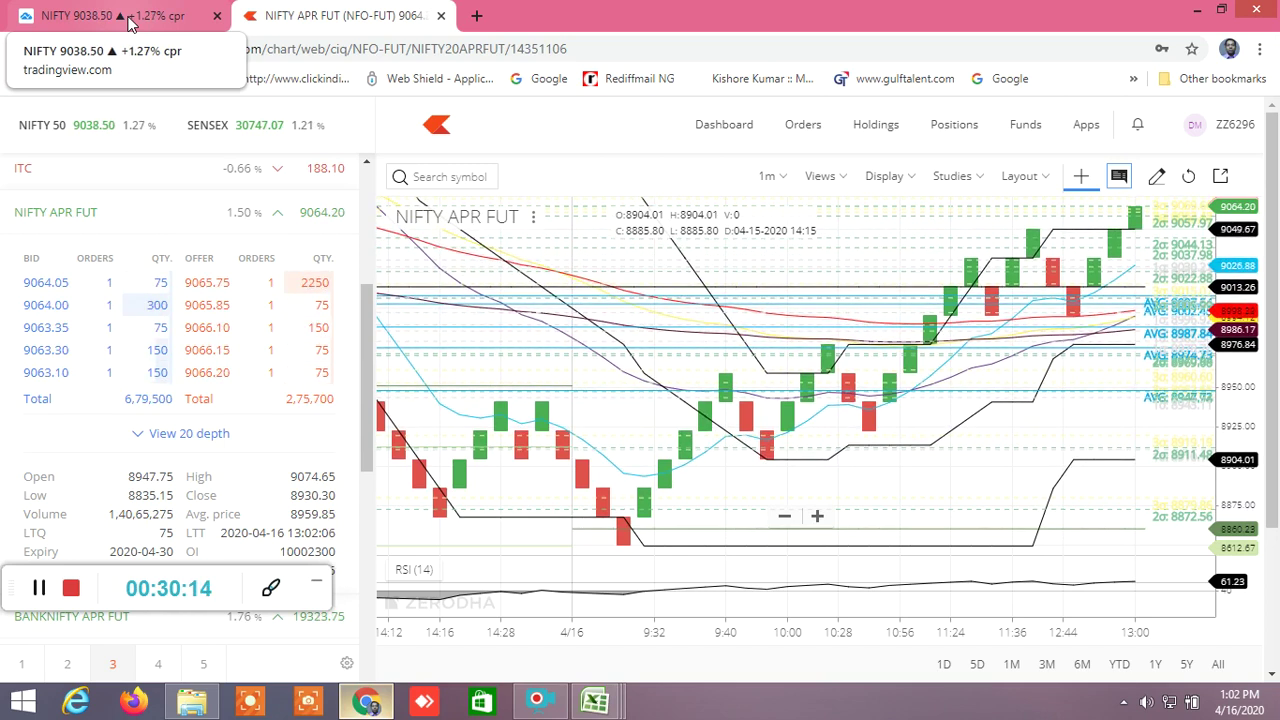
pyautogui.moveTo(595, 702)
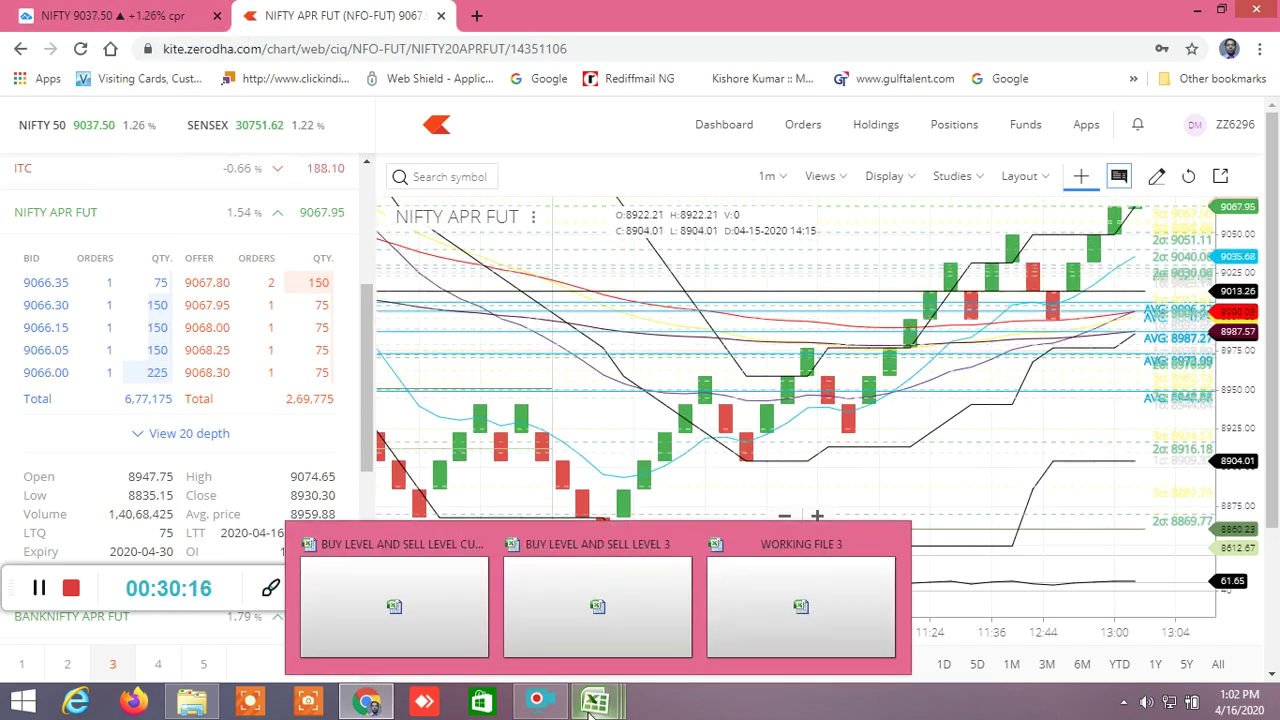
pyautogui.click(450, 623)
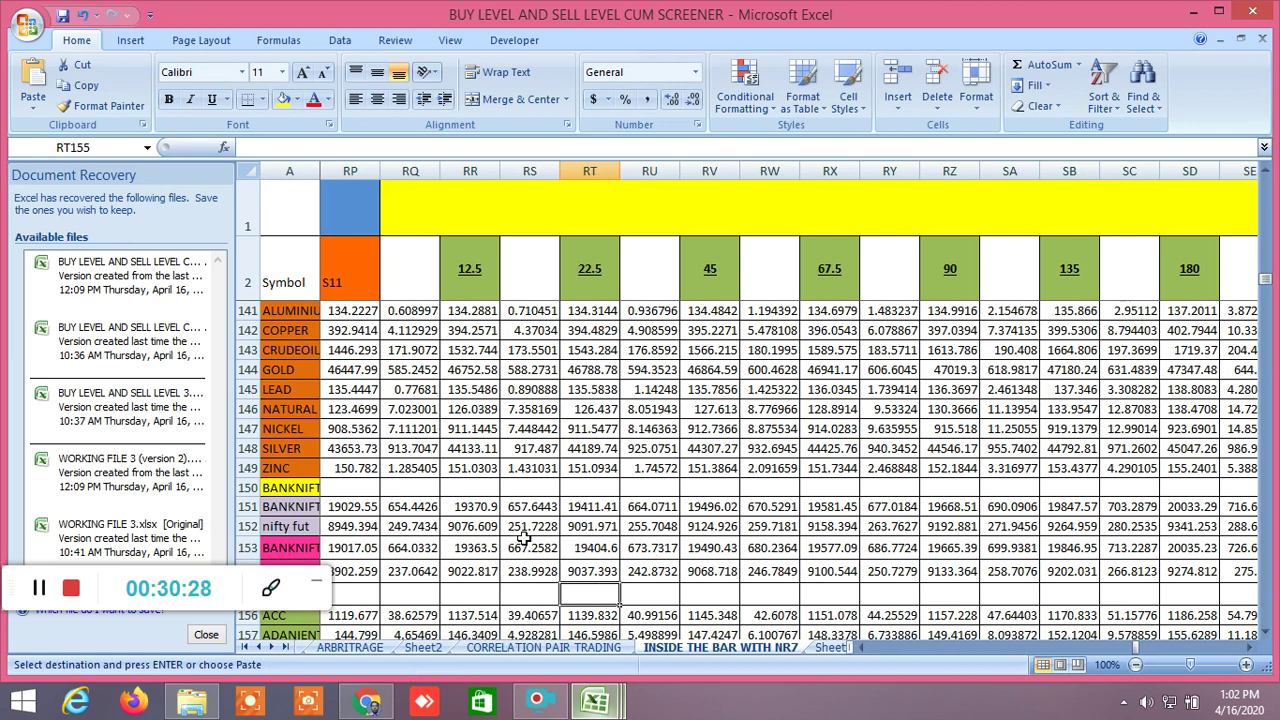
# Step: Switch to Kite in Chrome and compare BANKNIFTY APR FUT's quote with the BANKNIFTY Gann levels in the Excel screener workbook
pyautogui.moveTo(368, 702)
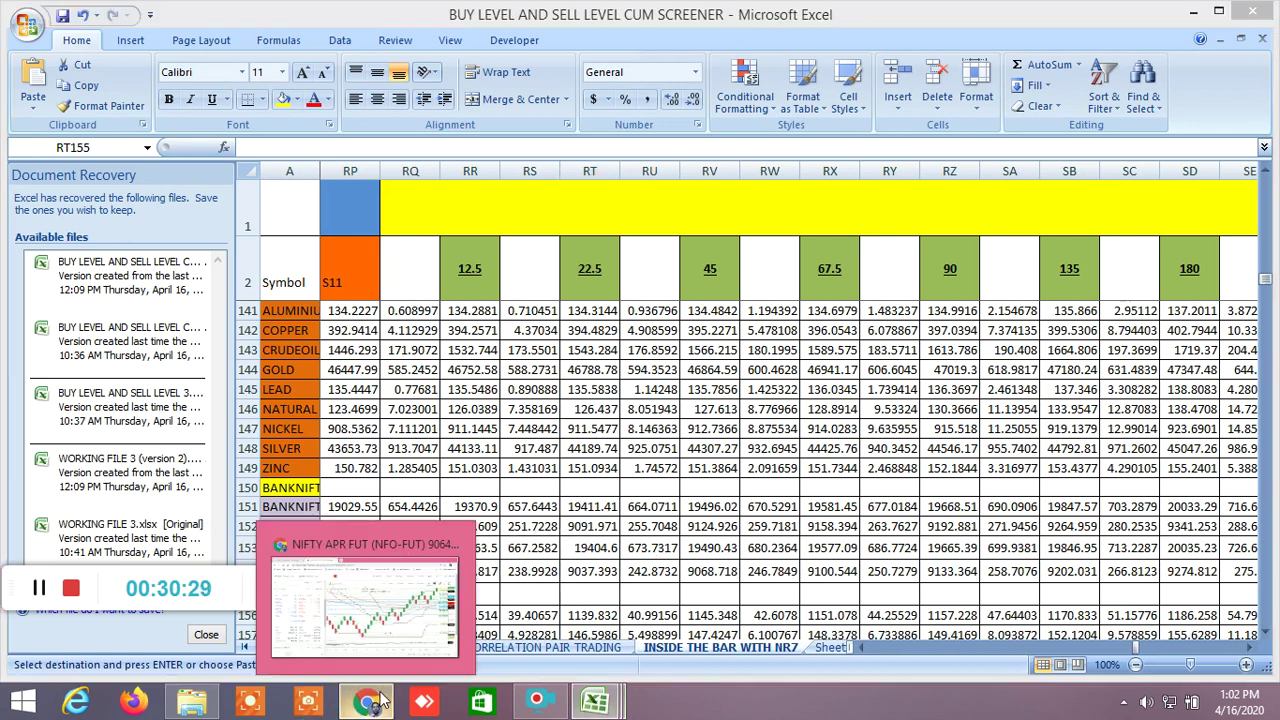
pyautogui.click(350, 541)
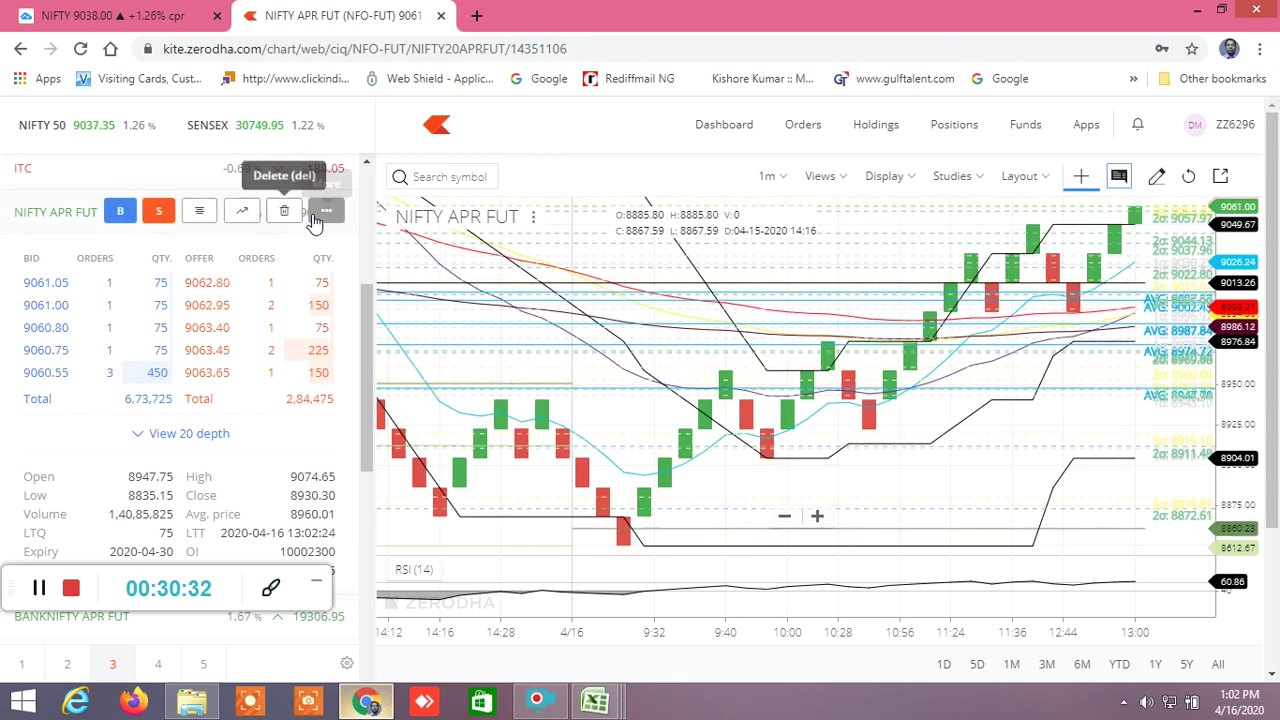
pyautogui.scroll(-3, 356, 500)
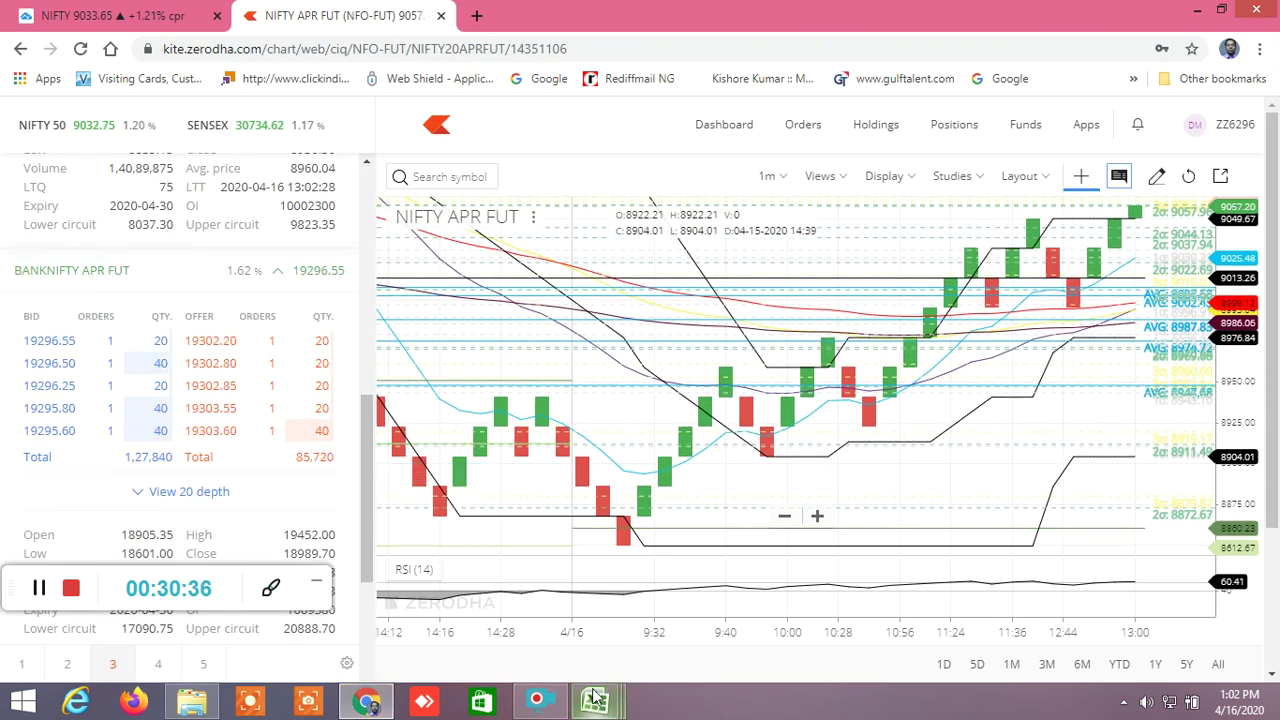
pyautogui.moveTo(596, 703)
pyautogui.click(452, 640)
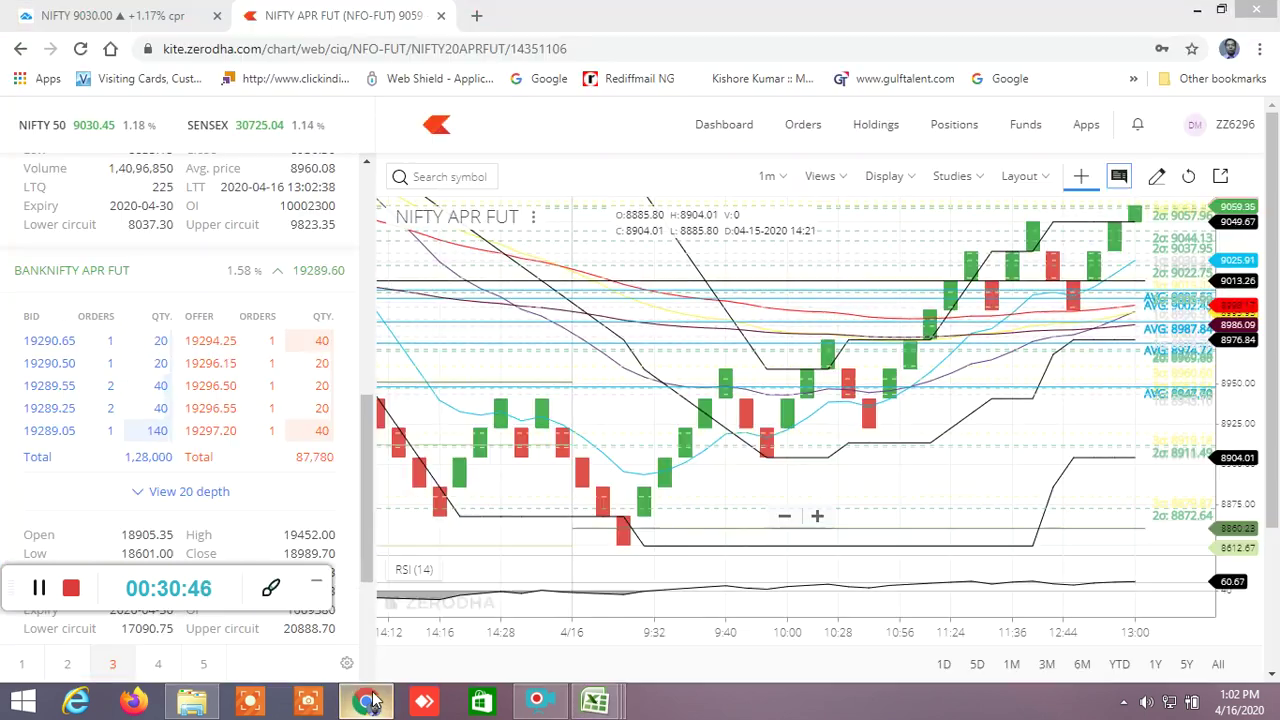
# Step: Return to the NIFTY chart in TradingView in Chrome
pyautogui.click(378, 699)
pyautogui.click(115, 16)
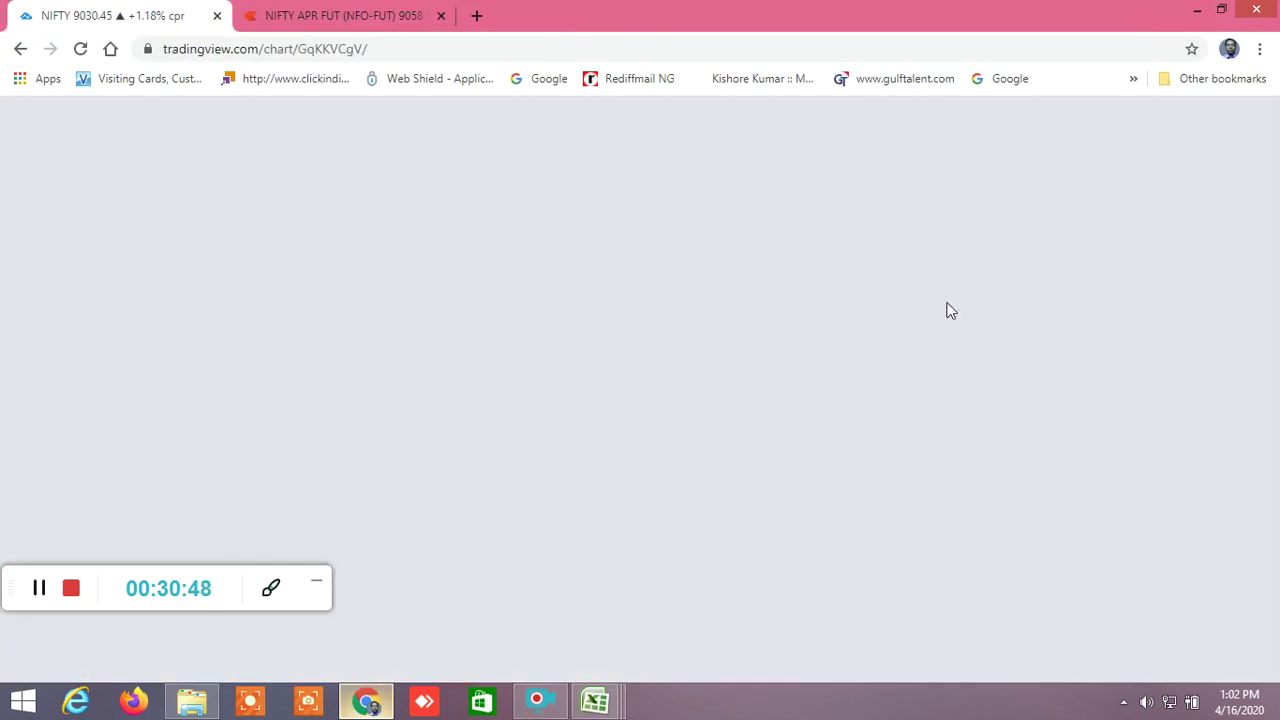